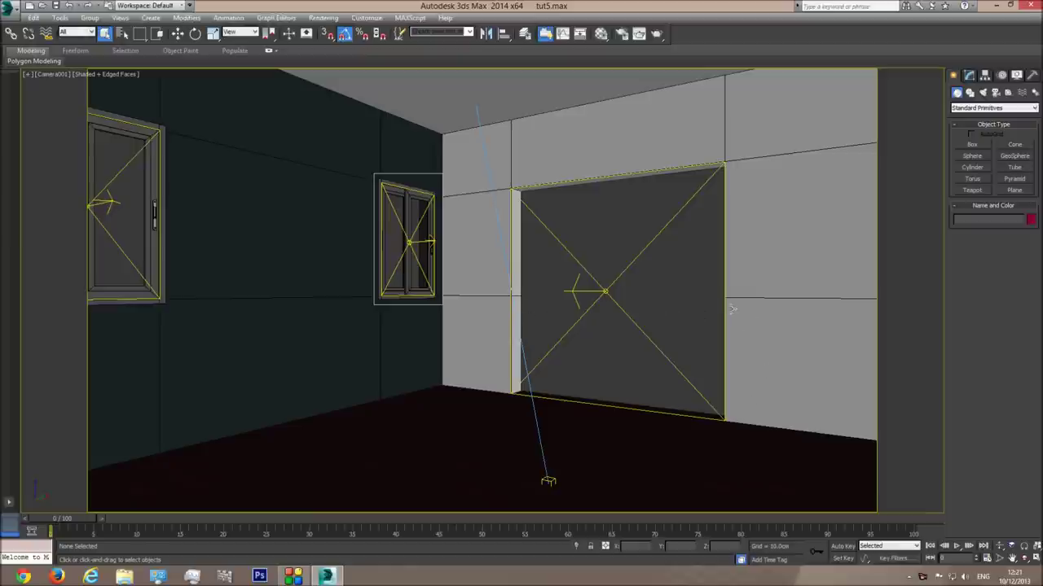
# Step: Select the small sliding window near the room's corner and show it in a wireframe top view
pyautogui.click(404, 200)
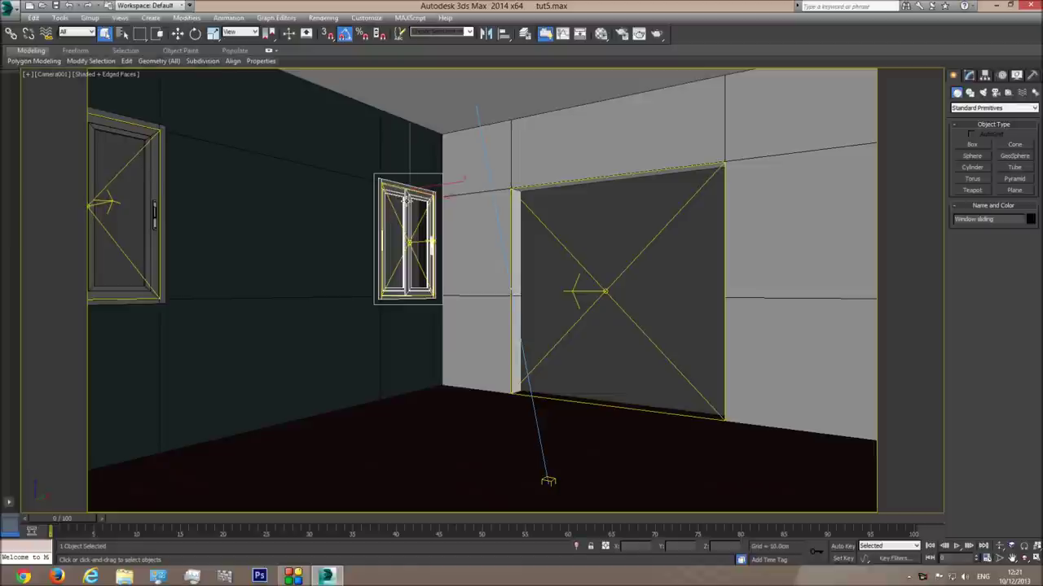
pyautogui.click(604, 244)
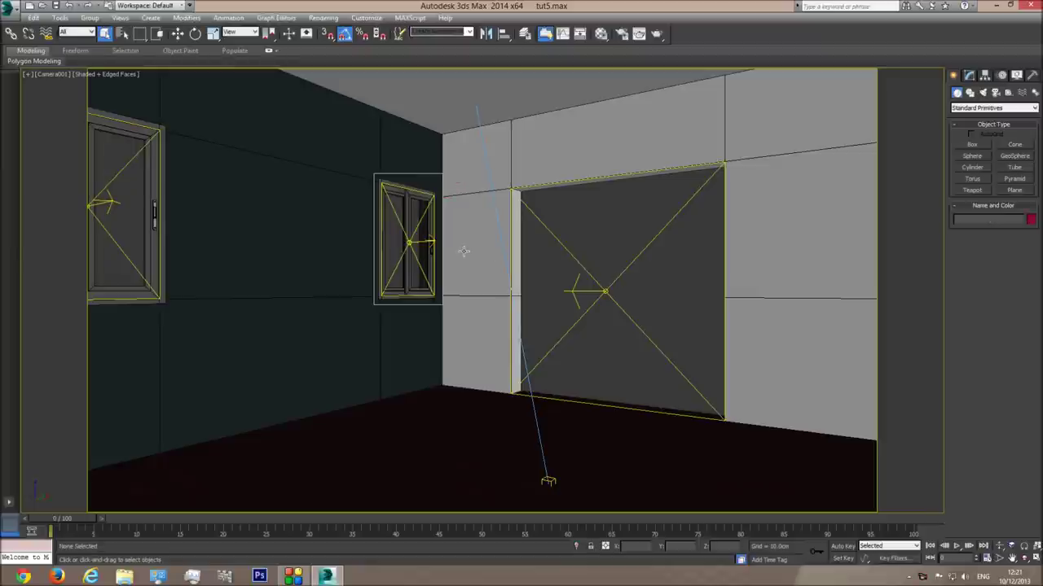
pyautogui.click(411, 205)
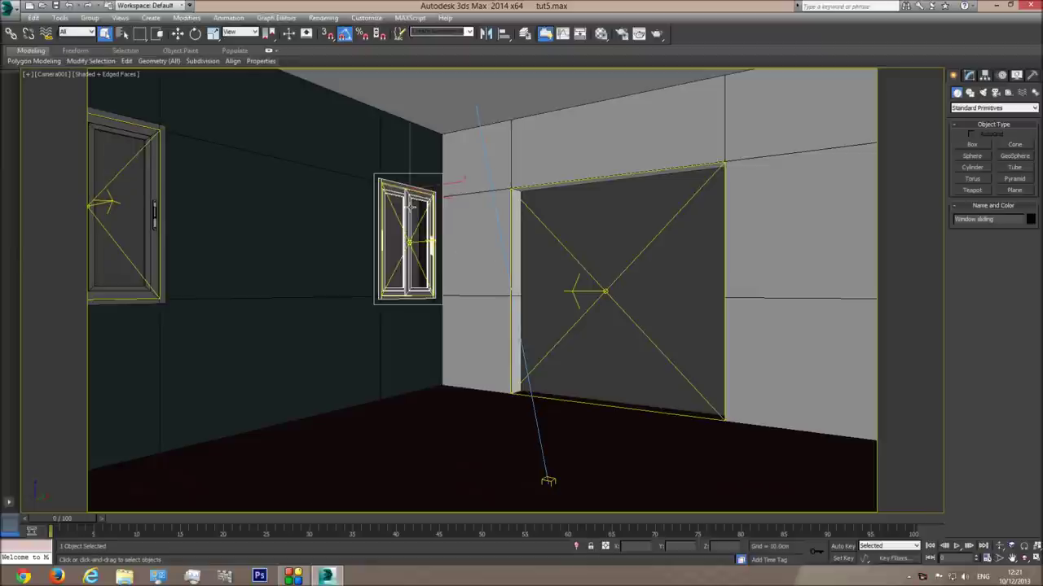
pyautogui.press('t')
pyautogui.press('F3')
pyautogui.scroll(-4, 416, 231)
pyautogui.moveTo(416, 230); pyautogui.dragTo(554, 277, button='middle')
pyautogui.scroll(-2, 554, 277)
pyautogui.moveTo(394, 217); pyautogui.dragTo(430, 268, button='middle')
pyautogui.scroll(2, 430, 267)
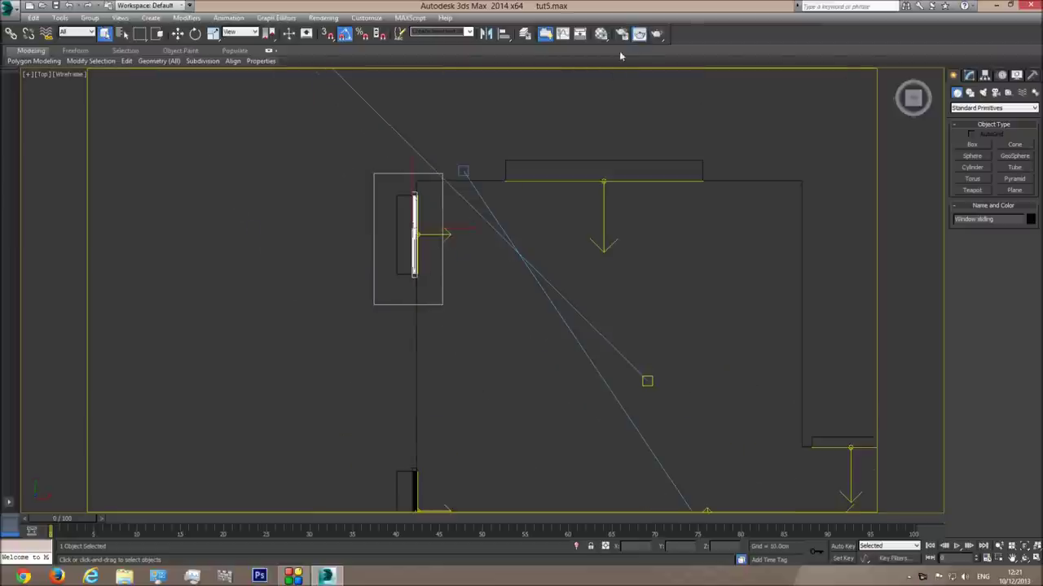
# Step: Set the area to render to View in the Rendered Frame Window and close it
pyautogui.click(639, 34)
pyautogui.click(143, 101)
pyautogui.click(130, 108)
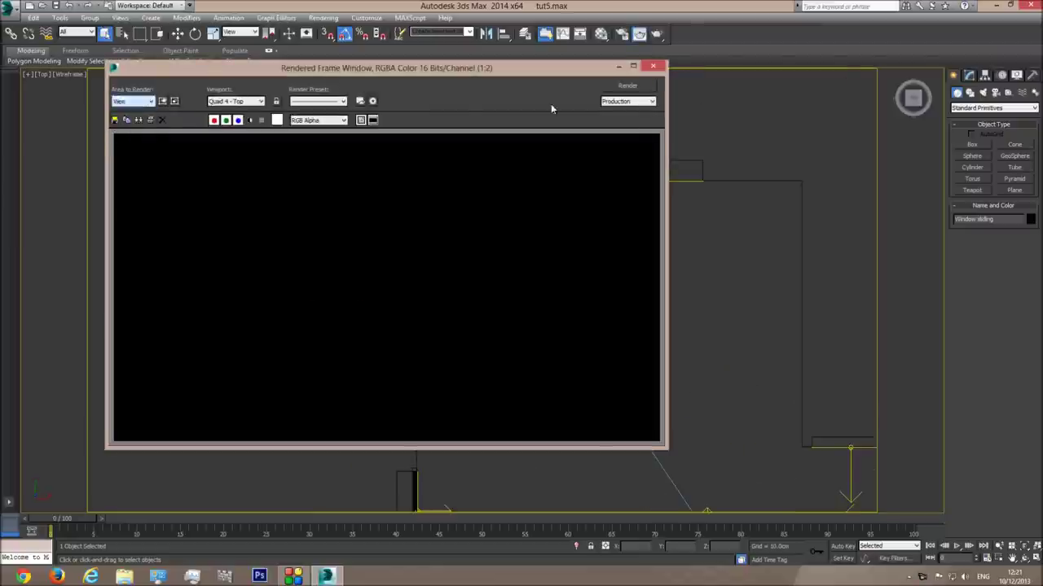
pyautogui.click(653, 66)
# Step: Unhide all hidden objects in the scene around the sliding window
pyautogui.scroll(5, 495, 269)
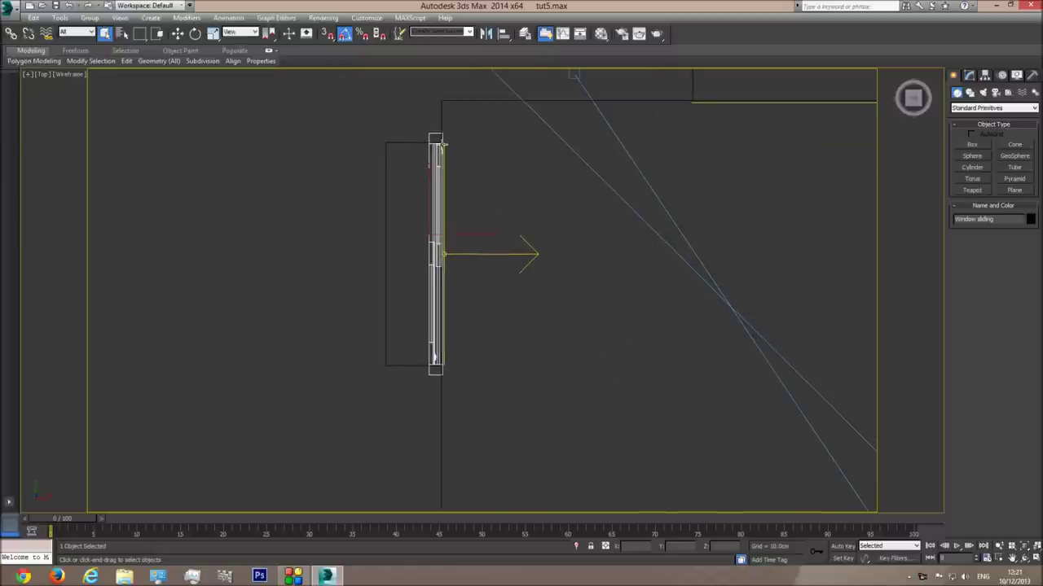
pyautogui.rightClick(470, 160)
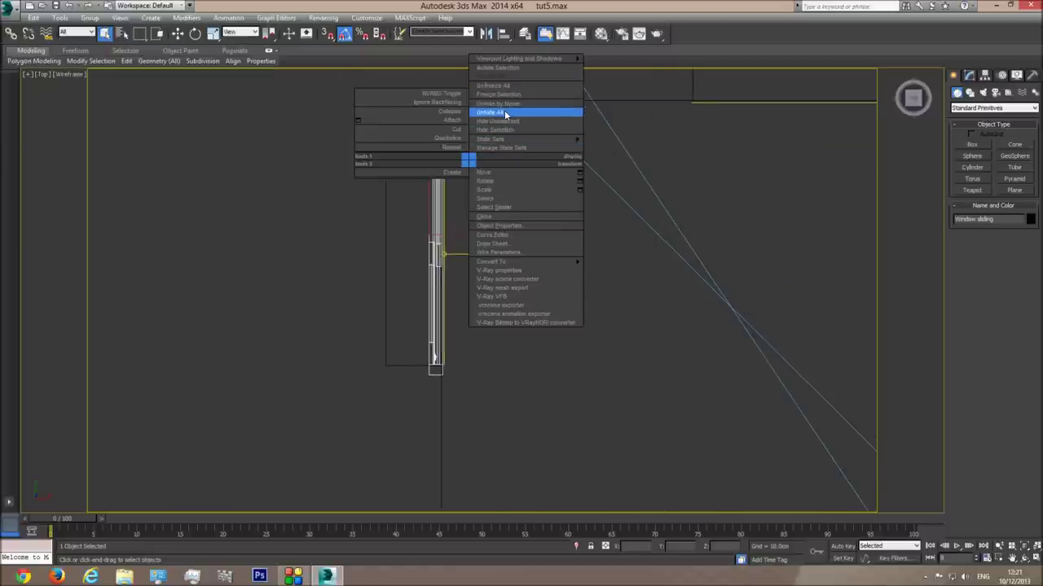
pyautogui.click(505, 113)
pyautogui.scroll(5, 493, 219)
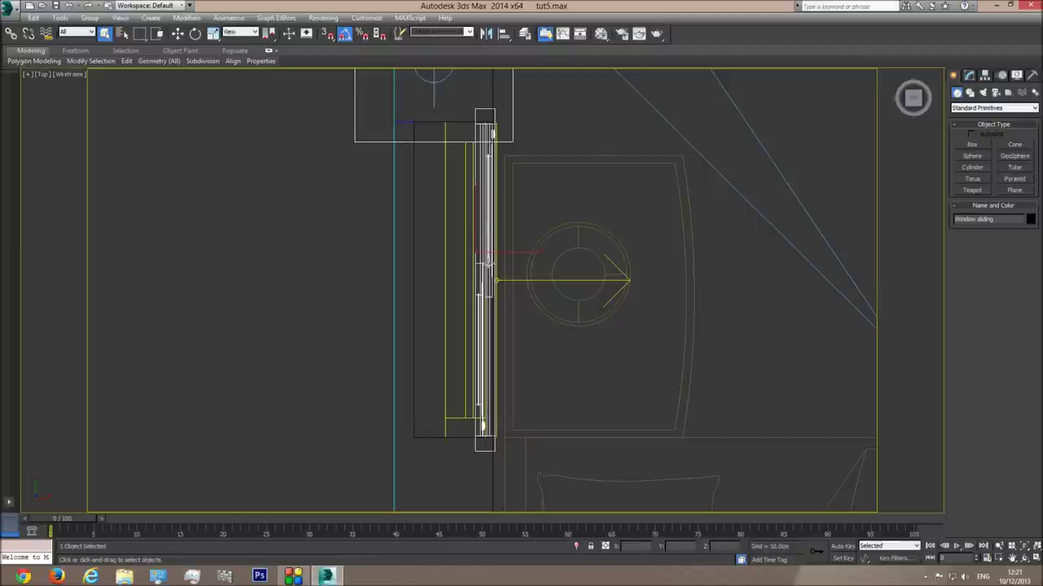
# Step: Examine the sliding window's frame and handles in a shaded perspective view, then go back to the wireframe top view
pyautogui.moveTo(930, 109)
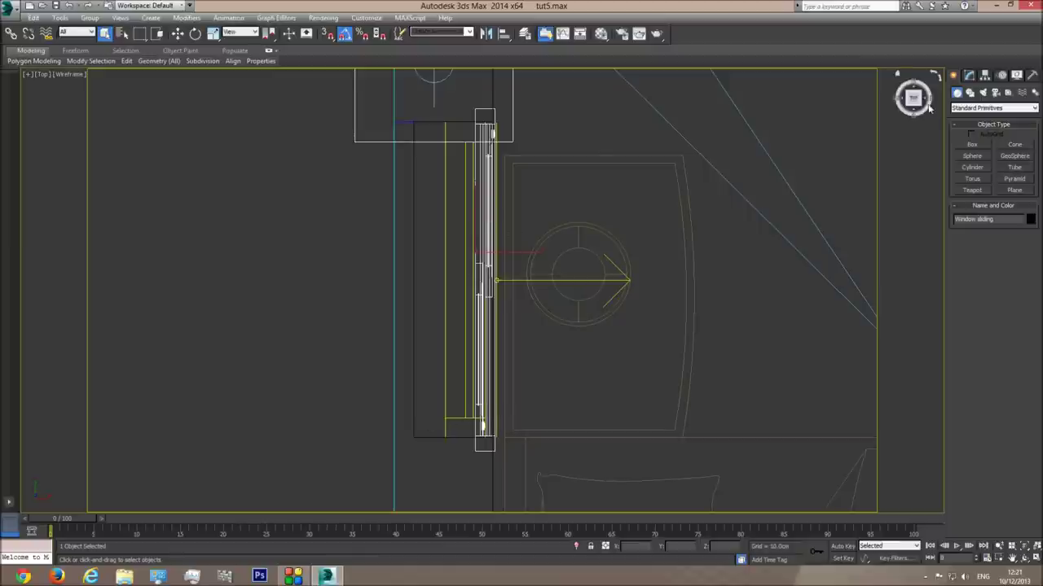
pyautogui.press('p')
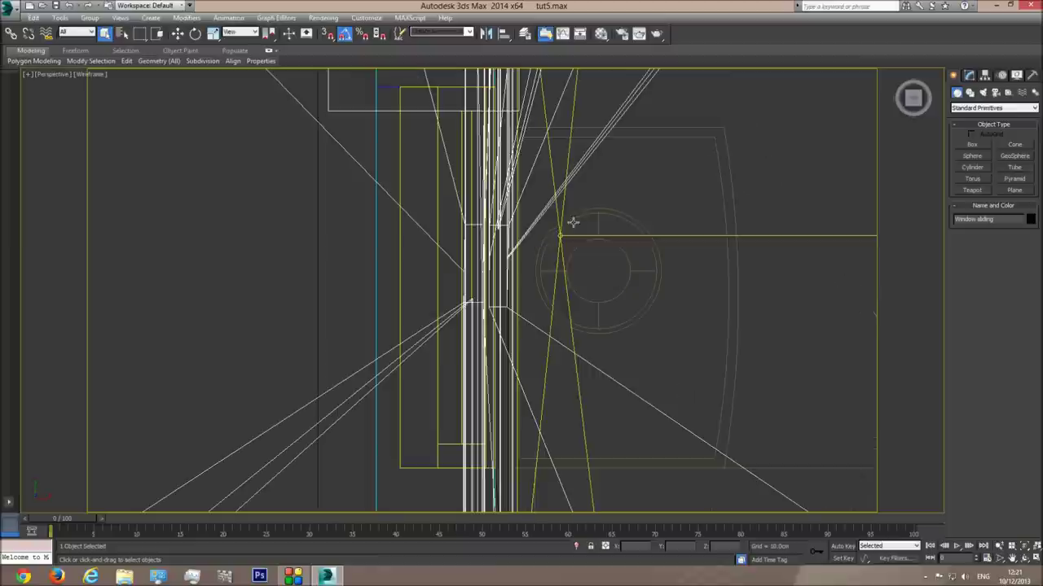
pyautogui.click(1025, 560)
pyautogui.moveTo(513, 304)
pyautogui.mouseDown()
pyautogui.moveTo(481, 268)
pyautogui.moveTo(467, 288)
pyautogui.moveTo(459, 255)
pyautogui.moveTo(471, 259)
pyautogui.moveTo(468, 280)
pyautogui.mouseUp()
pyautogui.press('F3')
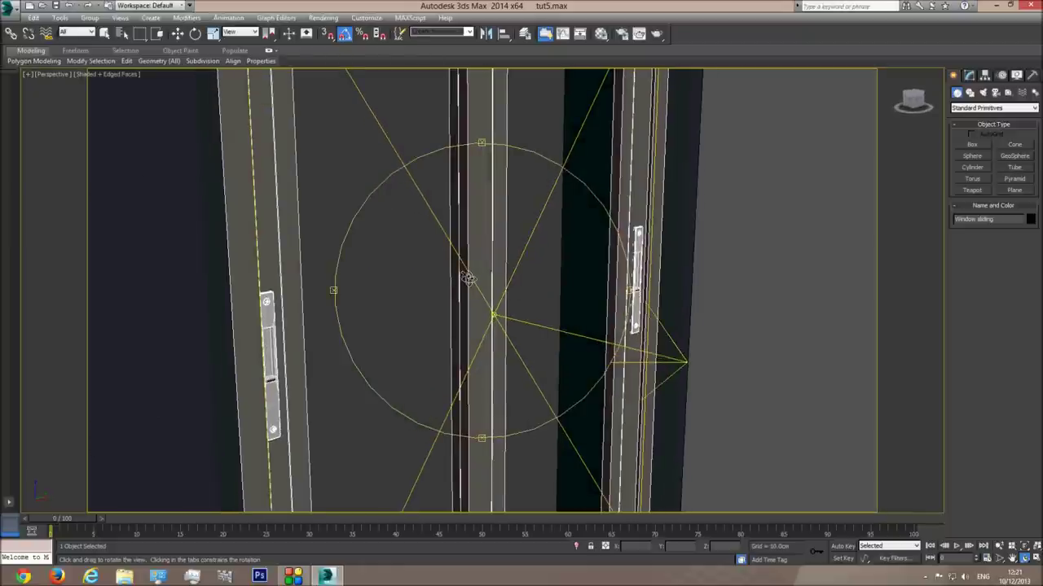
pyautogui.press('t')
pyautogui.press('F3')
pyautogui.moveTo(502, 290)
pyautogui.mouseDown()
pyautogui.moveTo(513, 281)
pyautogui.moveTo(509, 295)
pyautogui.mouseUp()
pyautogui.rightClick(506, 166)
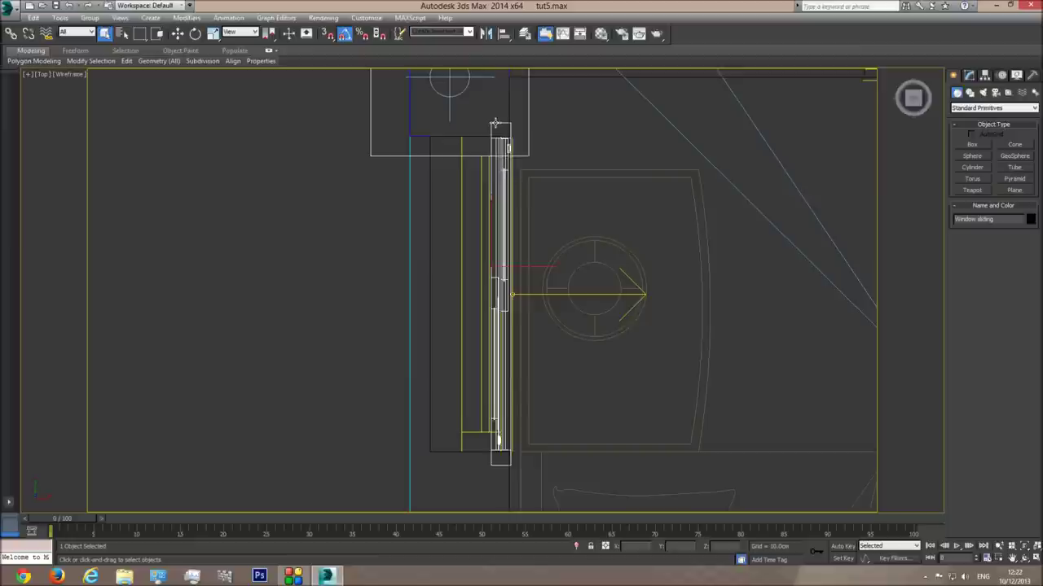
# Step: Detach the sliding window's four outer frame sides, including the bottom track, into a separate object
pyautogui.press('p')
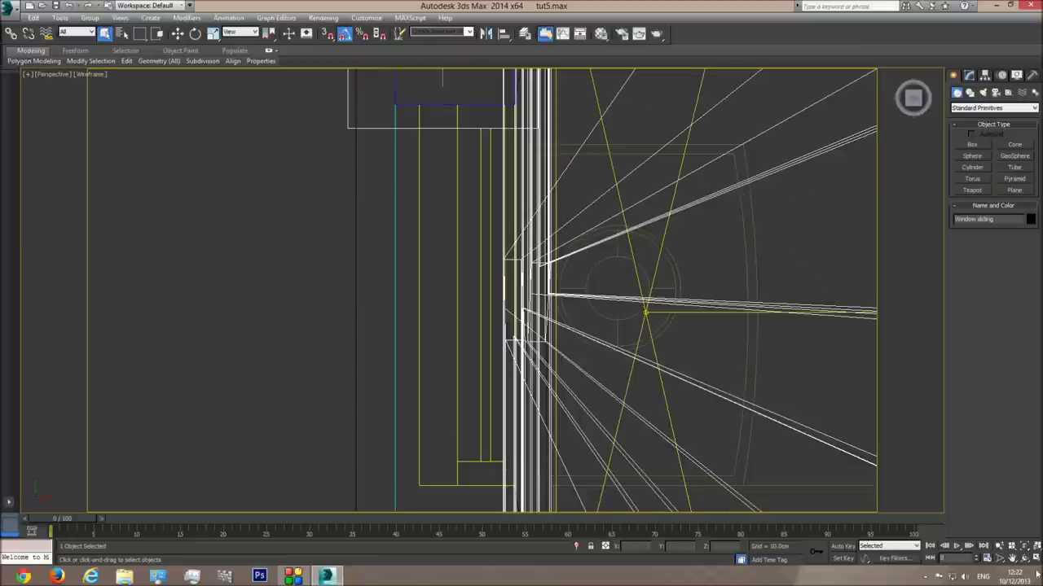
pyautogui.click(1025, 559)
pyautogui.moveTo(591, 346); pyautogui.dragTo(522, 283)
pyautogui.press('F3')
pyautogui.scroll(-4, 514, 282)
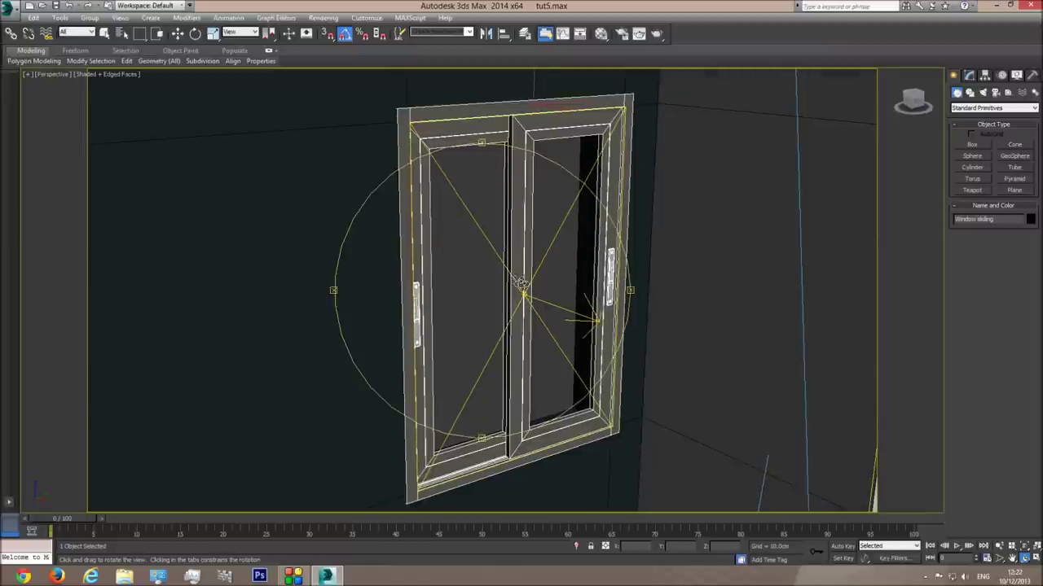
pyautogui.click(970, 75)
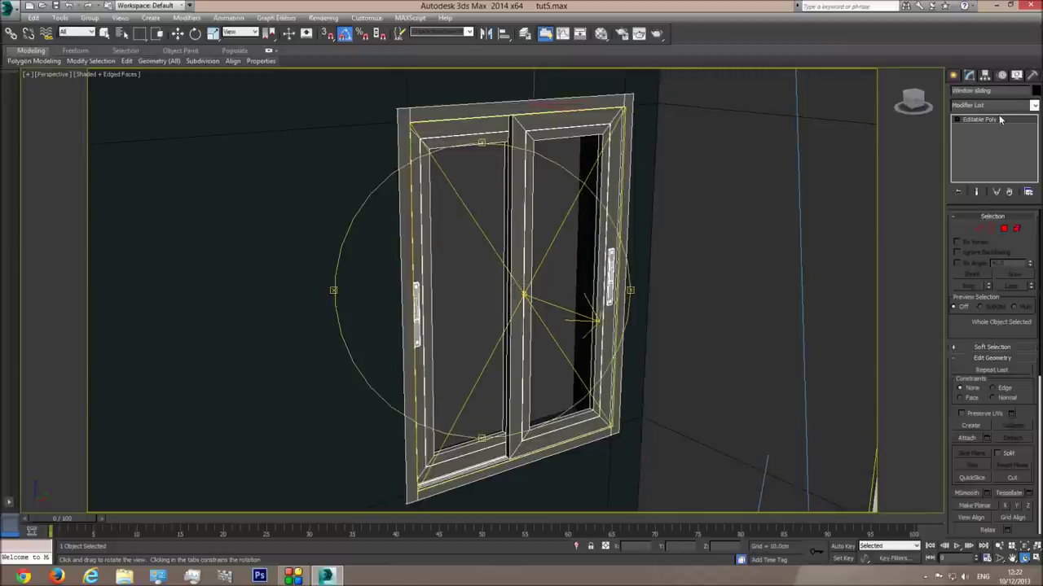
pyautogui.click(1016, 231)
pyautogui.click(484, 109)
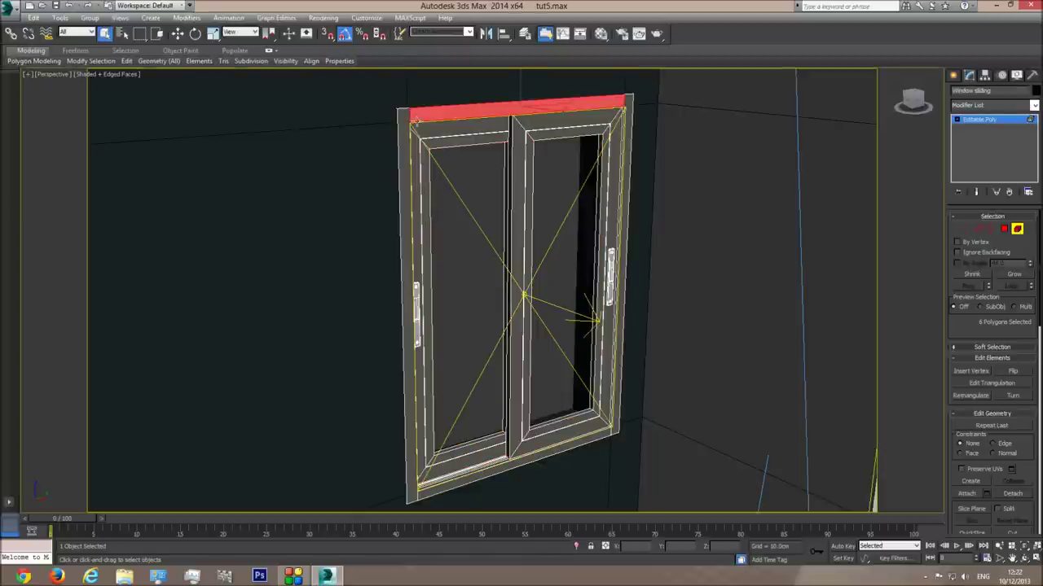
pyautogui.keyDown('ctrl'); pyautogui.click(401, 125); pyautogui.keyUp('ctrl')
pyautogui.keyDown('ctrl'); pyautogui.click(628, 128); pyautogui.keyUp('ctrl')
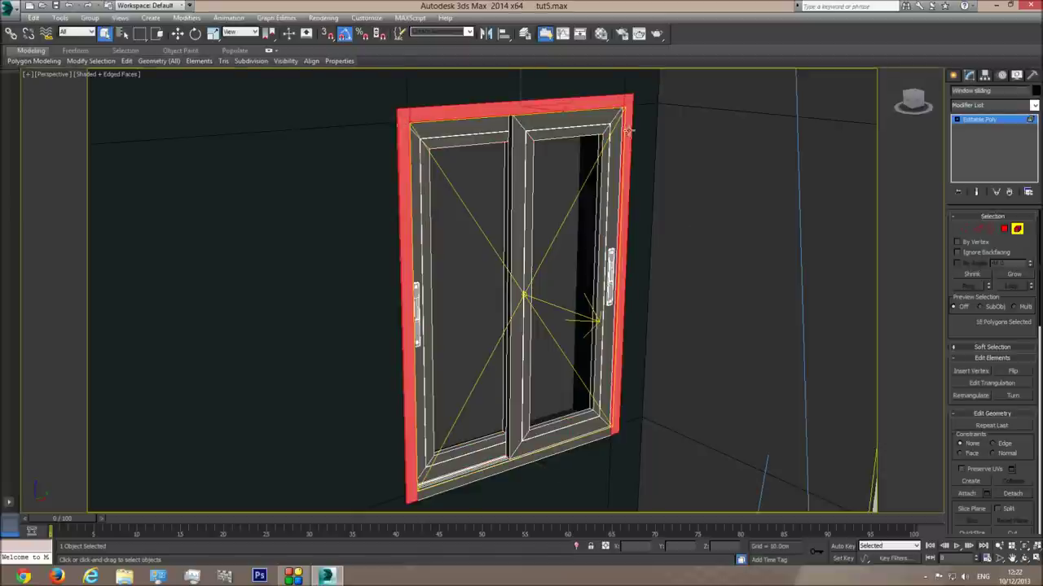
pyautogui.keyDown('ctrl'); pyautogui.click(600, 438); pyautogui.keyUp('ctrl')
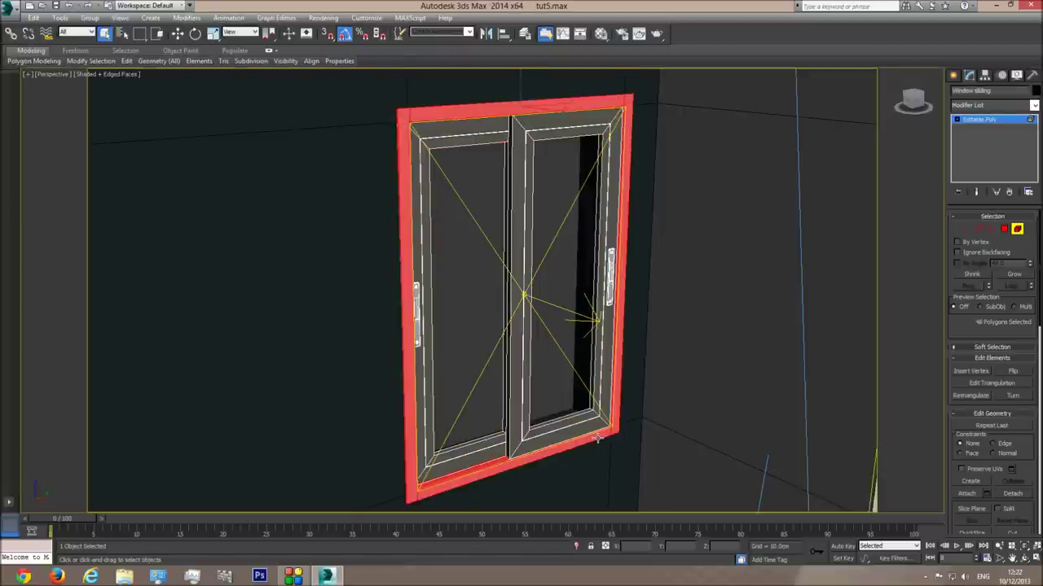
pyautogui.click(1012, 495)
pyautogui.click(550, 295)
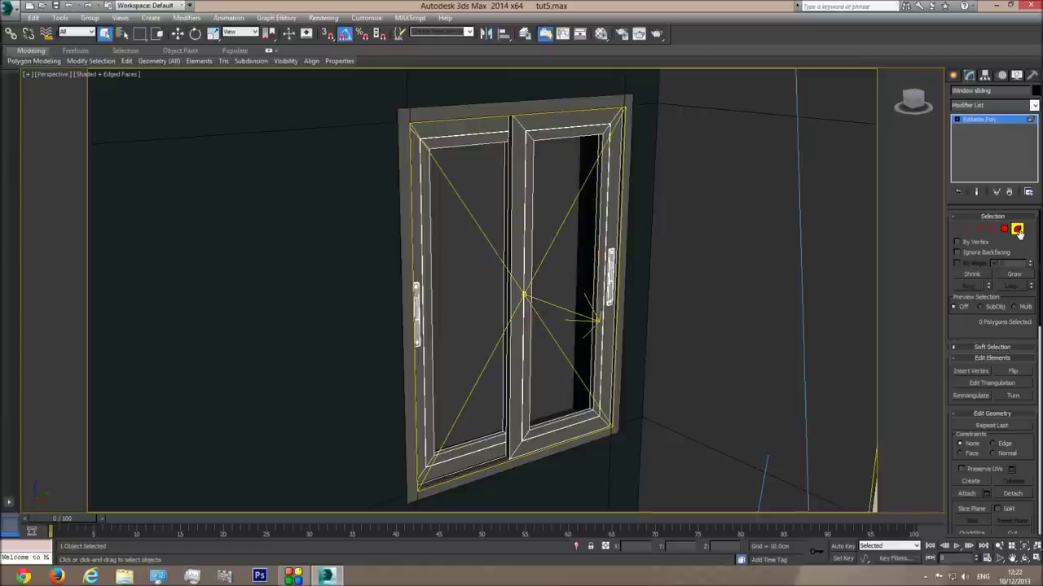
# Step: Deepen the detached outer frame by scaling it along the X axis and shift it to fit the wall opening
pyautogui.click(1017, 230)
pyautogui.click(603, 103)
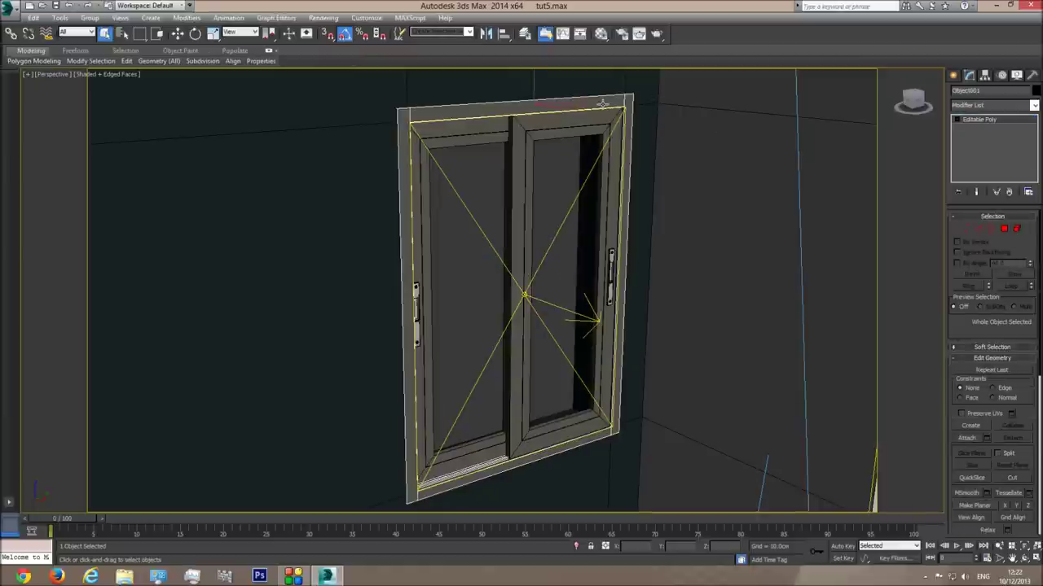
pyautogui.press('t')
pyautogui.press('F3')
pyautogui.click(213, 33)
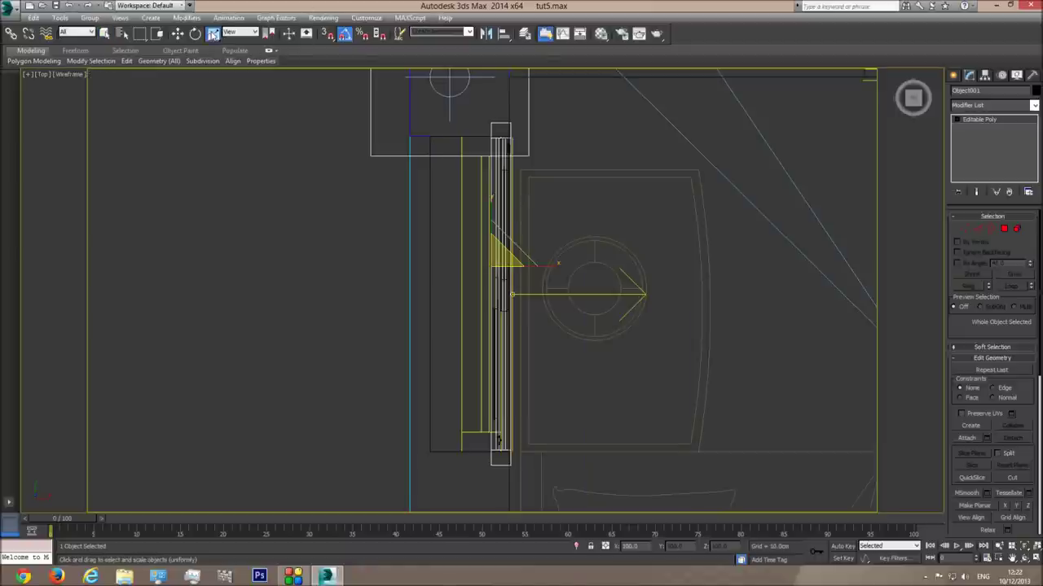
pyautogui.moveTo(551, 265); pyautogui.dragTo(525, 267)
pyautogui.click(178, 34)
pyautogui.press('r')
pyautogui.press('r')
pyautogui.press('w')
pyautogui.moveTo(511, 267); pyautogui.dragTo(507, 270)
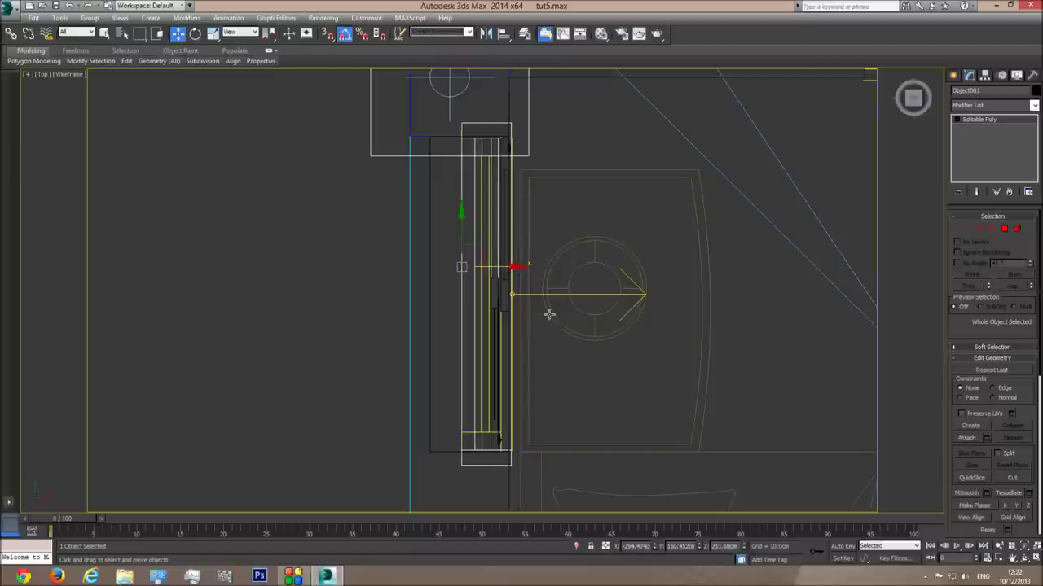
# Step: Delete the left sash and its pane from the sliding window at element level
pyautogui.press('p')
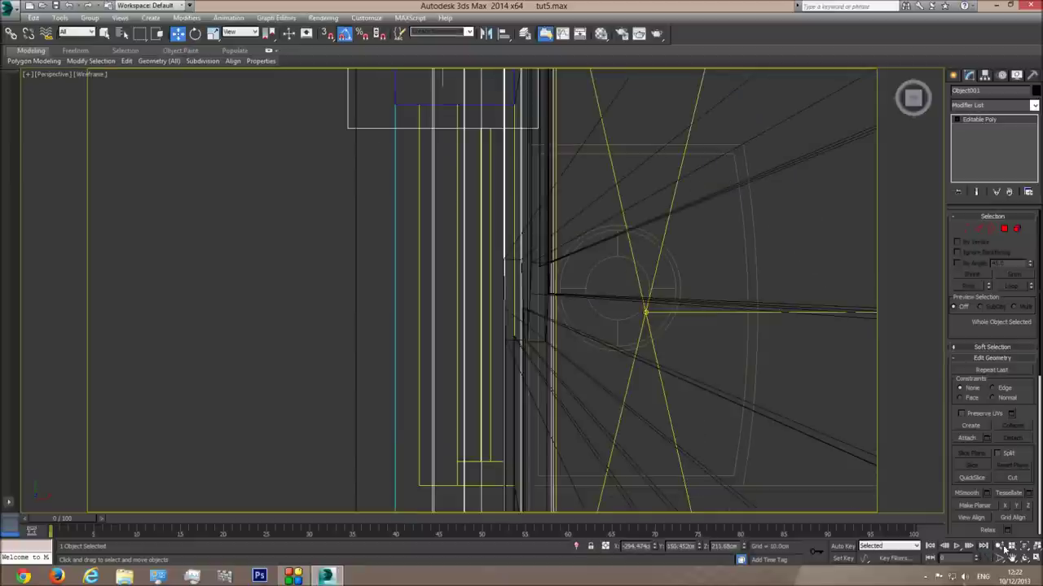
pyautogui.press('z')
pyautogui.press('F3')
pyautogui.moveTo(584, 347)
pyautogui.keyDown('alt'); pyautogui.mouseDown(button='middle')
pyautogui.moveTo(499, 278)
pyautogui.moveTo(489, 309)
pyautogui.moveTo(474, 199)
pyautogui.moveTo(475, 334)
pyautogui.moveTo(521, 263)
pyautogui.mouseUp(button='middle'); pyautogui.keyUp('alt')
pyautogui.press('w')
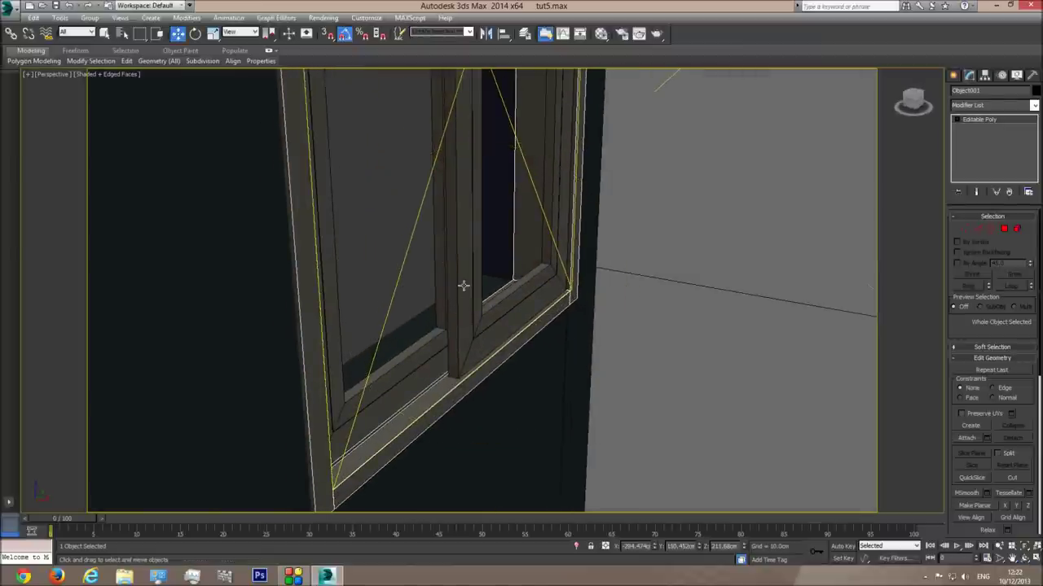
pyautogui.click(463, 286)
pyautogui.click(1017, 230)
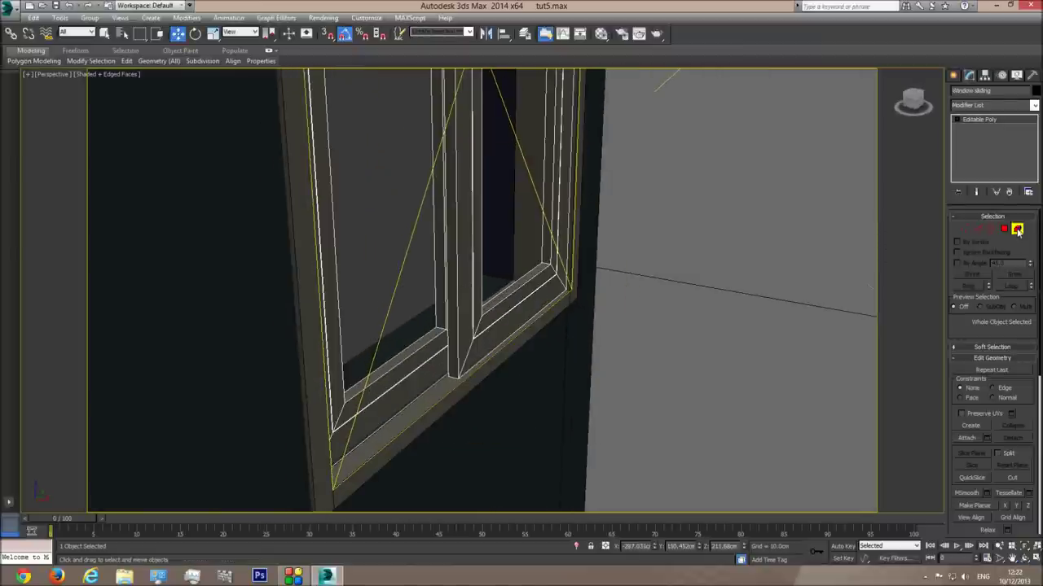
pyautogui.click(434, 339)
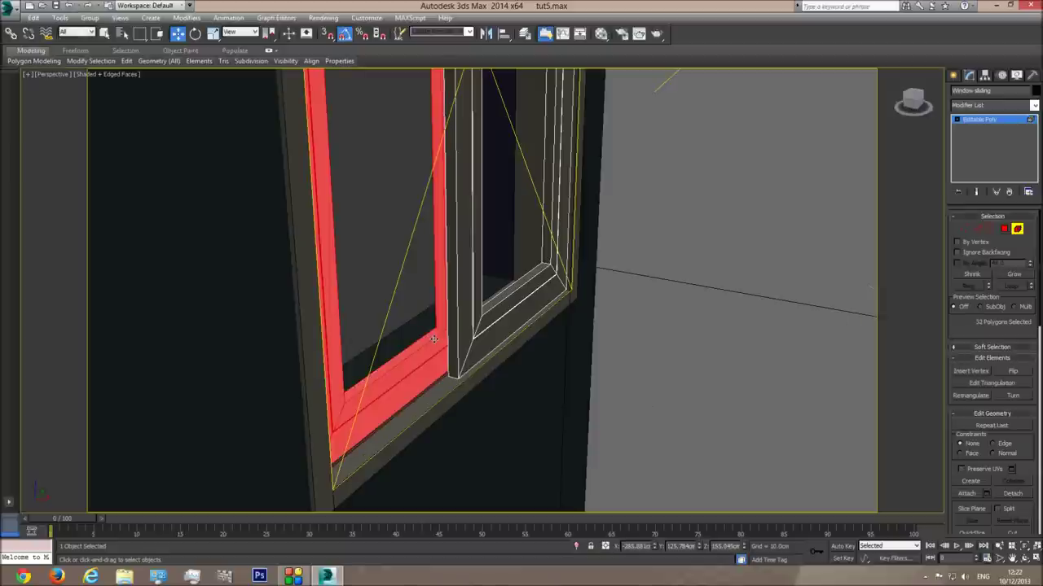
pyautogui.press('Delete')
pyautogui.click(419, 268)
pyautogui.press('Delete')
# Step: Delete the leftover handle pieces of the removed left sash
pyautogui.moveTo(497, 290); pyautogui.dragTo(499, 403, button='middle')
pyautogui.keyDown('alt'); pyautogui.moveTo(529, 343); pyautogui.dragTo(256, 230, button='middle'); pyautogui.keyUp('alt')
pyautogui.click(186, 148)
pyautogui.press('Delete')
pyautogui.click(185, 108)
pyautogui.press('Delete')
pyautogui.click(200, 223)
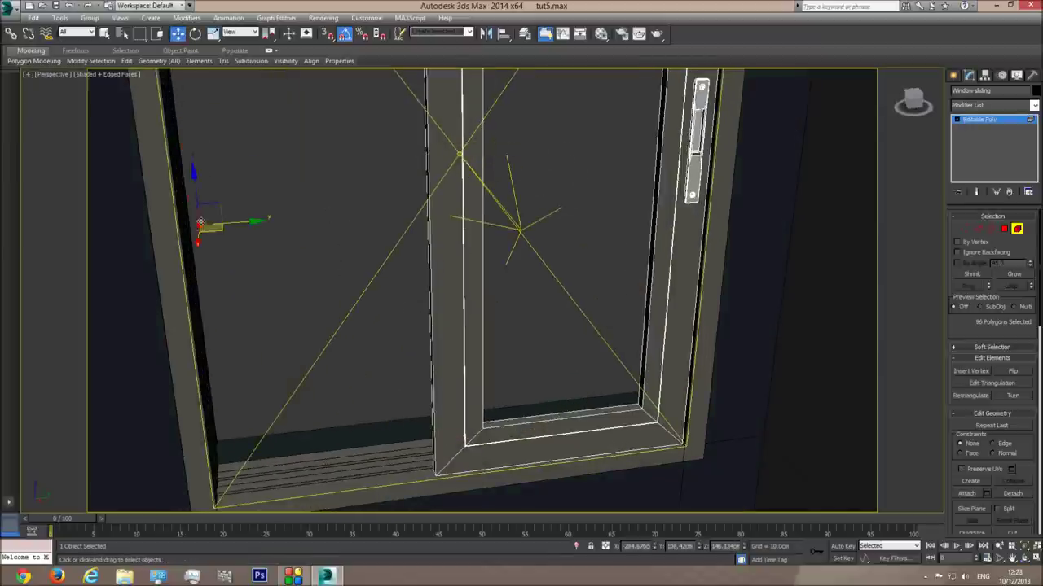
# Step: Detach the right sash from the sliding window as a separate object, leaving its handle out
pyautogui.click(438, 250)
pyautogui.press('t')
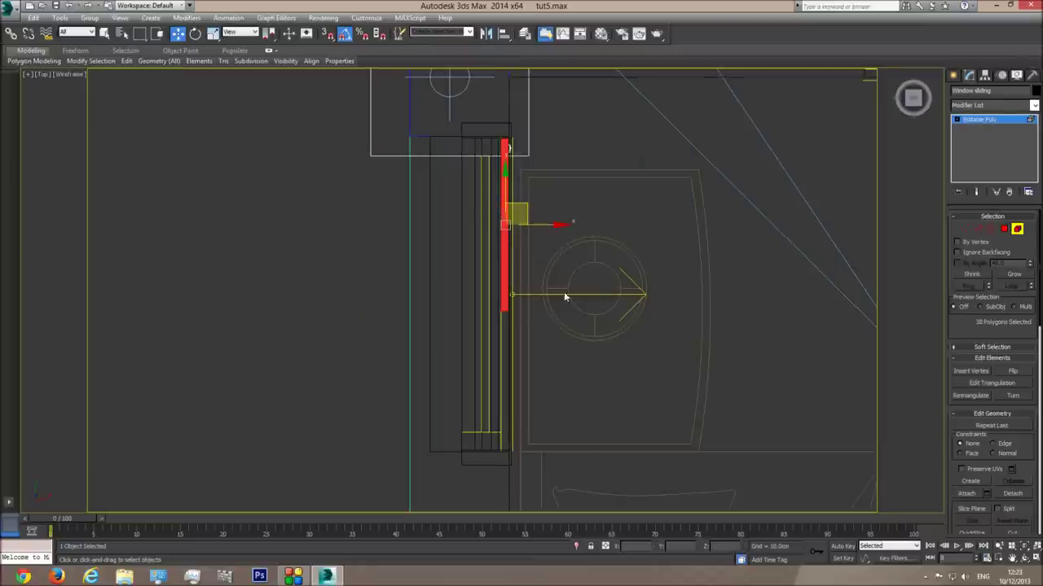
pyautogui.press('p')
pyautogui.click(1024, 546)
pyautogui.click(1024, 559)
pyautogui.press('F3')
pyautogui.moveTo(453, 249)
pyautogui.mouseDown()
pyautogui.moveTo(439, 248)
pyautogui.moveTo(410, 205)
pyautogui.mouseUp()
pyautogui.press('Escape')
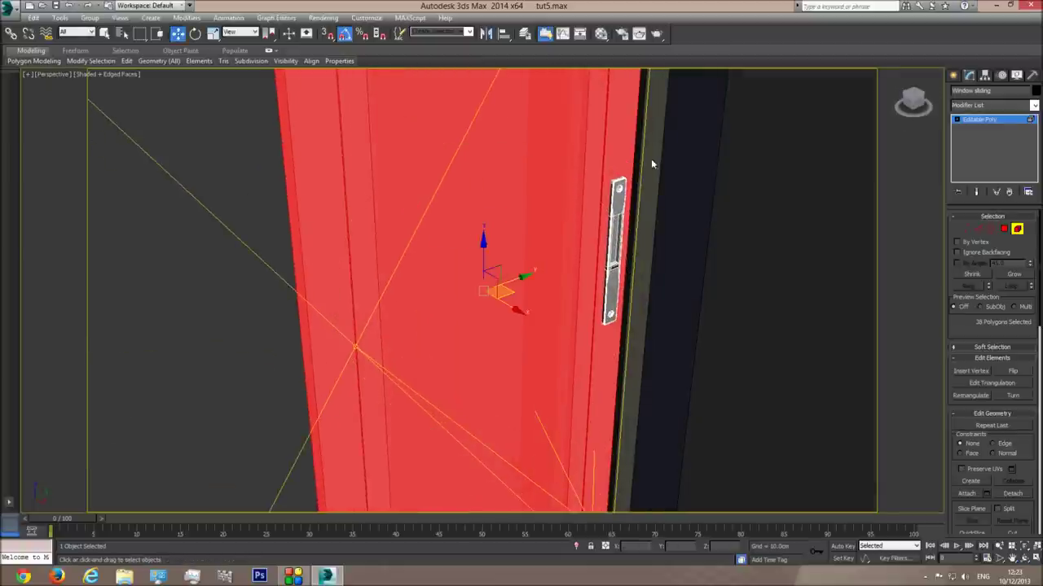
pyautogui.moveTo(542, 262); pyautogui.dragTo(549, 212, button='middle')
pyautogui.scroll(-3, 549, 213)
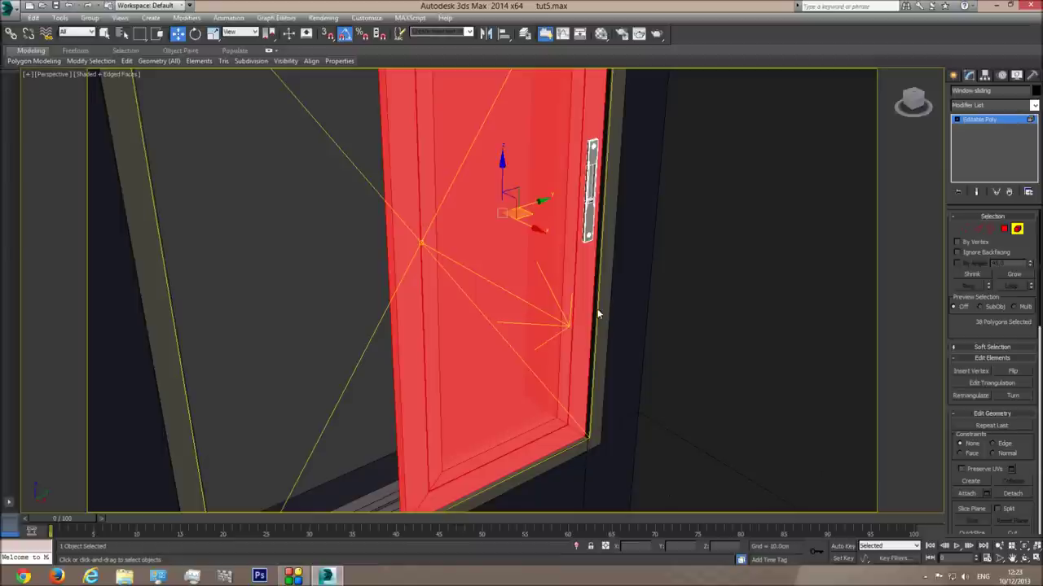
pyautogui.click(1001, 489)
pyautogui.click(560, 286)
pyautogui.press('4')
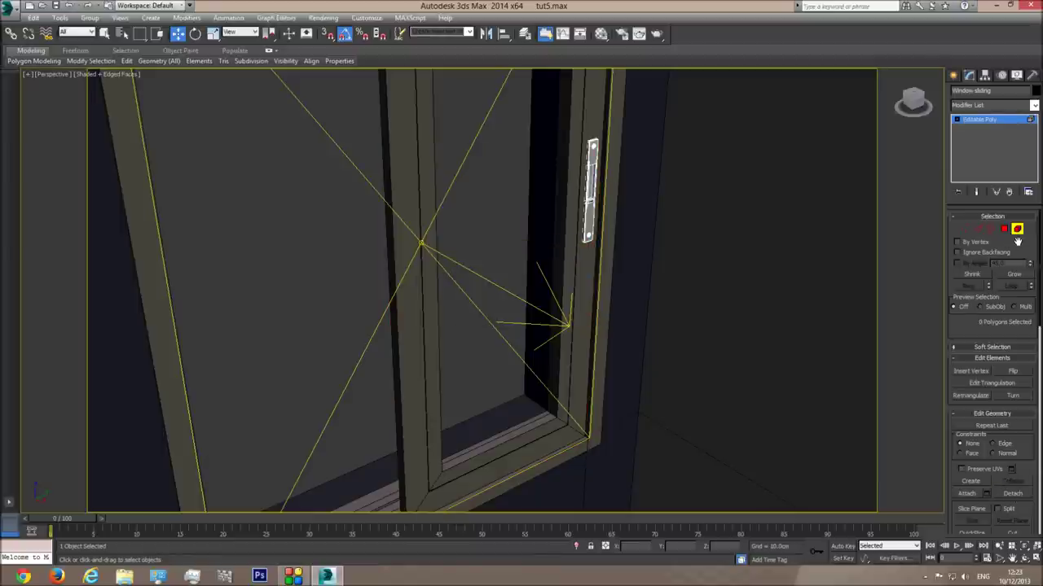
# Step: Move the detached sash along the X axis into the frame's track, working in the wireframe top view
pyautogui.click(473, 437)
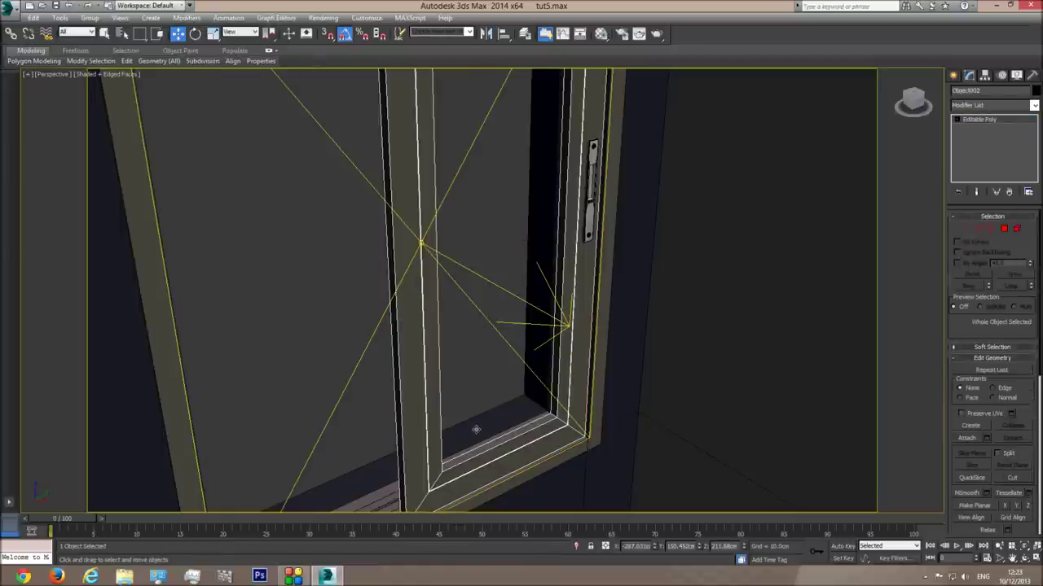
pyautogui.press('t')
pyautogui.press('F3')
pyautogui.moveTo(494, 242); pyautogui.dragTo(494, 264, button='middle')
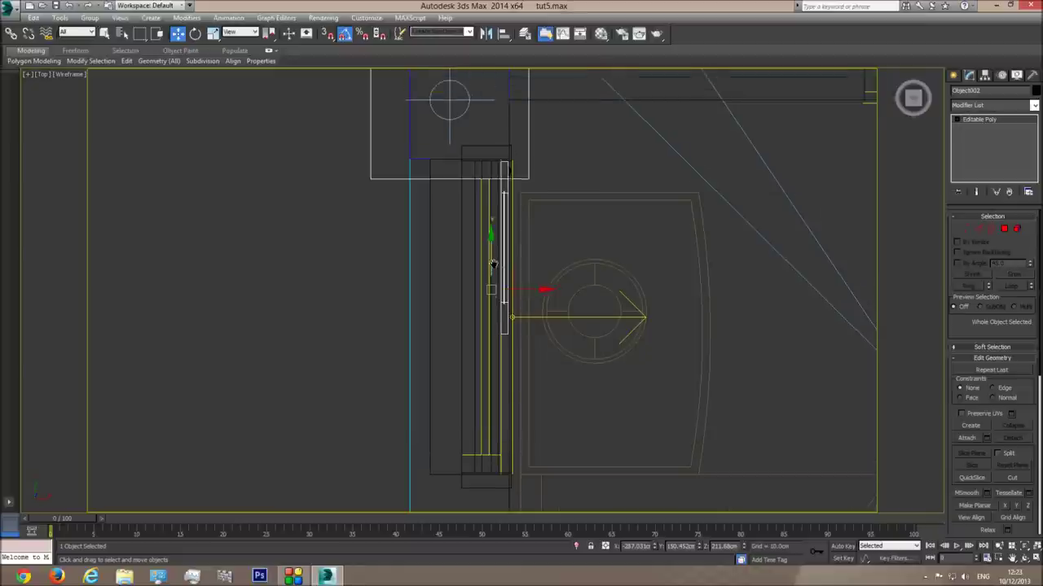
pyautogui.scroll(2, 494, 264)
pyautogui.moveTo(528, 301); pyautogui.dragTo(515, 304)
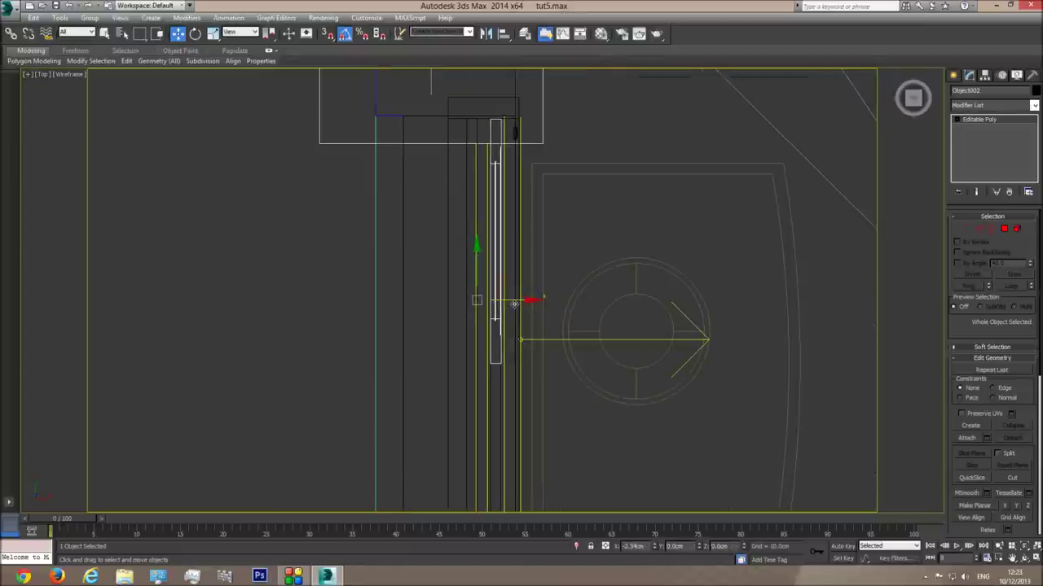
# Step: Thicken the detached sash by scaling it along the X axis to match the frame's track
pyautogui.click(213, 33)
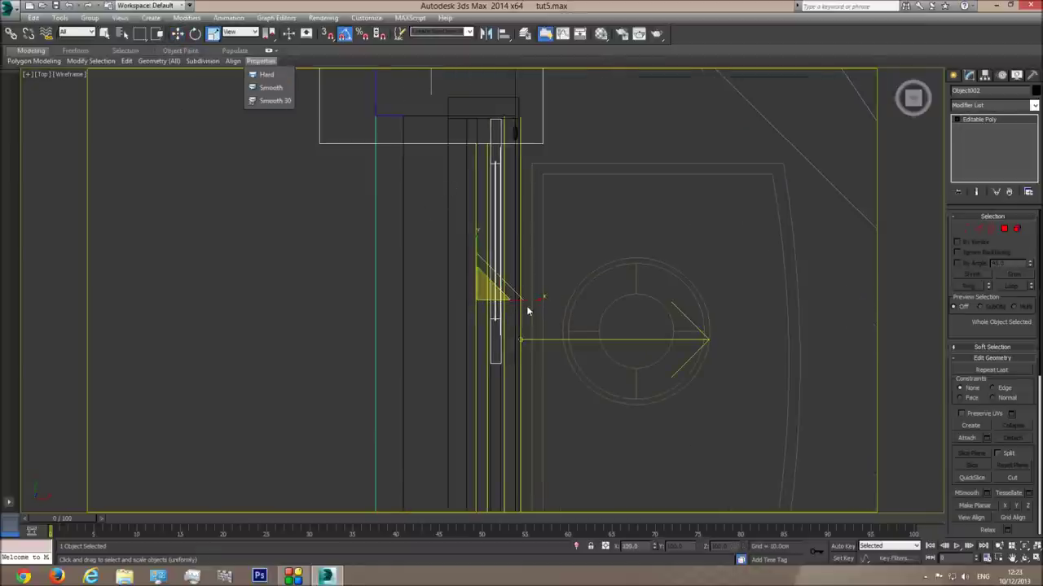
pyautogui.moveTo(533, 301); pyautogui.dragTo(508, 302)
pyautogui.press('w')
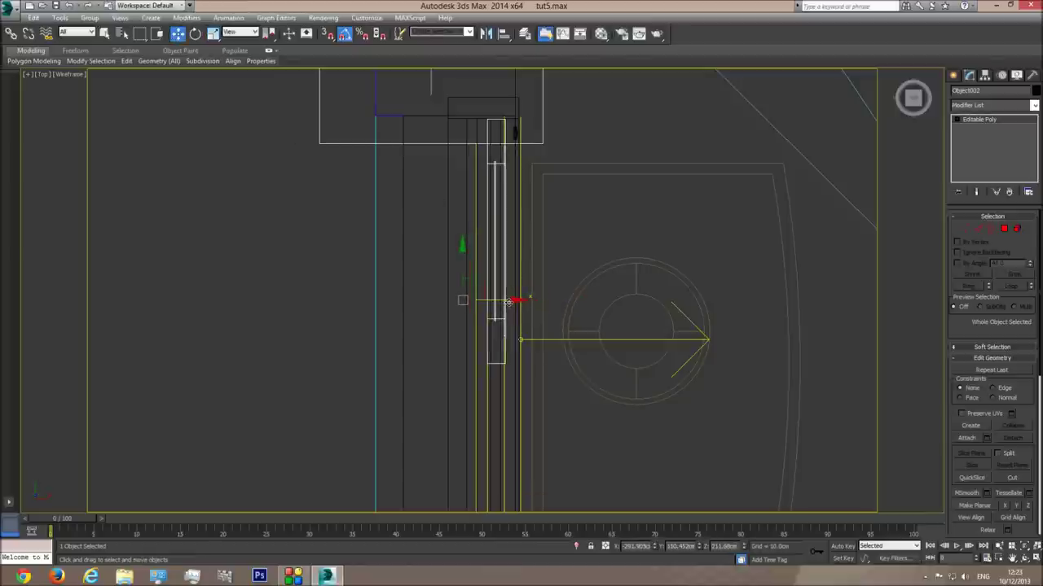
pyautogui.click(212, 33)
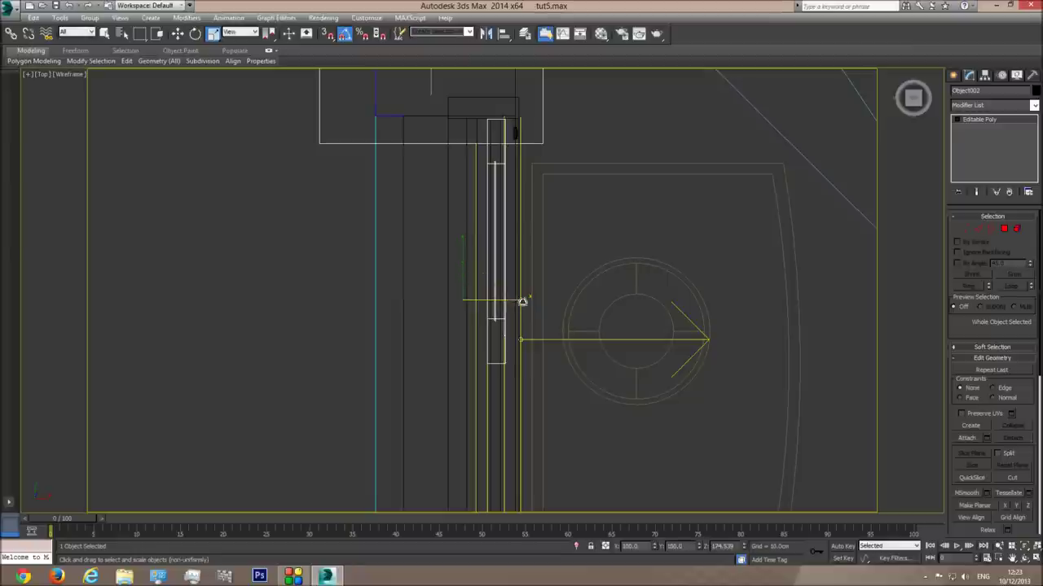
pyautogui.moveTo(523, 301); pyautogui.dragTo(524, 302)
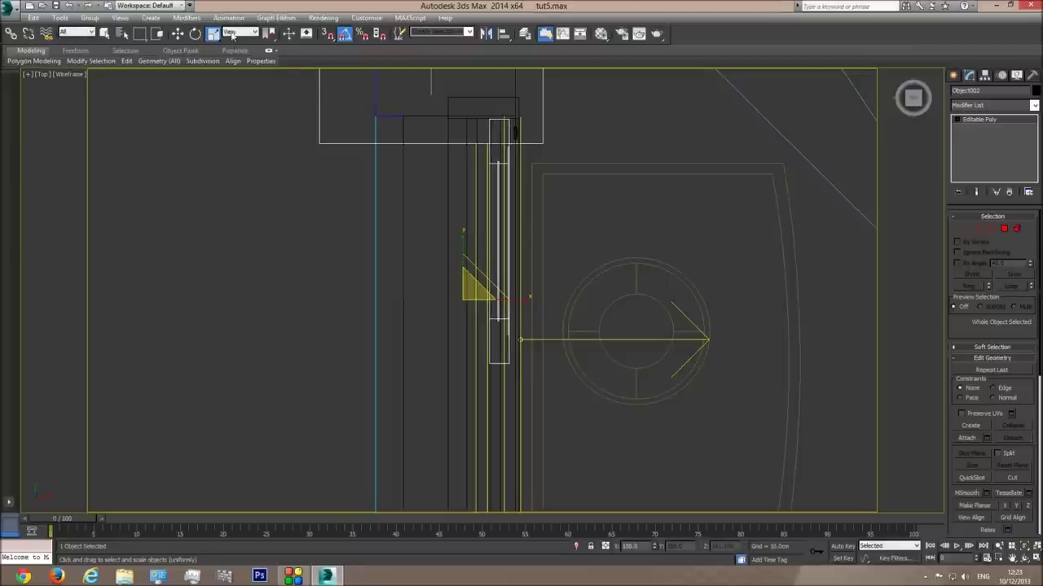
# Step: Nudge the sash along the X axis and fine-tune its thickness by scaling until it fits between the frame's rails
pyautogui.click(176, 34)
pyautogui.moveTo(433, 223); pyautogui.dragTo(505, 174, button='middle')
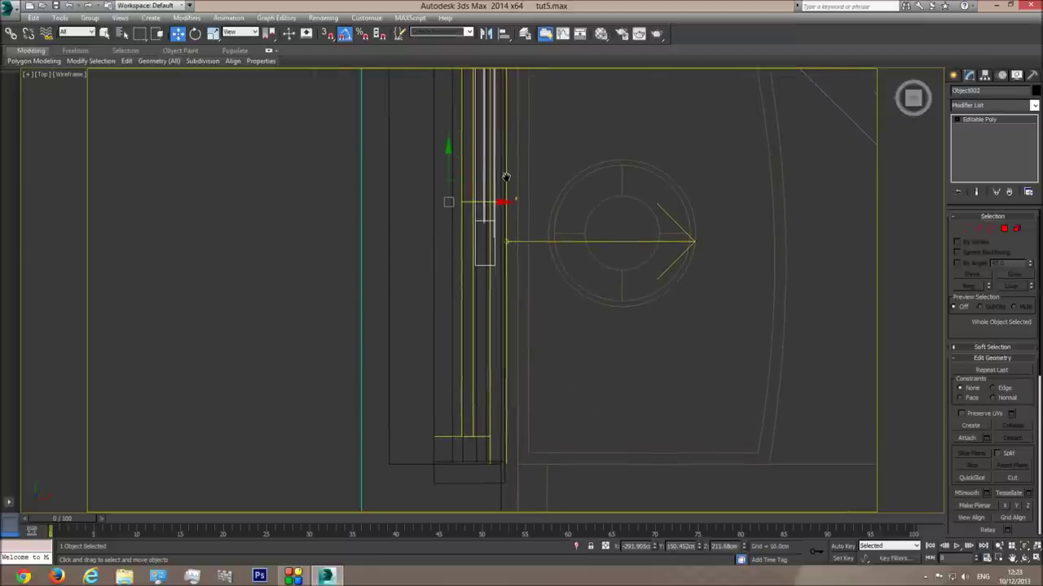
pyautogui.moveTo(499, 203); pyautogui.dragTo(494, 204)
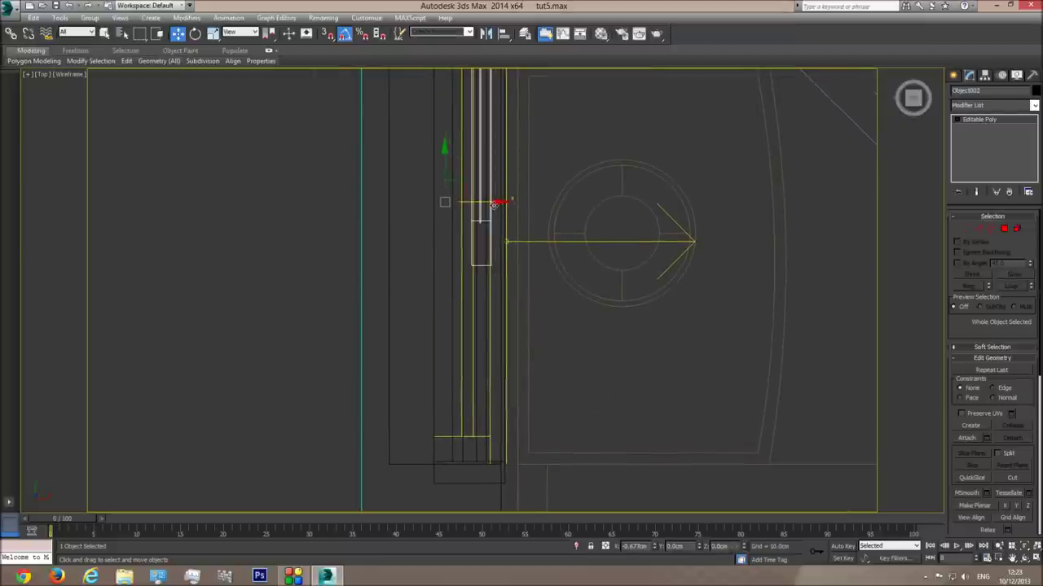
pyautogui.click(213, 34)
pyautogui.moveTo(505, 200); pyautogui.dragTo(502, 204)
pyautogui.press('w')
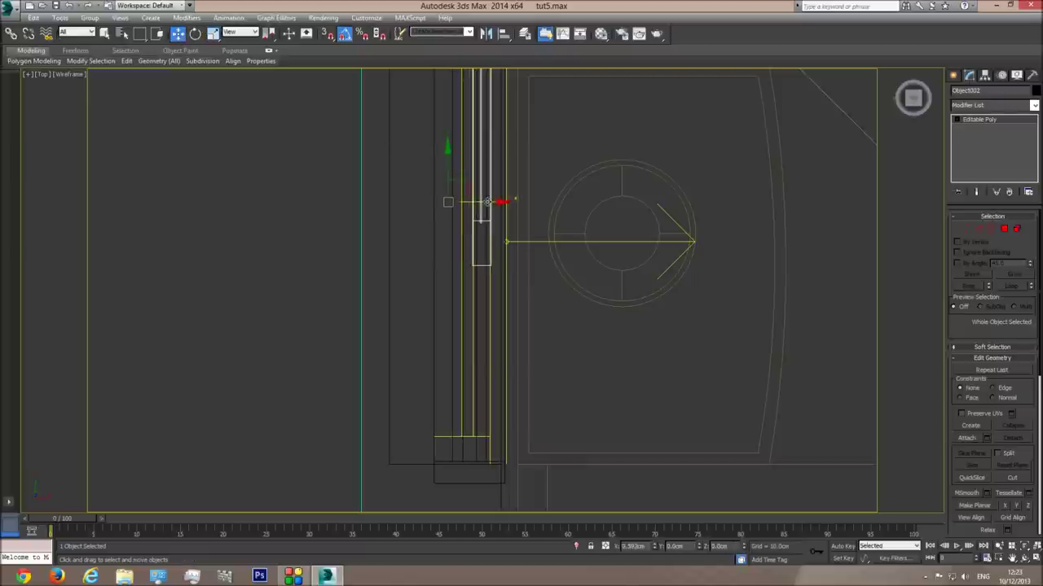
pyautogui.moveTo(486, 202); pyautogui.dragTo(492, 308, button='middle')
pyautogui.scroll(-2, 492, 308)
pyautogui.scroll(2, 508, 280)
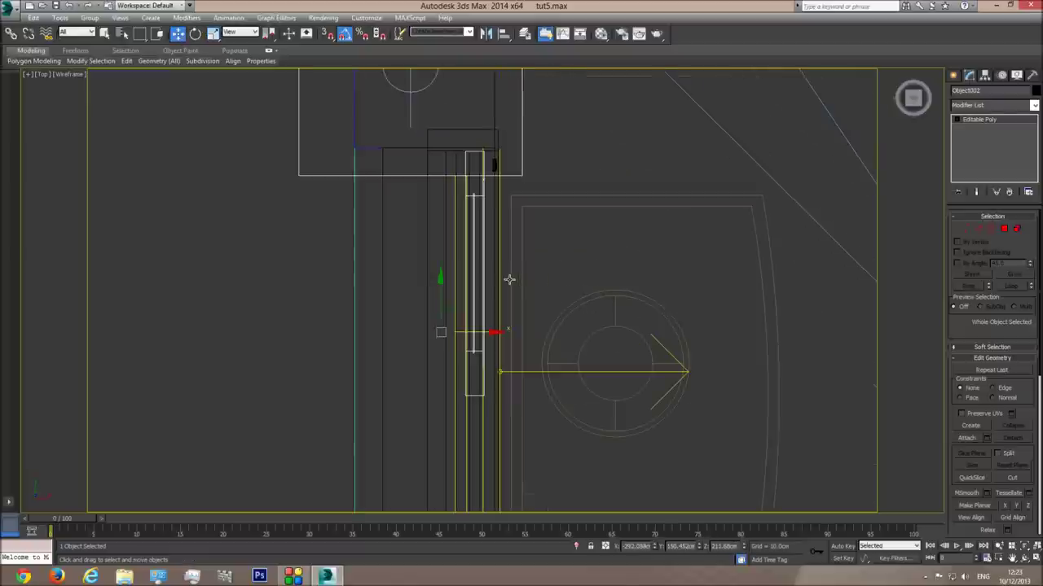
# Step: Return to the shaded perspective view and select the remaining window handle beside the sash
pyautogui.press('p')
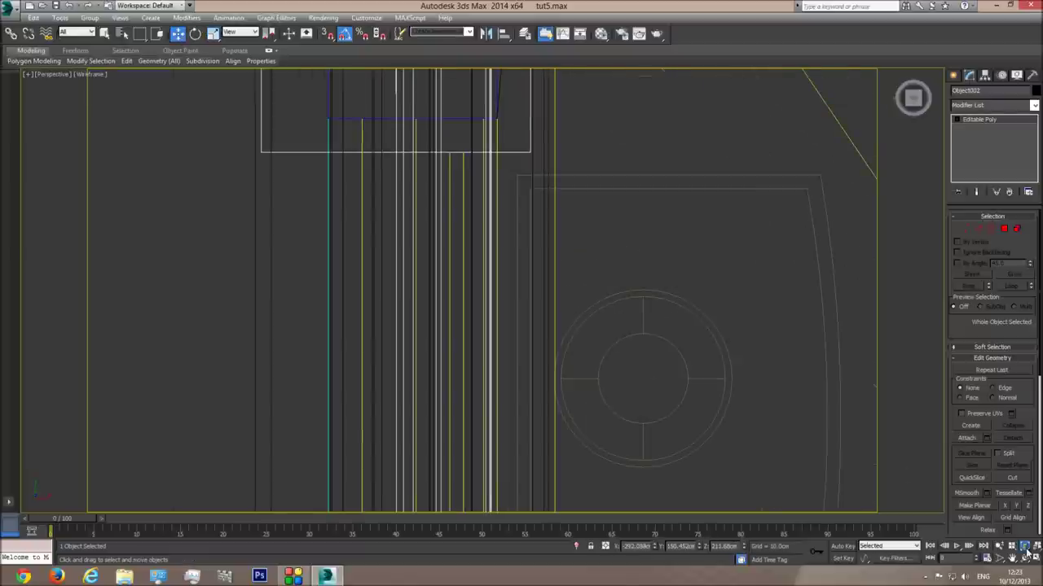
pyautogui.click(1024, 558)
pyautogui.press('F3')
pyautogui.moveTo(522, 283); pyautogui.dragTo(493, 251)
pyautogui.keyDown('alt'); pyautogui.moveTo(492, 250); pyautogui.dragTo(518, 216, button='middle'); pyautogui.keyUp('alt')
pyautogui.press('w')
pyautogui.click(547, 176)
pyautogui.moveTo(544, 177); pyautogui.dragTo(545, 267, button='middle')
pyautogui.scroll(2, 546, 267)
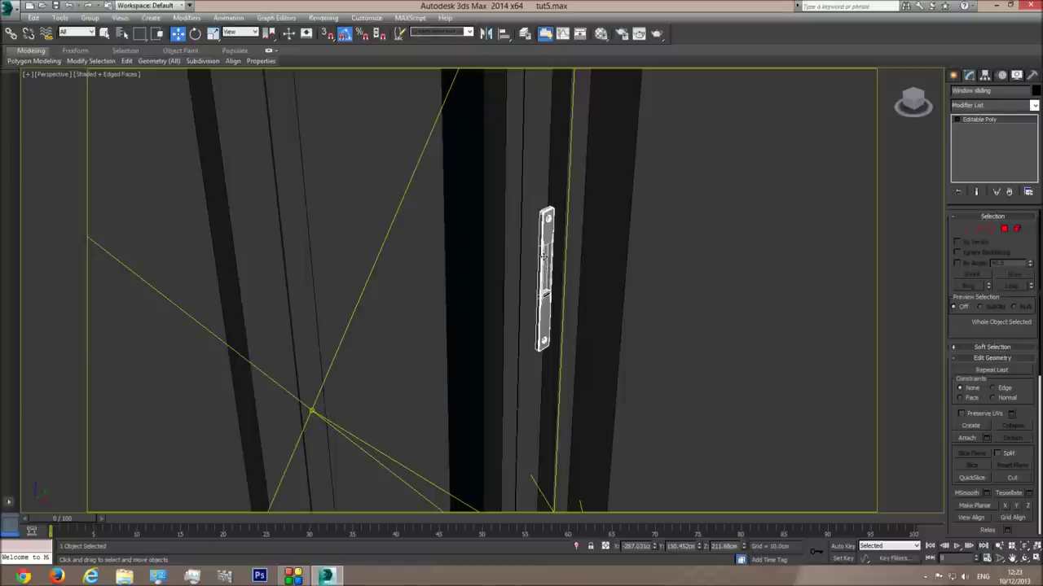
pyautogui.scroll(-3, 442, 261)
pyautogui.scroll(2, 442, 241)
pyautogui.moveTo(442, 237); pyautogui.dragTo(459, 420, button='middle')
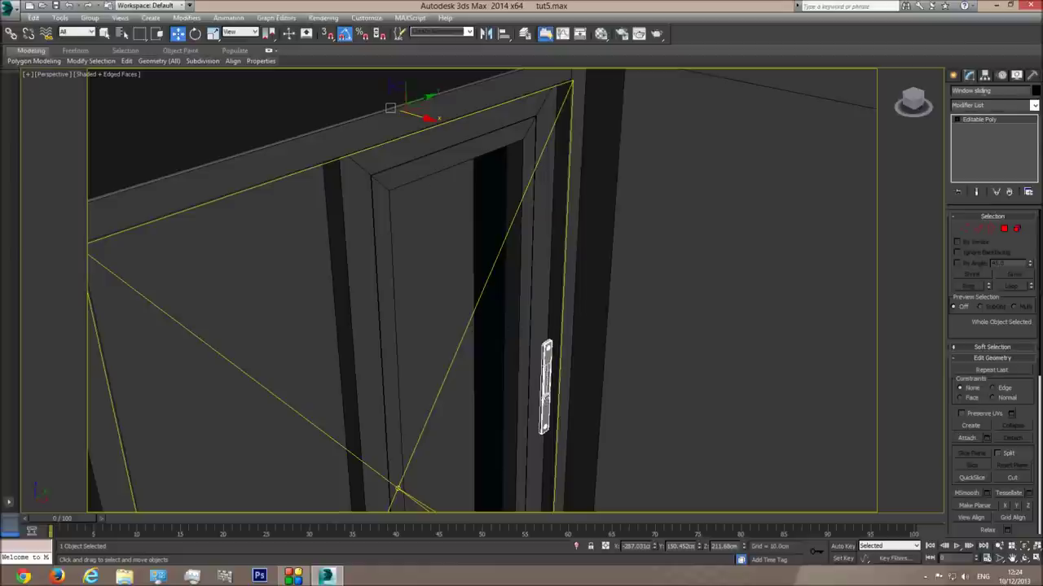
# Step: Center the handle's pivot point on the handle itself and leave pivot editing
pyautogui.click(984, 75)
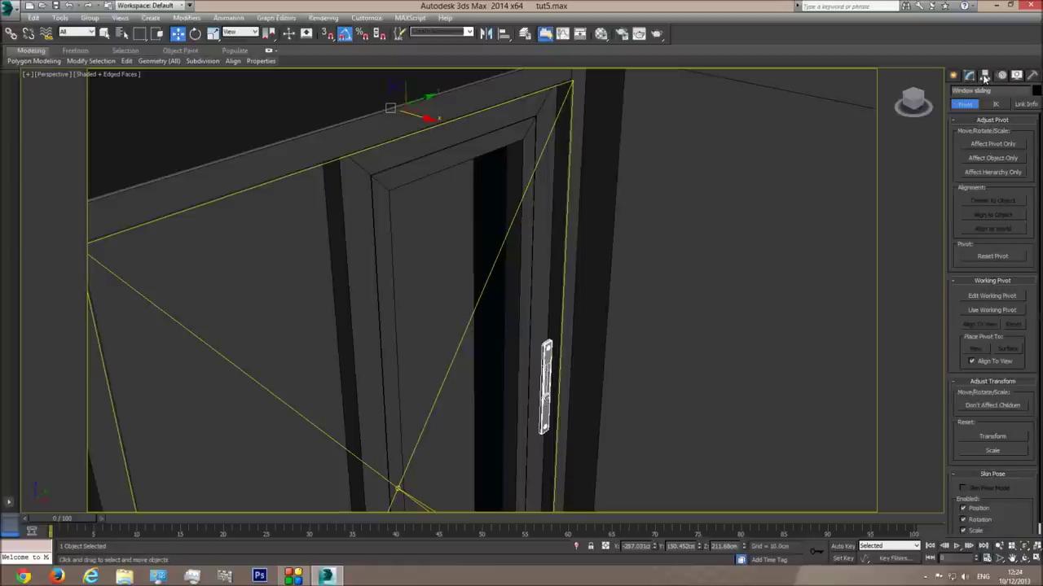
pyautogui.click(984, 145)
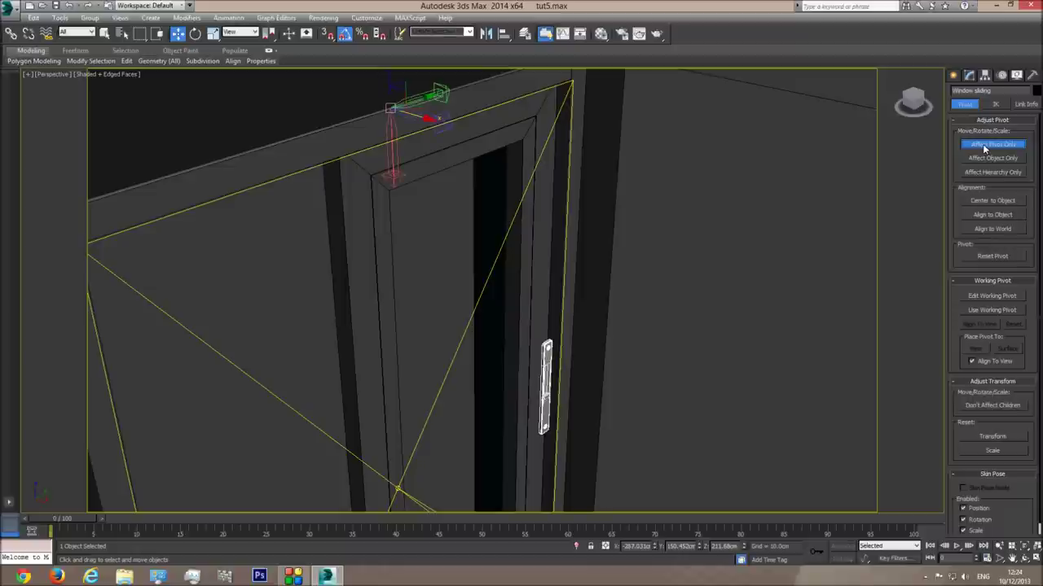
pyautogui.click(992, 202)
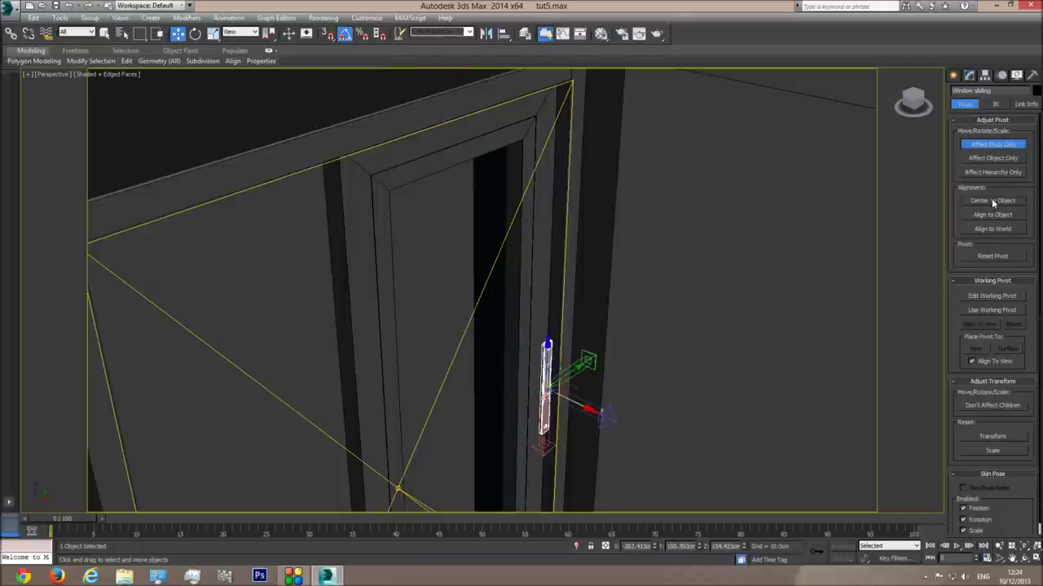
pyautogui.click(988, 145)
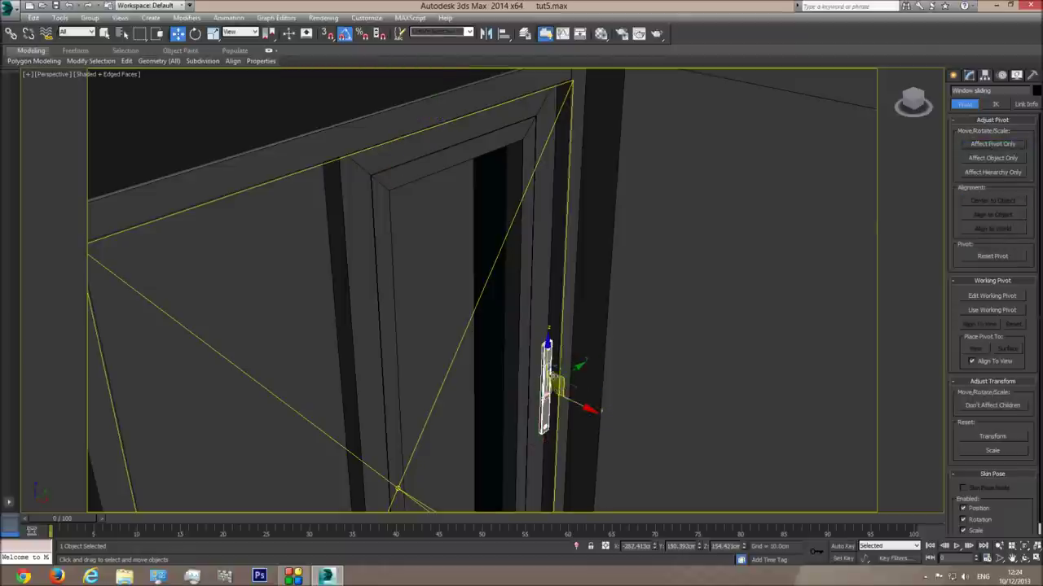
pyautogui.moveTo(547, 372); pyautogui.dragTo(535, 326, button='middle')
pyautogui.scroll(4, 534, 330)
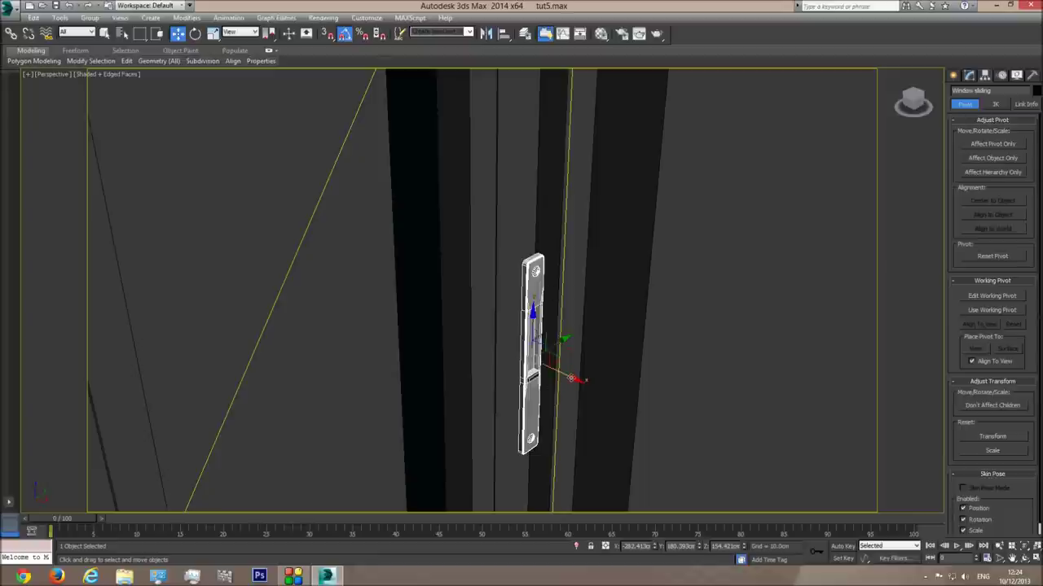
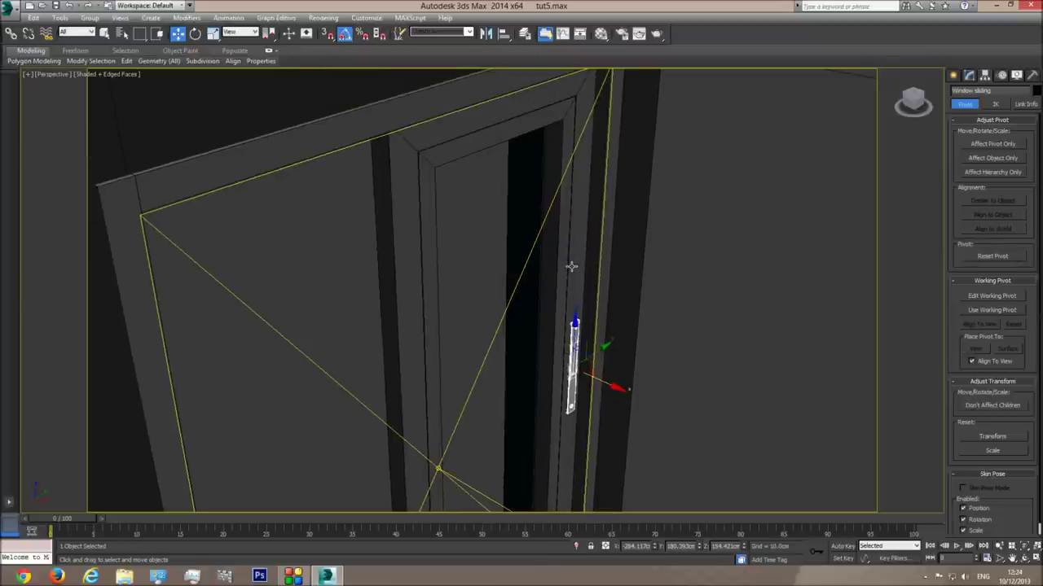
# Step: Copy the sash along the Y axis to the opposite half of the window frame in the wireframe top view
pyautogui.click(571, 267)
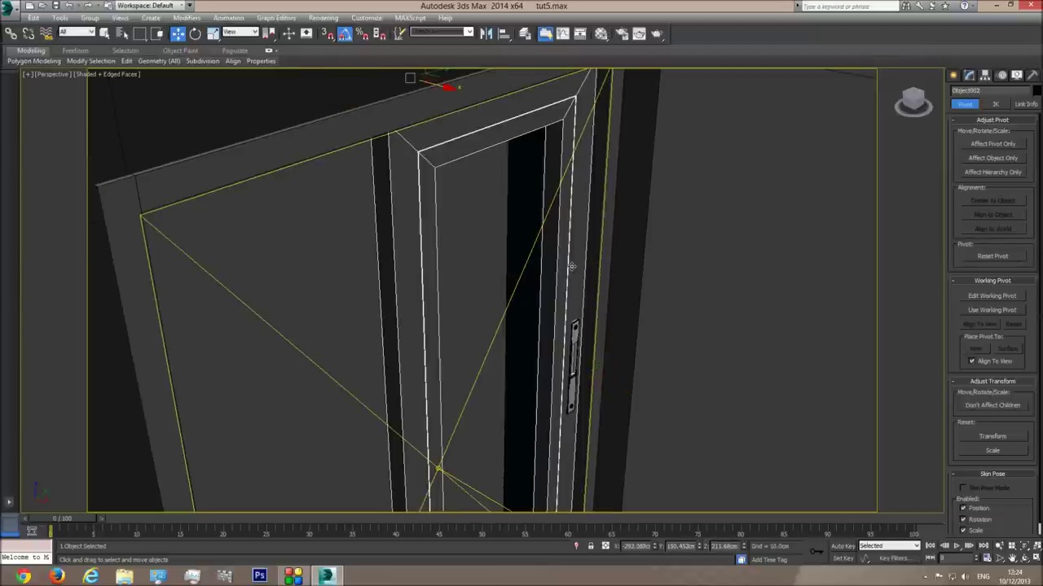
pyautogui.press('t')
pyautogui.press('F3')
pyautogui.moveTo(431, 298); pyautogui.dragTo(431, 499)
pyautogui.click(522, 333)
pyautogui.click(594, 335)
pyautogui.rightClick(594, 334)
pyautogui.click(608, 311)
pyautogui.moveTo(505, 413); pyautogui.dragTo(505, 310, button='middle')
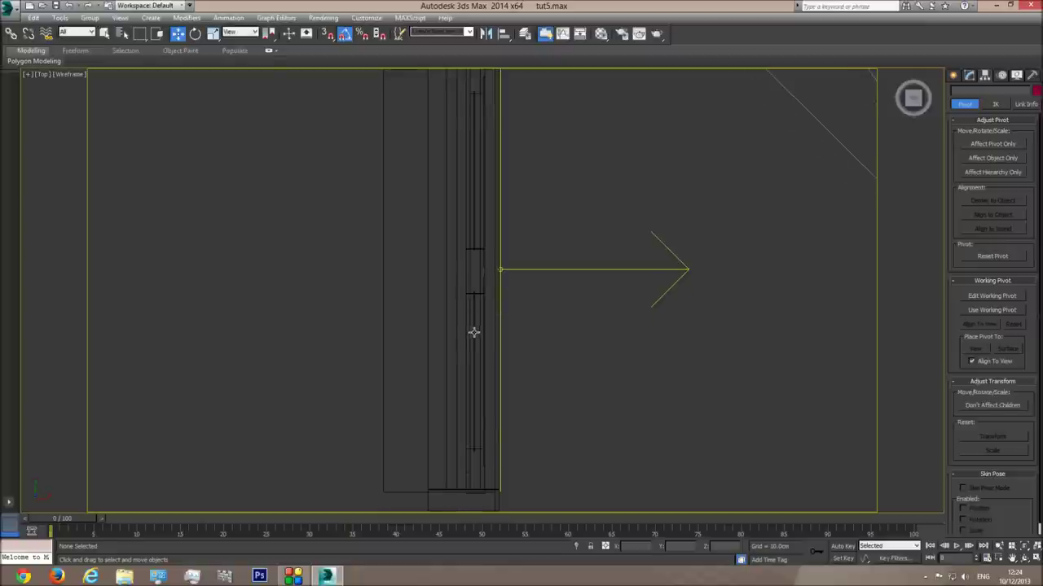
# Step: Shift the copied sash into the frame's neighbouring track and align its outer end with the frame's inner edge
pyautogui.click(473, 332)
pyautogui.moveTo(485, 433); pyautogui.dragTo(460, 432)
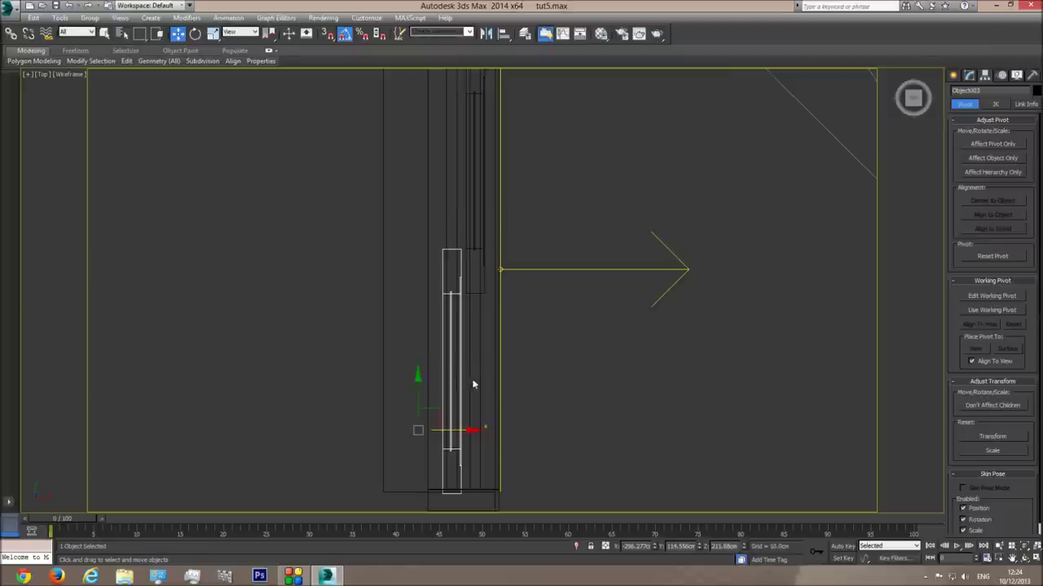
pyautogui.moveTo(427, 417); pyautogui.dragTo(430, 411)
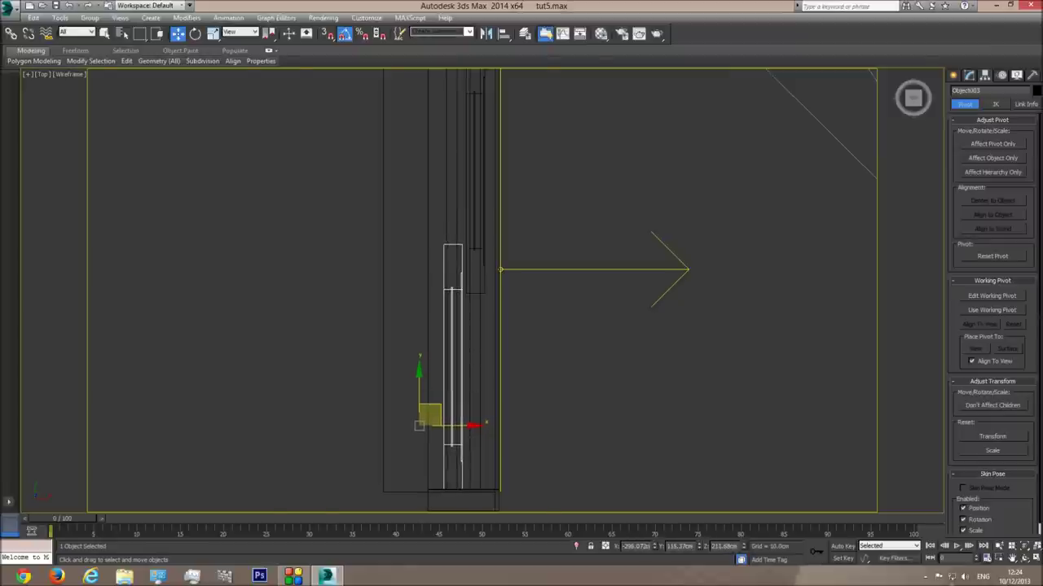
# Step: Center the copied sash's pivot point on the sash itself and leave pivot editing
pyautogui.press('p')
pyautogui.click(1025, 544)
pyautogui.click(1025, 558)
pyautogui.press('F3')
pyautogui.moveTo(524, 328)
pyautogui.mouseDown()
pyautogui.moveTo(439, 270)
pyautogui.moveTo(407, 263)
pyautogui.moveTo(463, 209)
pyautogui.moveTo(417, 236)
pyautogui.mouseUp()
pyautogui.click(177, 33)
pyautogui.moveTo(449, 123)
pyautogui.mouseDown(button='middle')
pyautogui.moveTo(467, 461)
pyautogui.moveTo(498, 4)
pyautogui.moveTo(505, 366)
pyautogui.moveTo(519, 163)
pyautogui.moveTo(489, 154)
pyautogui.moveTo(462, 109)
pyautogui.mouseUp(button='middle')
pyautogui.click(480, 94)
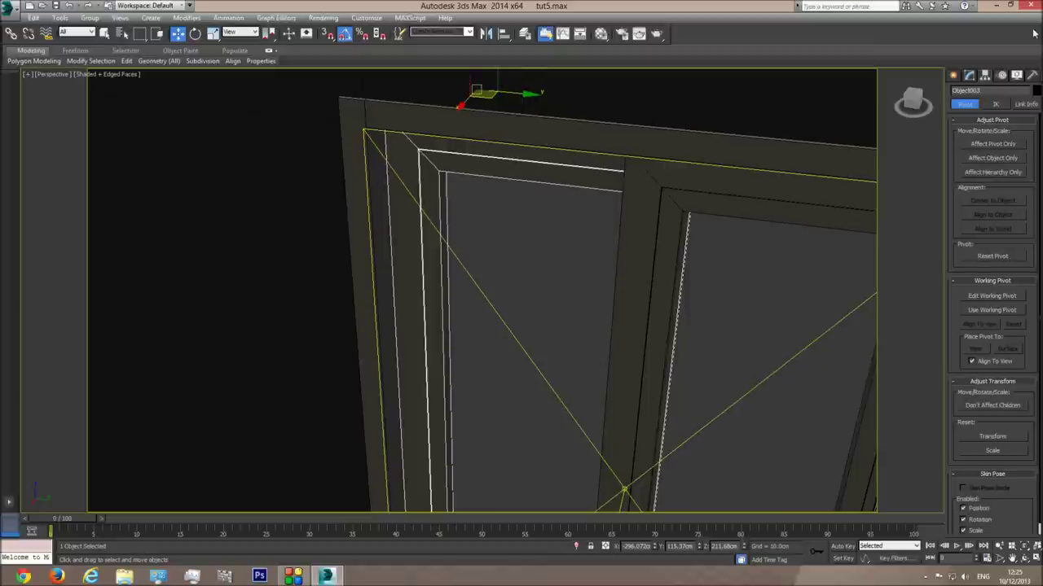
pyautogui.click(985, 144)
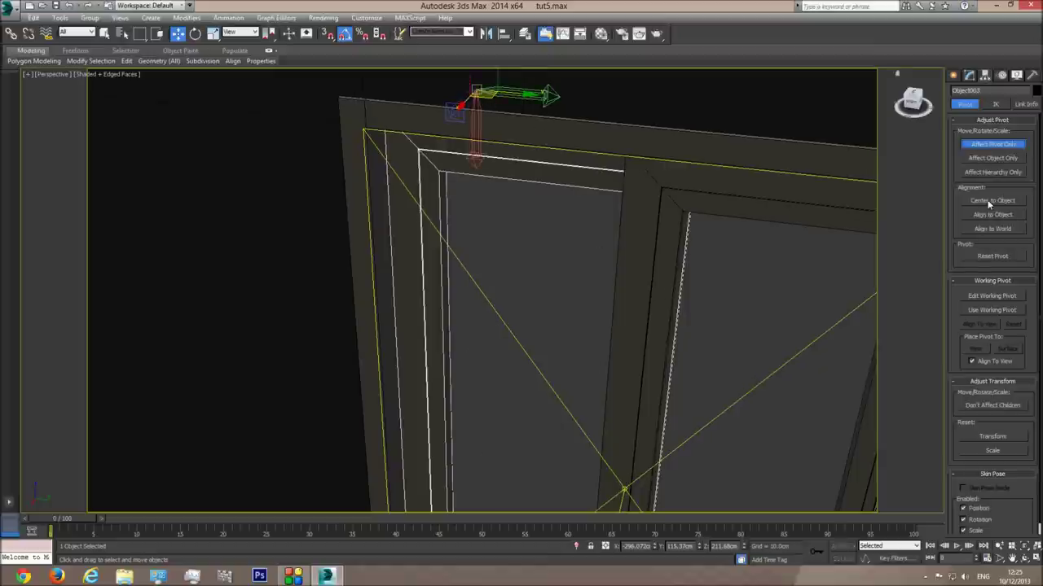
pyautogui.click(987, 200)
pyautogui.click(985, 147)
pyautogui.keyDown('alt'); pyautogui.moveTo(559, 370); pyautogui.dragTo(611, 331, button='middle'); pyautogui.keyUp('alt')
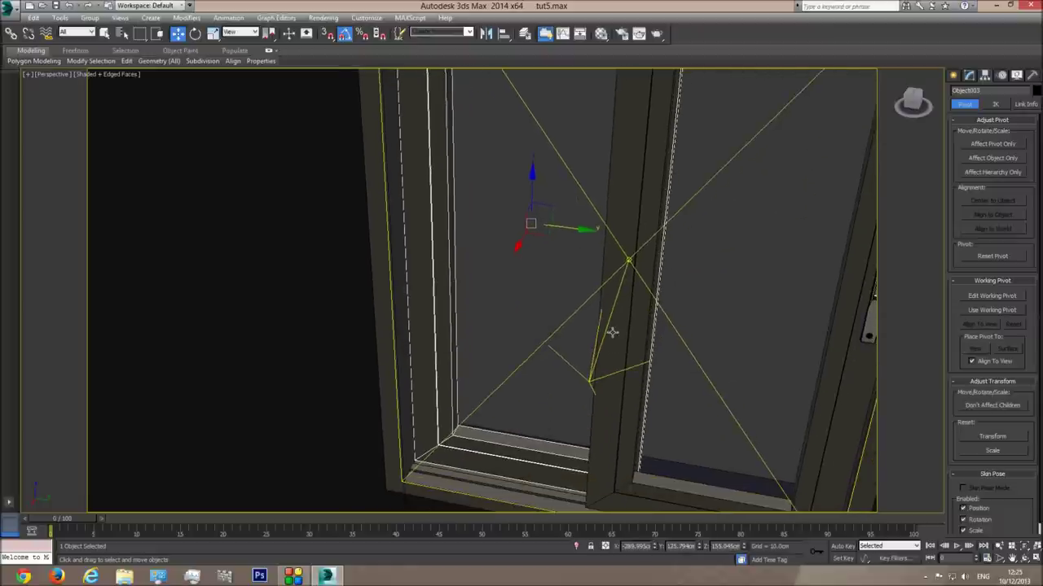
# Step: Make one copy of the window handle and place it against the outer stile of the second sash in the top view
pyautogui.press('t')
pyautogui.press('F3')
pyautogui.scroll(3, 471, 302)
pyautogui.moveTo(471, 302); pyautogui.dragTo(468, 392, button='middle')
pyautogui.scroll(-2, 468, 393)
pyautogui.click(505, 88)
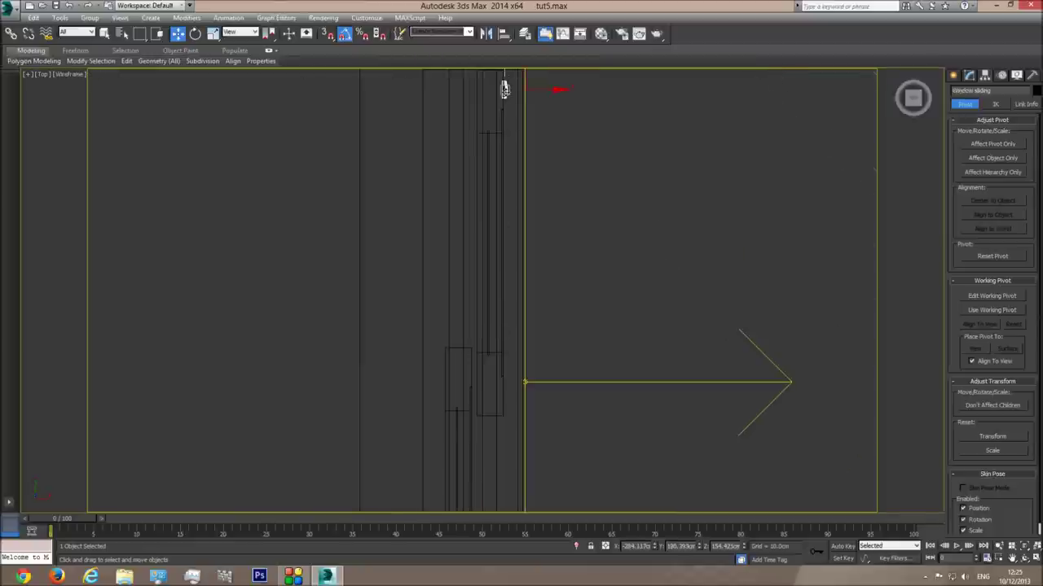
pyautogui.moveTo(522, 77)
pyautogui.keyDown('shift'); pyautogui.mouseDown()
pyautogui.moveTo(509, 114)
pyautogui.moveTo(487, 508)
pyautogui.mouseUp(); pyautogui.keyUp('shift')
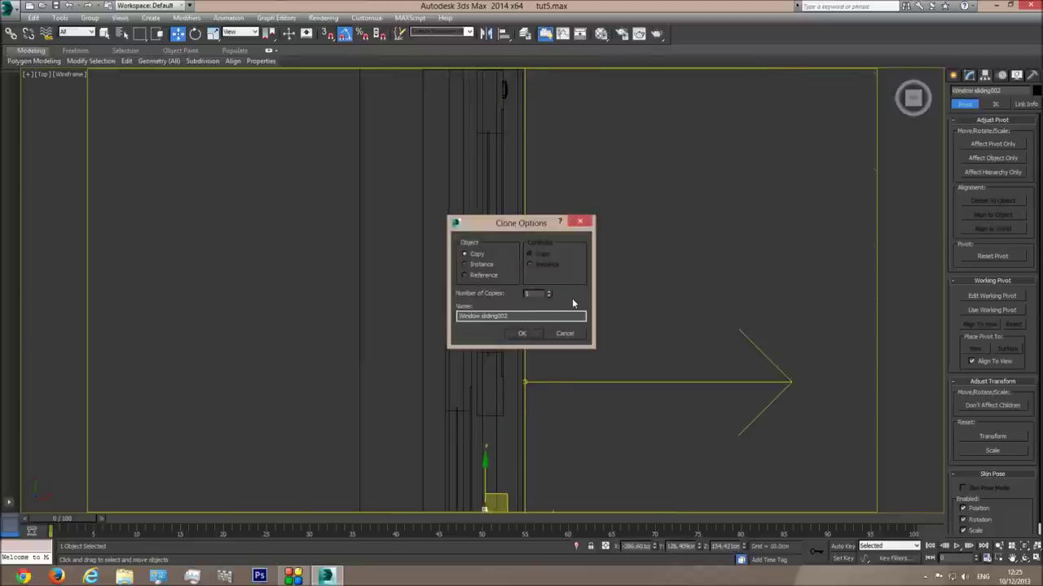
pyautogui.click(528, 340)
pyautogui.moveTo(546, 398); pyautogui.dragTo(545, 131, button='middle')
pyautogui.moveTo(507, 241); pyautogui.dragTo(497, 395)
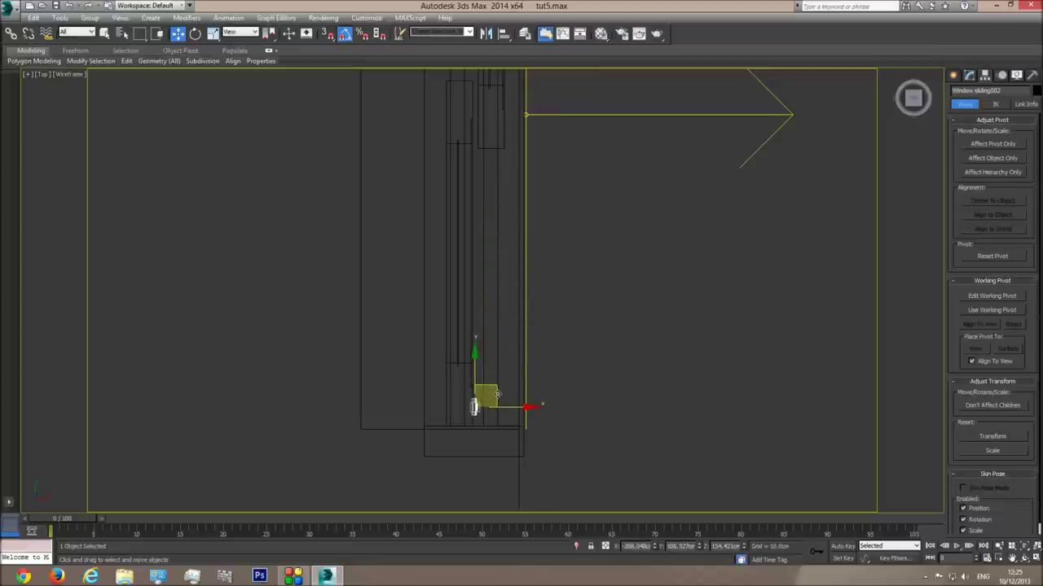
# Step: Examine in the shaded perspective view how the copied handle sits on the second sash
pyautogui.press('p')
pyautogui.click(1023, 548)
pyautogui.click(1024, 558)
pyautogui.moveTo(552, 353)
pyautogui.mouseDown()
pyautogui.moveTo(445, 295)
pyautogui.moveTo(457, 491)
pyautogui.mouseUp()
pyautogui.press('F3')
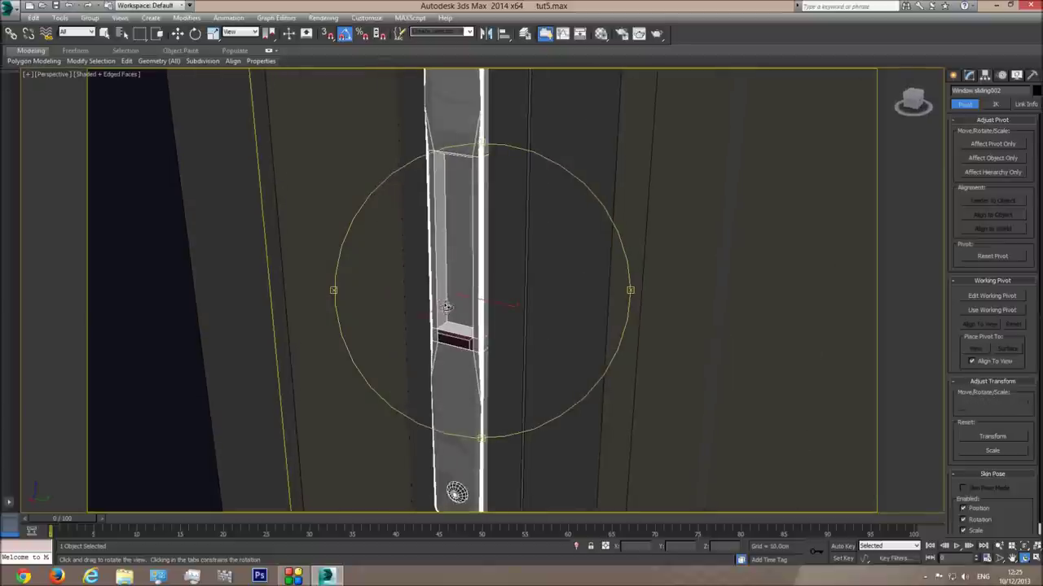
pyautogui.click(177, 34)
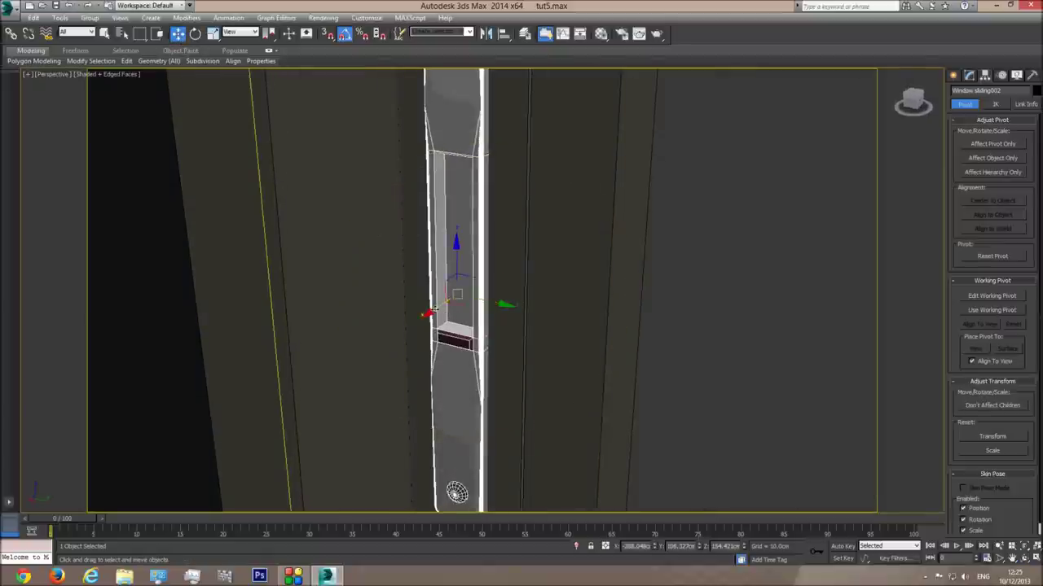
pyautogui.scroll(-4, 570, 349)
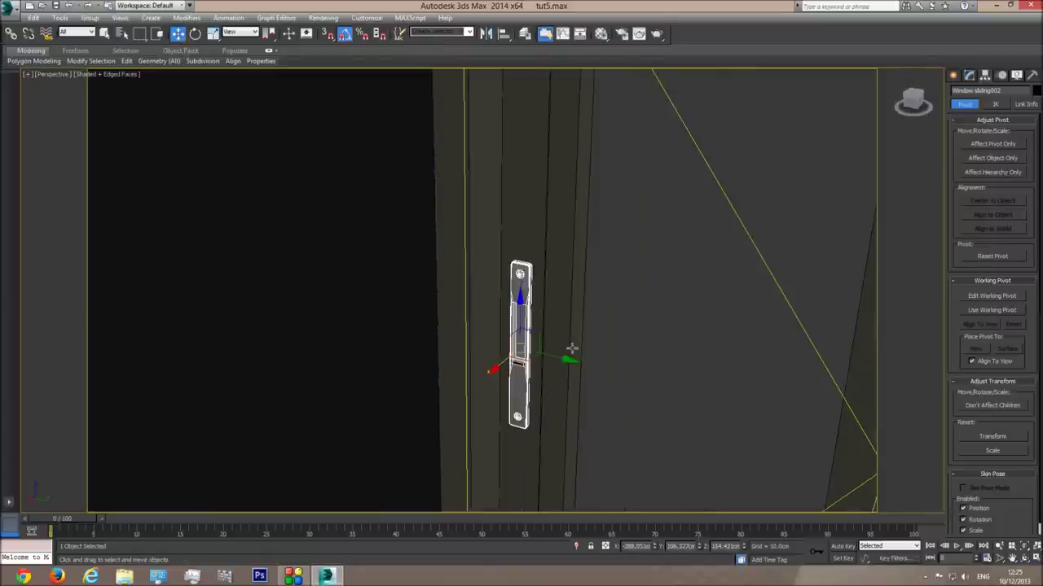
pyautogui.click(1023, 558)
pyautogui.moveTo(530, 300); pyautogui.dragTo(505, 297)
pyautogui.keyDown('alt'); pyautogui.moveTo(506, 296); pyautogui.dragTo(438, 249, button='middle'); pyautogui.keyUp('alt')
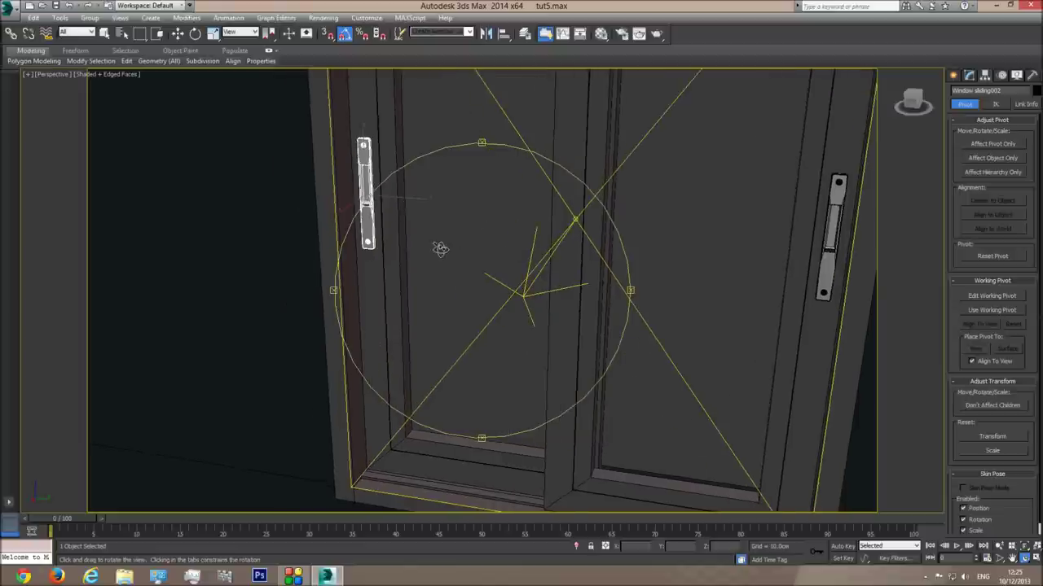
# Step: Attach both sashes and both handles to the window frame as one editable poly
pyautogui.press('w')
pyautogui.click(340, 159)
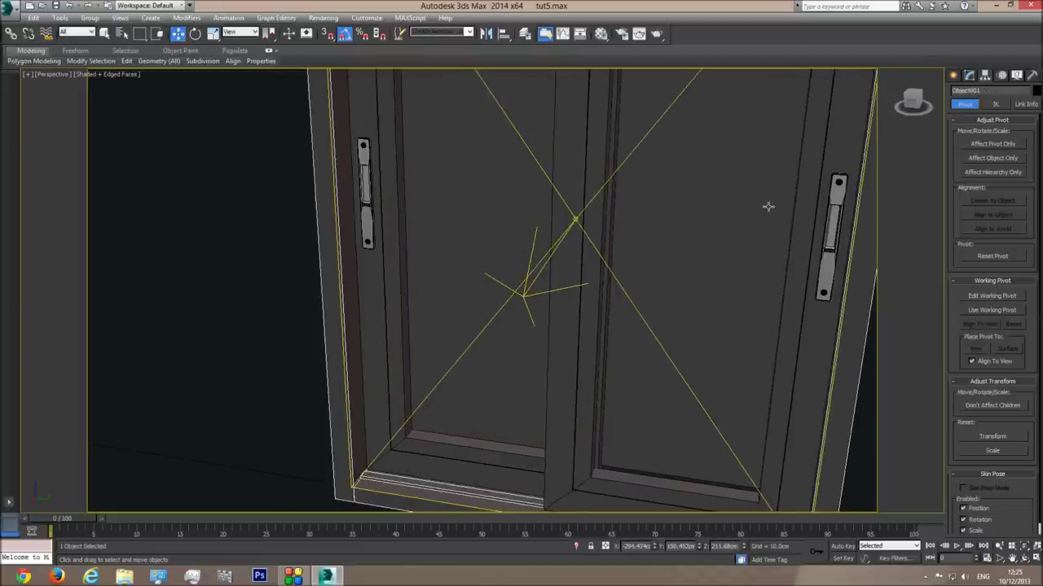
pyautogui.click(968, 74)
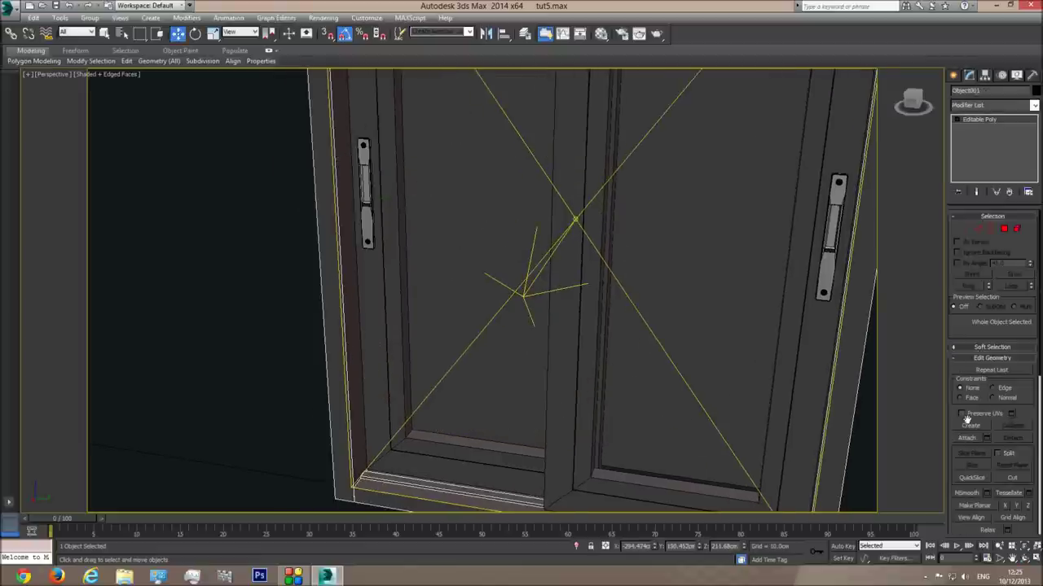
pyautogui.click(966, 439)
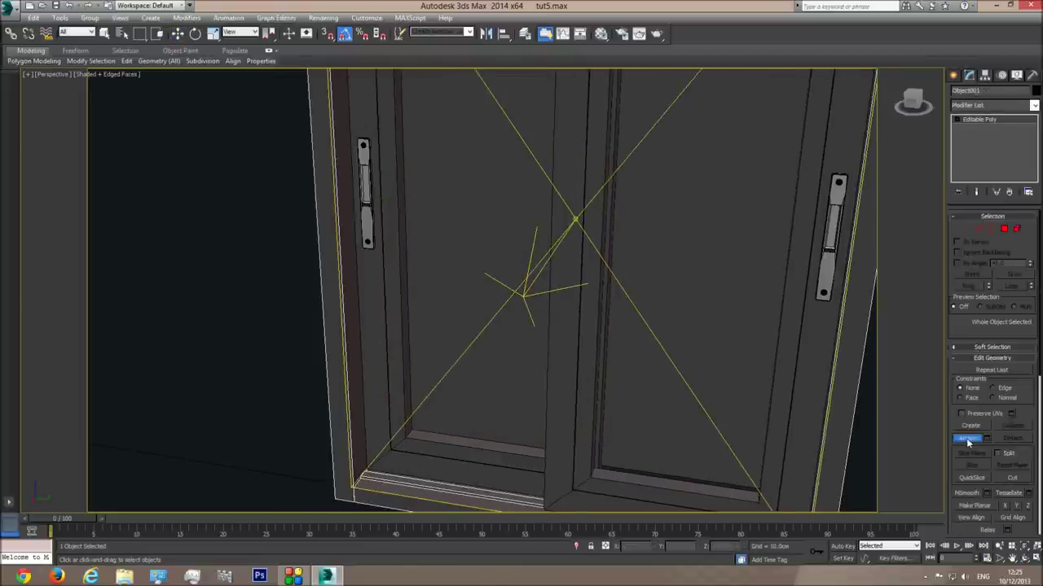
pyautogui.click(557, 333)
pyautogui.click(488, 463)
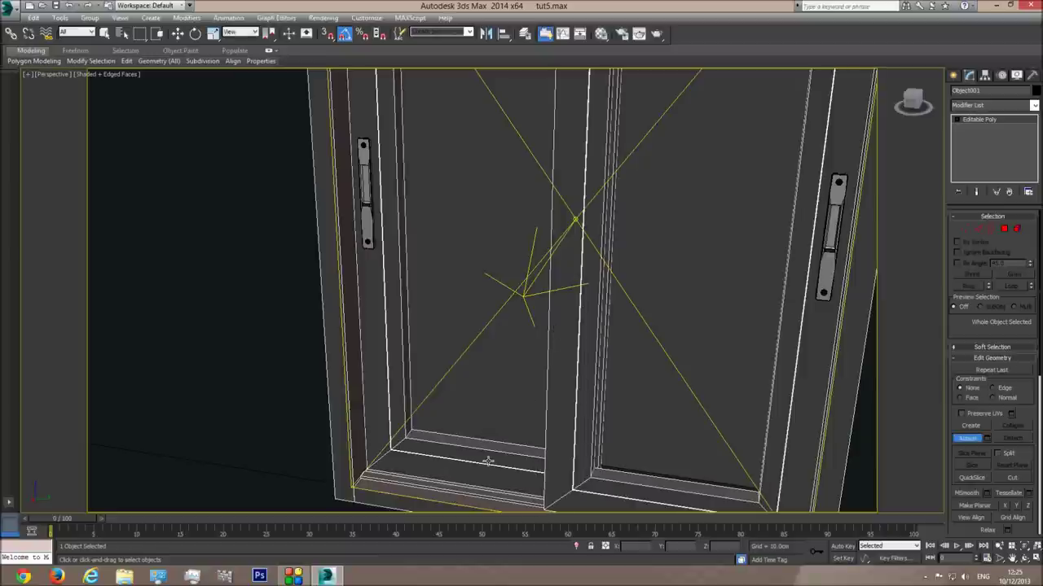
pyautogui.click(368, 194)
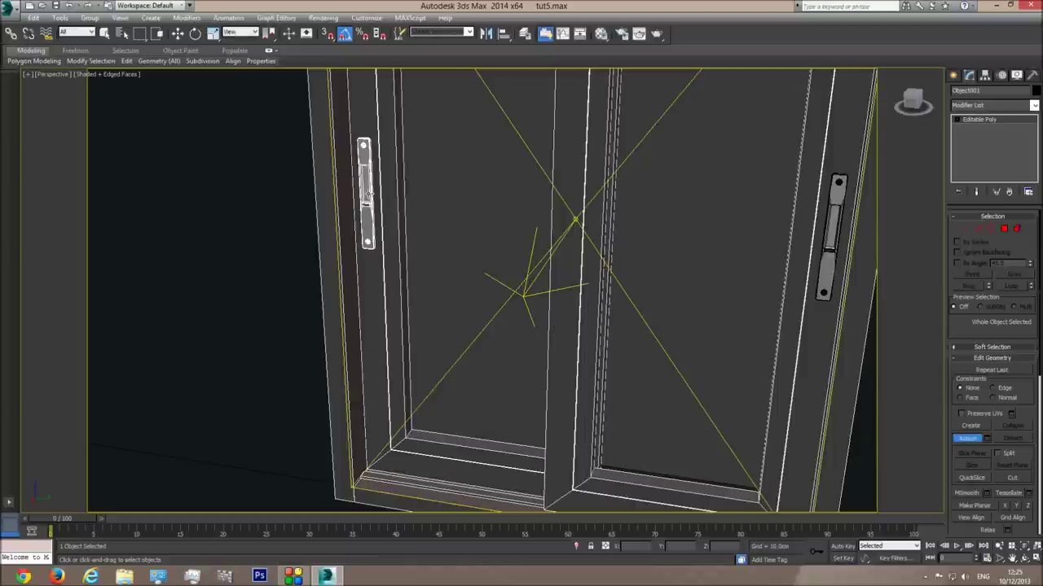
pyautogui.click(831, 238)
pyautogui.rightClick(662, 294)
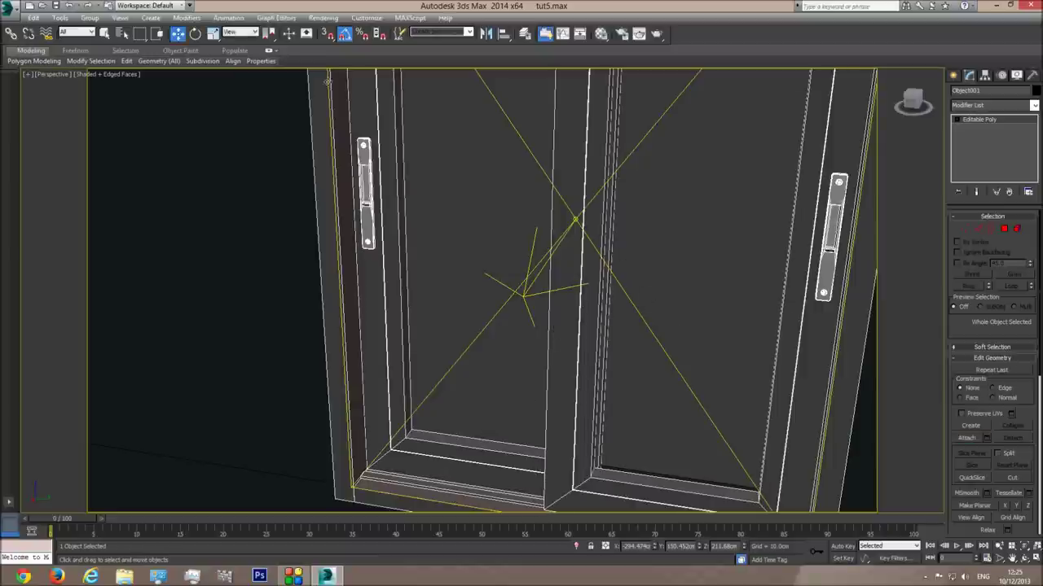
# Step: Test-move the combined window, cancel the move, and examine the assembly from the side
pyautogui.scroll(3, 524, 260)
pyautogui.scroll(-4, 528, 244)
pyautogui.moveTo(625, 130); pyautogui.dragTo(627, 185, button='middle')
pyautogui.moveTo(637, 130); pyautogui.dragTo(281, 142)
pyautogui.rightClick(281, 142)
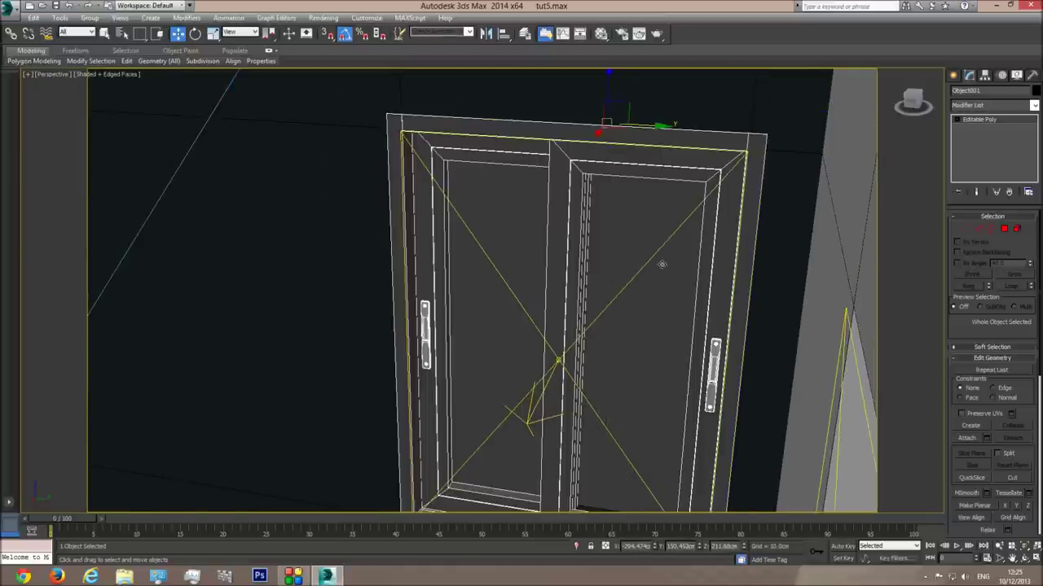
pyautogui.click(1025, 560)
pyautogui.moveTo(570, 326); pyautogui.dragTo(527, 317)
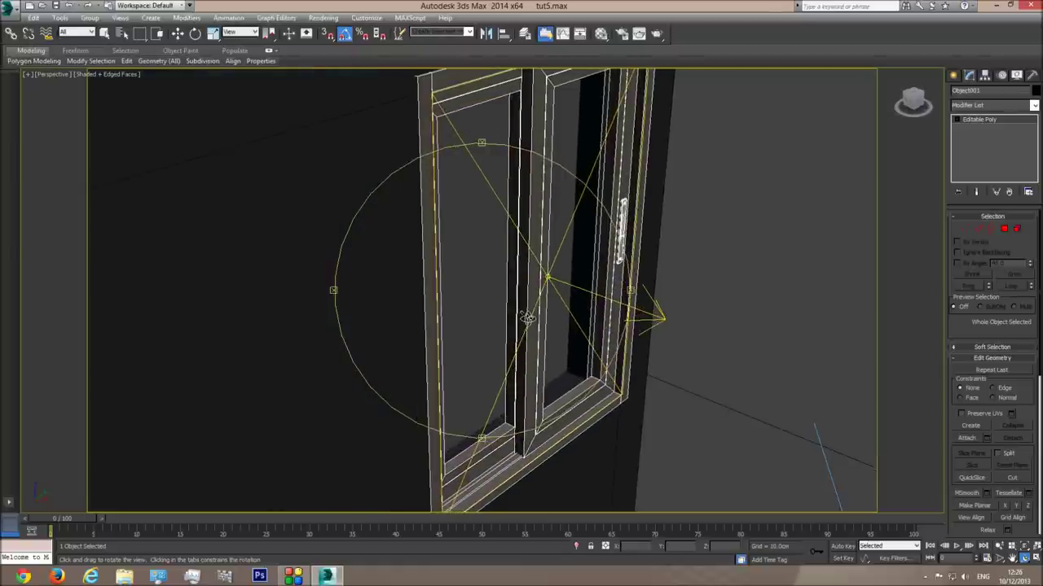
# Step: Render only the region around the reworked window from the camera view and close the render windows
pyautogui.press('c')
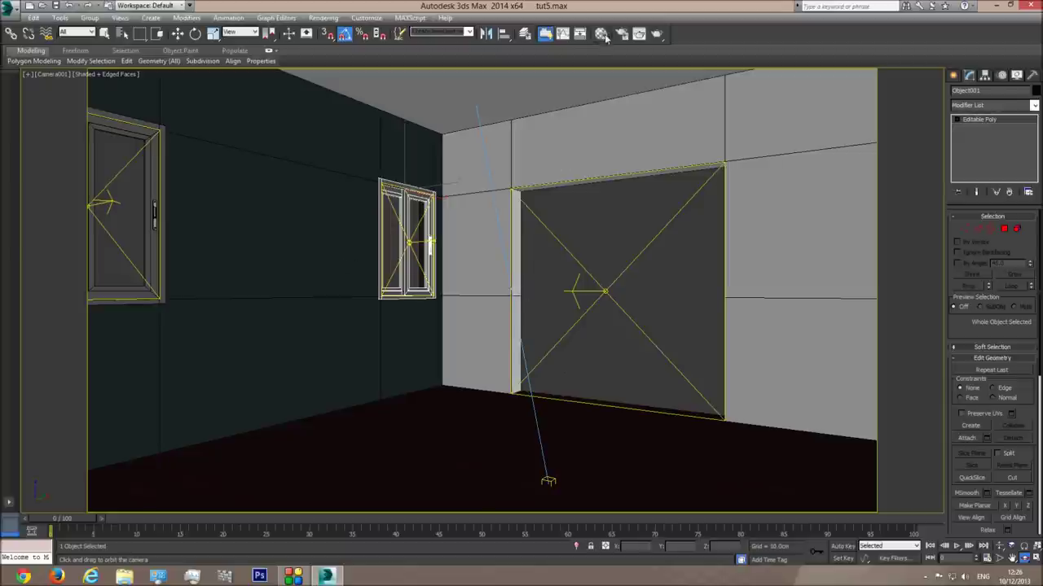
pyautogui.click(639, 34)
pyautogui.click(134, 104)
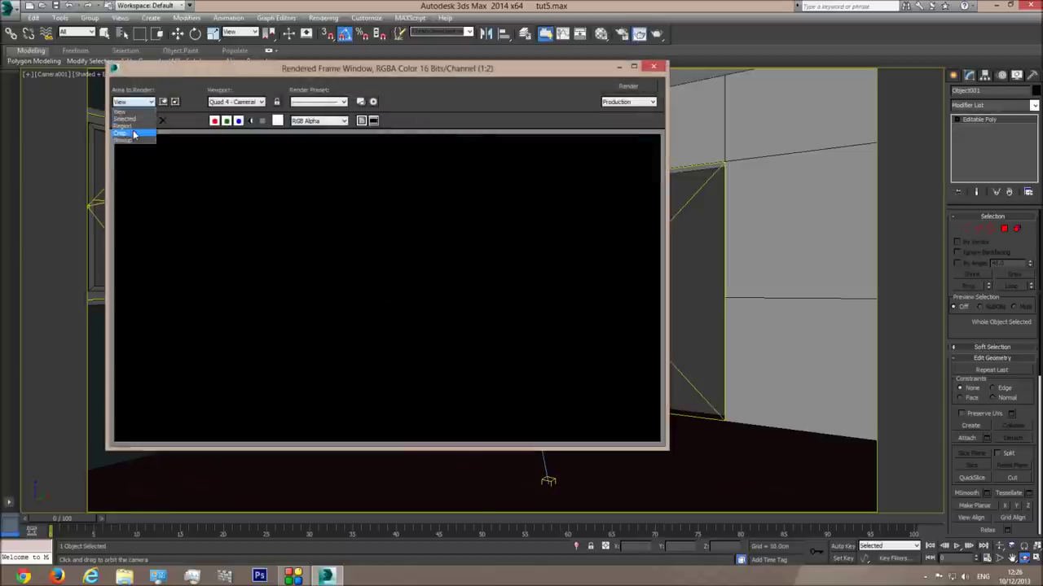
pyautogui.click(132, 127)
pyautogui.moveTo(324, 66); pyautogui.dragTo(452, 451)
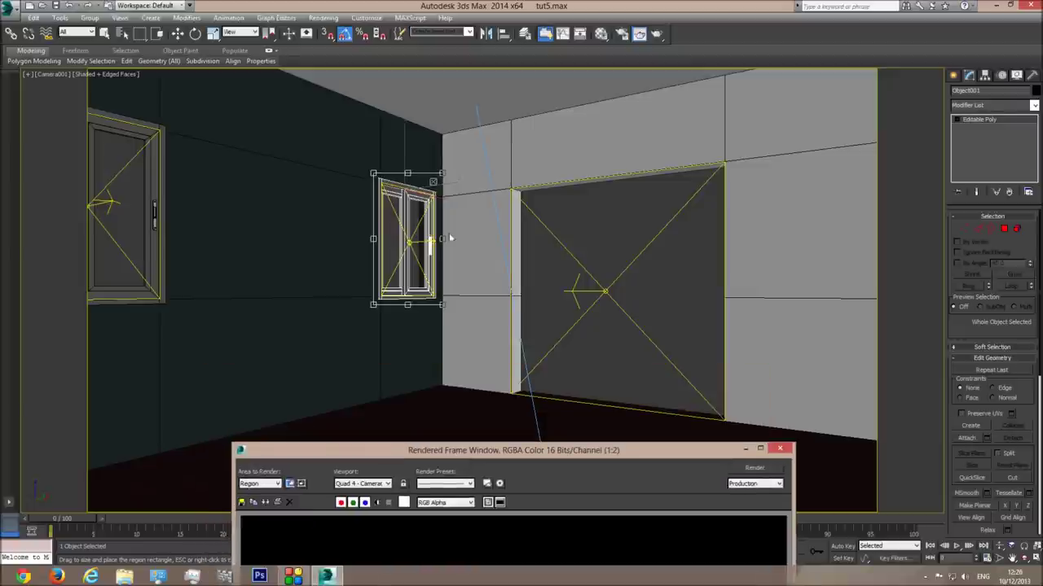
pyautogui.moveTo(537, 450); pyautogui.dragTo(637, 201)
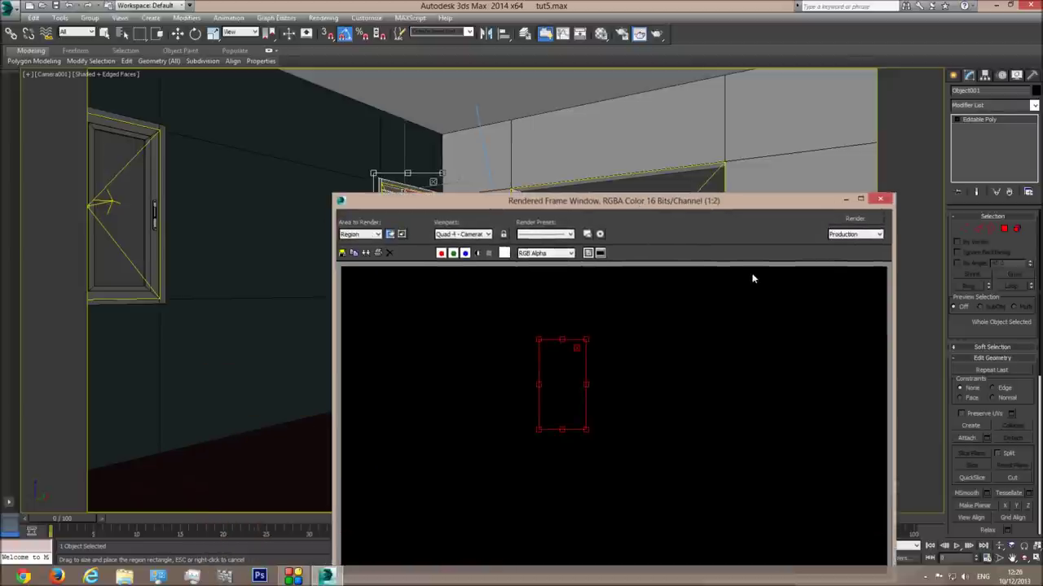
pyautogui.click(855, 218)
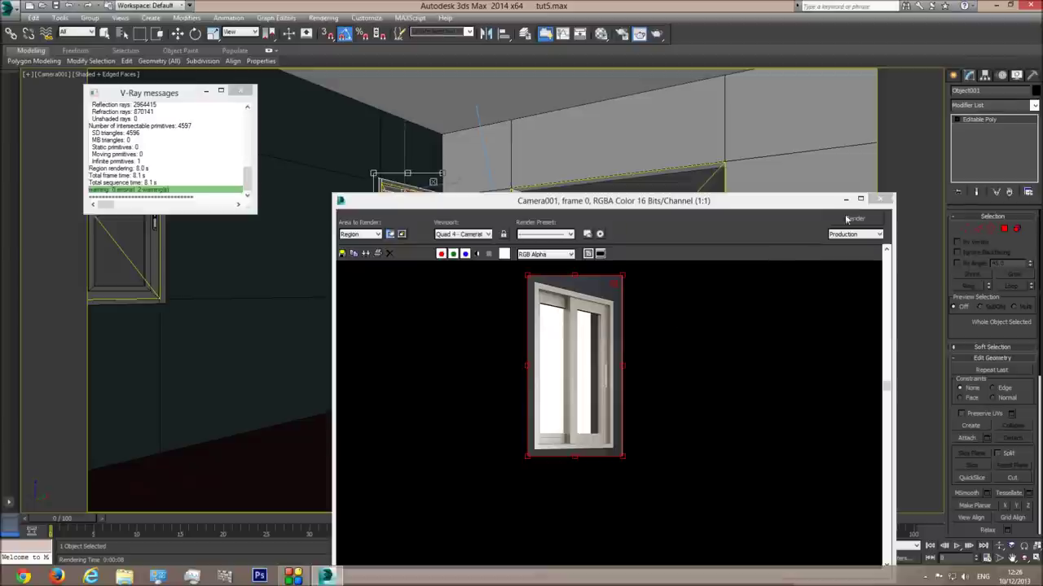
pyautogui.click(880, 199)
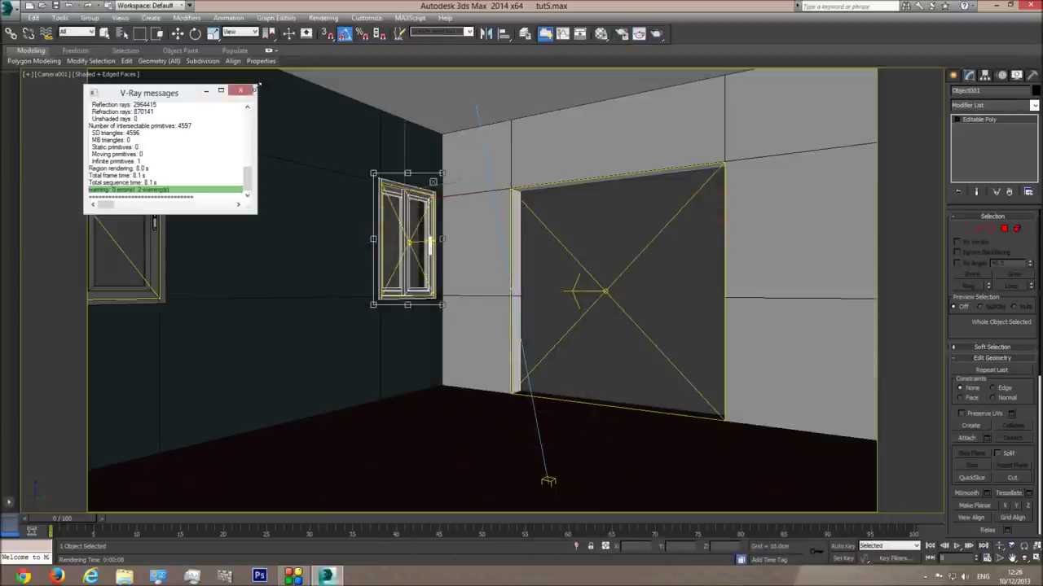
pyautogui.click(243, 90)
# Step: Delete the old sliding window from the other opening in the dark wall
pyautogui.press('w')
pyautogui.click(143, 205)
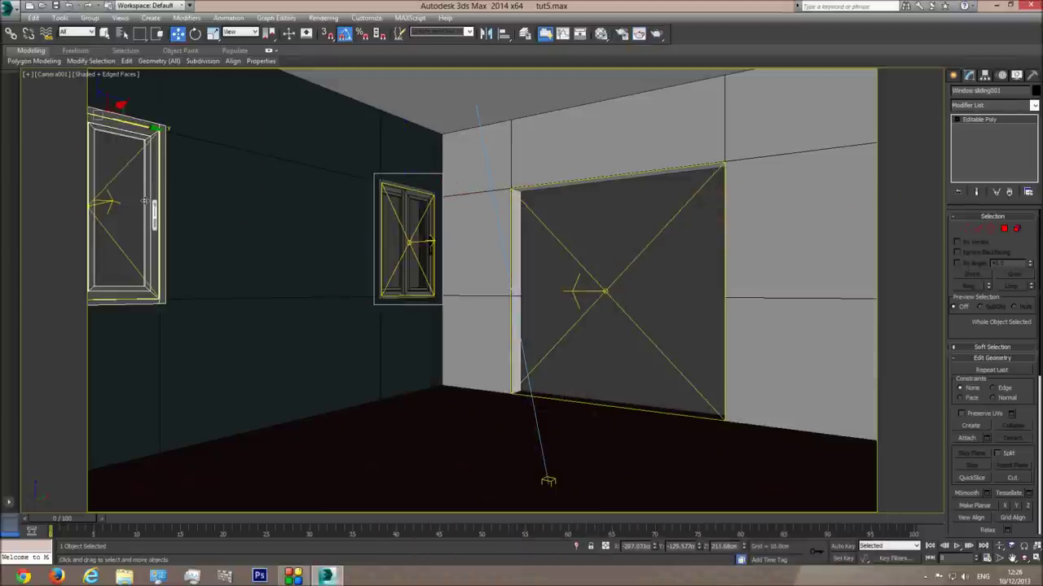
pyautogui.press('Delete')
# Step: Copy the reworked window along the Y axis into the emptied wall opening as one independent copy
pyautogui.click(391, 236)
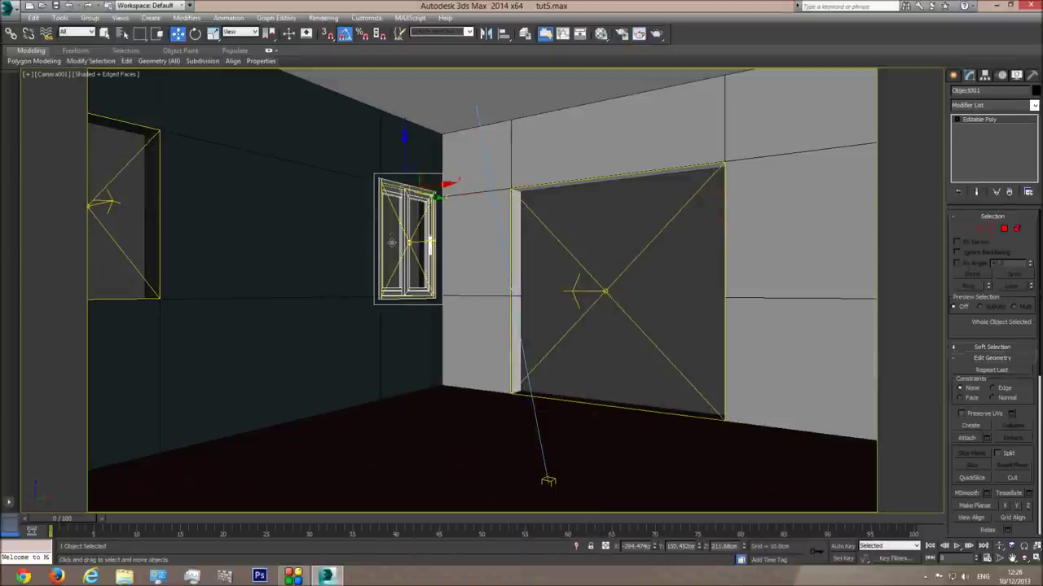
pyautogui.press('t')
pyautogui.press('F3')
pyautogui.scroll(-7, 407, 334)
pyautogui.moveTo(406, 334); pyautogui.dragTo(416, 168, button='middle')
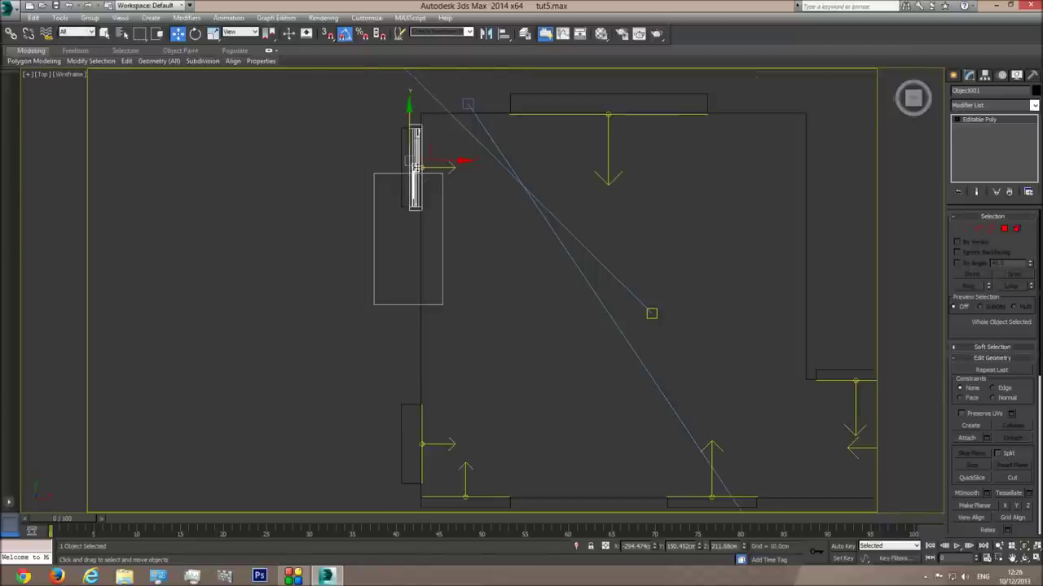
pyautogui.keyDown('shift'); pyautogui.moveTo(408, 108); pyautogui.dragTo(406, 387); pyautogui.keyUp('shift')
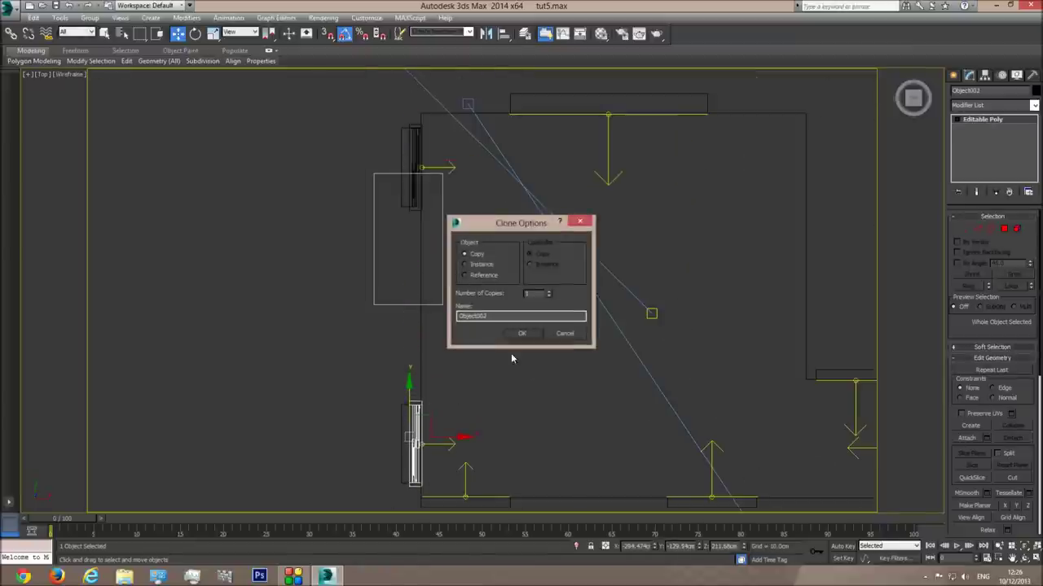
pyautogui.click(518, 334)
# Step: Fine-tune the copied window's position along the Y axis to fit its opening, return to the camera view and deselect it
pyautogui.moveTo(412, 458); pyautogui.dragTo(433, 359, button='middle')
pyautogui.scroll(6, 434, 358)
pyautogui.moveTo(429, 259); pyautogui.dragTo(428, 280, button='middle')
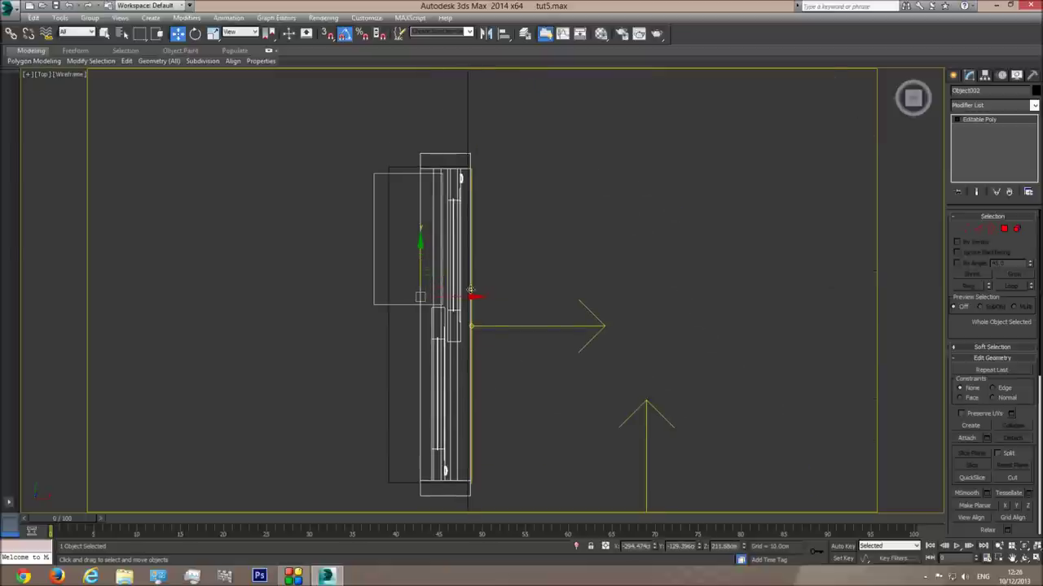
pyautogui.scroll(-3, 425, 298)
pyautogui.press('c')
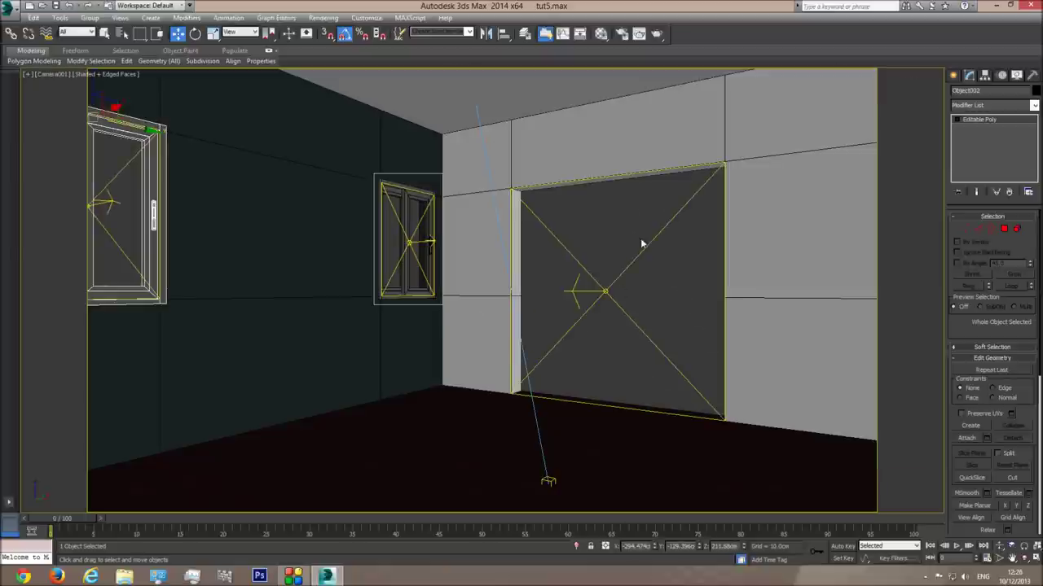
pyautogui.press('Delete')
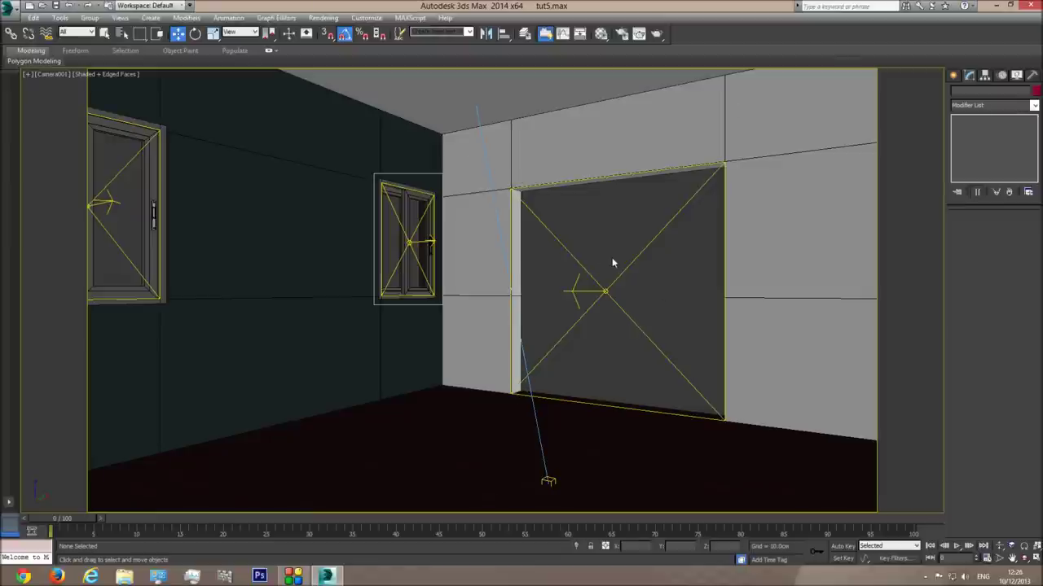
# Step: Copy the small sliding window while rotating it about its vertical axis until it is parallel to the light wall
pyautogui.click(406, 216)
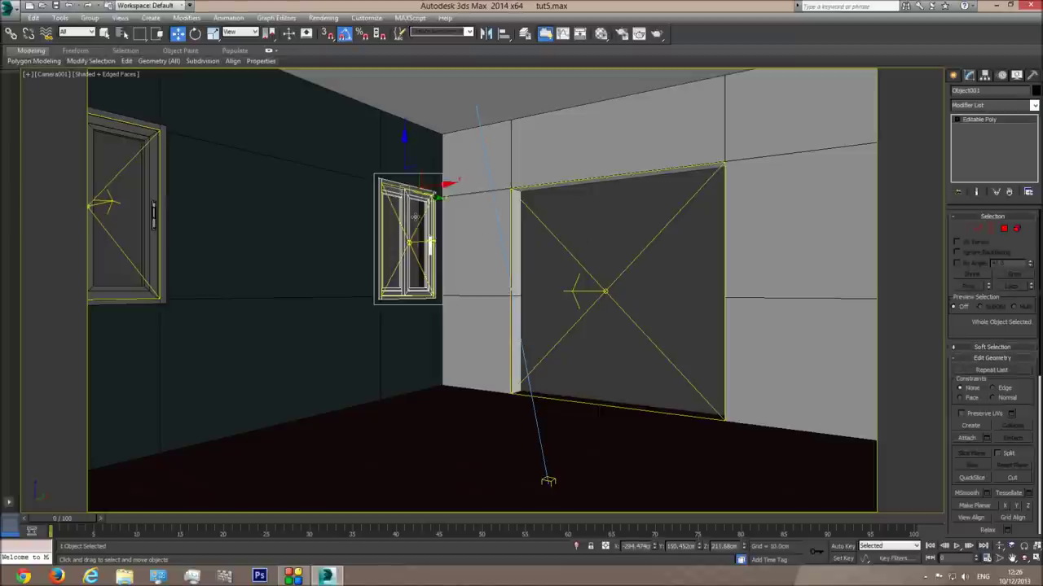
pyautogui.click(196, 34)
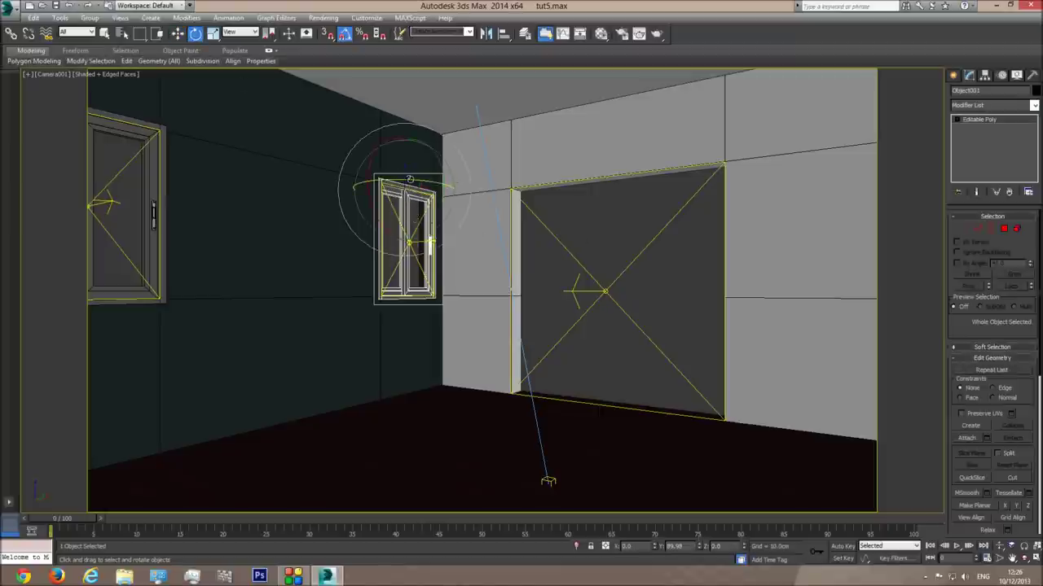
pyautogui.moveTo(411, 179); pyautogui.dragTo(367, 188)
pyautogui.click(511, 340)
pyautogui.press('w')
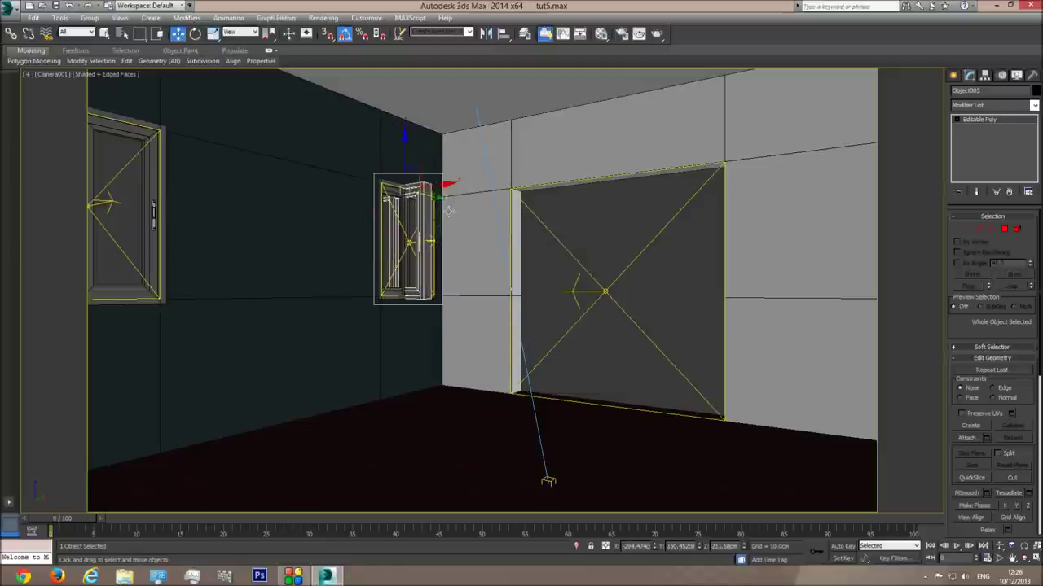
# Step: Move the rotated window copy into the light wall's large opening, aligning it with the wall thickness and right jamb in the top view
pyautogui.moveTo(434, 186); pyautogui.dragTo(631, 155)
pyautogui.press('t')
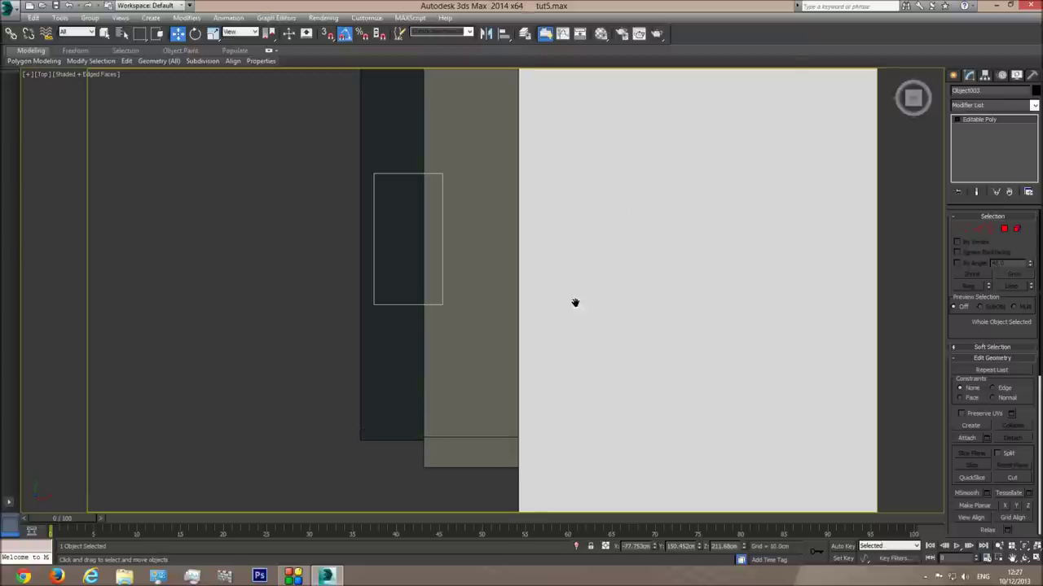
pyautogui.scroll(-5, 575, 303)
pyautogui.scroll(-3, 661, 217)
pyautogui.press('F3')
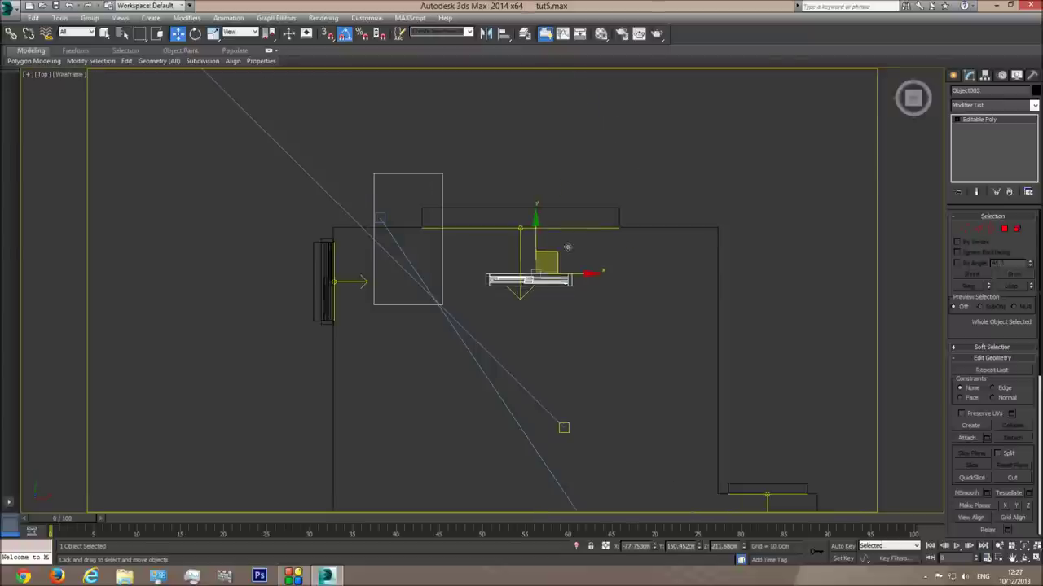
pyautogui.moveTo(549, 254); pyautogui.dragTo(608, 200)
pyautogui.press('f')
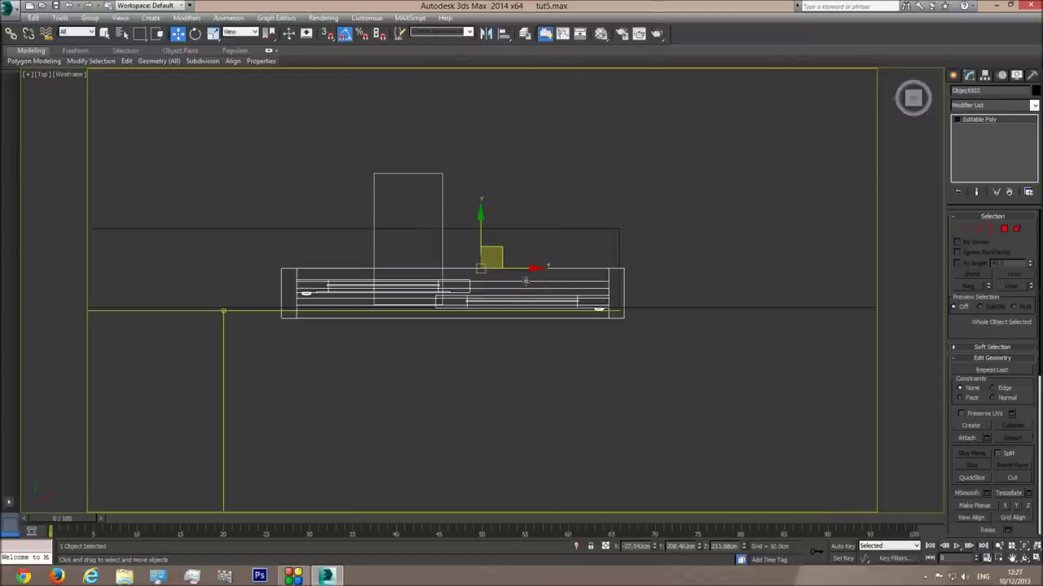
pyautogui.moveTo(494, 263); pyautogui.dragTo(510, 246)
# Step: Stretch the window copy across the full width of the large opening by moving its left-end vertices along X
pyautogui.click(966, 231)
pyautogui.moveTo(394, 235); pyautogui.dragTo(499, 241, button='middle')
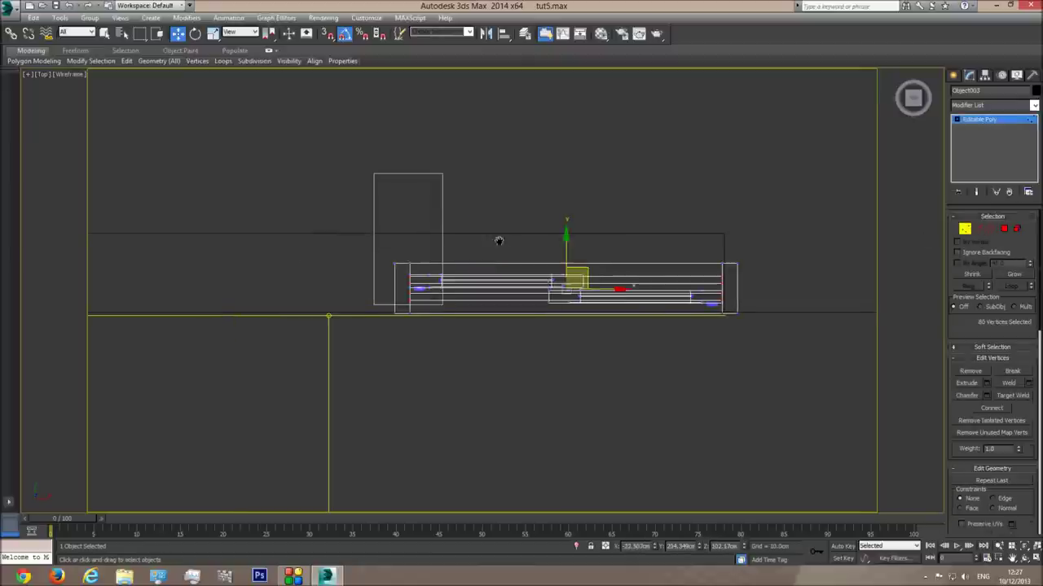
pyautogui.moveTo(475, 344); pyautogui.dragTo(440, 343)
pyautogui.moveTo(440, 343); pyautogui.dragTo(558, 351, button='middle')
pyautogui.scroll(-3, 558, 351)
pyautogui.moveTo(584, 325); pyautogui.dragTo(475, 306)
pyautogui.scroll(2, 461, 320)
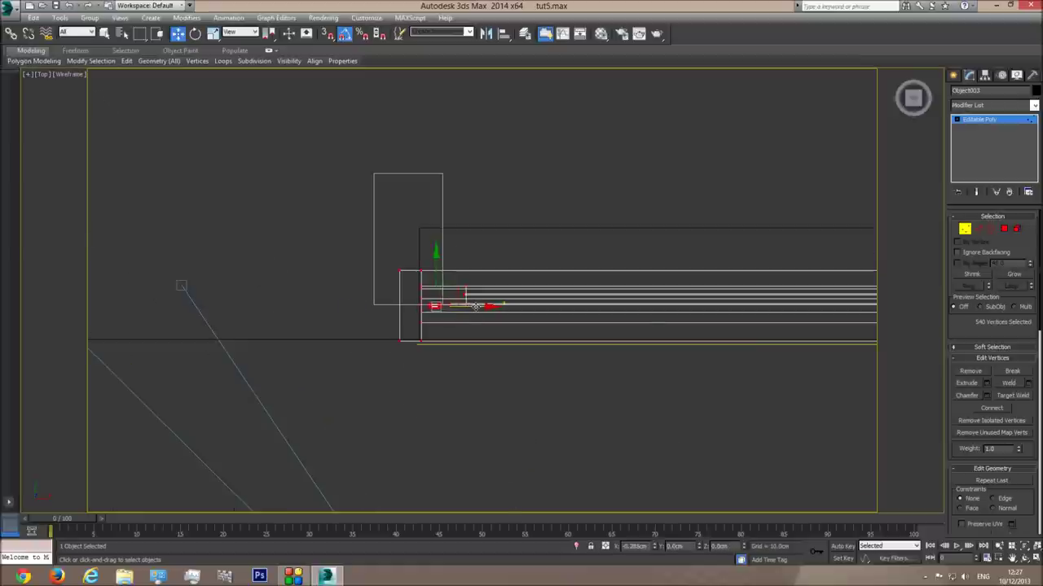
pyautogui.scroll(-4, 475, 310)
pyautogui.moveTo(475, 310); pyautogui.dragTo(344, 309, button='middle')
# Step: Move the vertices of the two overlapping sash stiles along X to the middle of the large opening
pyautogui.moveTo(586, 295); pyautogui.dragTo(416, 294, button='middle')
pyautogui.moveTo(631, 372); pyautogui.dragTo(671, 408)
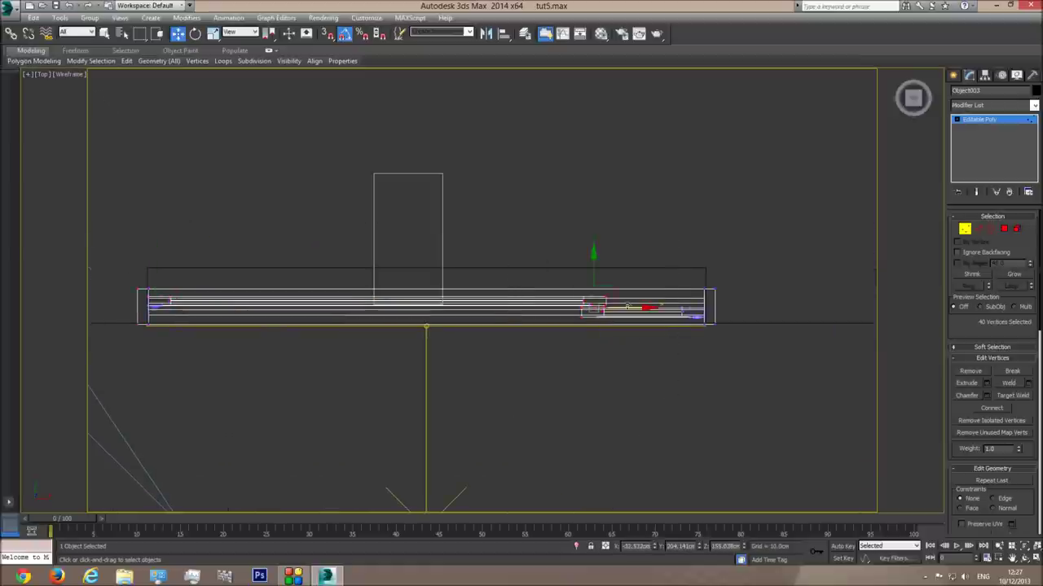
pyautogui.moveTo(630, 309); pyautogui.dragTo(460, 312)
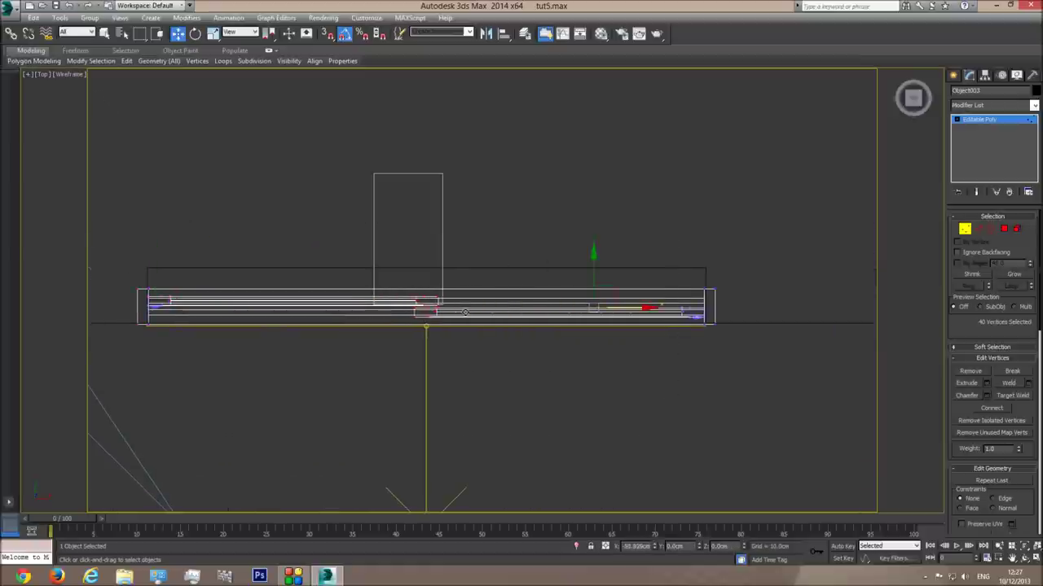
pyautogui.hotkey('ctrl', 'y')
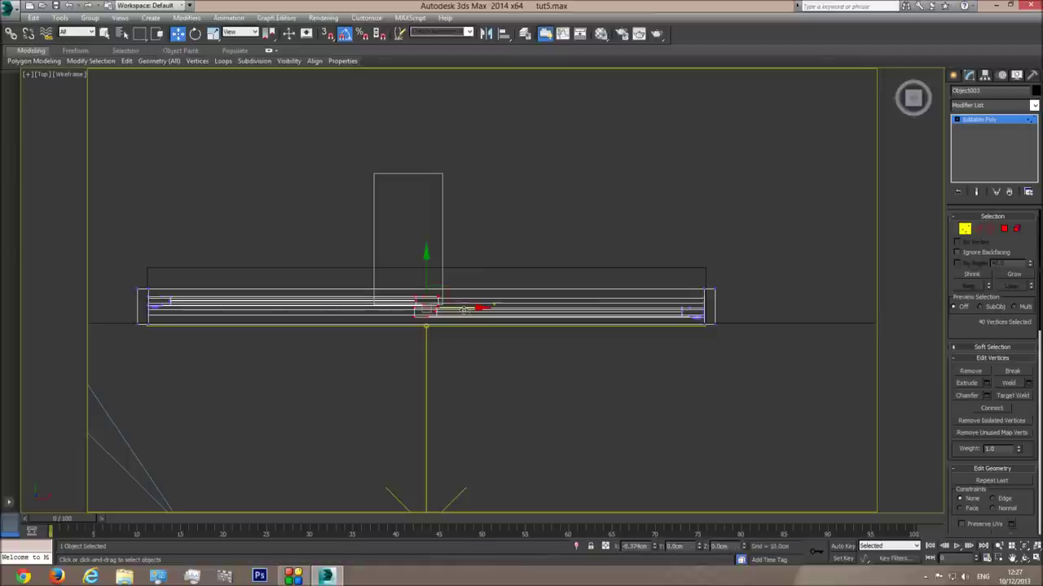
# Step: Extend the large window down to the floor by moving its bottom vertices in the front view, then return to the shaded camera view
pyautogui.press('f')
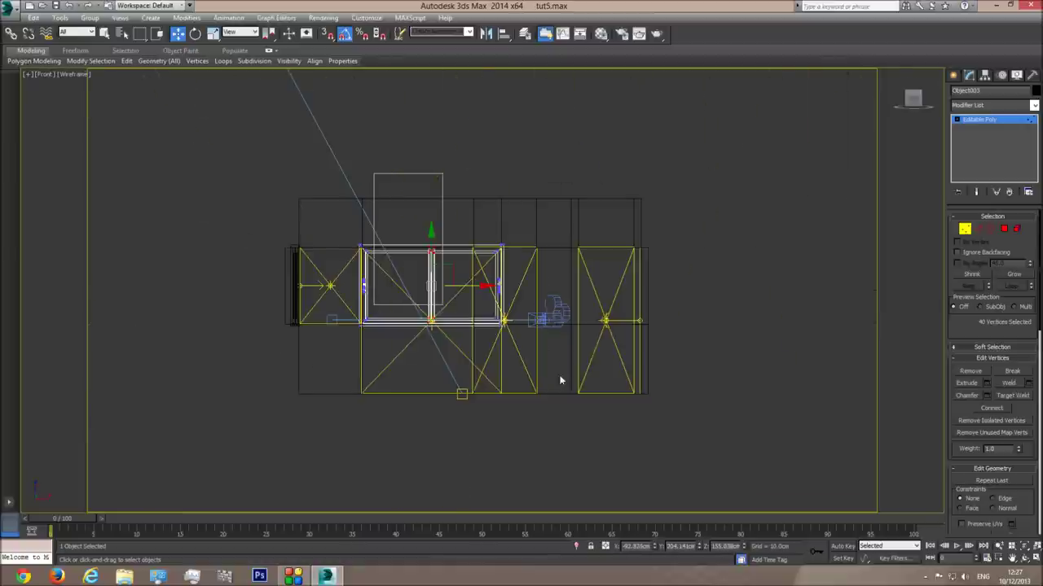
pyautogui.moveTo(629, 314); pyautogui.dragTo(686, 316, button='middle')
pyautogui.scroll(3, 538, 320)
pyautogui.moveTo(403, 348); pyautogui.dragTo(383, 349)
pyautogui.moveTo(467, 280); pyautogui.dragTo(453, 418)
pyautogui.moveTo(538, 455); pyautogui.dragTo(663, 307, button='middle')
pyautogui.scroll(5, 663, 307)
pyautogui.moveTo(768, 336); pyautogui.dragTo(533, 328, button='middle')
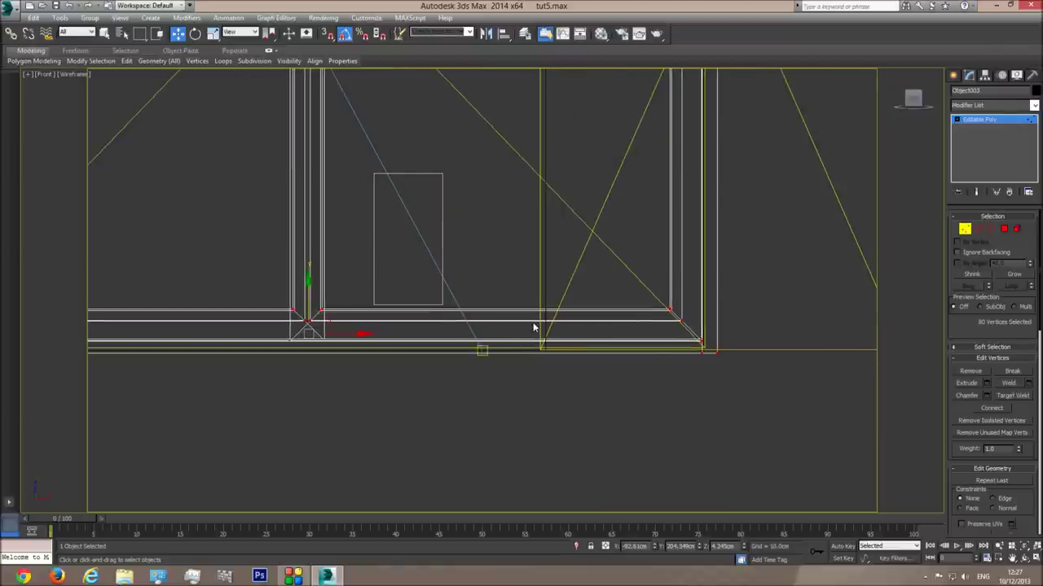
pyautogui.press('c')
pyautogui.press('F3')
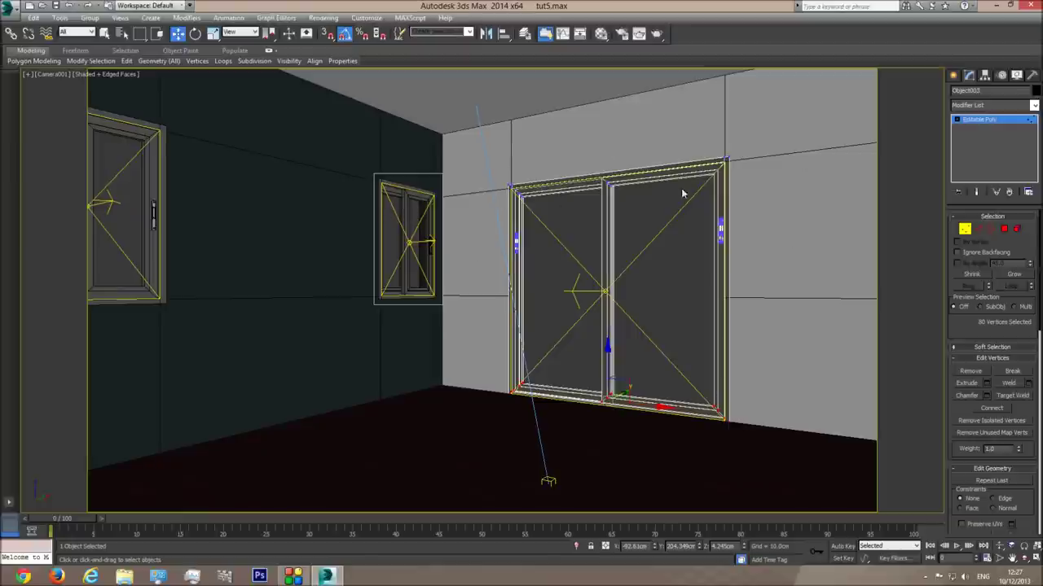
# Step: Fine-tune the height of the large window's bottom vertices along Z in a close perspective view so the frame meets the floor
pyautogui.press('p')
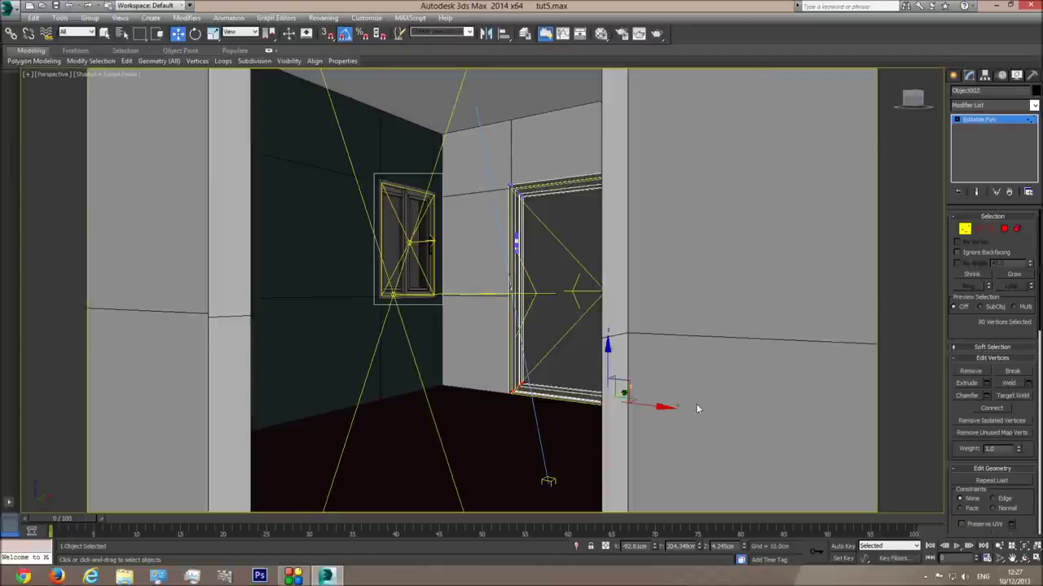
pyautogui.scroll(10, 697, 409)
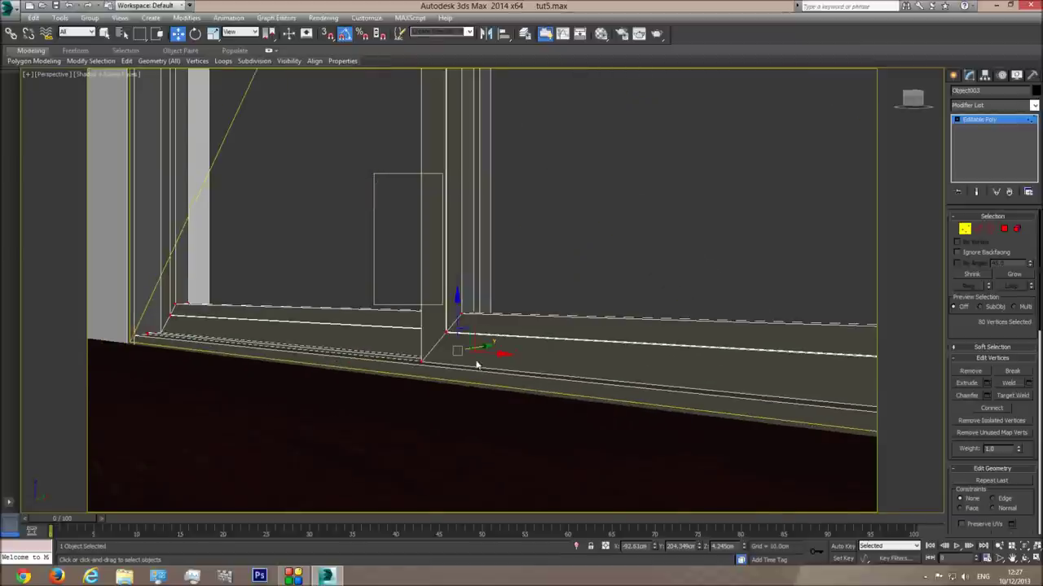
pyautogui.moveTo(456, 304); pyautogui.dragTo(458, 329)
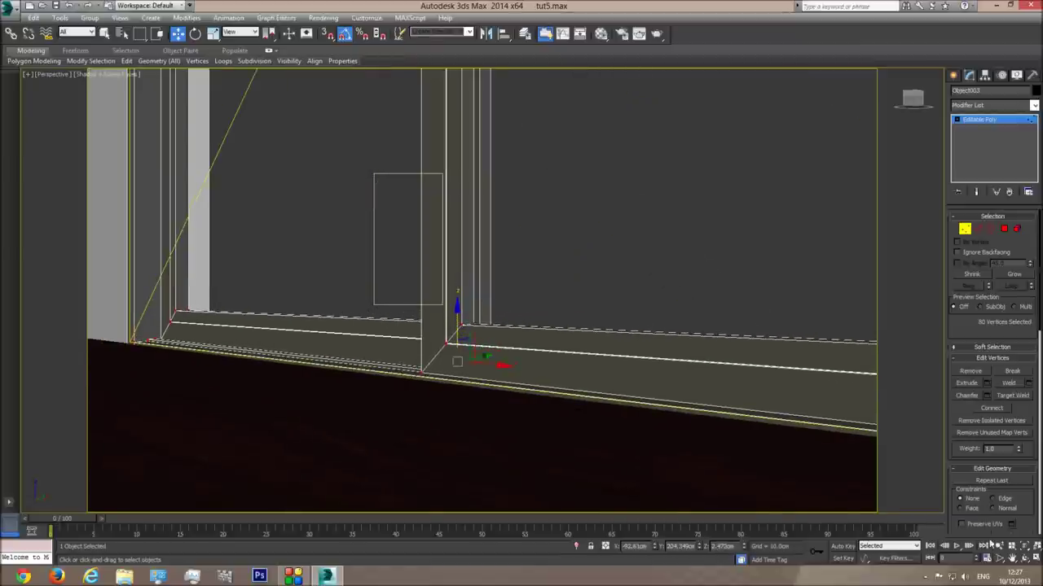
pyautogui.click(1023, 557)
pyautogui.moveTo(524, 345); pyautogui.dragTo(538, 395)
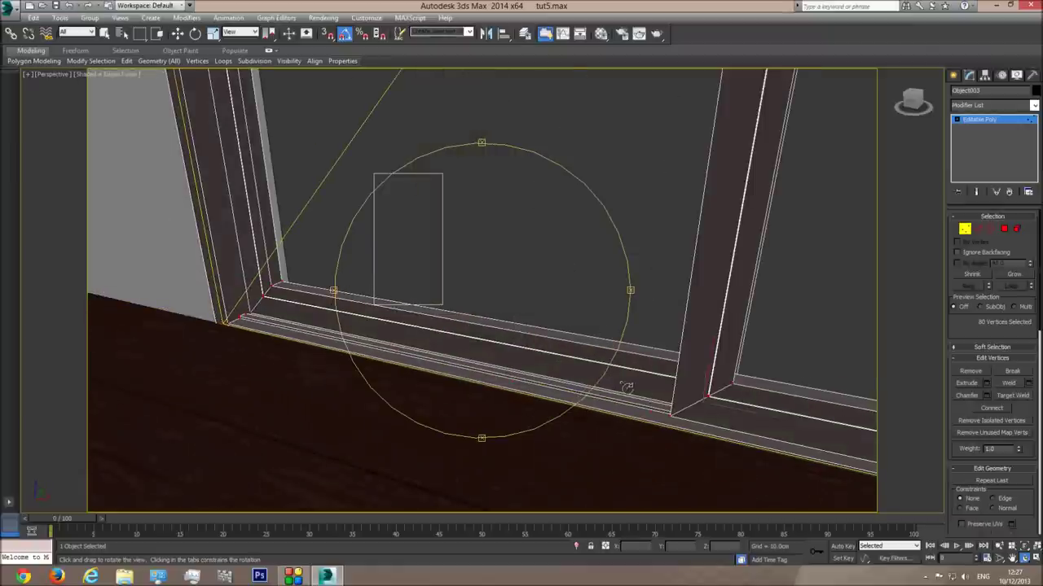
pyautogui.moveTo(272, 299); pyautogui.dragTo(514, 366)
pyautogui.click(177, 33)
pyautogui.moveTo(483, 289); pyautogui.dragTo(480, 293)
pyautogui.moveTo(480, 293); pyautogui.dragTo(237, 270, button='middle')
pyautogui.scroll(-10, 354, 287)
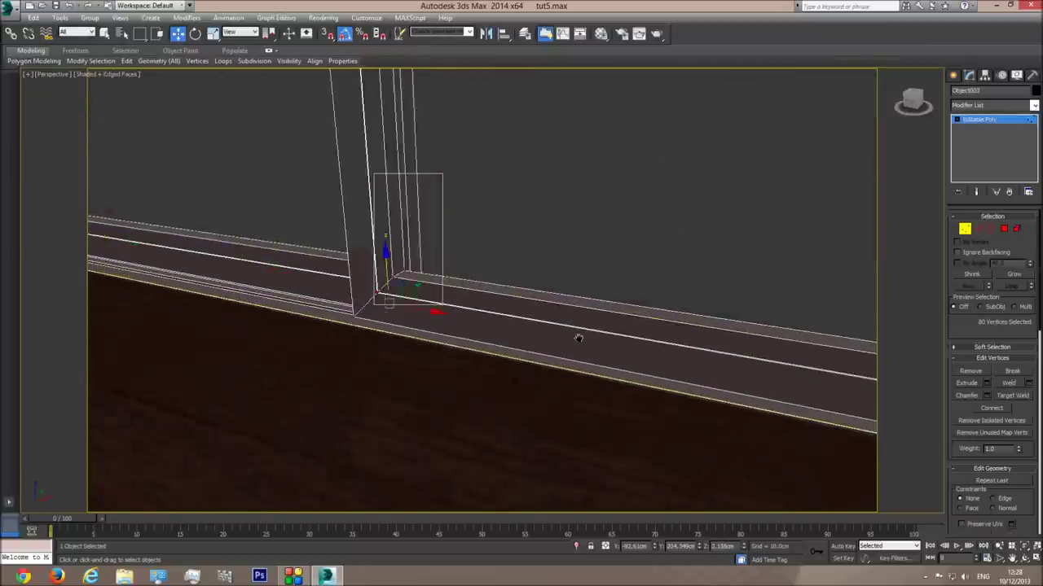
pyautogui.moveTo(421, 255); pyautogui.dragTo(426, 285, button='middle')
# Step: Select all elements of both handles on the large window and move them down along Z towards mid-height
pyautogui.click(1016, 228)
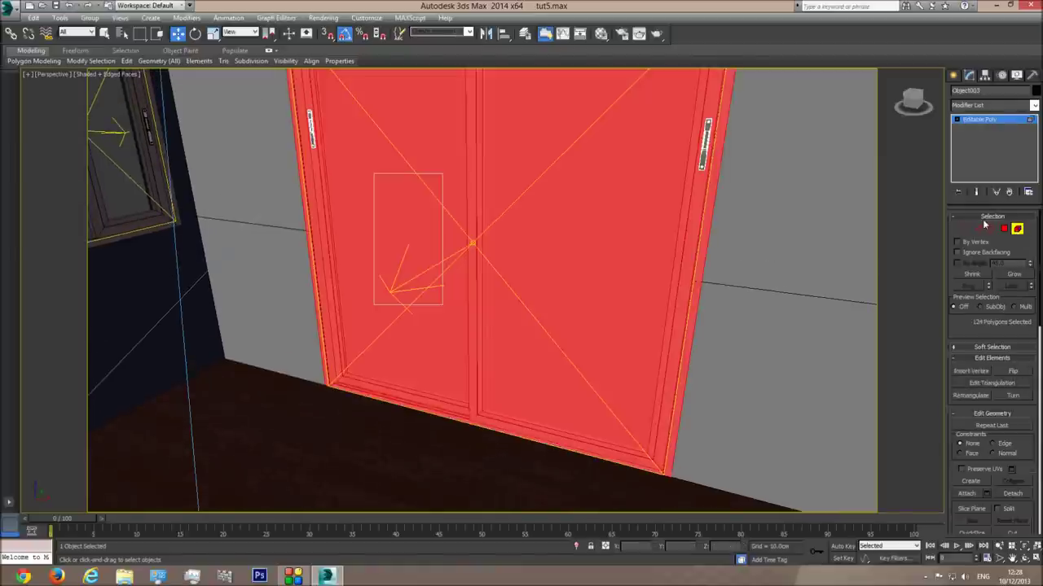
pyautogui.click(703, 143)
pyautogui.keyDown('ctrl'); pyautogui.click(311, 129); pyautogui.keyUp('ctrl')
pyautogui.moveTo(707, 140); pyautogui.dragTo(573, 190, button='middle')
pyautogui.scroll(4, 575, 189)
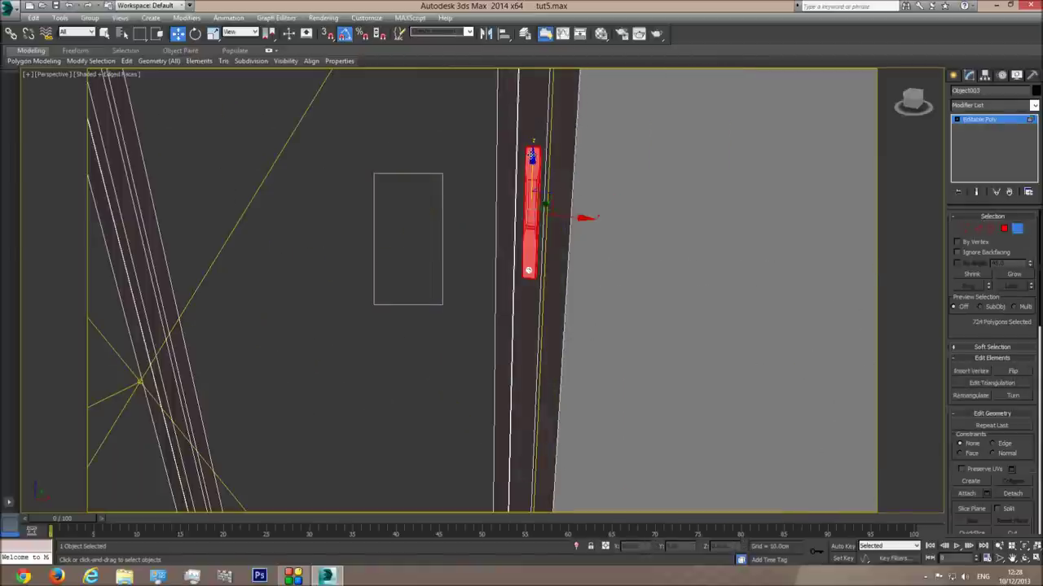
pyautogui.keyDown('ctrl'); pyautogui.click(530, 273); pyautogui.keyUp('ctrl')
pyautogui.moveTo(468, 278); pyautogui.dragTo(557, 288, button='middle')
pyautogui.keyDown('alt'); pyautogui.moveTo(260, 134); pyautogui.dragTo(514, 177, button='middle'); pyautogui.keyUp('alt')
pyautogui.keyDown('ctrl'); pyautogui.click(545, 291); pyautogui.keyUp('ctrl')
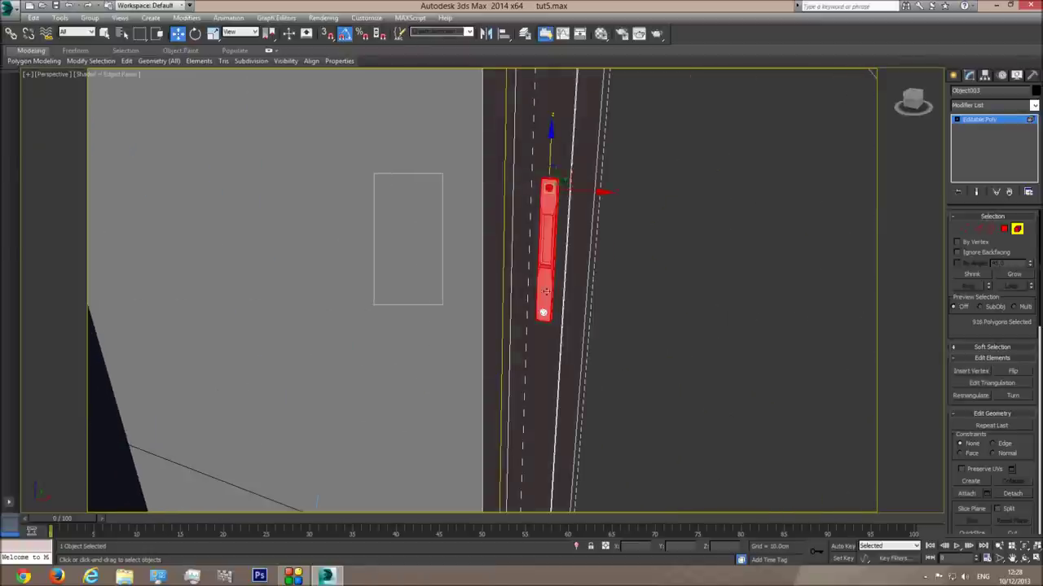
pyautogui.keyDown('alt'); pyautogui.moveTo(544, 315); pyautogui.dragTo(505, 252, button='middle'); pyautogui.keyUp('alt')
pyautogui.keyDown('ctrl'); pyautogui.click(361, 176); pyautogui.keyUp('ctrl')
pyautogui.moveTo(367, 146); pyautogui.dragTo(374, 254)
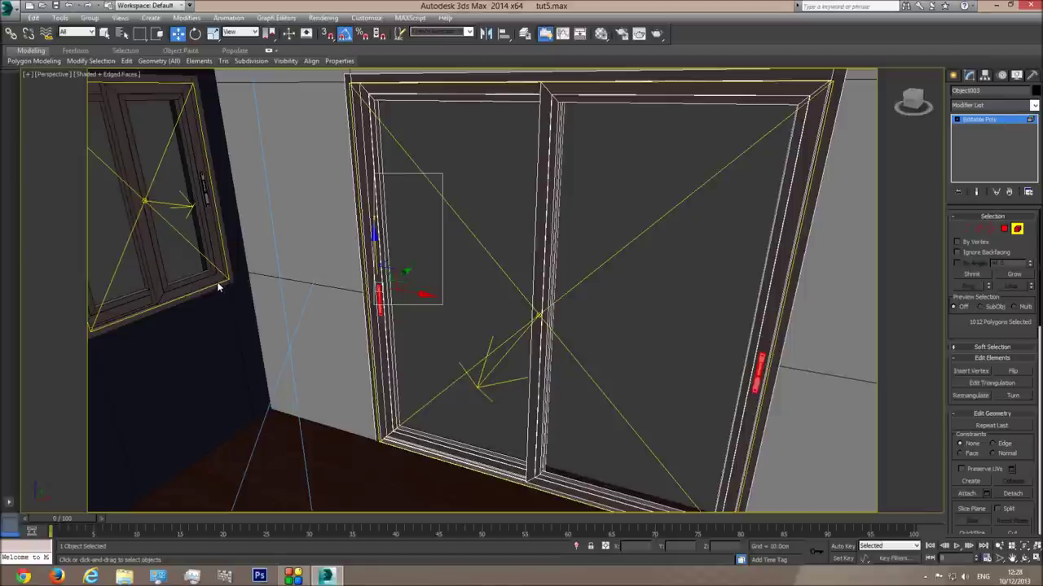
# Step: Fine-tune the handles' height along Z, return to the camera view and leave element editing
pyautogui.moveTo(359, 275); pyautogui.dragTo(420, 262, button='middle')
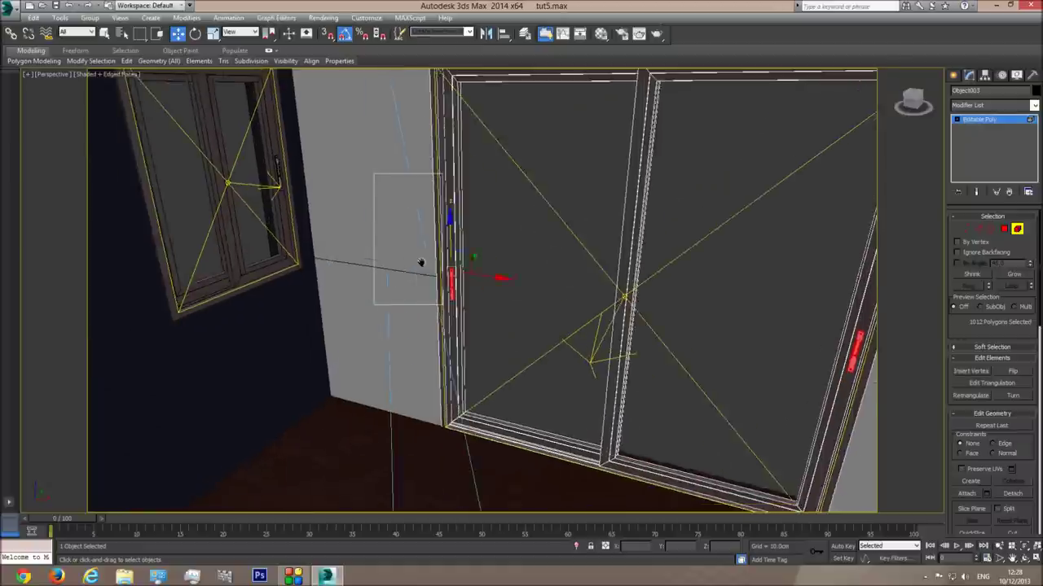
pyautogui.scroll(3, 419, 263)
pyautogui.click(491, 233)
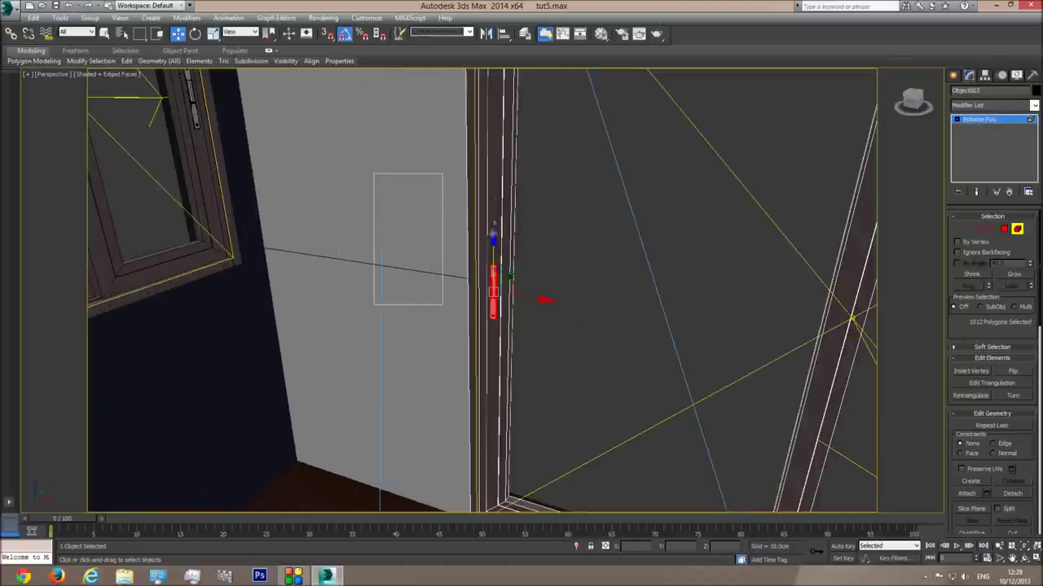
pyautogui.moveTo(492, 252); pyautogui.dragTo(494, 249)
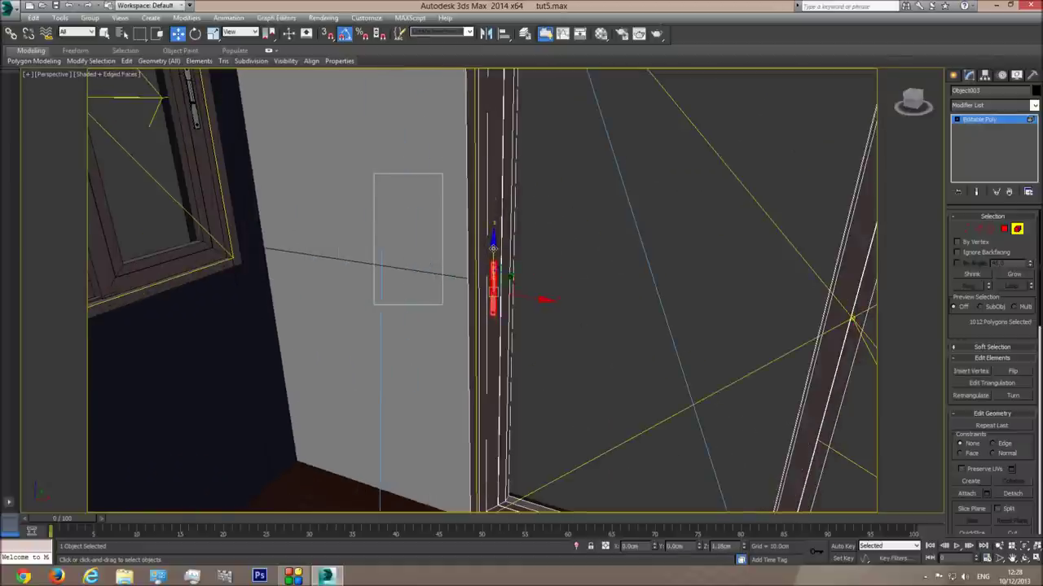
pyautogui.click(1025, 558)
pyautogui.moveTo(494, 319)
pyautogui.mouseDown()
pyautogui.moveTo(514, 310)
pyautogui.moveTo(490, 309)
pyautogui.mouseUp()
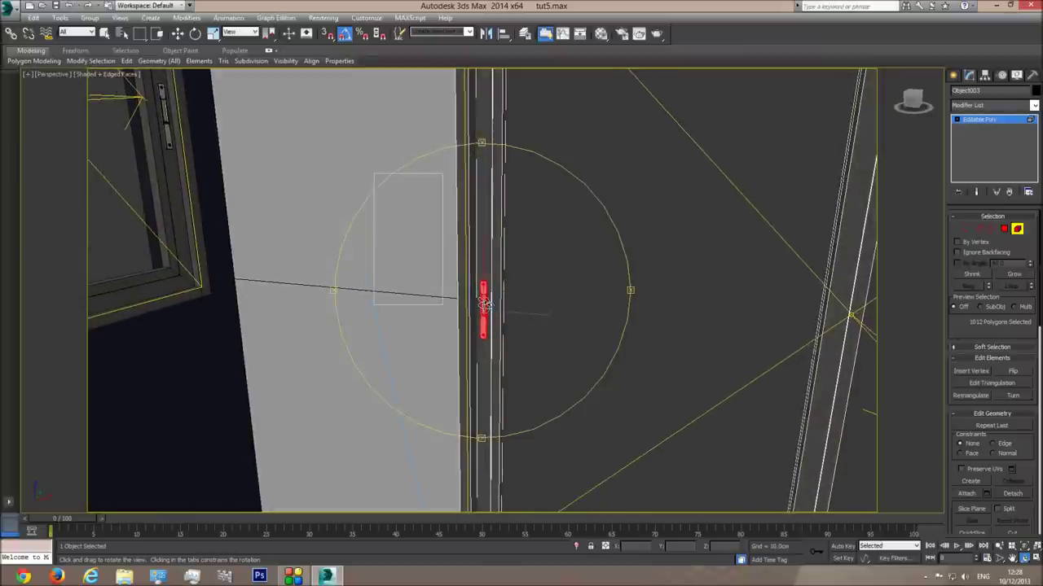
pyautogui.press('c')
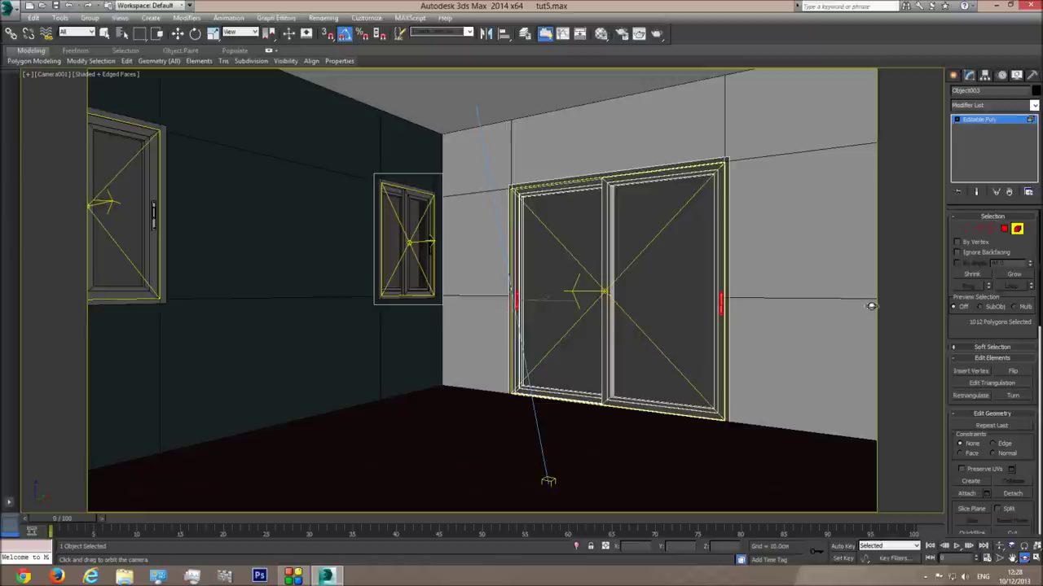
pyautogui.click(1017, 231)
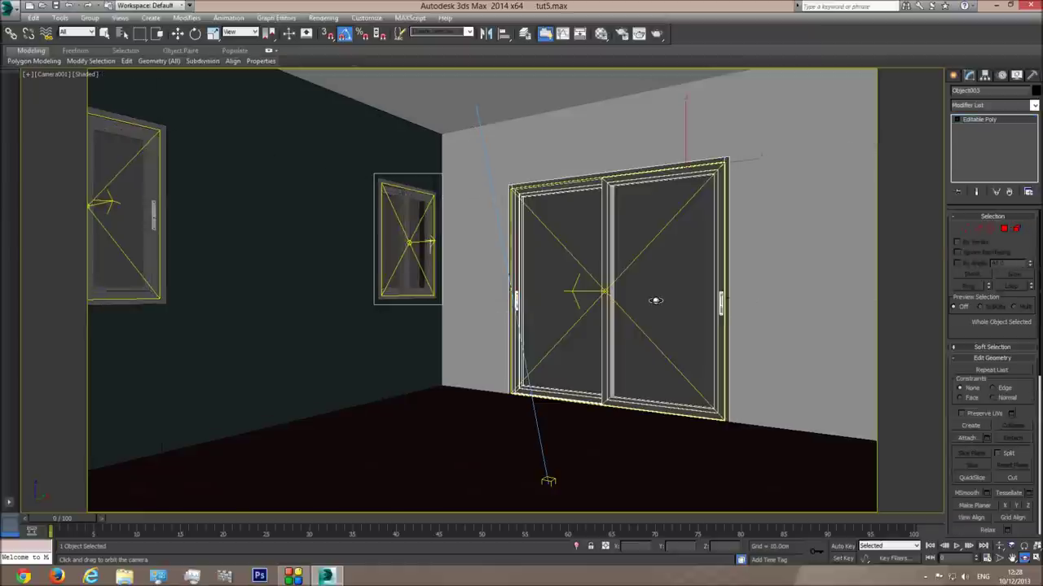
# Step: Unhide the plan group by name in the wireframe top view to compare it with the large window's position
pyautogui.press('w')
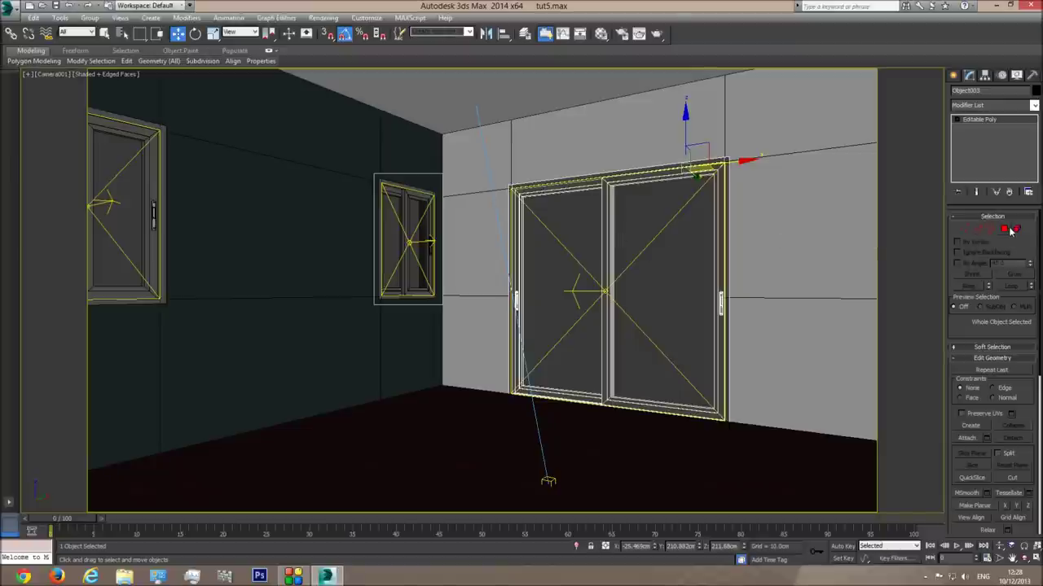
pyautogui.press('t')
pyautogui.press('F3')
pyautogui.rightClick(546, 216)
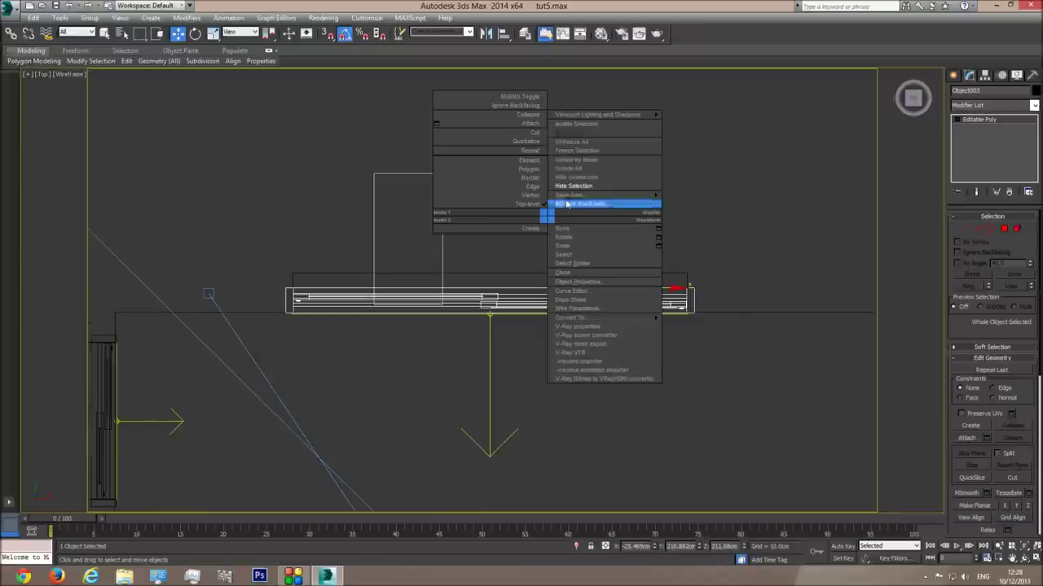
pyautogui.click(575, 161)
pyautogui.doubleClick(119, 131)
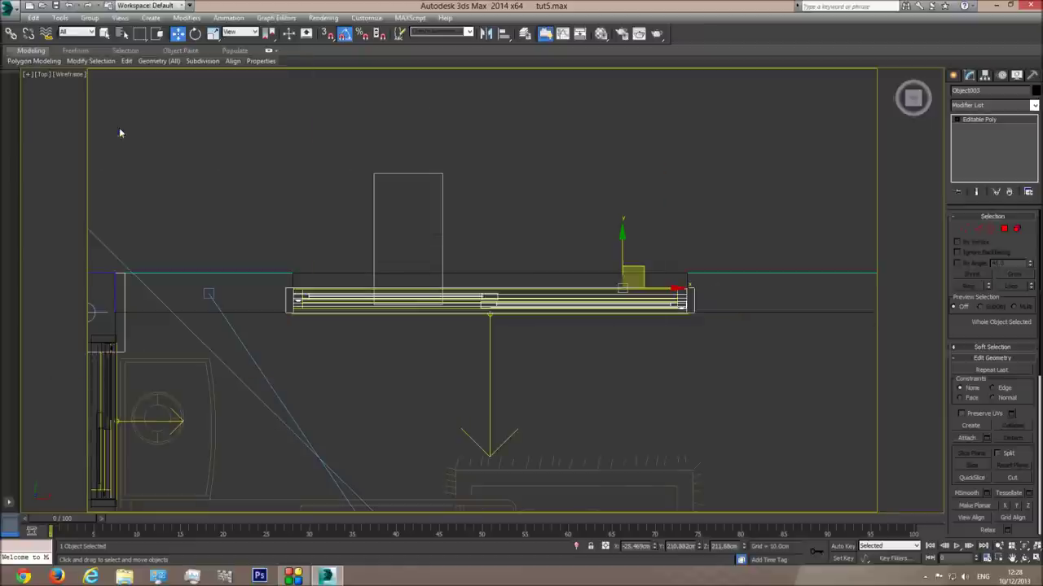
# Step: Select the plan group and hide it again
pyautogui.click(580, 287)
pyautogui.rightClick(582, 289)
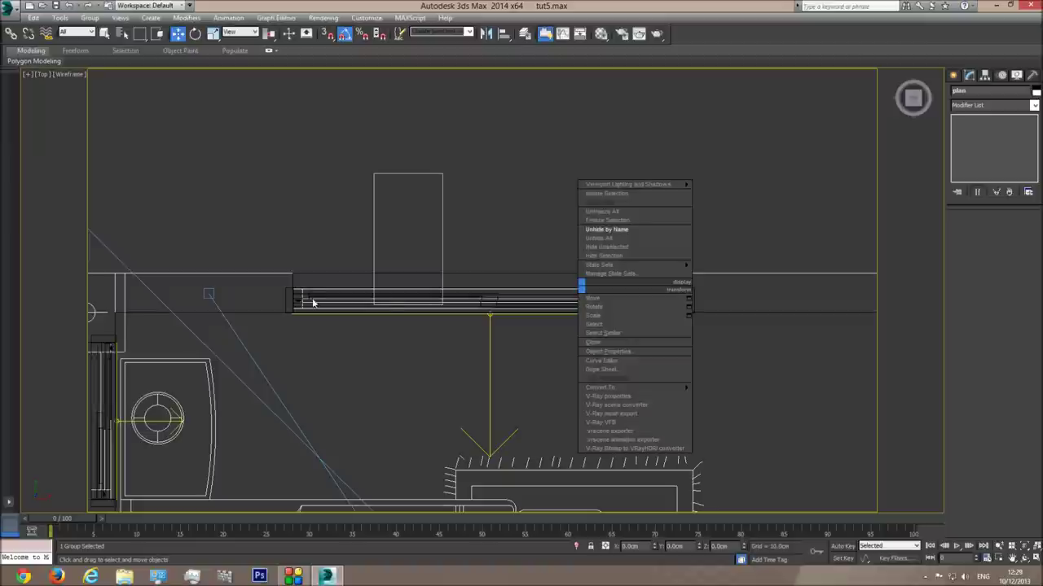
pyautogui.click(519, 299)
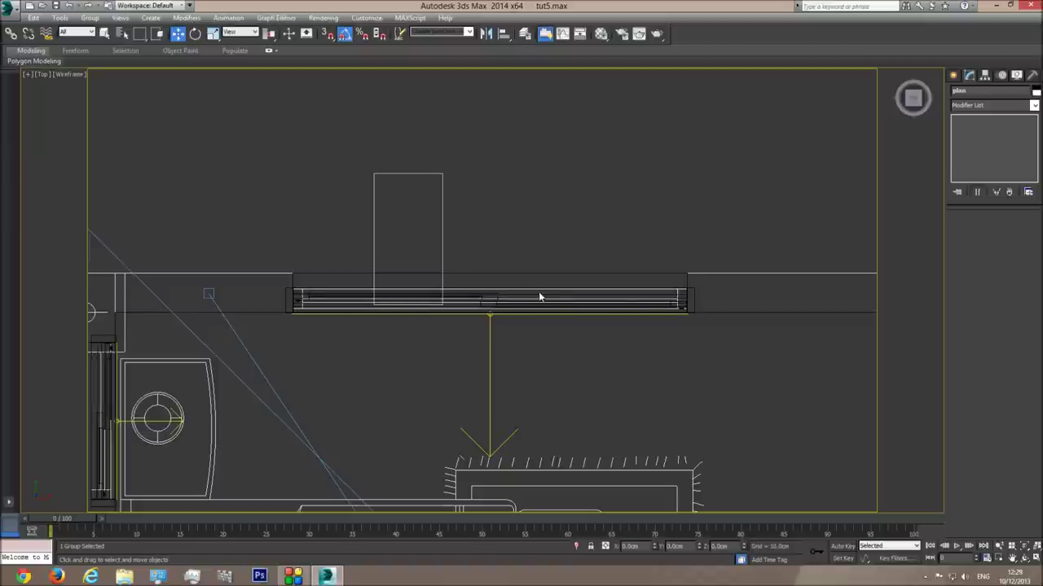
pyautogui.rightClick(536, 291)
pyautogui.click(564, 268)
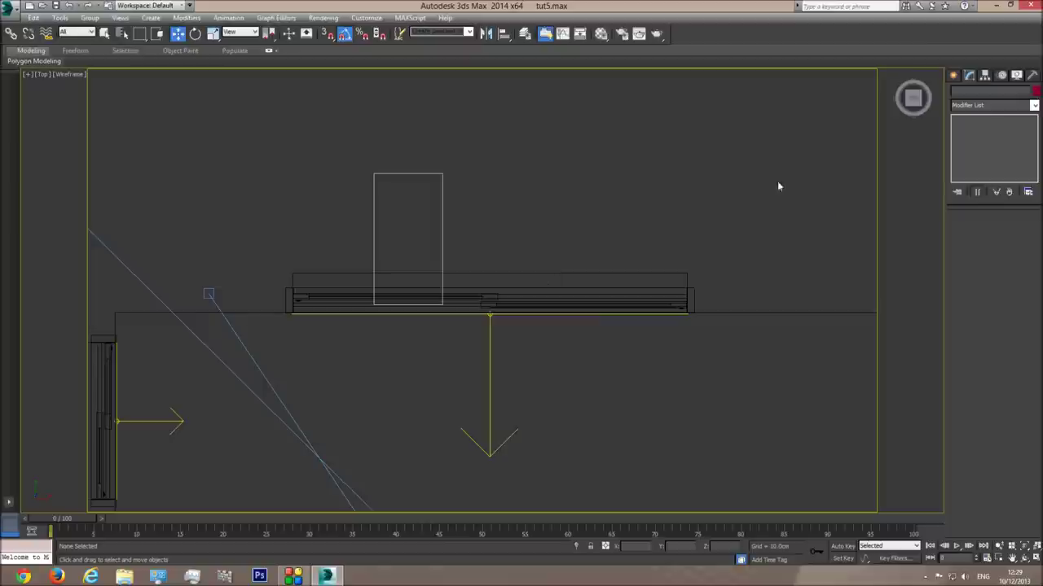
# Step: Measure the widths of one sash and the whole opening of the large window by drawing temporary boxes over them, cancelling each
pyautogui.click(953, 76)
pyautogui.click(972, 144)
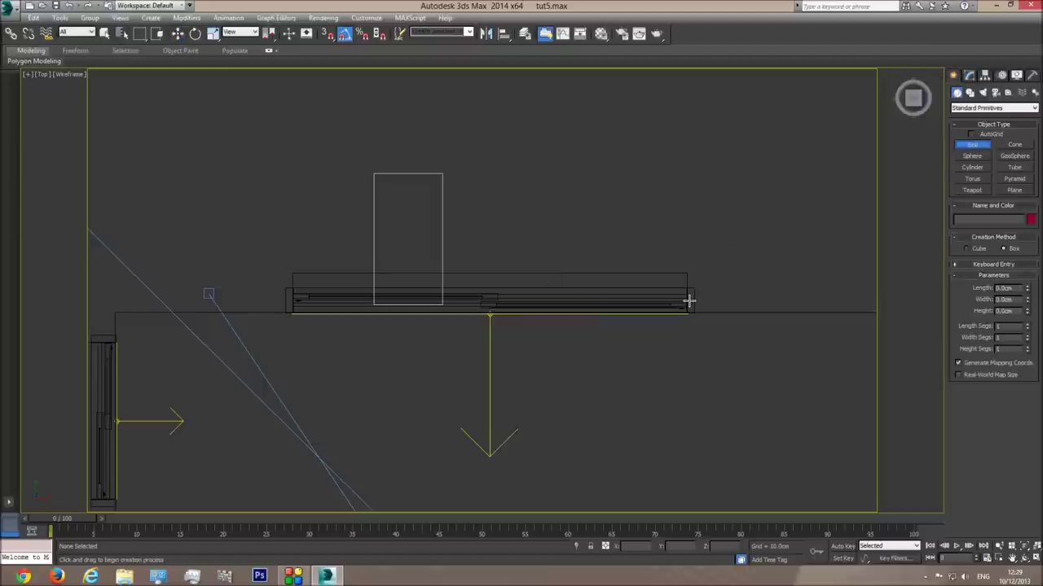
pyautogui.moveTo(686, 301); pyautogui.dragTo(480, 268)
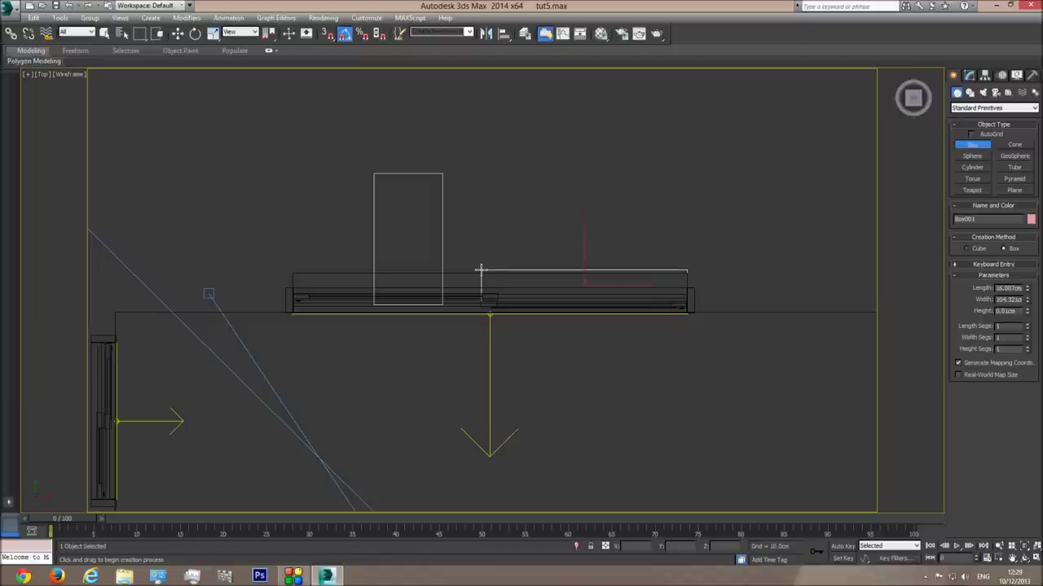
pyautogui.moveTo(480, 270); pyautogui.dragTo(481, 269)
pyautogui.rightClick(578, 260)
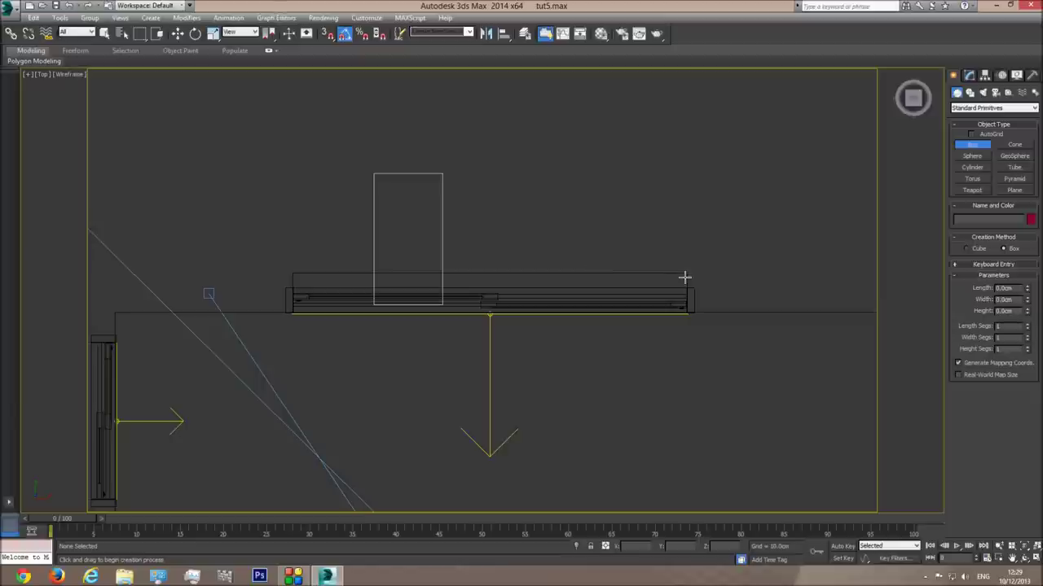
pyautogui.moveTo(686, 288); pyautogui.dragTo(292, 230)
pyautogui.rightClick(465, 225)
# Step: Switch to the calculator, divide 200 by 3 and close it
pyautogui.press('XF86Calculator')
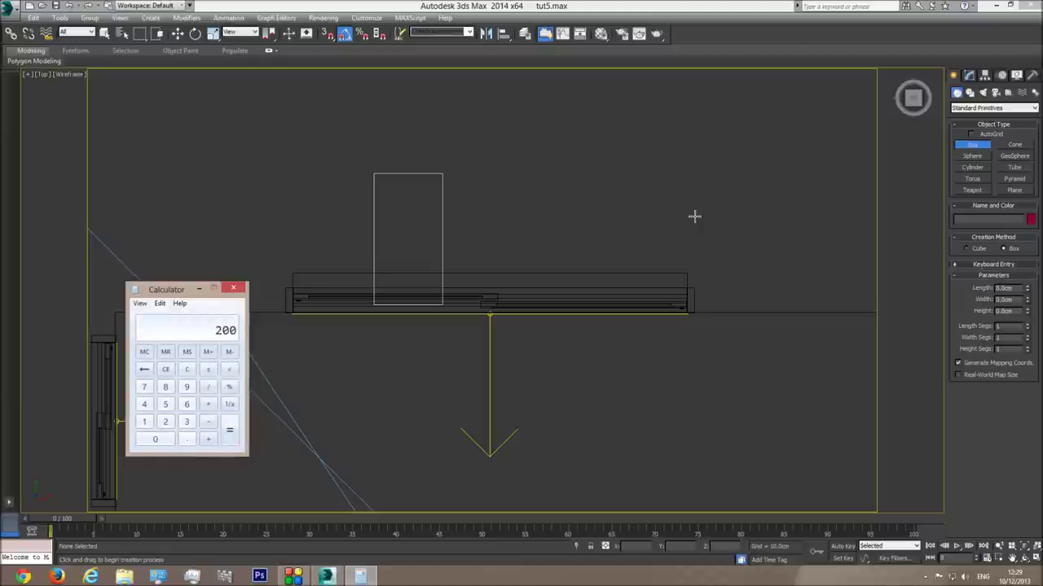
pyautogui.write('3')
pyautogui.press('Return')
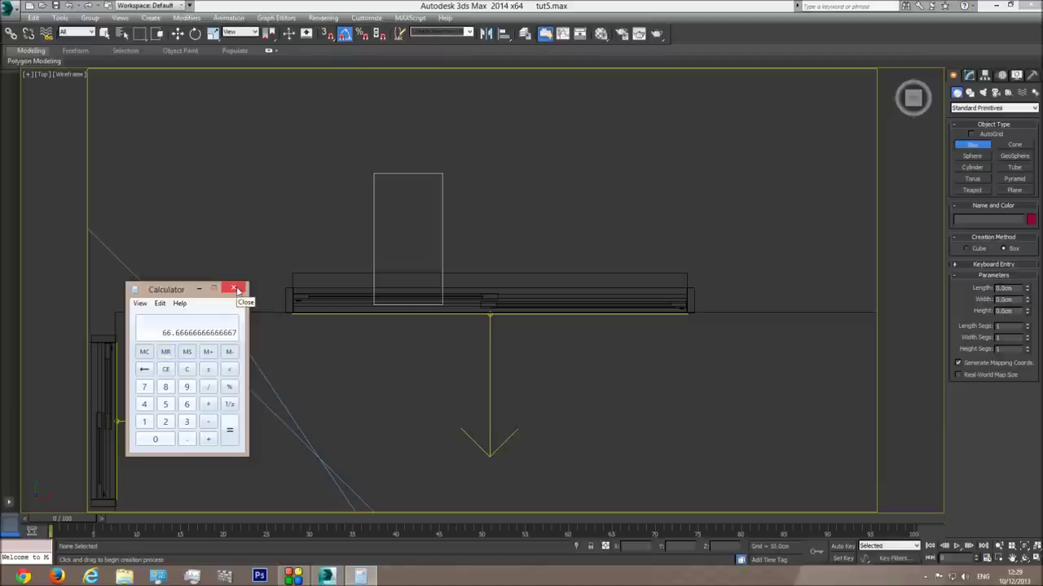
pyautogui.click(235, 290)
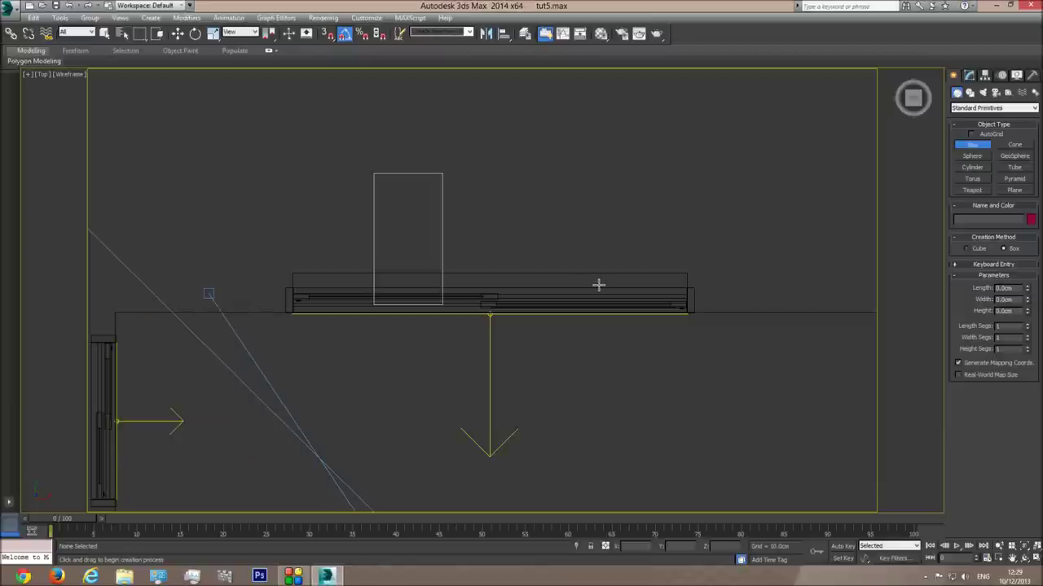
# Step: In the shaded camera view, select the large window's left sash elements with handle and glass and slide them partly open along X
pyautogui.press('c')
pyautogui.press('F3')
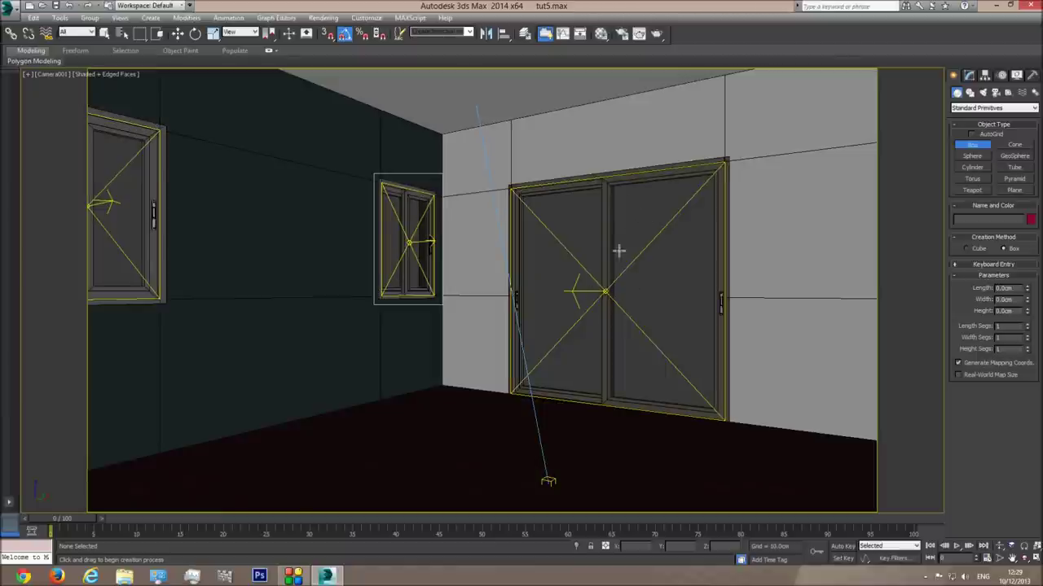
pyautogui.press('w')
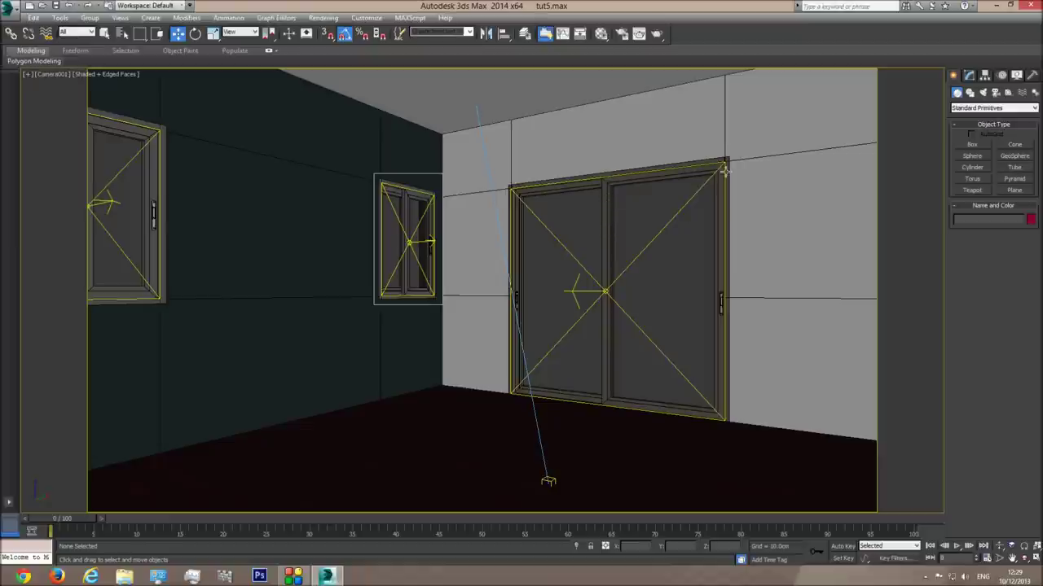
pyautogui.click(608, 206)
pyautogui.click(968, 75)
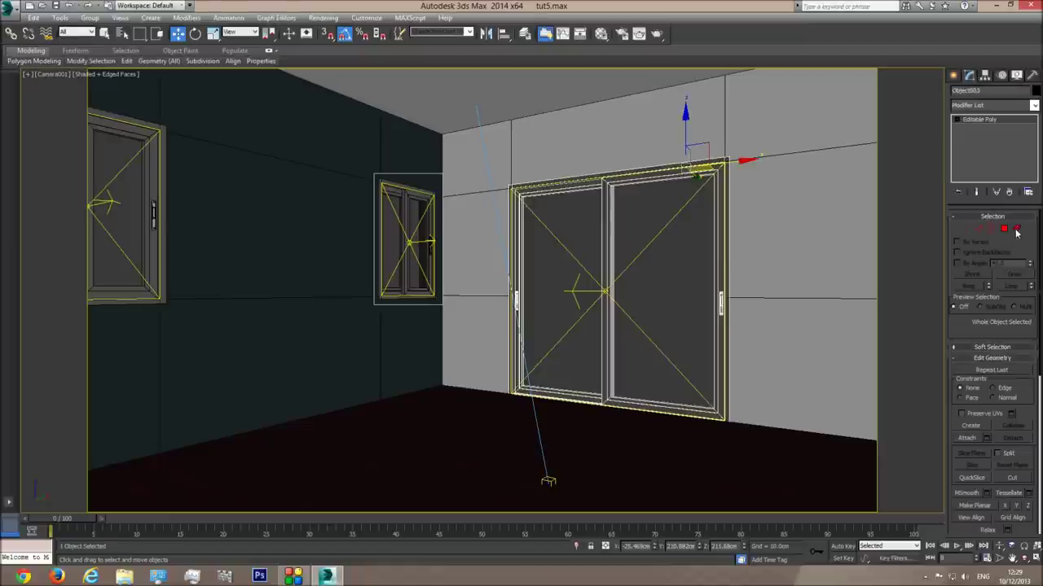
pyautogui.click(1017, 231)
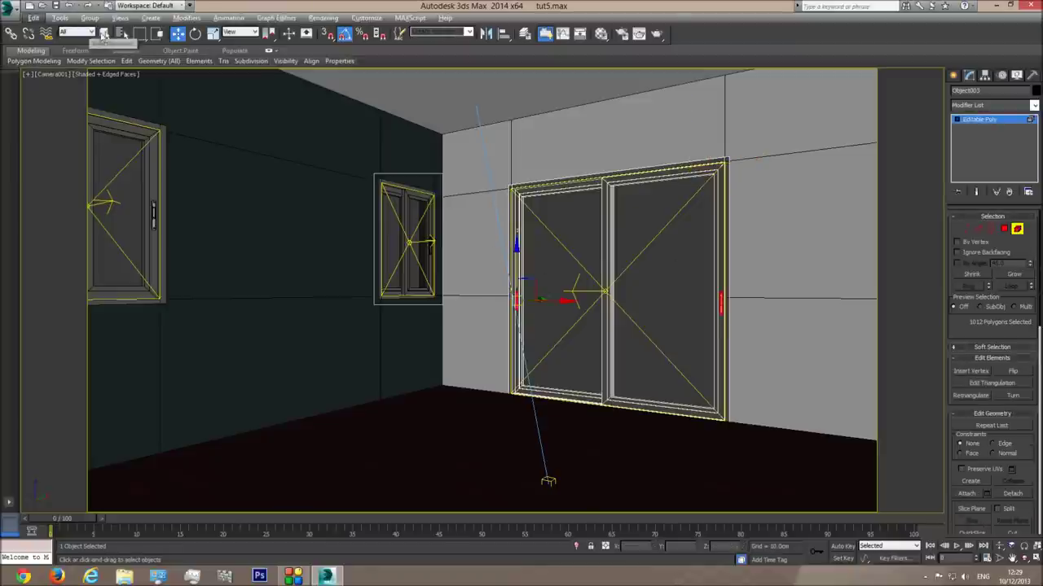
pyautogui.press('q')
pyautogui.keyDown('alt'); pyautogui.moveTo(764, 330); pyautogui.dragTo(807, 392); pyautogui.keyUp('alt')
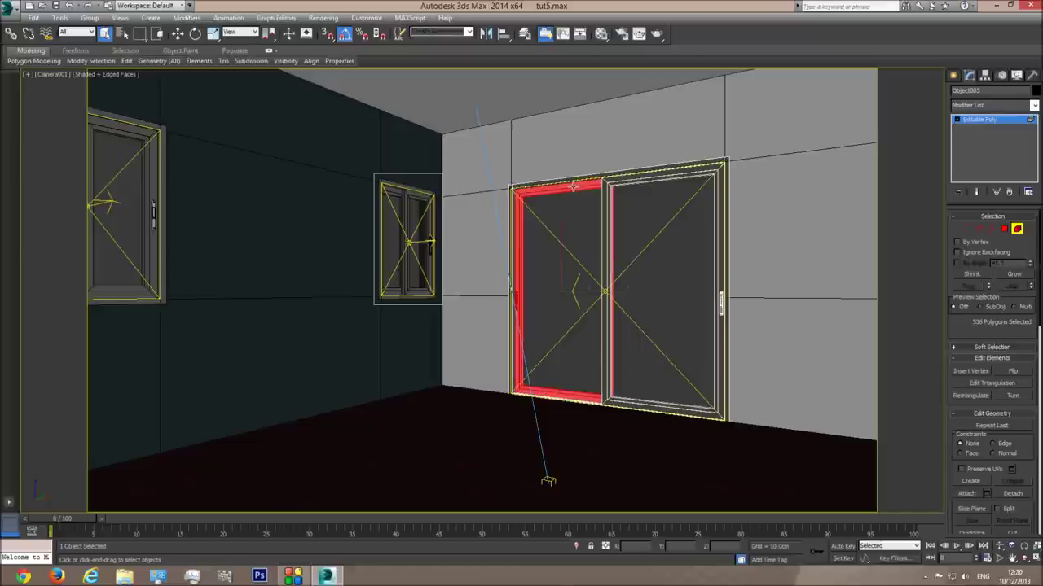
pyautogui.click(576, 218)
pyautogui.click(177, 33)
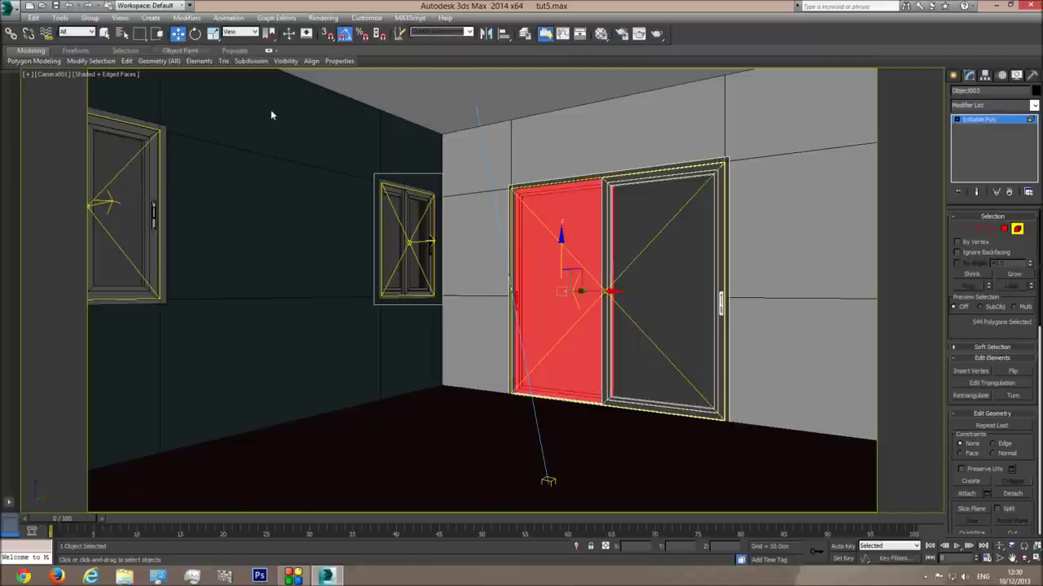
pyautogui.moveTo(605, 292); pyautogui.dragTo(641, 305)
pyautogui.click(1017, 231)
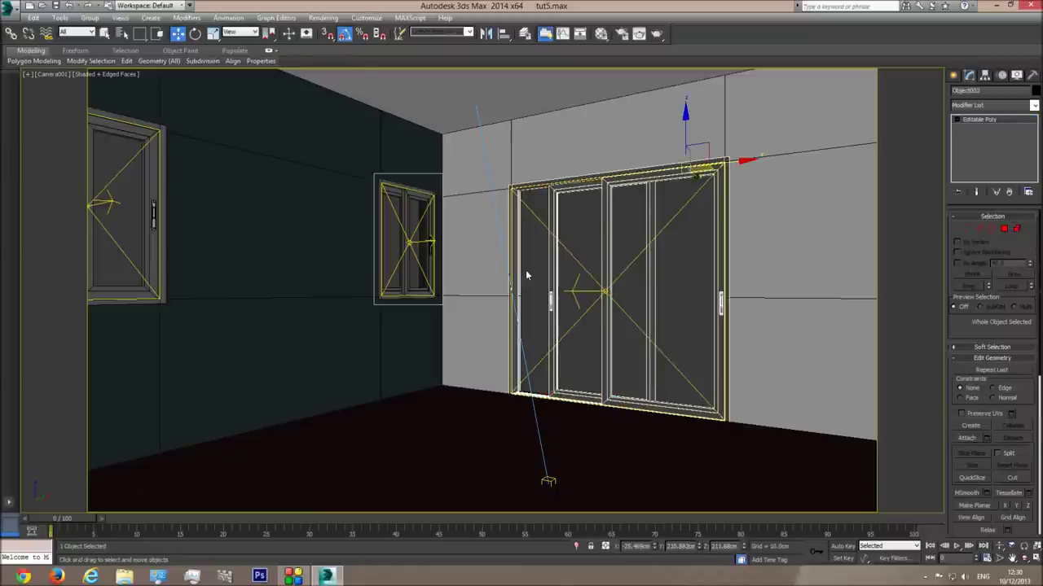
pyautogui.click(533, 259)
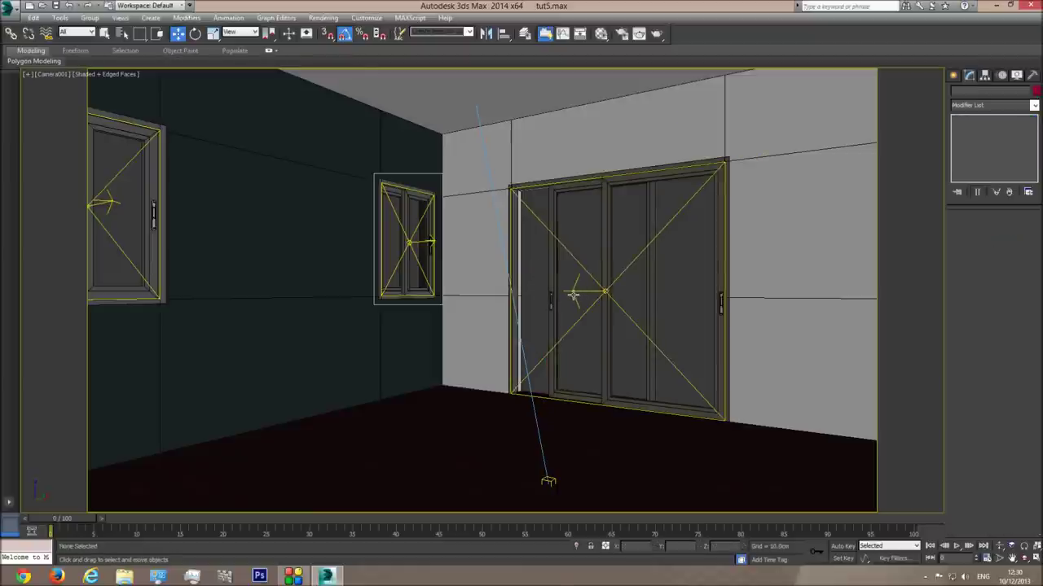
pyautogui.press('t')
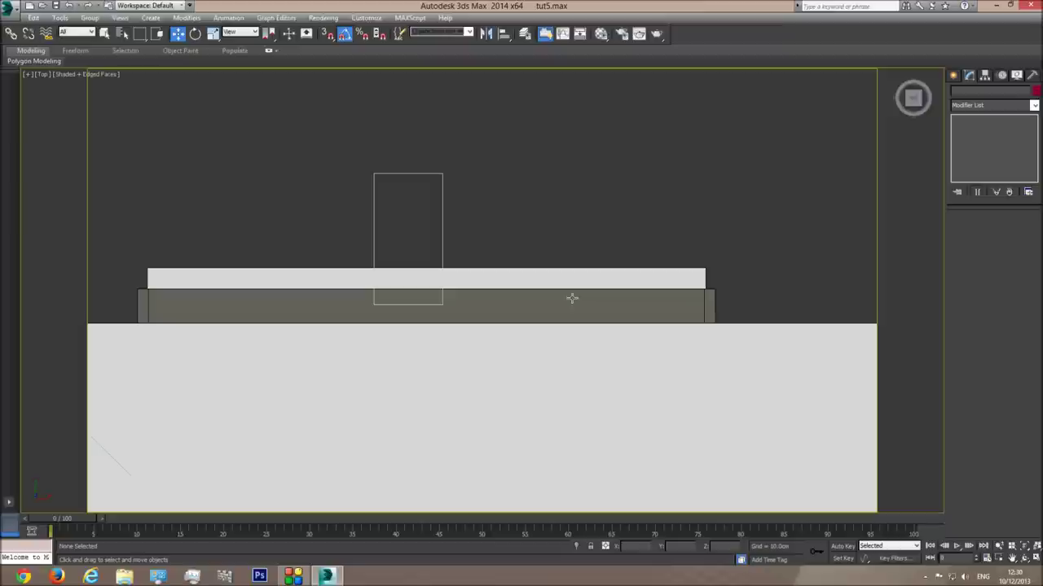
pyautogui.press('F3')
pyautogui.press('c')
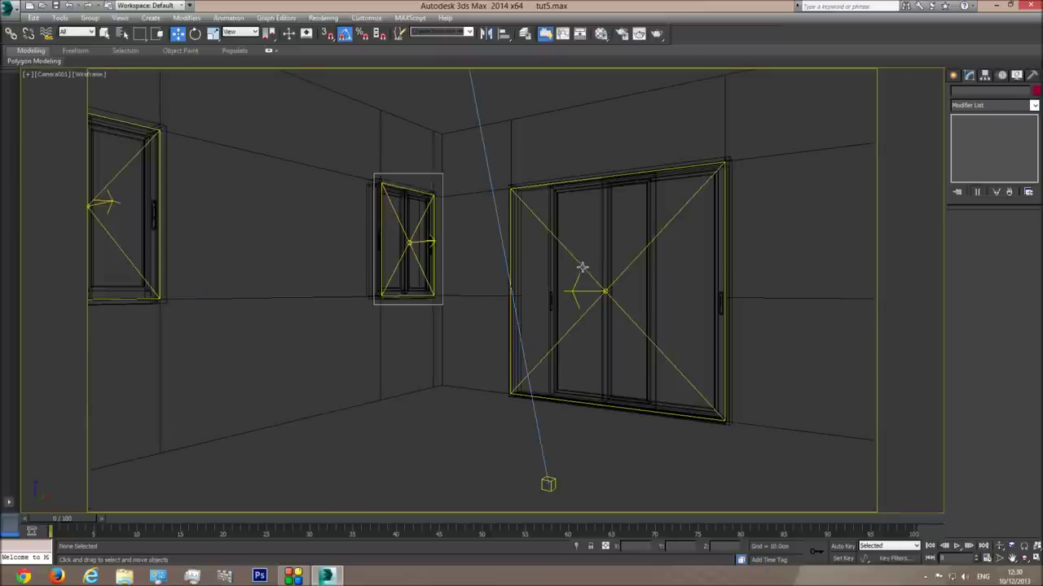
pyautogui.press('F3')
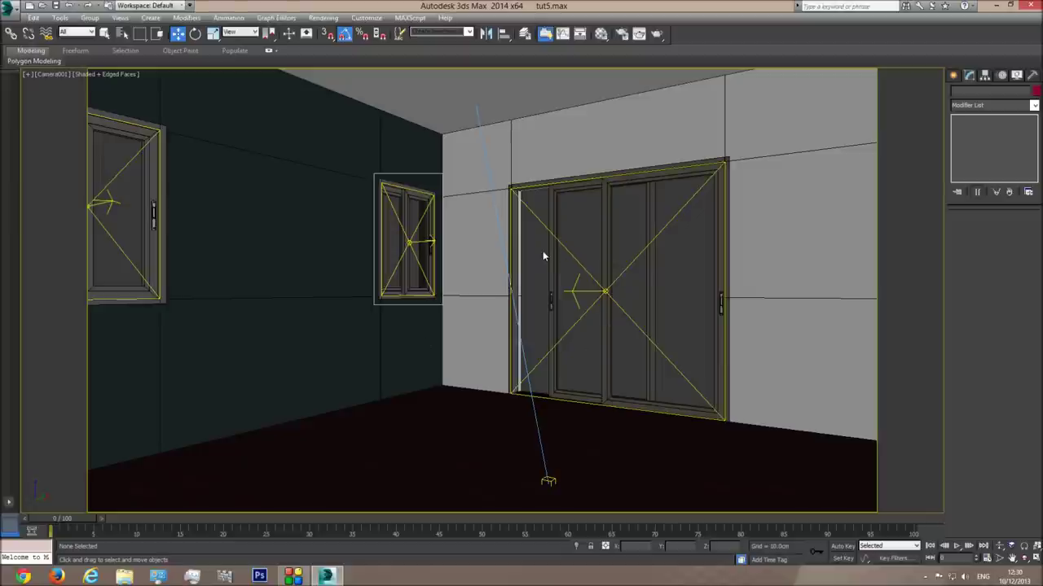
# Step: Fit the render region around the whole large sliding door in the camera view and render it in Production mode
pyautogui.click(638, 34)
pyautogui.click(352, 235)
pyautogui.click(357, 259)
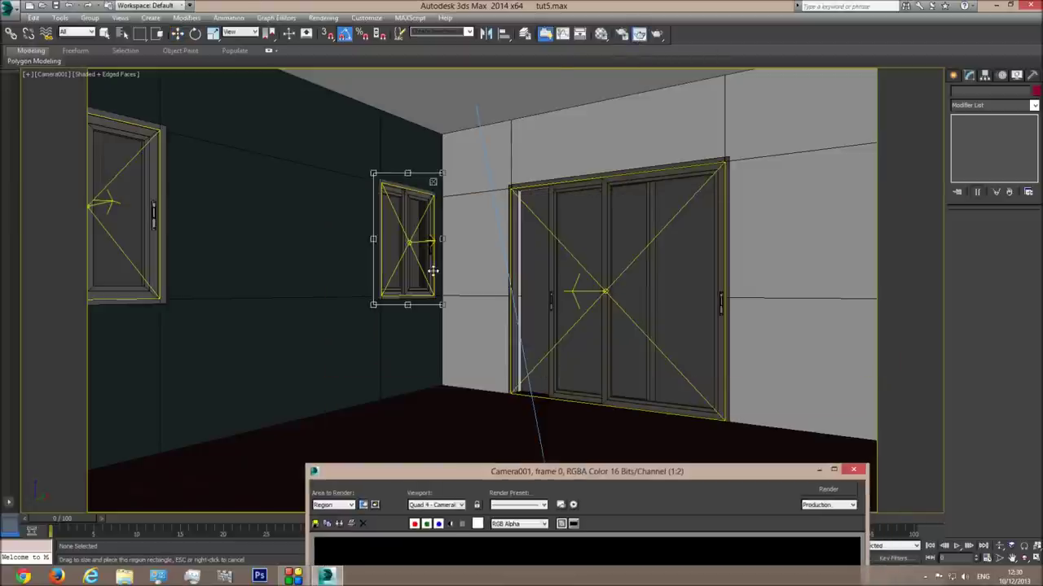
pyautogui.moveTo(433, 271); pyautogui.dragTo(562, 363)
pyautogui.moveTo(574, 266); pyautogui.dragTo(731, 151)
pyautogui.moveTo(618, 400); pyautogui.dragTo(618, 437)
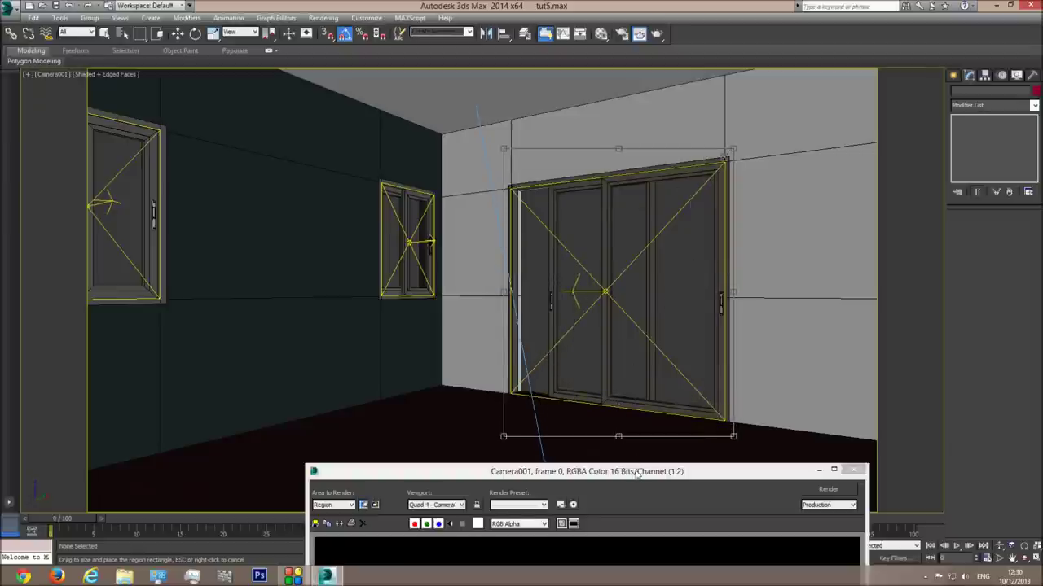
pyautogui.moveTo(637, 474); pyautogui.dragTo(587, 111)
pyautogui.click(778, 126)
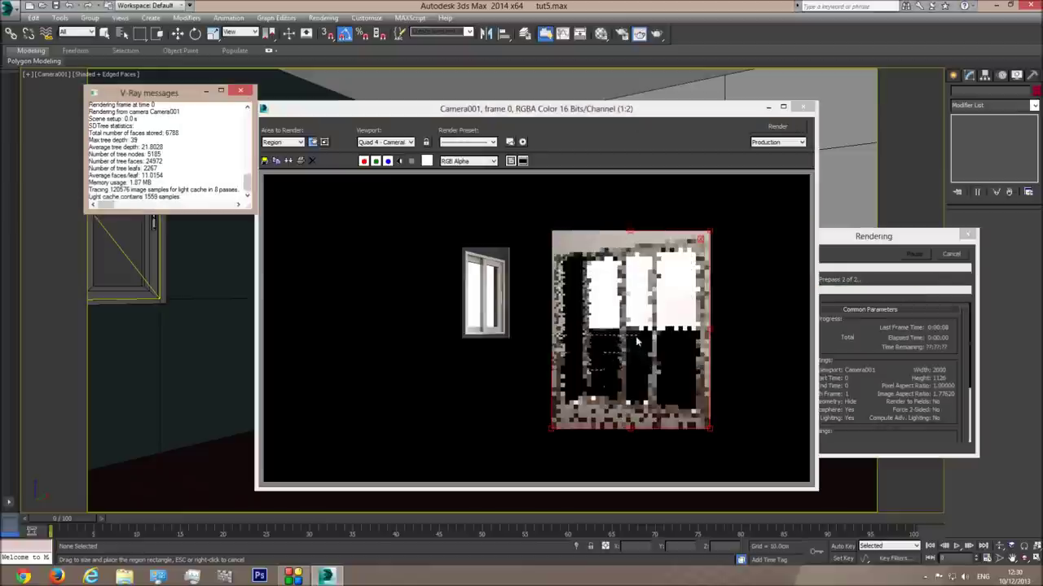
# Step: Examine the sliding door's frame, sashes, glass and handles up close in the region render, and close the render
pyautogui.click(632, 342)
pyautogui.scroll(2, 632, 338)
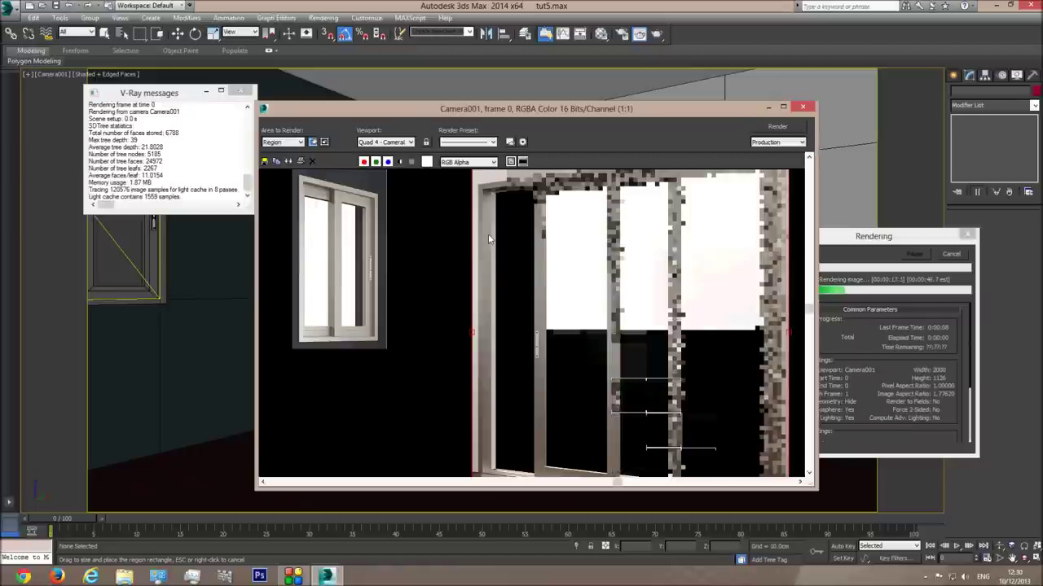
pyautogui.scroll(-3, 599, 351)
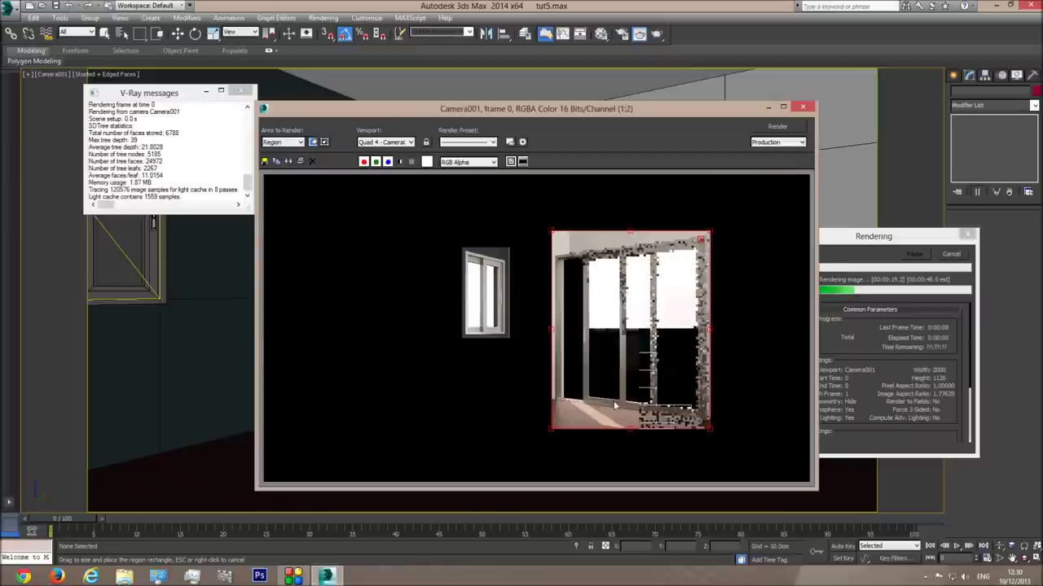
pyautogui.scroll(4, 570, 423)
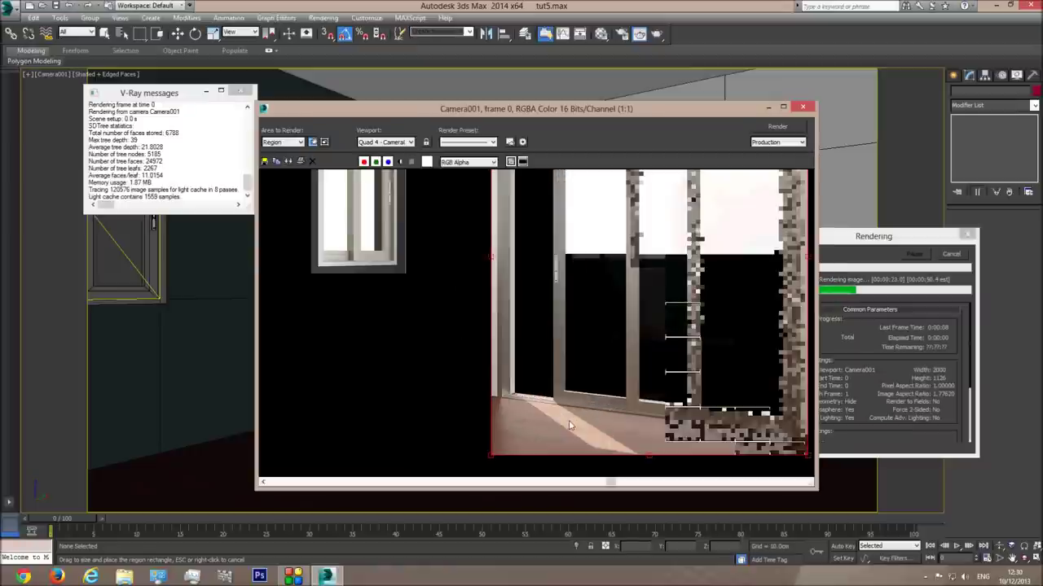
pyautogui.scroll(-2, 613, 401)
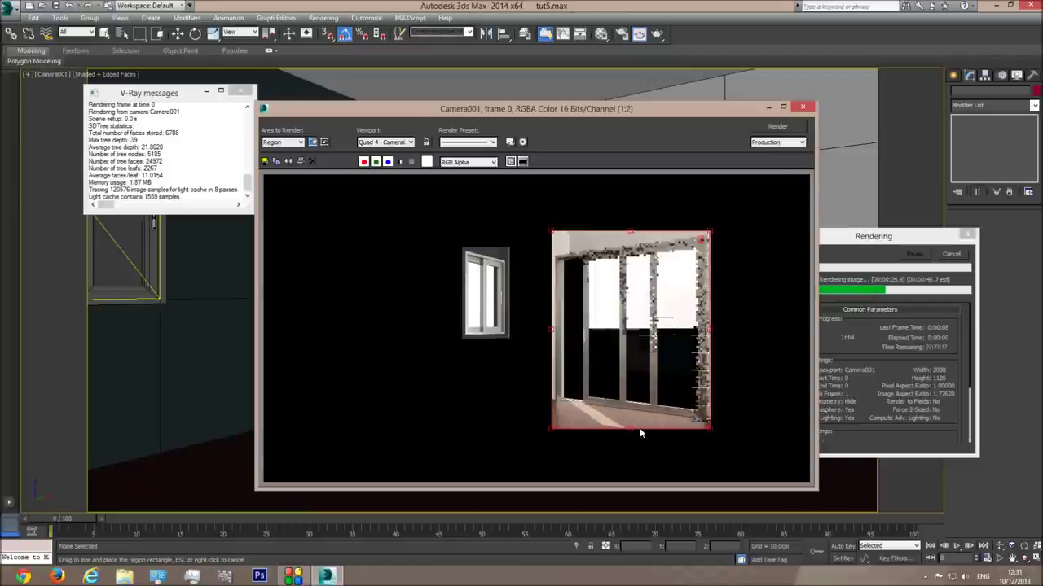
pyautogui.scroll(2, 542, 292)
pyautogui.scroll(-2, 625, 277)
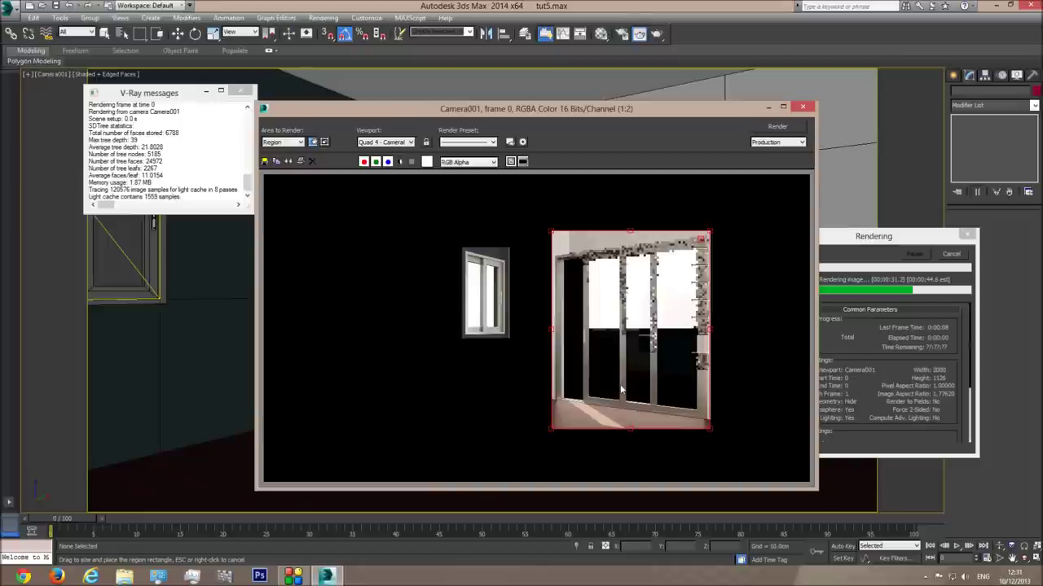
pyautogui.scroll(1, 618, 387)
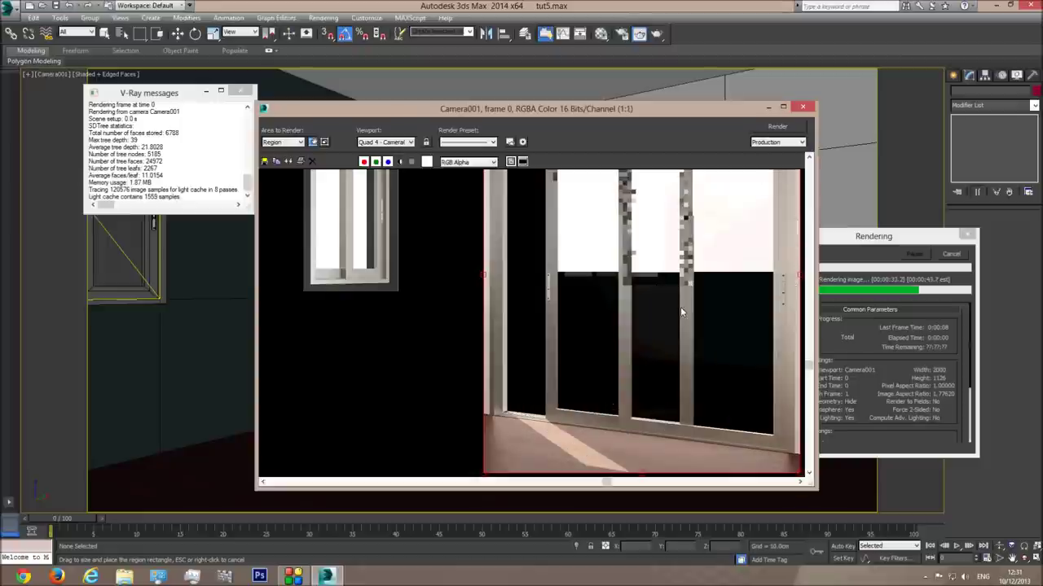
pyautogui.scroll(-1, 643, 312)
pyautogui.scroll(1, 643, 312)
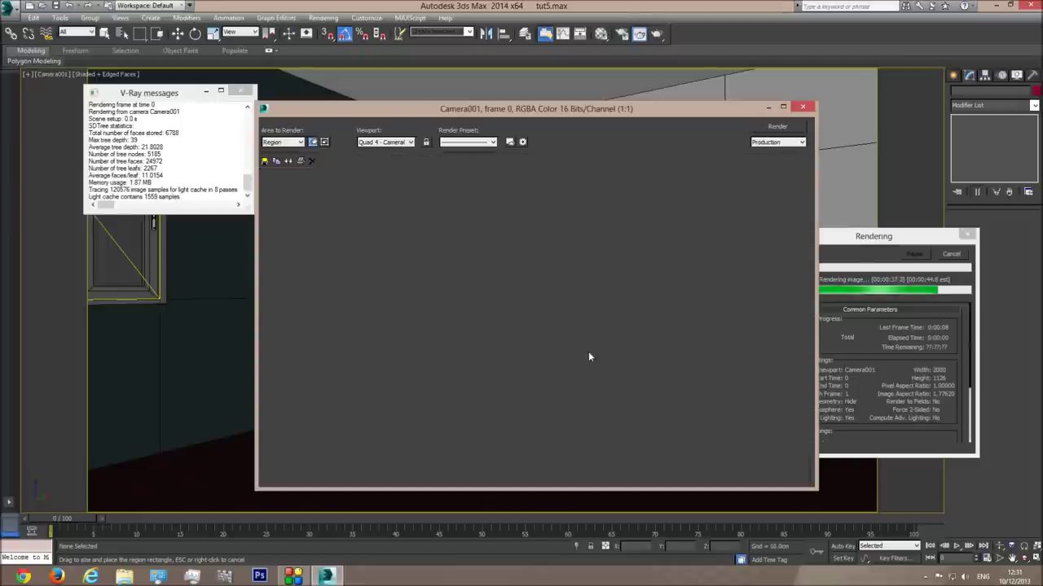
pyautogui.scroll(-1, 590, 356)
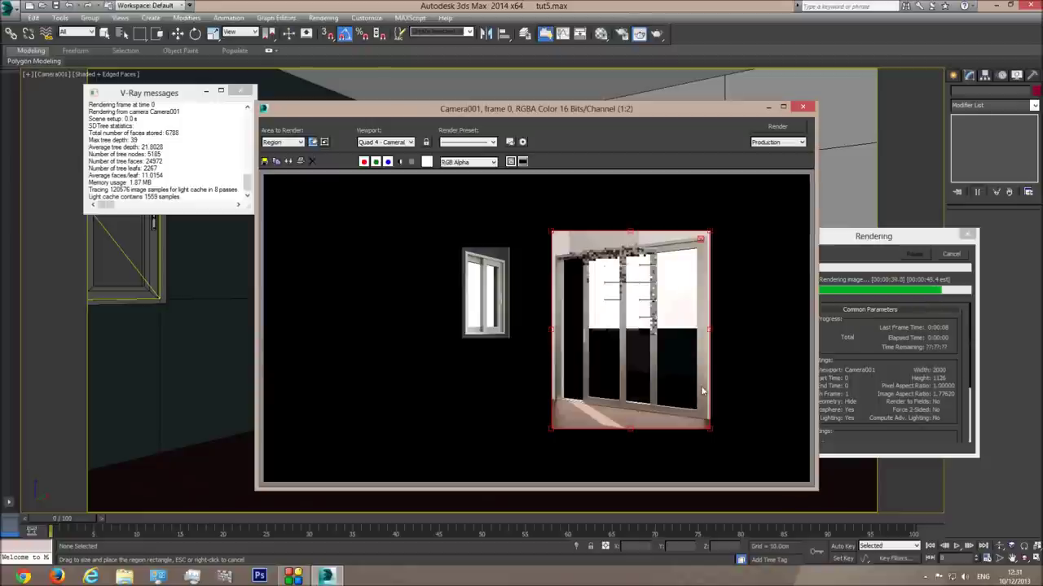
pyautogui.scroll(1, 704, 296)
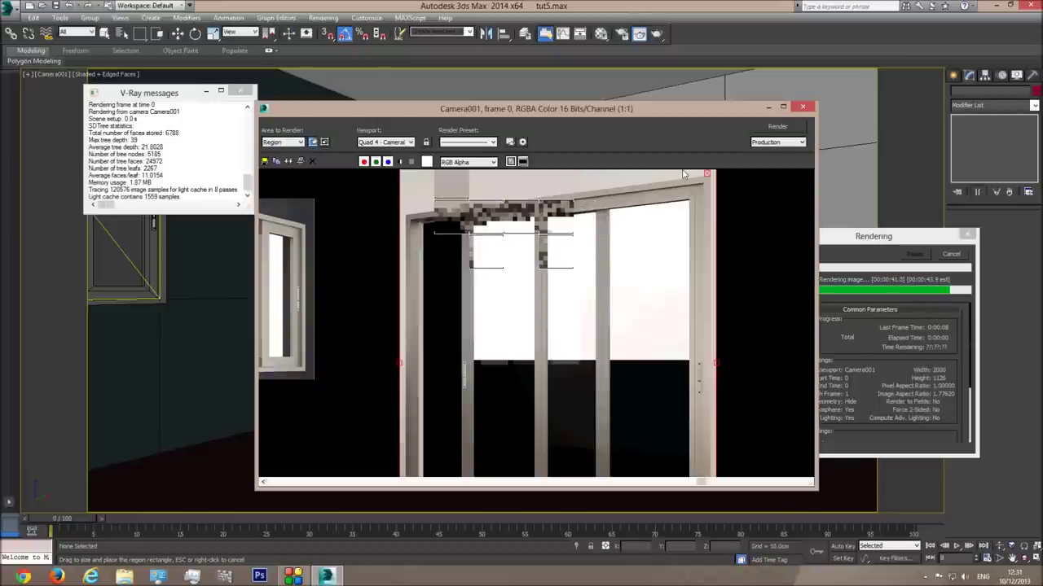
pyautogui.scroll(-1, 537, 353)
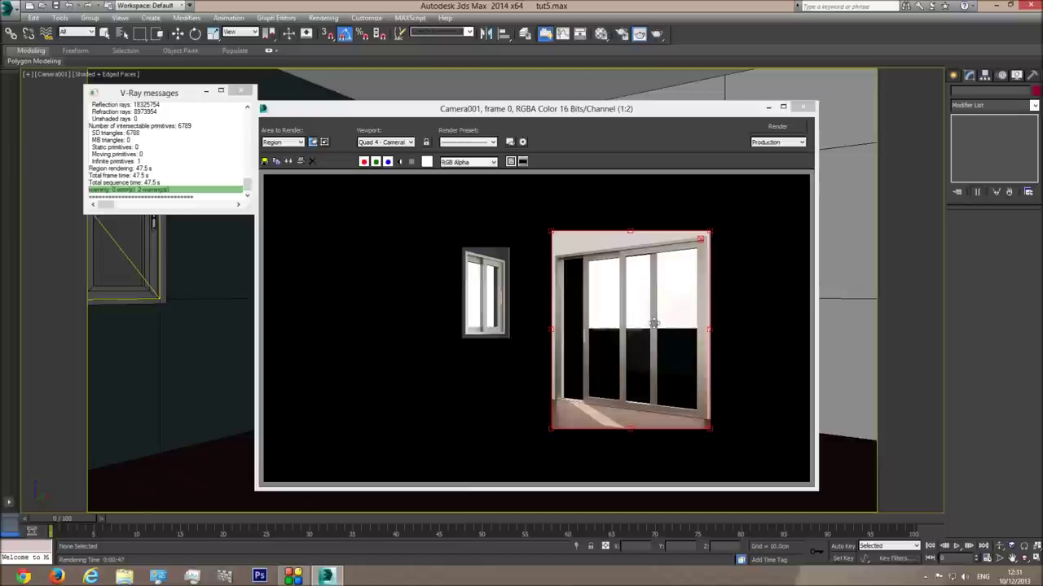
pyautogui.rightClick(629, 349)
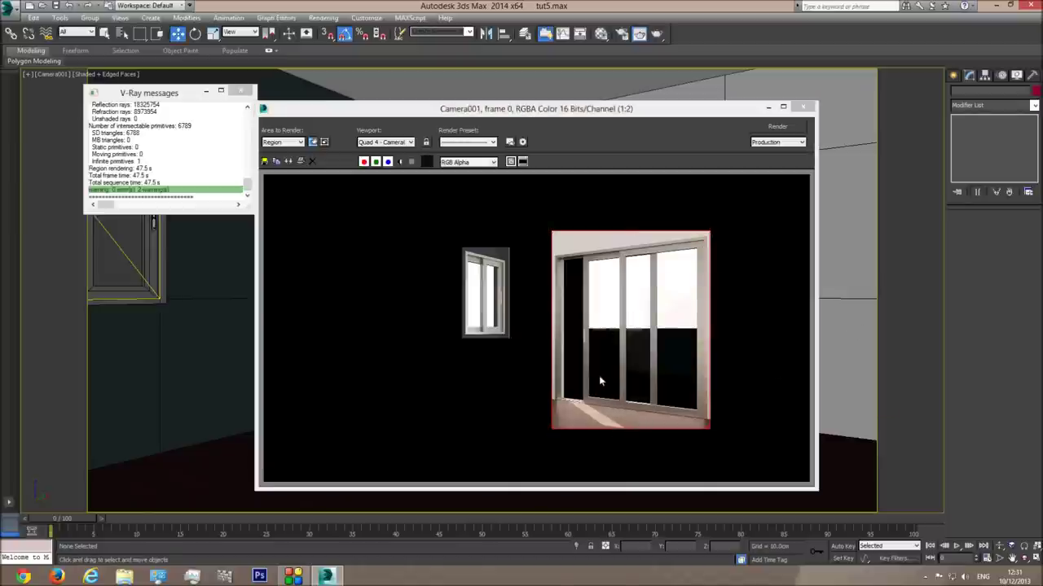
pyautogui.click(804, 108)
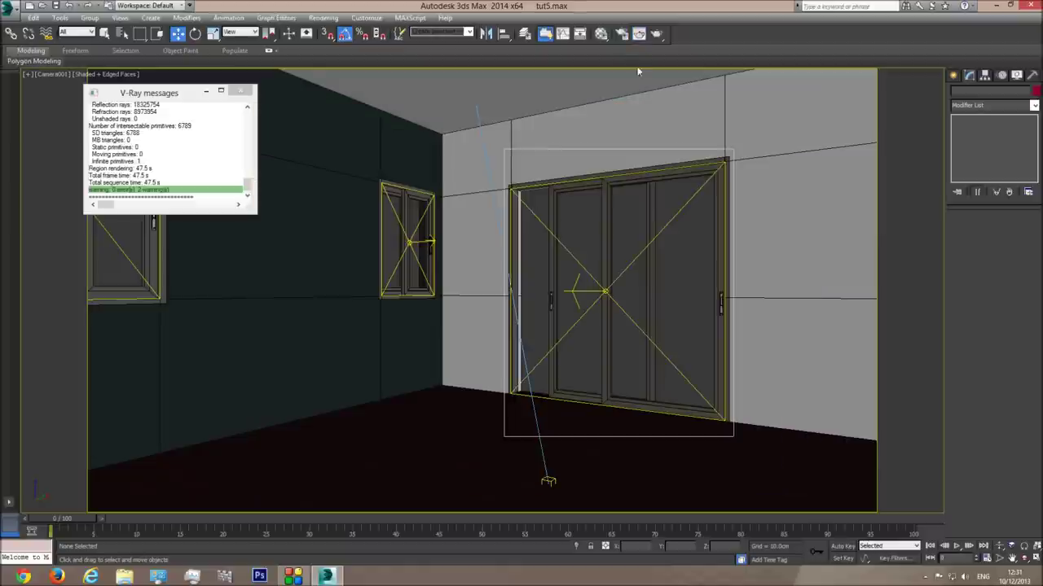
# Step: Open the Material Editor, check which objects use the multi/sub-object Material #107 with Select by Material, and close the object list
pyautogui.click(600, 34)
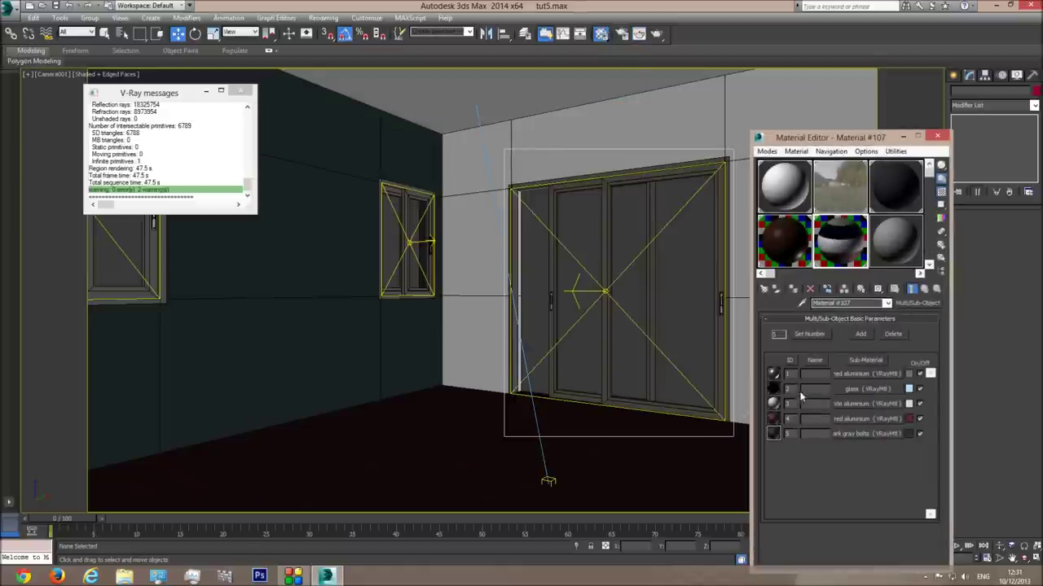
pyautogui.moveTo(857, 393); pyautogui.dragTo(899, 243)
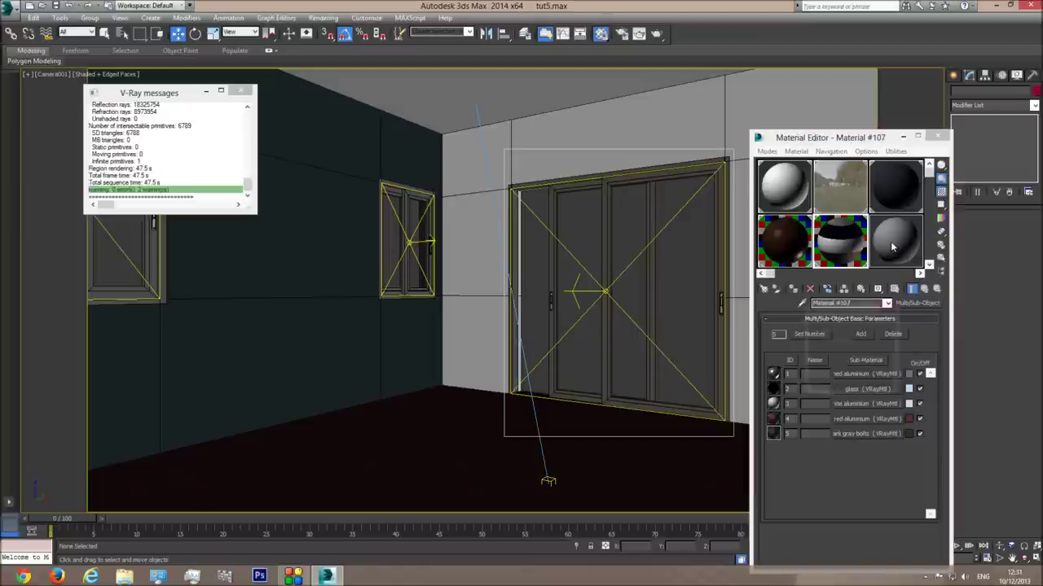
pyautogui.click(870, 388)
pyautogui.click(892, 248)
pyautogui.click(841, 234)
pyautogui.click(796, 153)
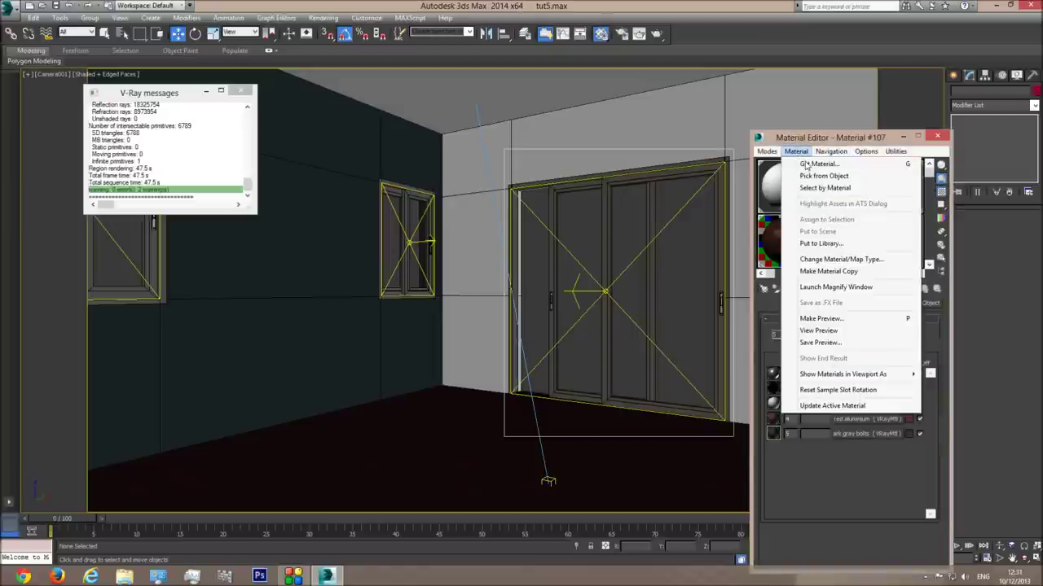
pyautogui.click(826, 188)
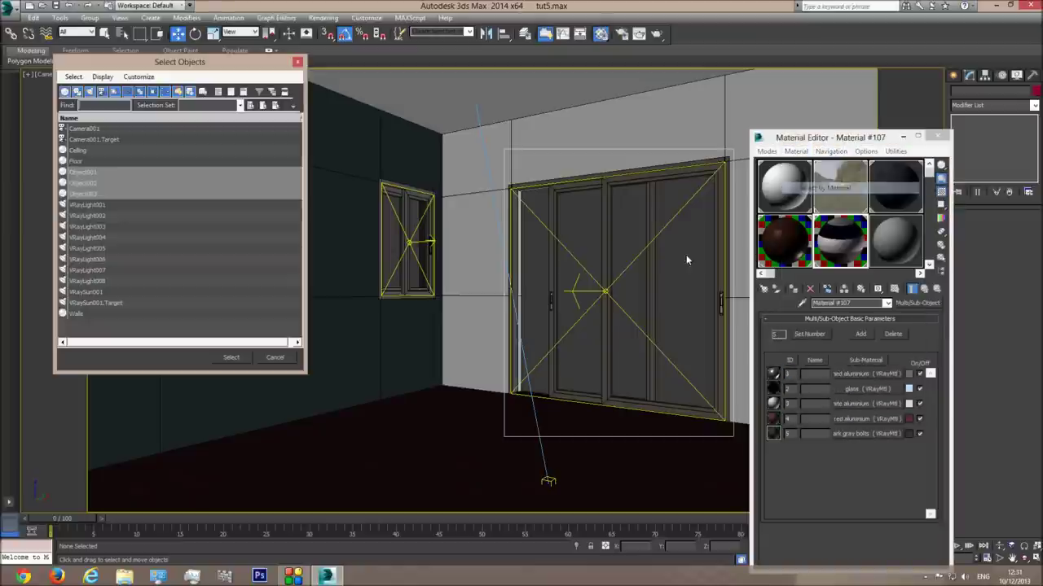
pyautogui.click(297, 62)
# Step: Pick the multi/sub-object material from the large sliding door with Pick from Object and select the door
pyautogui.click(808, 153)
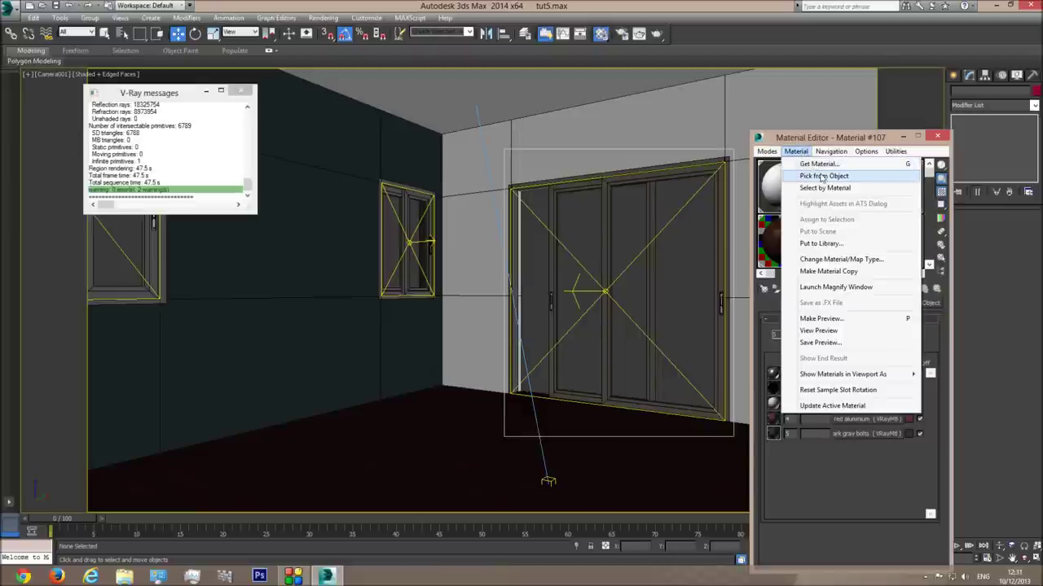
pyautogui.click(822, 177)
pyautogui.click(658, 171)
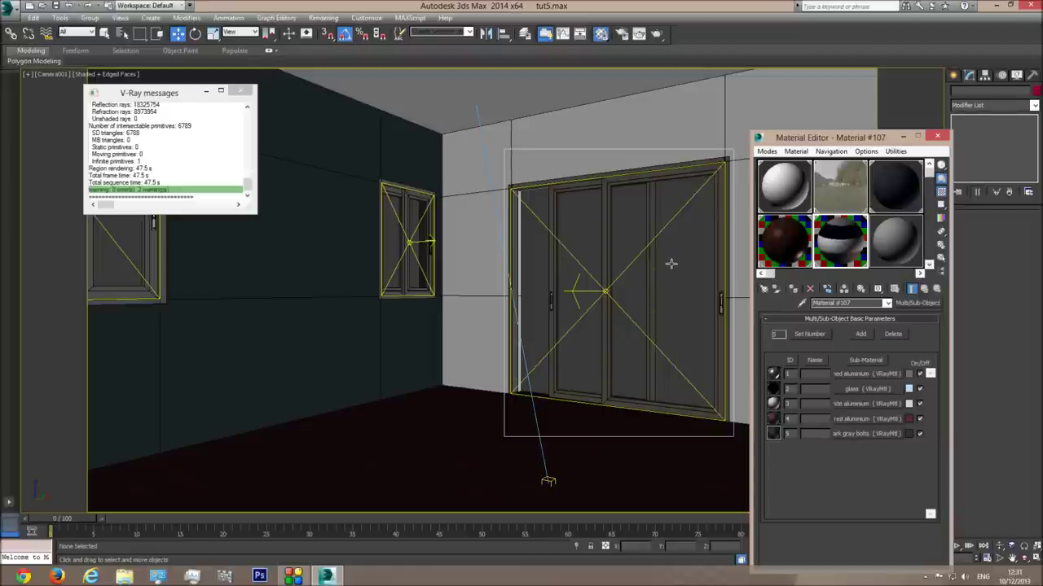
pyautogui.click(661, 301)
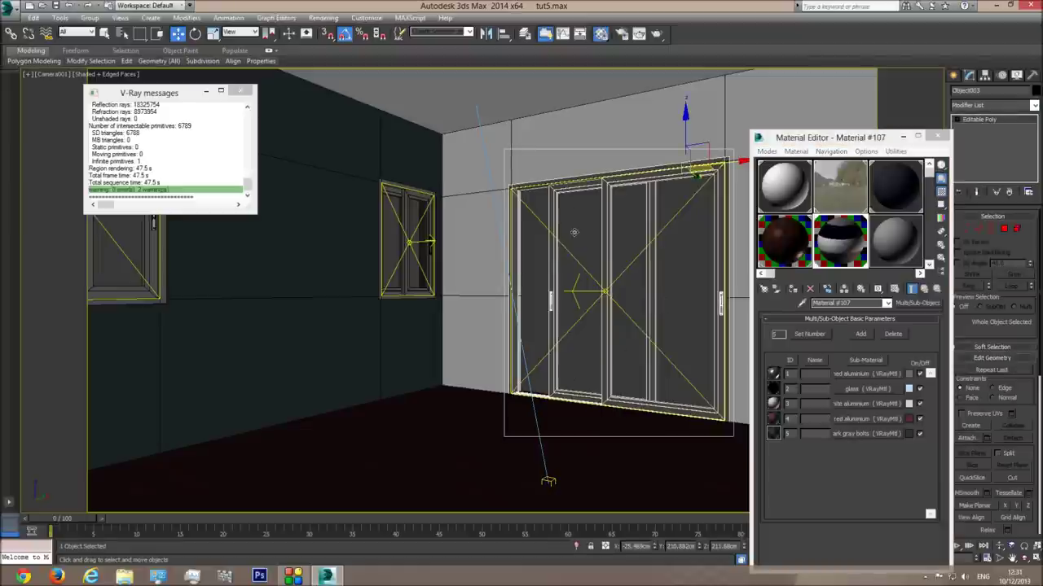
pyautogui.click(402, 215)
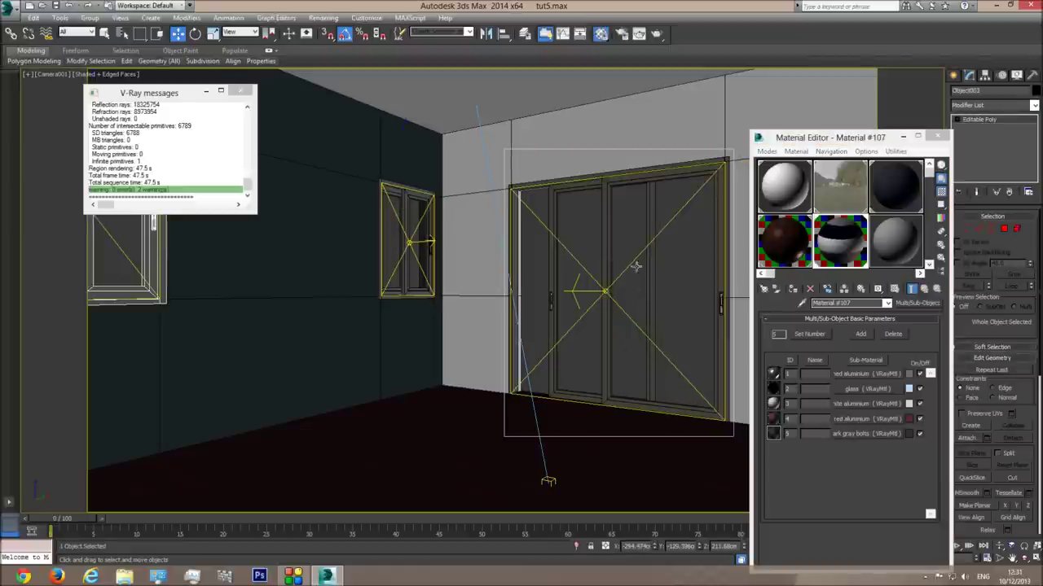
pyautogui.click(628, 290)
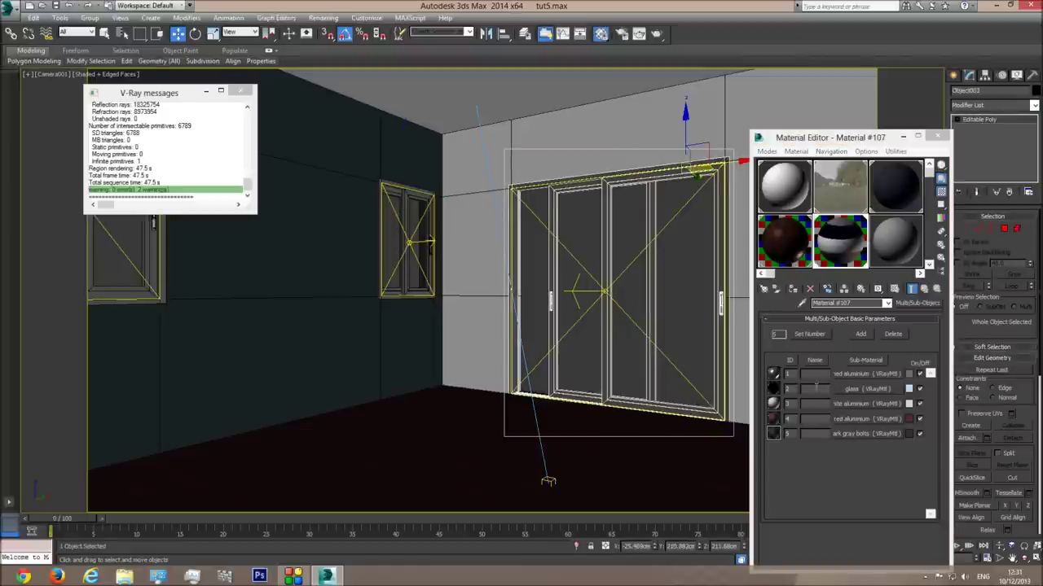
# Step: Load the glass sub-material into an empty sample slot as an instance, enable Affect shadows in its refraction settings, and close the editor
pyautogui.moveTo(867, 389); pyautogui.dragTo(890, 243)
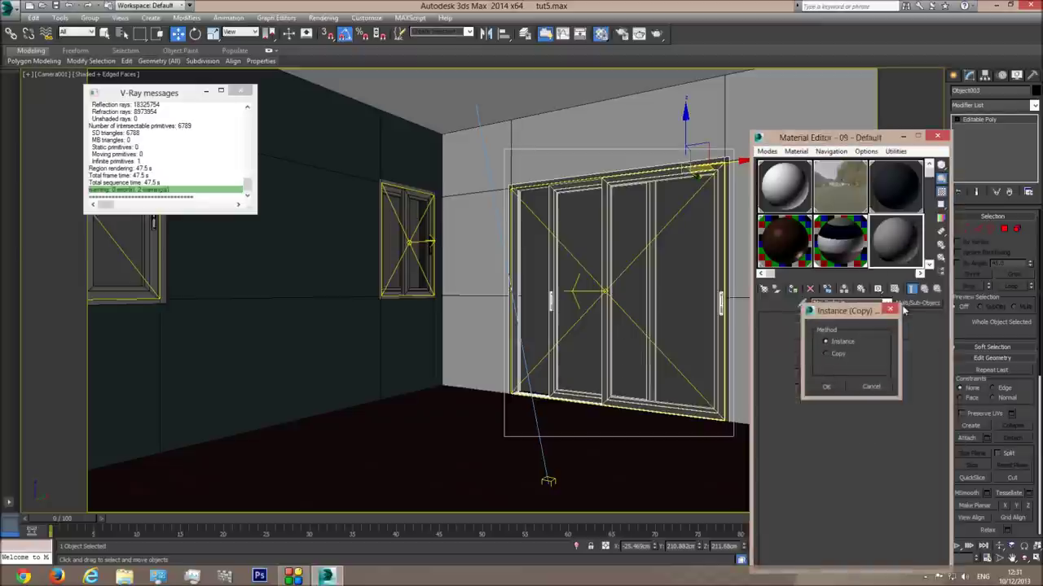
pyautogui.click(829, 386)
pyautogui.moveTo(868, 377); pyautogui.dragTo(866, 344)
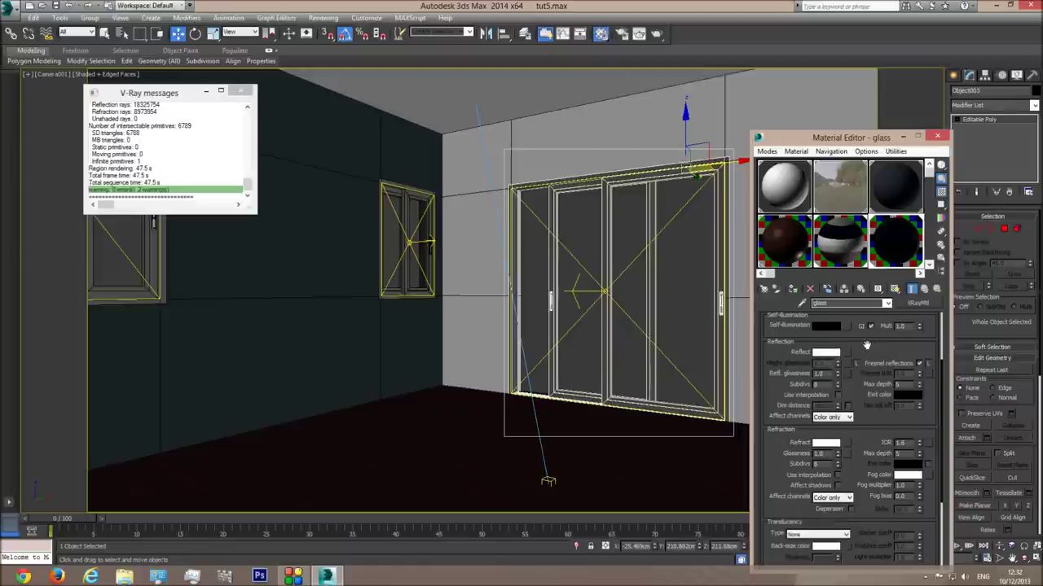
pyautogui.moveTo(867, 345); pyautogui.dragTo(866, 337)
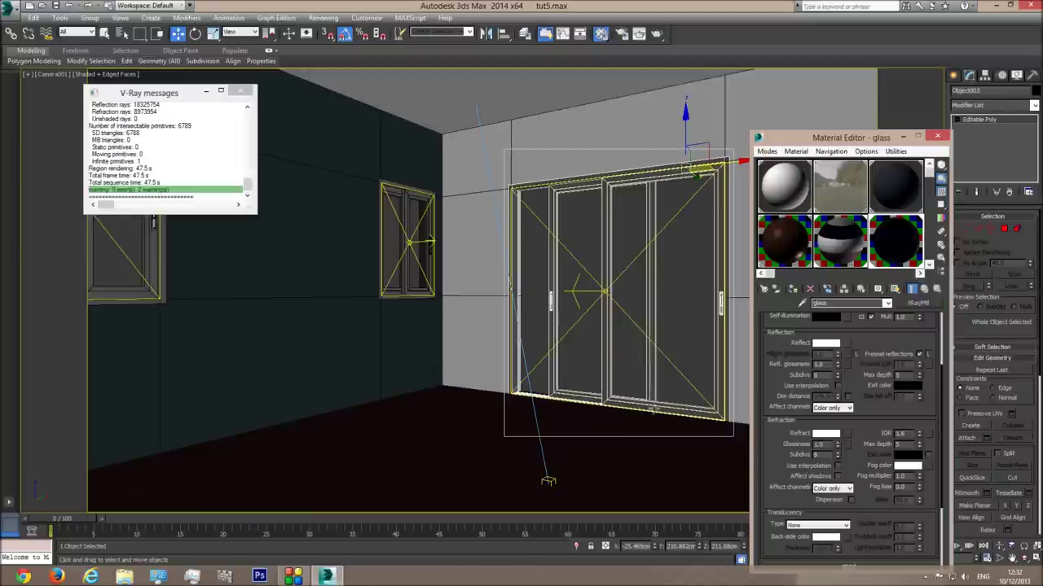
pyautogui.click(838, 476)
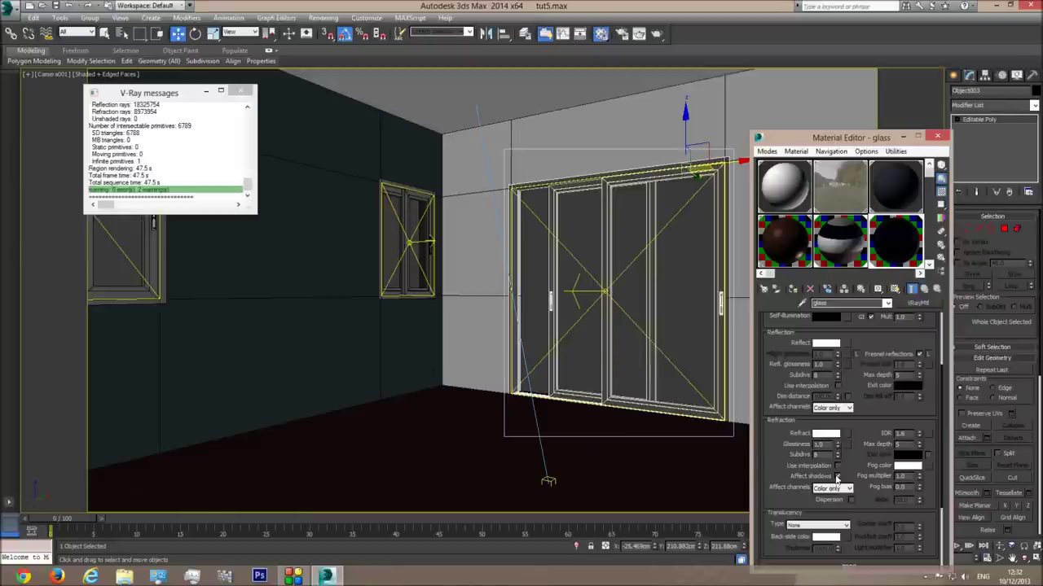
pyautogui.click(936, 136)
# Step: Render the sliding door region again, examine its frame, glass and floor light up close, and cancel the render
pyautogui.hotkey('shift', 'q')
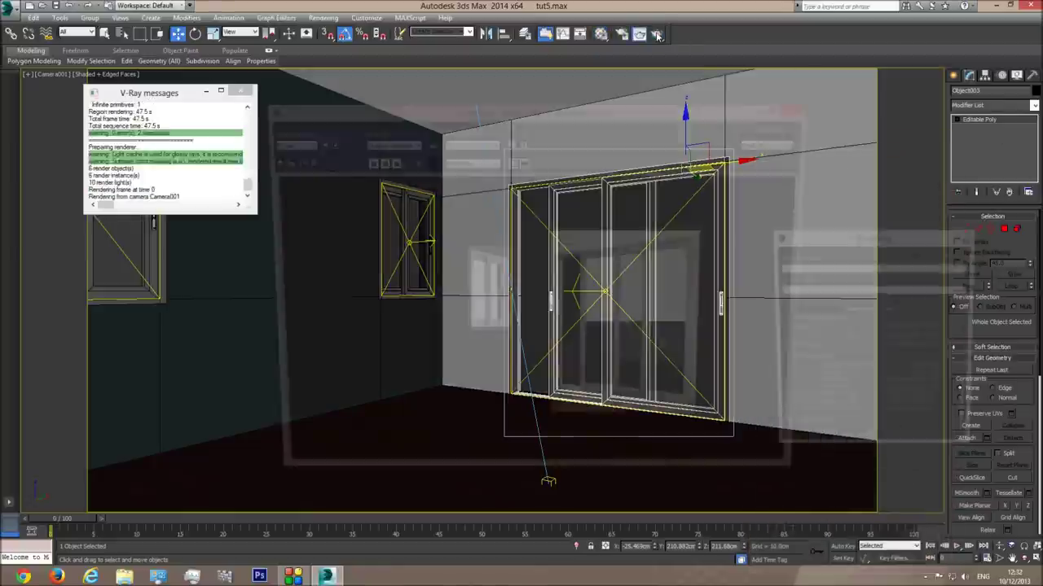
pyautogui.scroll(1, 654, 438)
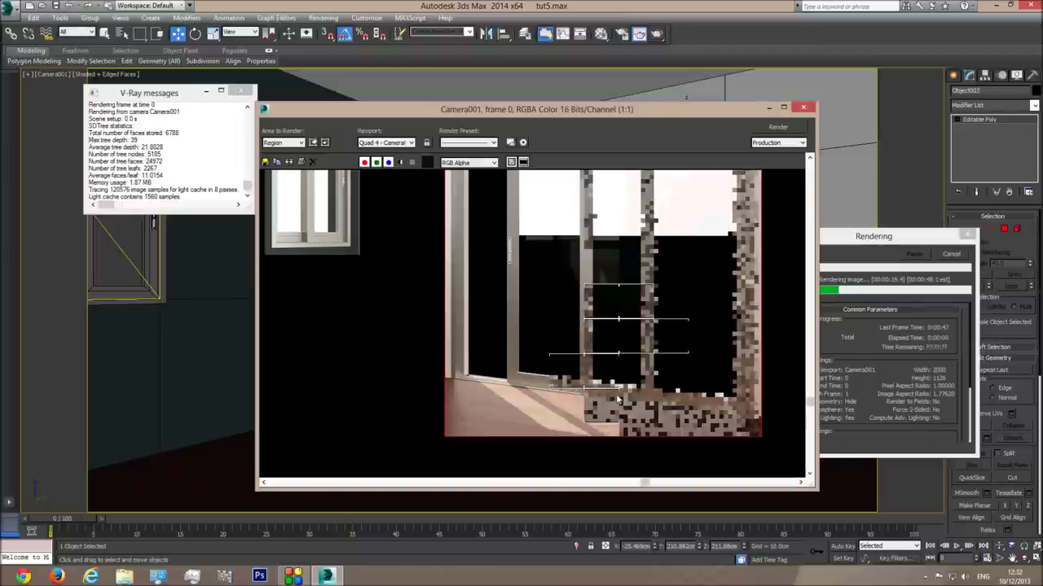
pyautogui.scroll(-1, 657, 421)
pyautogui.scroll(1, 654, 414)
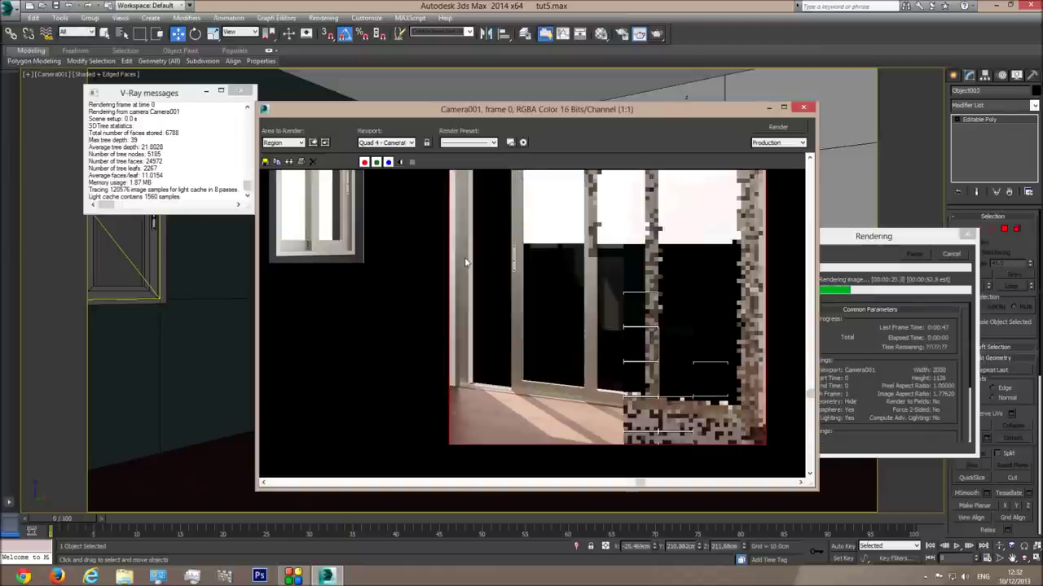
pyautogui.click(946, 252)
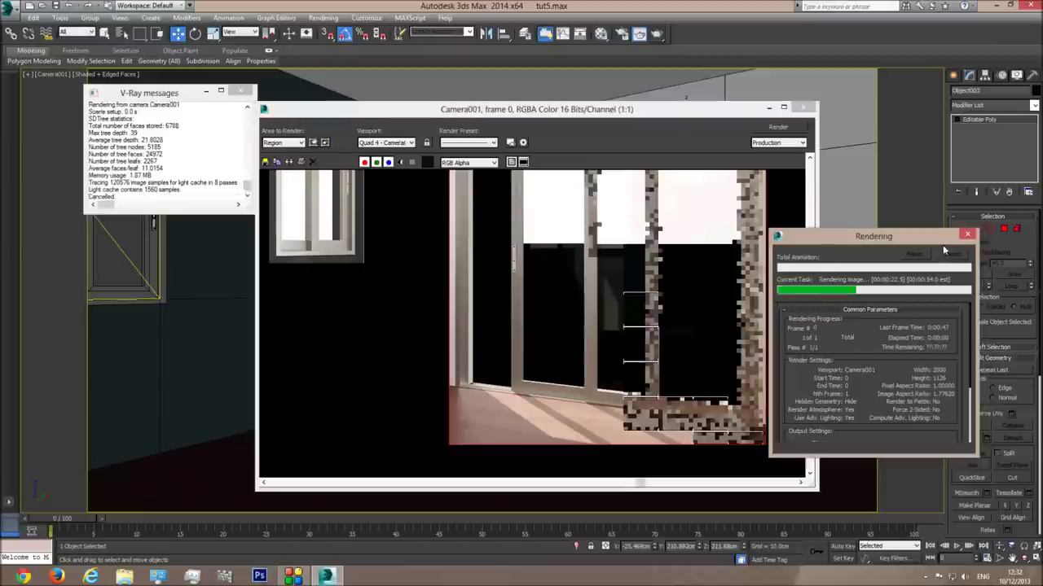
# Step: Load the brushed aluminium sub-material into an empty sample slot as an instance and set its reflection subdivs to 32
pyautogui.click(600, 33)
pyautogui.click(846, 244)
pyautogui.click(929, 265)
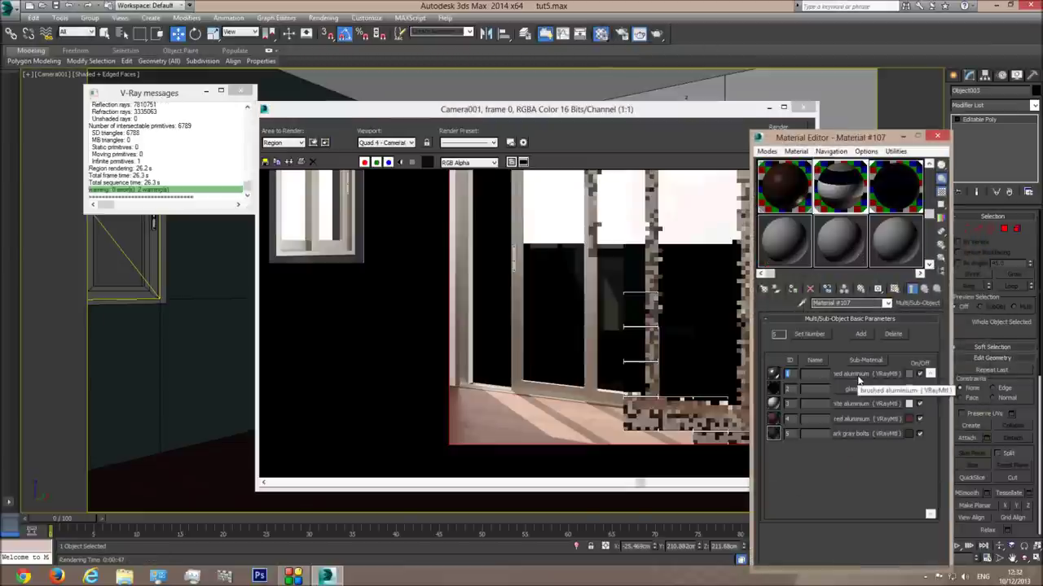
pyautogui.moveTo(859, 376); pyautogui.dragTo(786, 250)
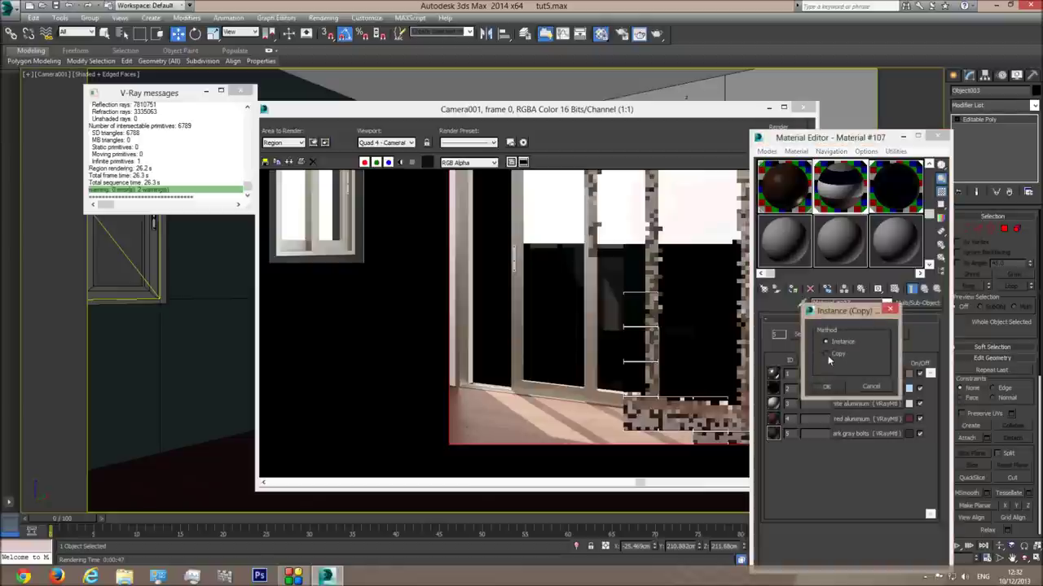
pyautogui.click(832, 390)
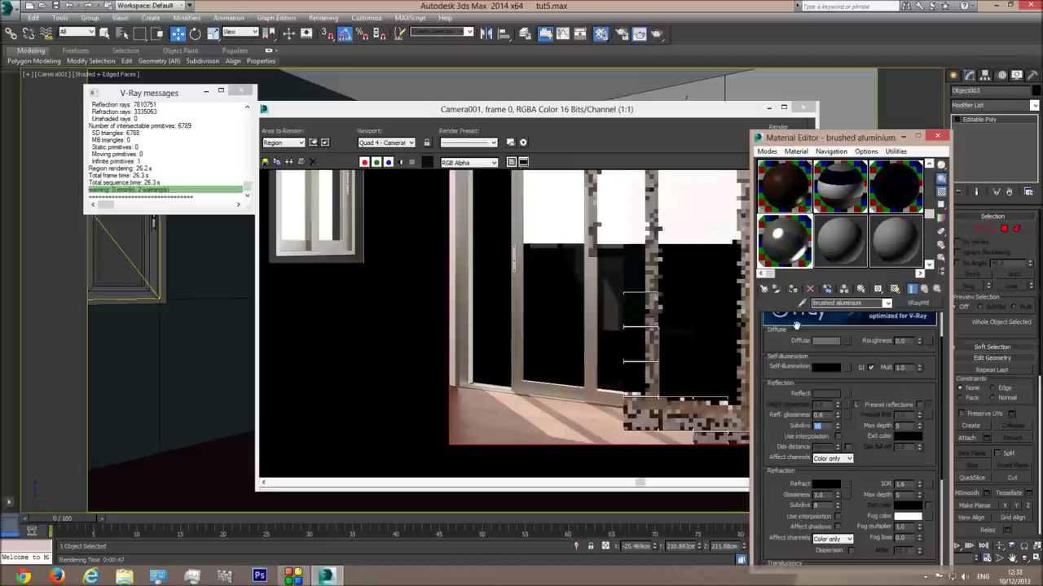
pyautogui.write('8')
# Step: Shrink the render region to a small part of the sliding door's left frame and render it in Production mode
pyautogui.click(287, 143)
pyautogui.click(282, 168)
pyautogui.moveTo(766, 446); pyautogui.dragTo(557, 239)
pyautogui.moveTo(515, 201); pyautogui.dragTo(502, 382)
pyautogui.moveTo(558, 241); pyautogui.dragTo(460, 292)
pyautogui.click(770, 128)
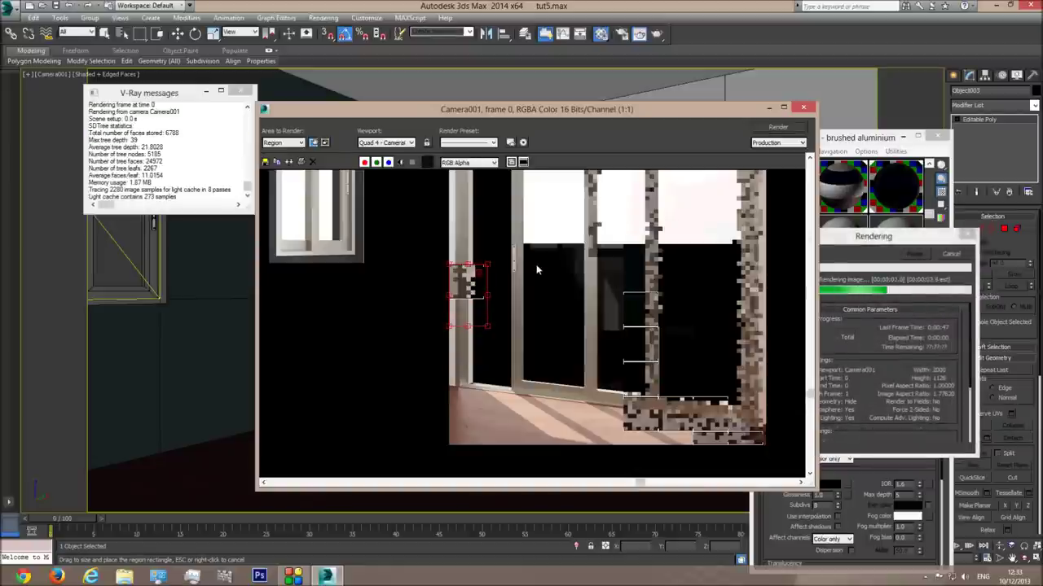
# Step: Set the area to render back to View and close the rendered frame window
pyautogui.click(278, 144)
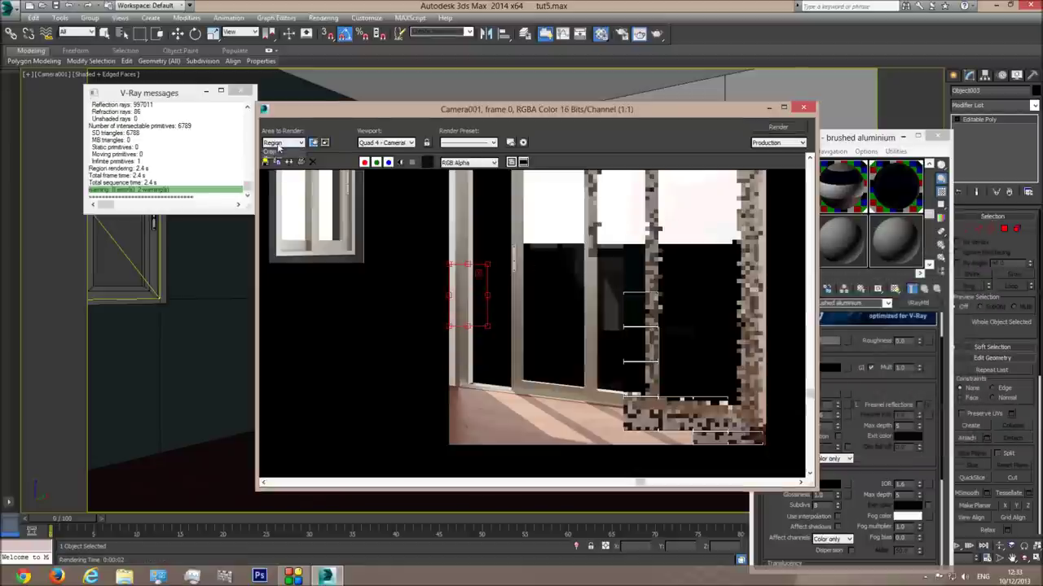
pyautogui.click(277, 152)
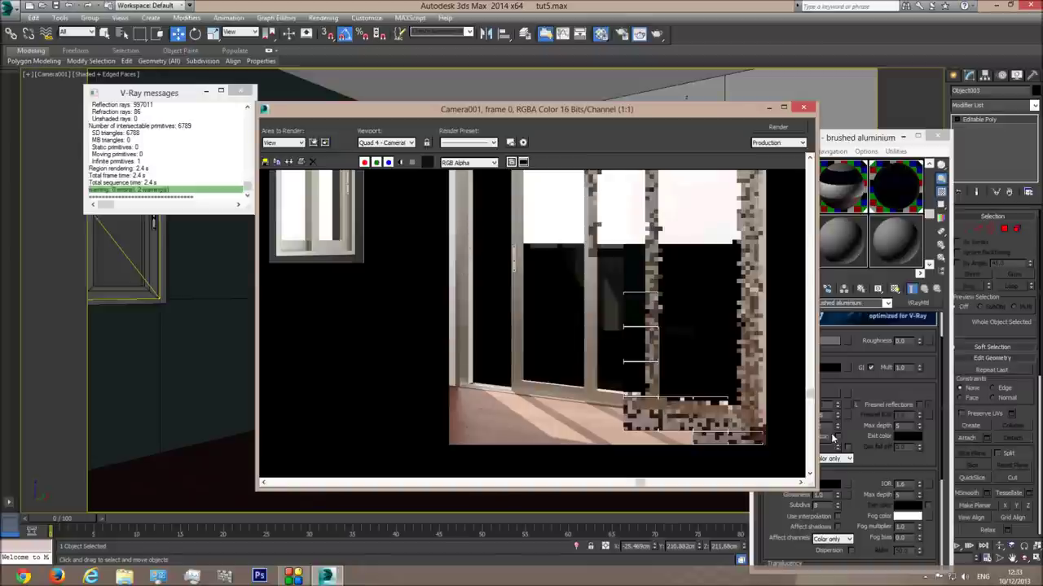
pyautogui.click(803, 107)
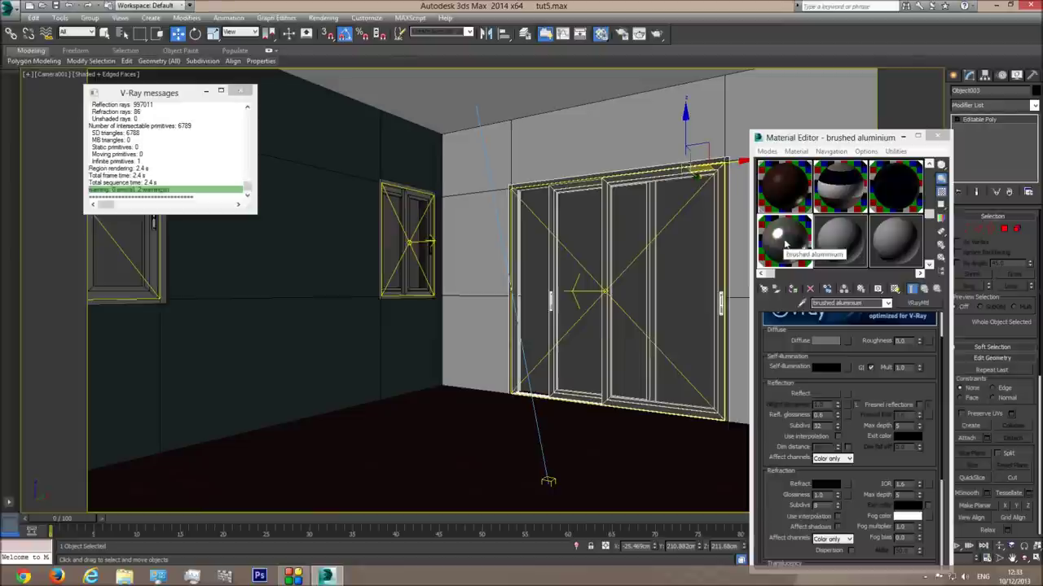
# Step: Reopen the last rendered frame, examine the door's aluminium frame and handle up close, and close it and the Material Editor
pyautogui.click(638, 34)
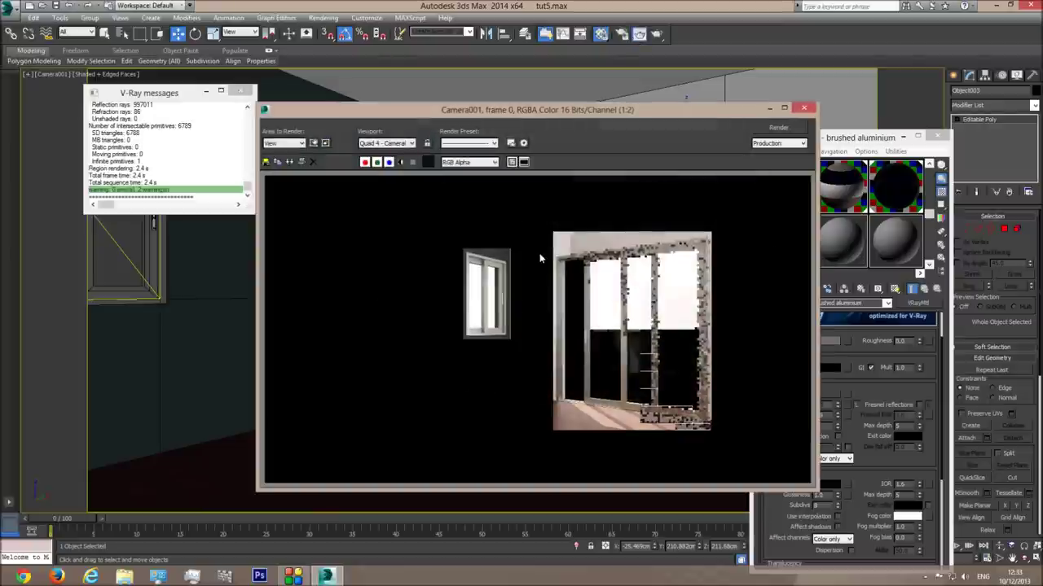
pyautogui.scroll(2, 480, 337)
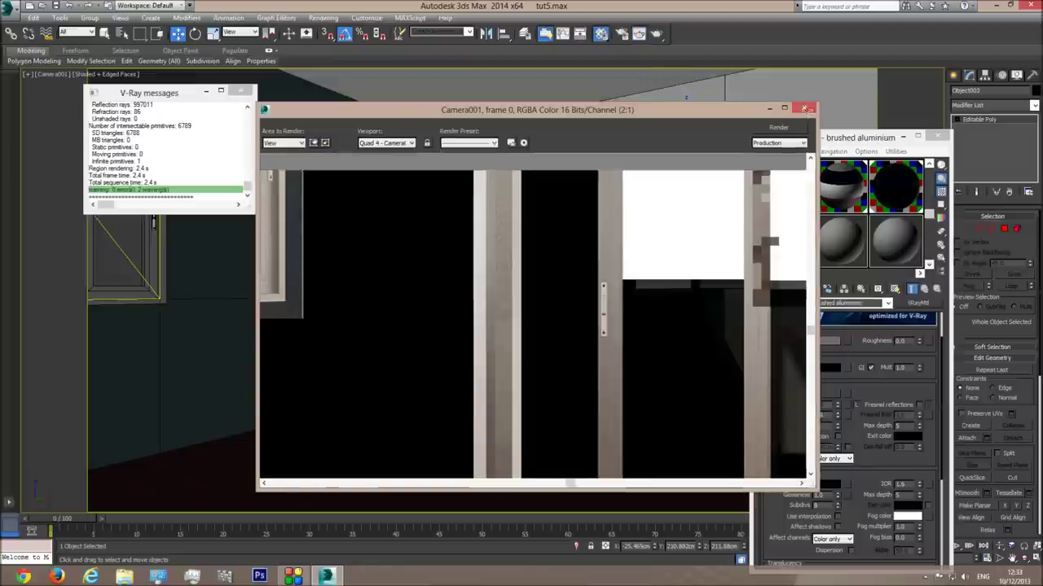
pyautogui.click(803, 107)
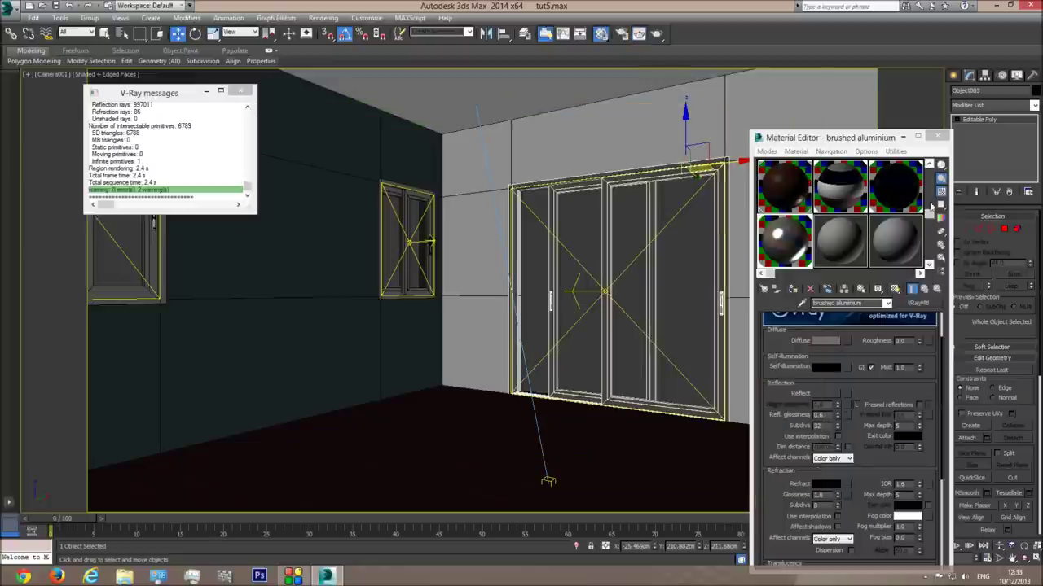
pyautogui.click(941, 136)
# Step: With the sliding door selected, try DMC sampler noise thresholds of 0.005 and 0.002 in Render Setup, set it to 0.01 and close the setup
pyautogui.click(537, 262)
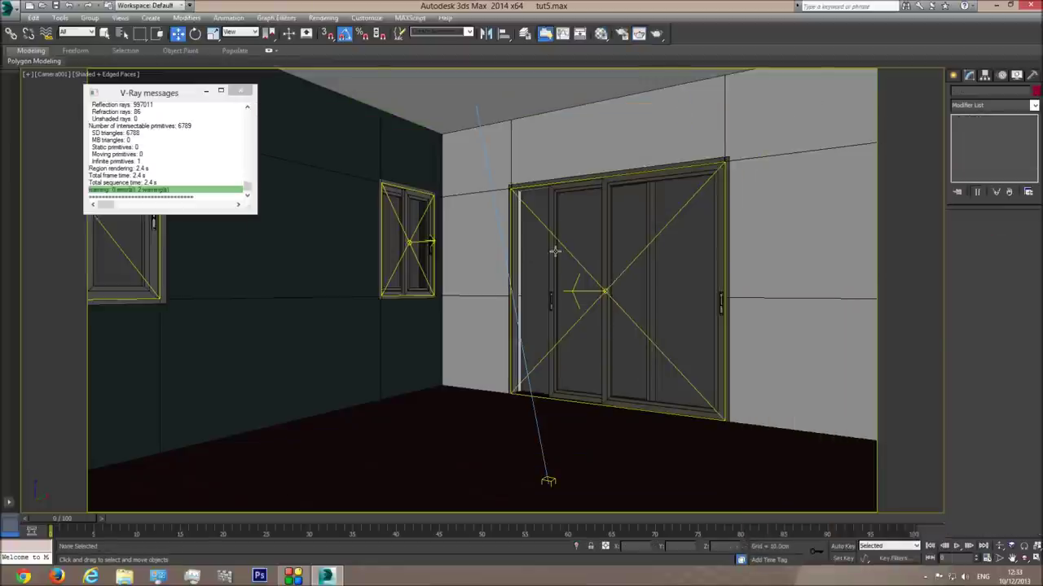
pyautogui.click(556, 251)
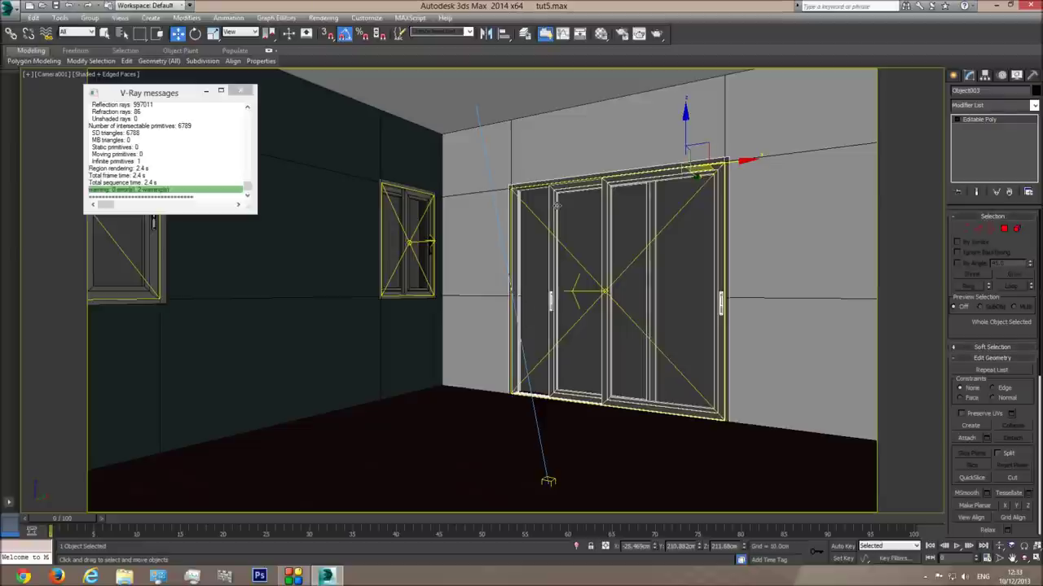
pyautogui.click(620, 34)
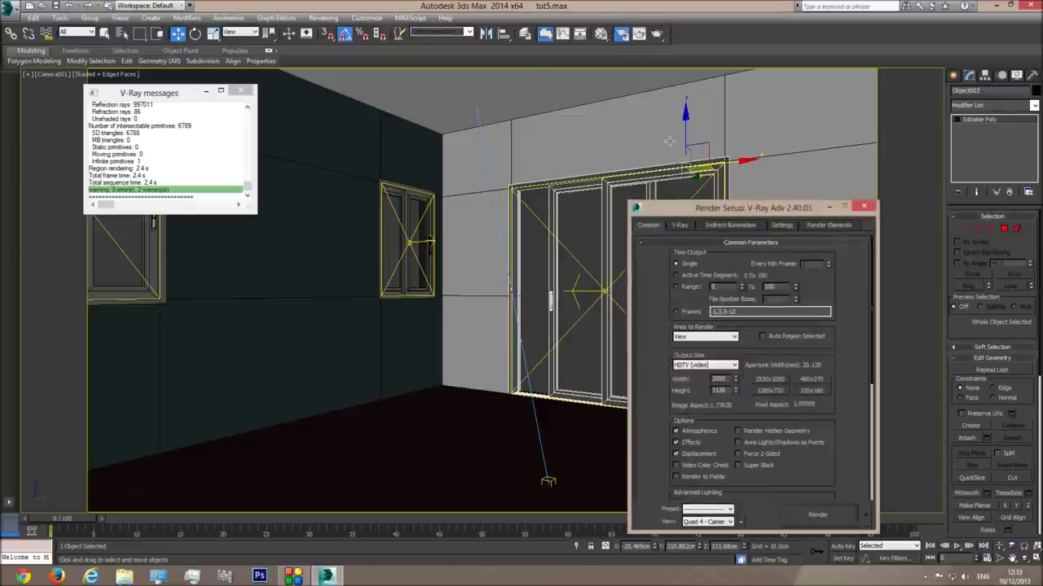
pyautogui.click(781, 226)
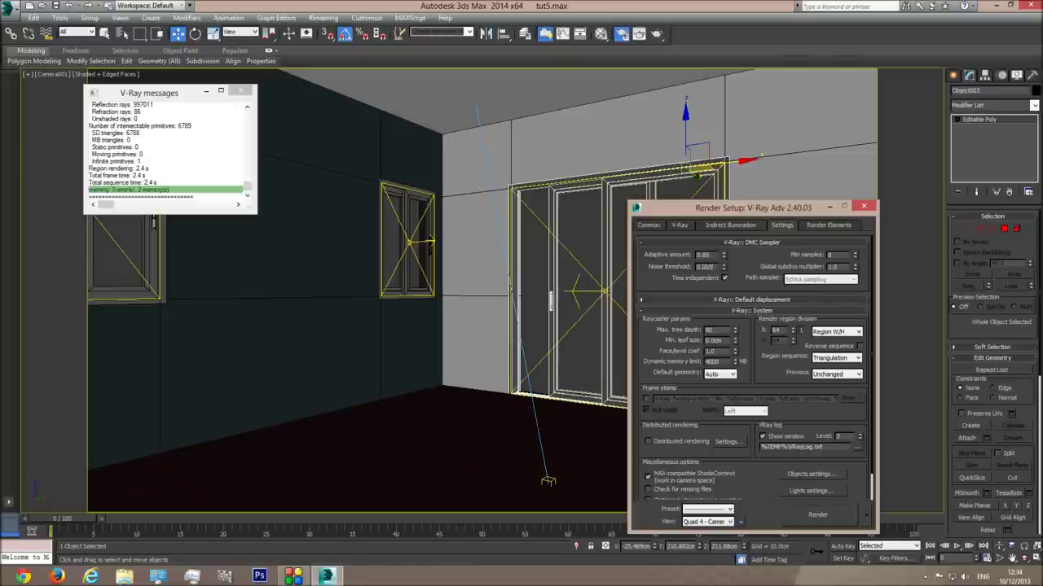
pyautogui.doubleClick(703, 267)
pyautogui.click(712, 268)
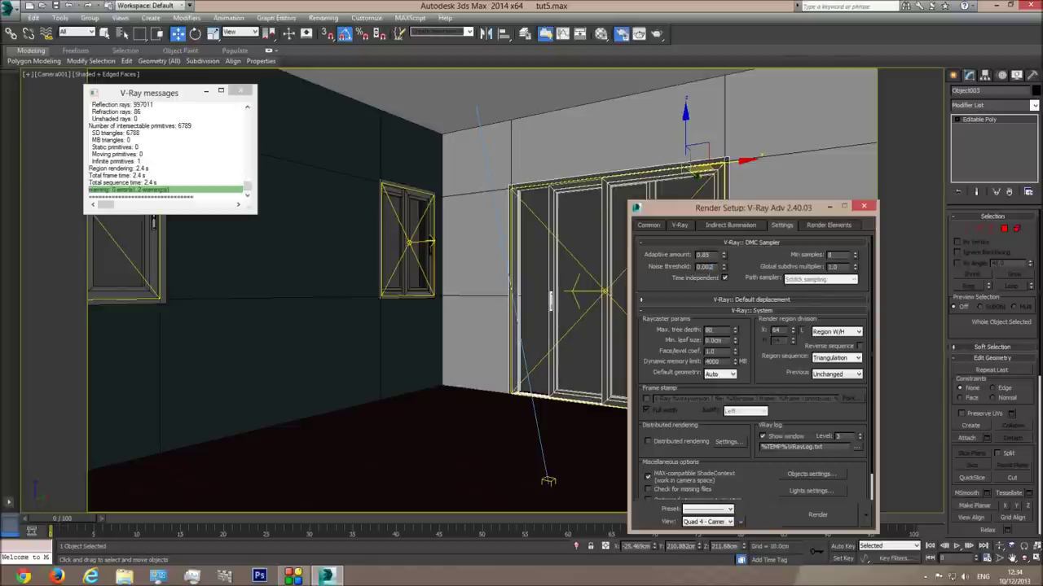
pyautogui.click(707, 267)
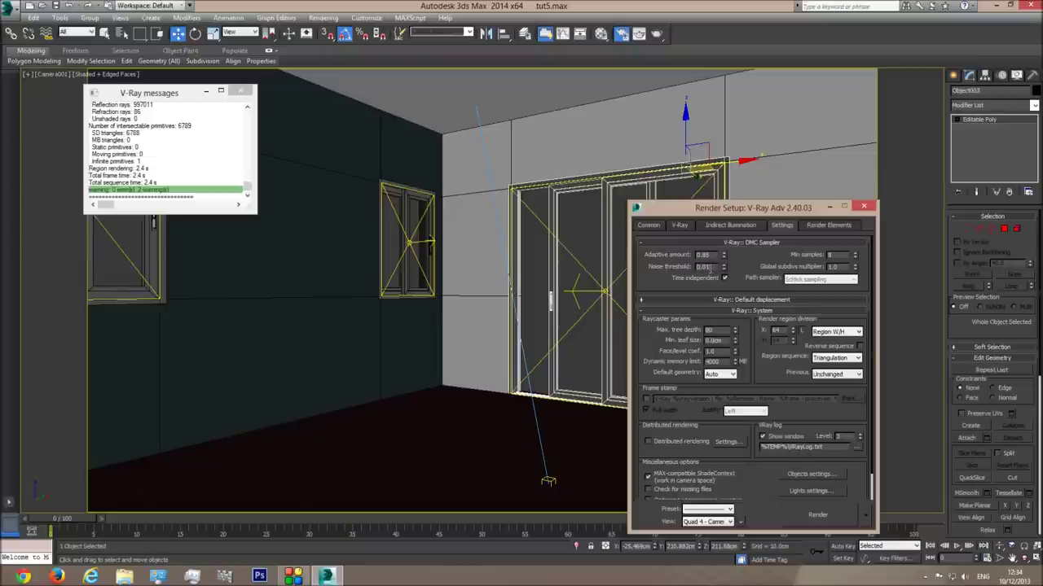
pyautogui.click(864, 206)
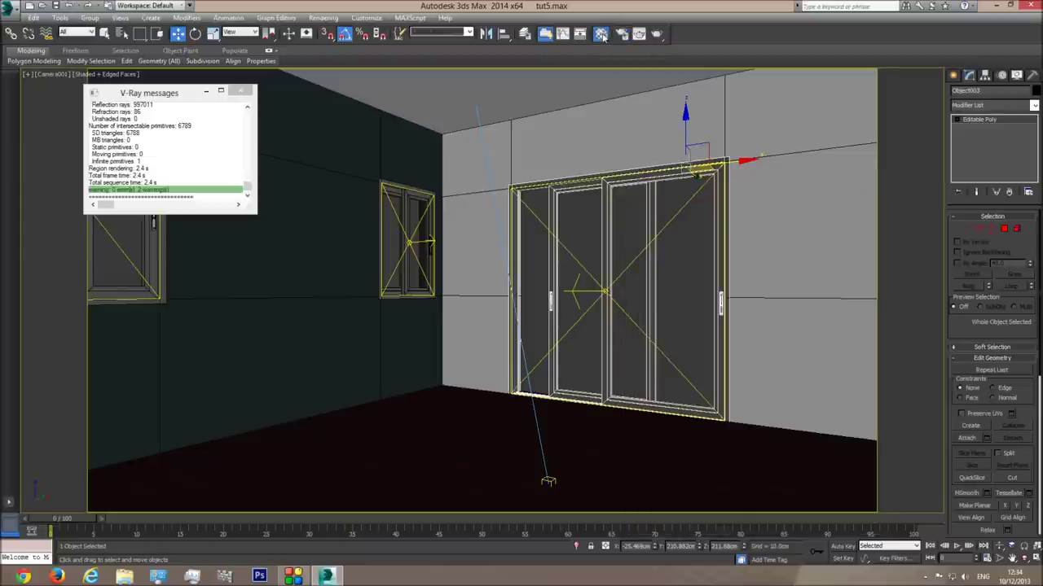
# Step: Review the brushed aluminium material and the DMC sampler settings, close both windows and clear the selection
pyautogui.click(600, 34)
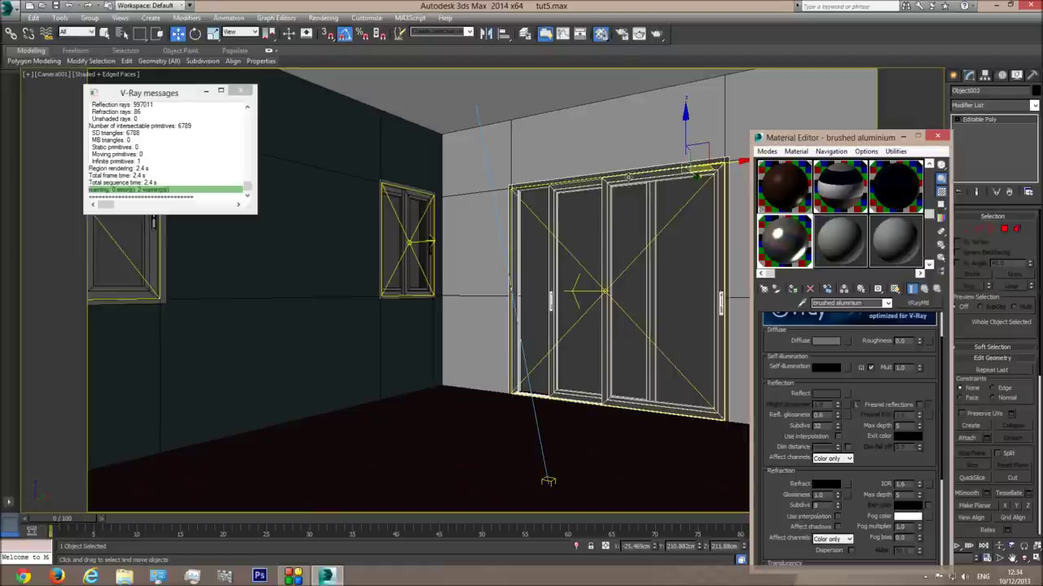
pyautogui.click(621, 33)
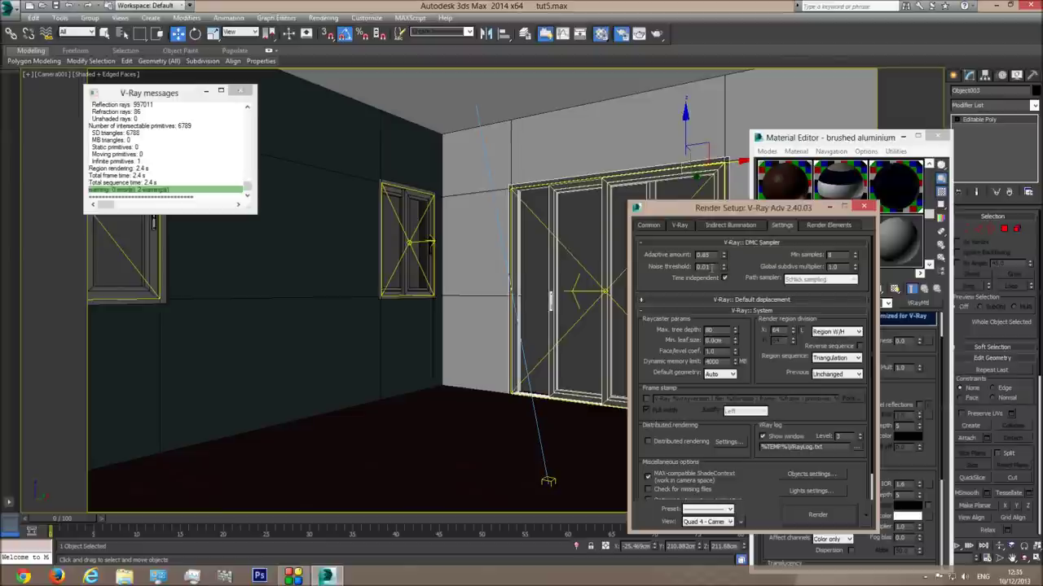
pyautogui.click(863, 207)
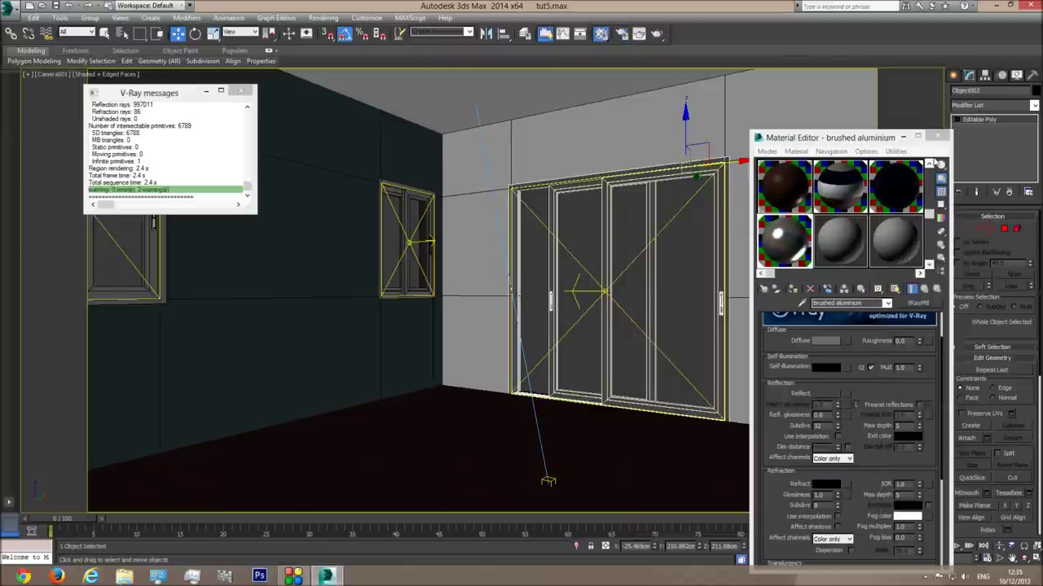
pyautogui.click(934, 137)
pyautogui.click(527, 255)
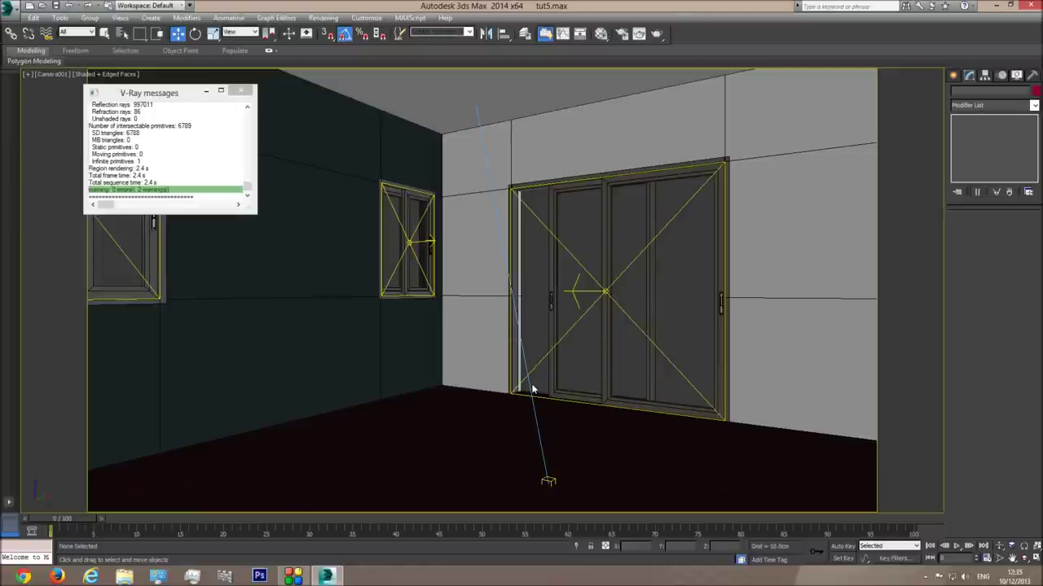
# Step: In the top view, reveal all hidden objects and hide the outline surrounding the room again
pyautogui.press('t')
pyautogui.moveTo(610, 333); pyautogui.dragTo(569, 345, button='middle')
pyautogui.scroll(-4, 569, 346)
pyautogui.rightClick(516, 261)
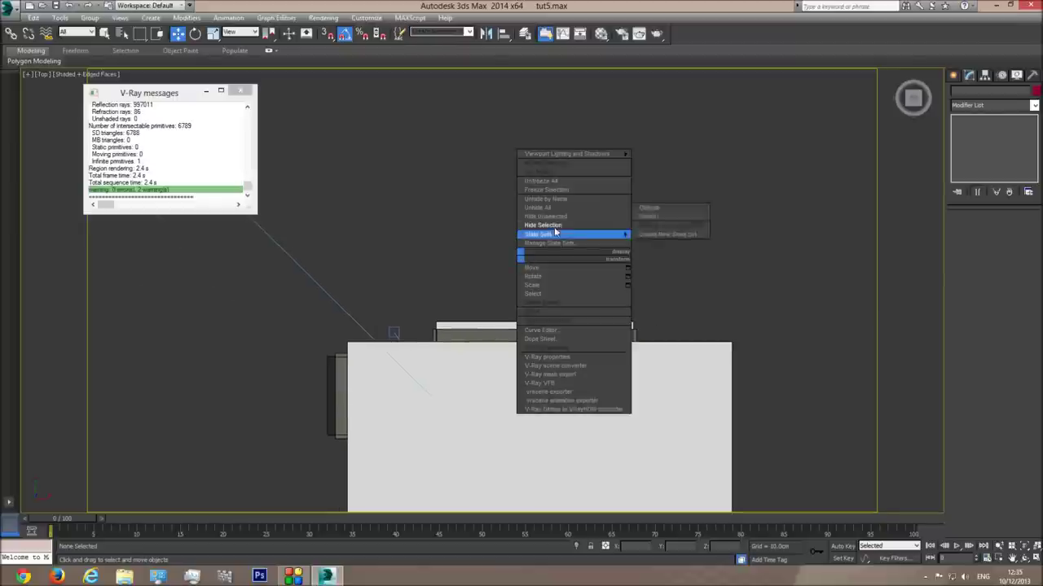
pyautogui.click(552, 209)
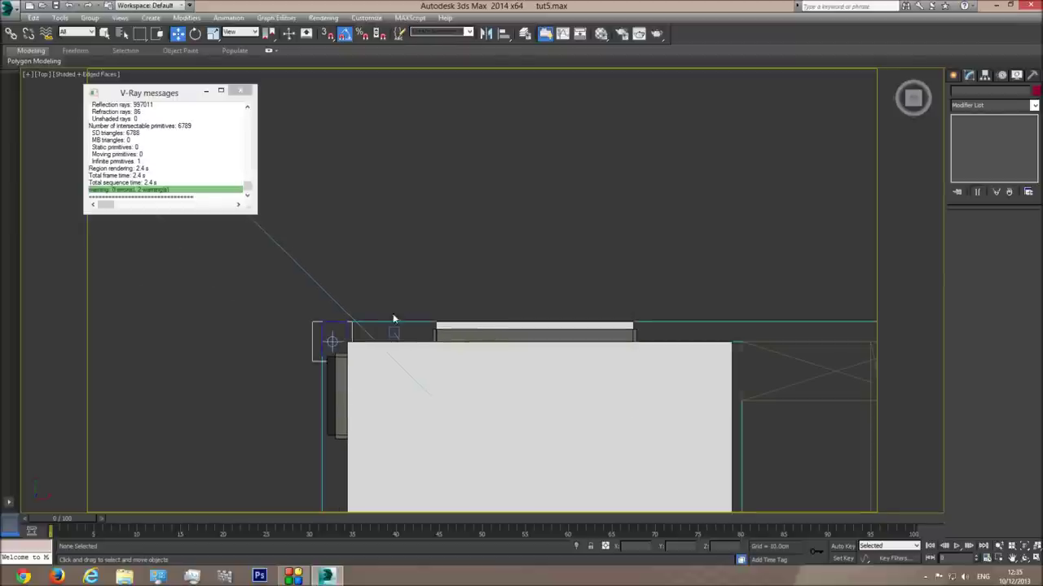
pyautogui.click(707, 325)
pyautogui.rightClick(707, 325)
pyautogui.click(725, 292)
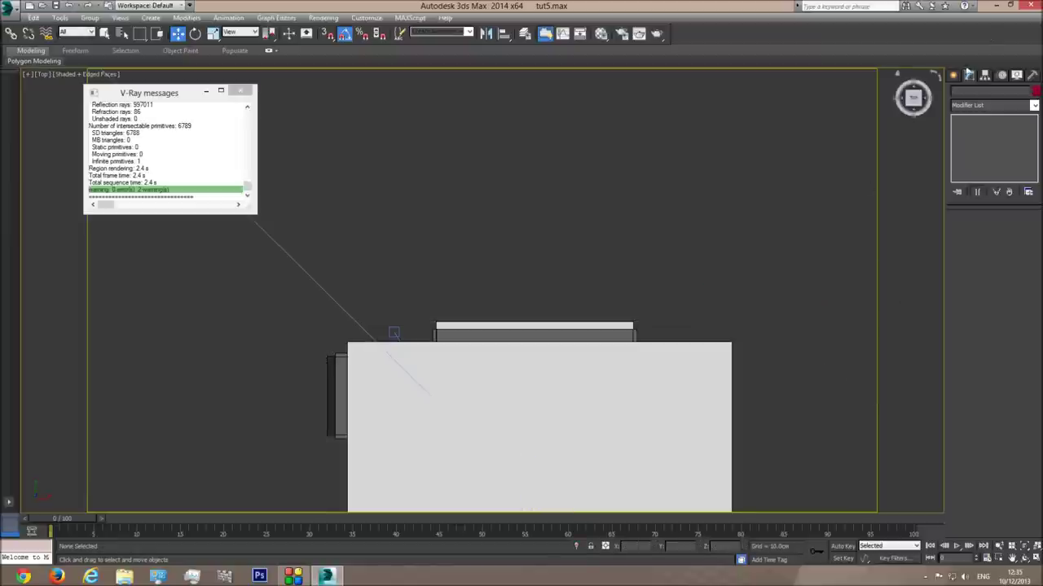
# Step: In the wireframe top view, draw a plane outside the sliding door, about 127 cm long and 317 cm wide
pyautogui.click(954, 75)
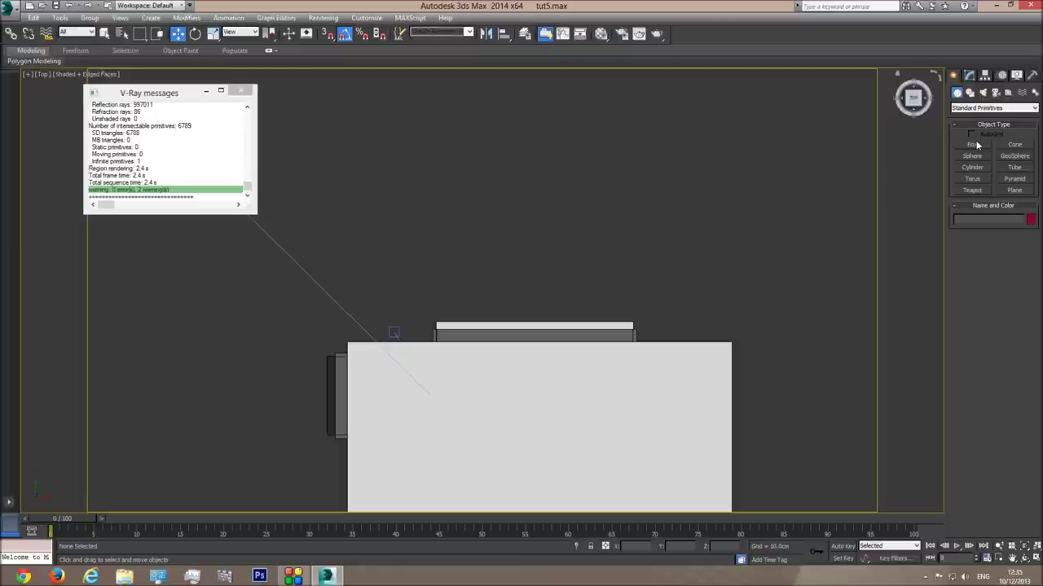
pyautogui.click(1013, 190)
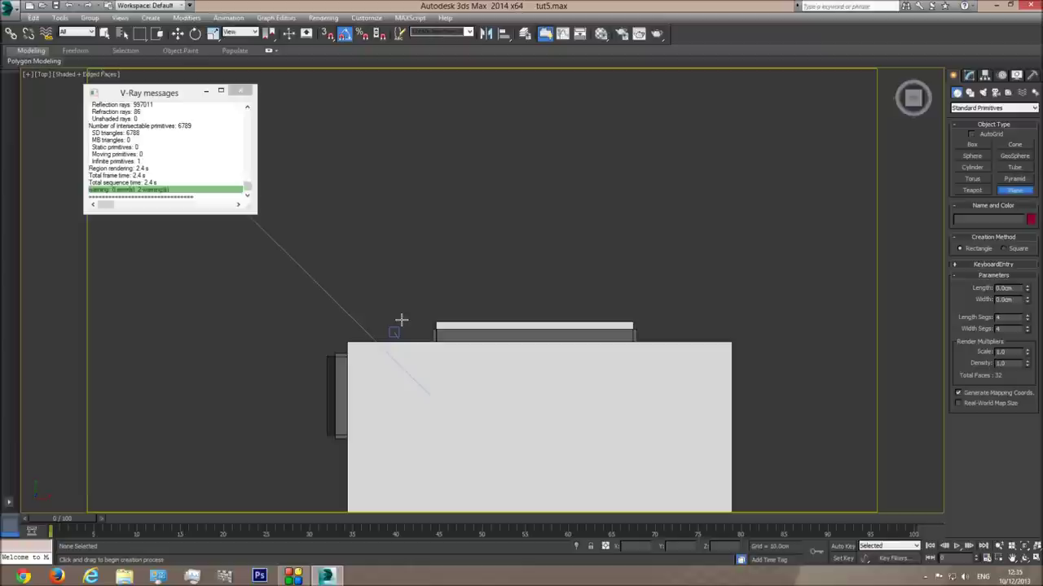
pyautogui.press('F3')
pyautogui.moveTo(401, 320)
pyautogui.mouseDown()
pyautogui.moveTo(584, 245)
pyautogui.moveTo(710, 216)
pyautogui.moveTo(714, 196)
pyautogui.mouseUp()
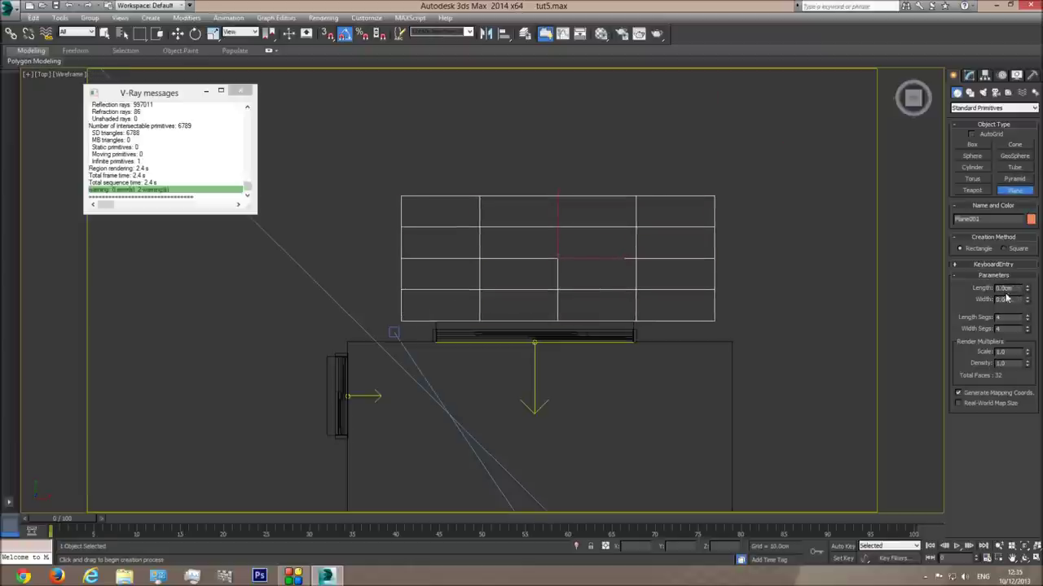
# Step: Set the plane's width to 300 cm and its length to 150 cm
pyautogui.click(969, 74)
pyautogui.doubleClick(1009, 241)
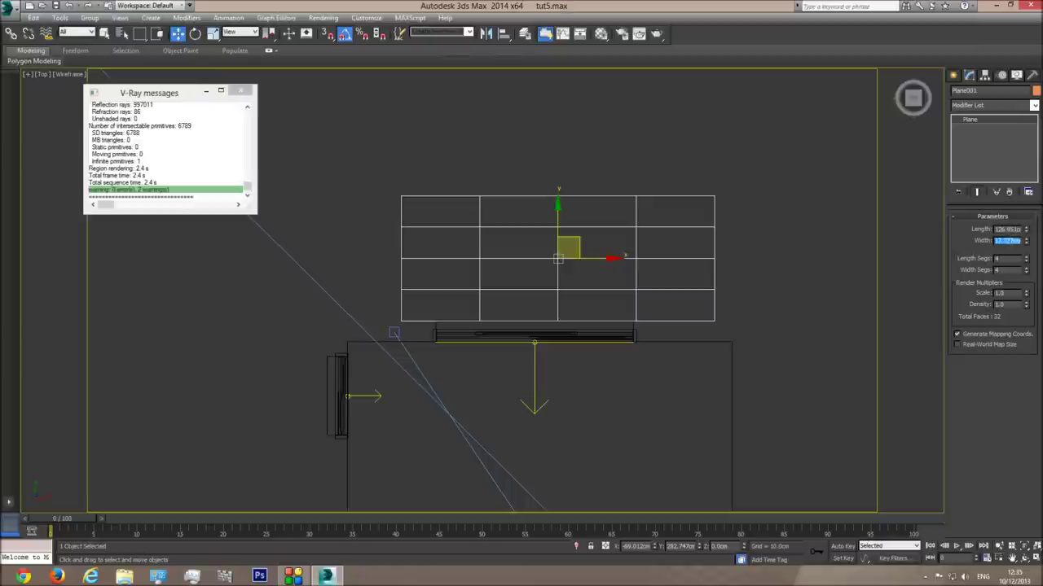
pyautogui.write('300')
pyautogui.press('Return')
pyautogui.doubleClick(1010, 229)
pyautogui.write('3')
pyautogui.press('Return')
pyautogui.write('150')
pyautogui.press('Return')
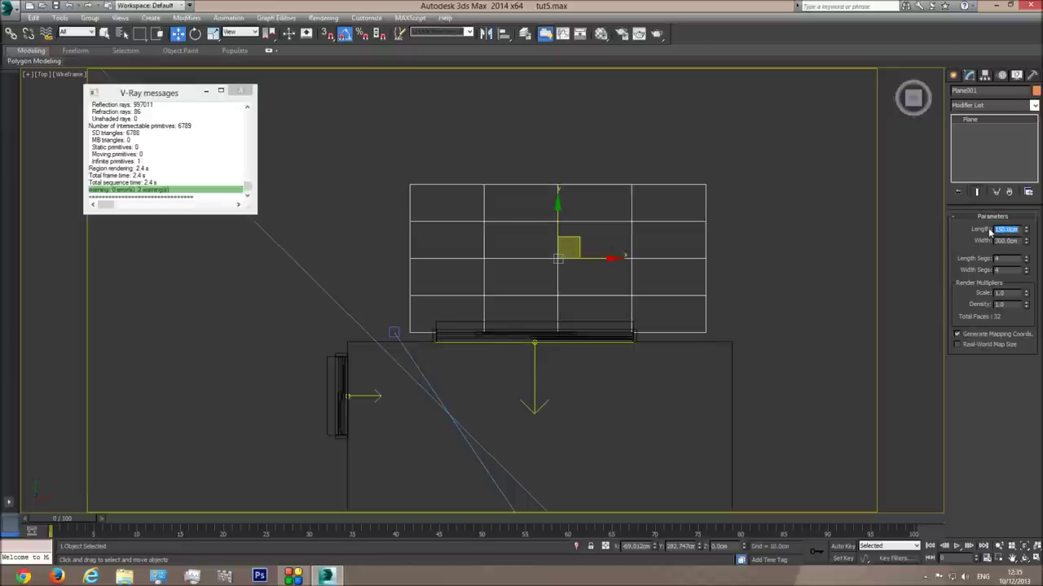
# Step: Centre the plane in front of the sliding door and set its length and width segments to 1
pyautogui.moveTo(576, 246); pyautogui.dragTo(554, 230)
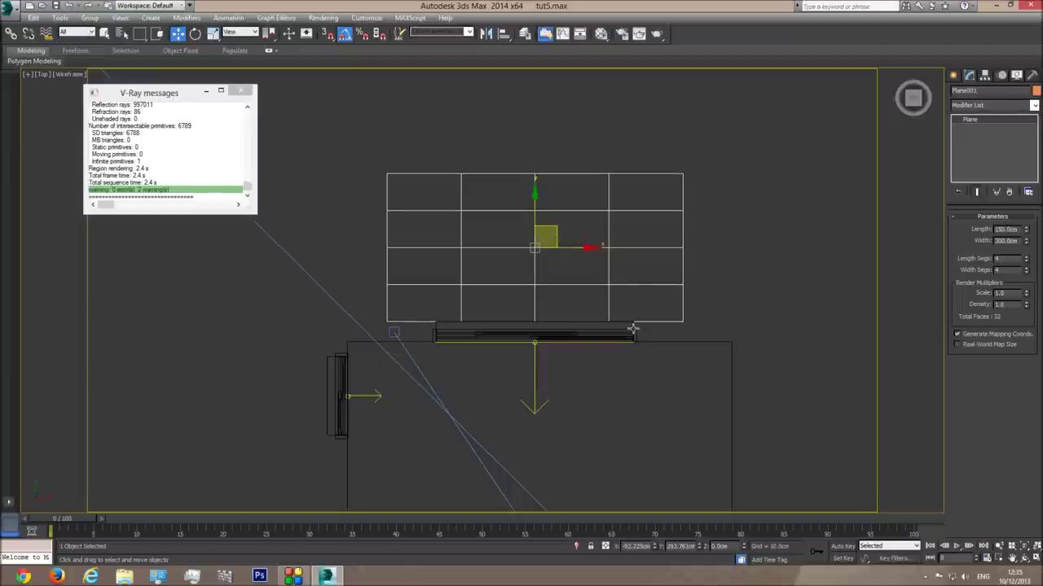
pyautogui.write('1')
pyautogui.press('Return')
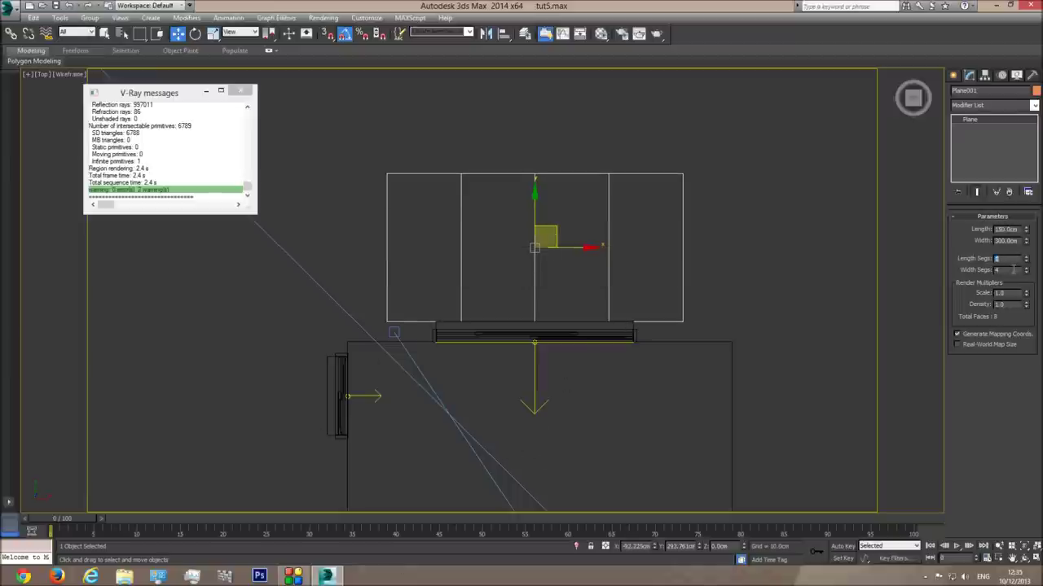
pyautogui.write('1')
pyautogui.press('Return')
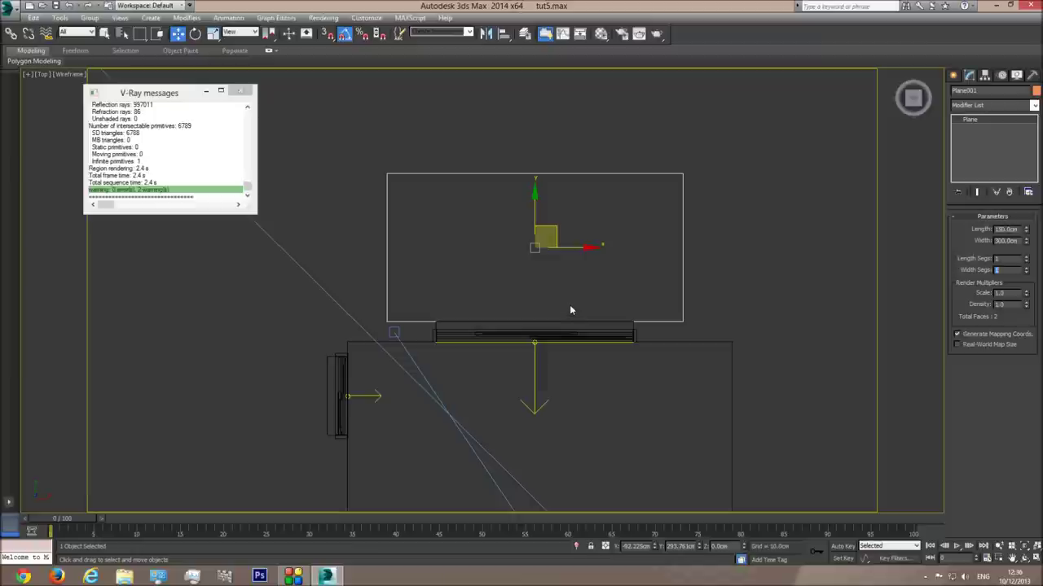
# Step: With 3D snapping on, move the plane perpendicular to the wall until its inner edge meets the wall's outer face at the door opening
pyautogui.scroll(2, 528, 295)
pyautogui.click(326, 33)
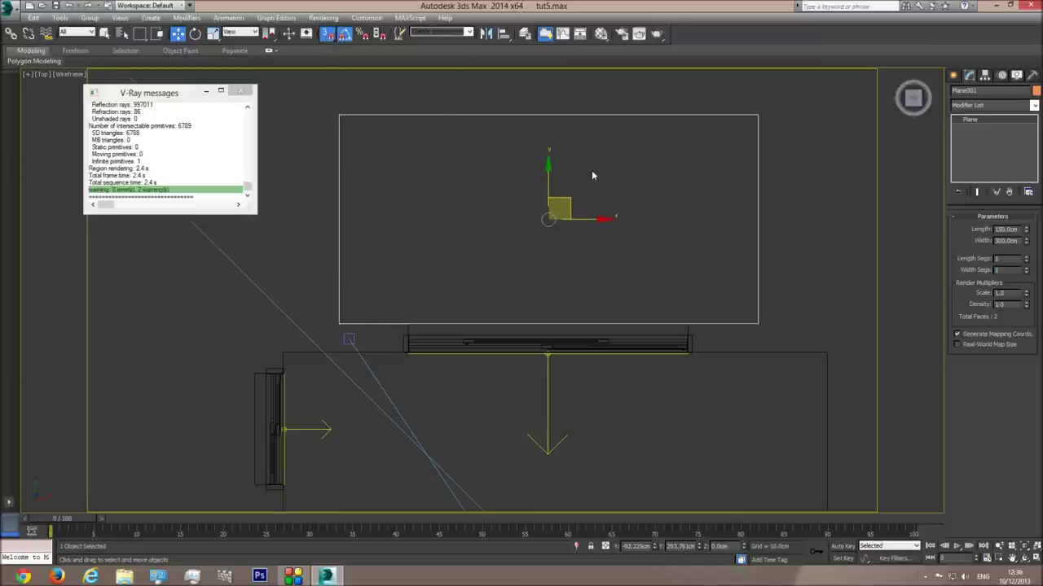
pyautogui.moveTo(548, 176)
pyautogui.mouseDown()
pyautogui.moveTo(547, 135)
pyautogui.moveTo(545, 172)
pyautogui.mouseUp()
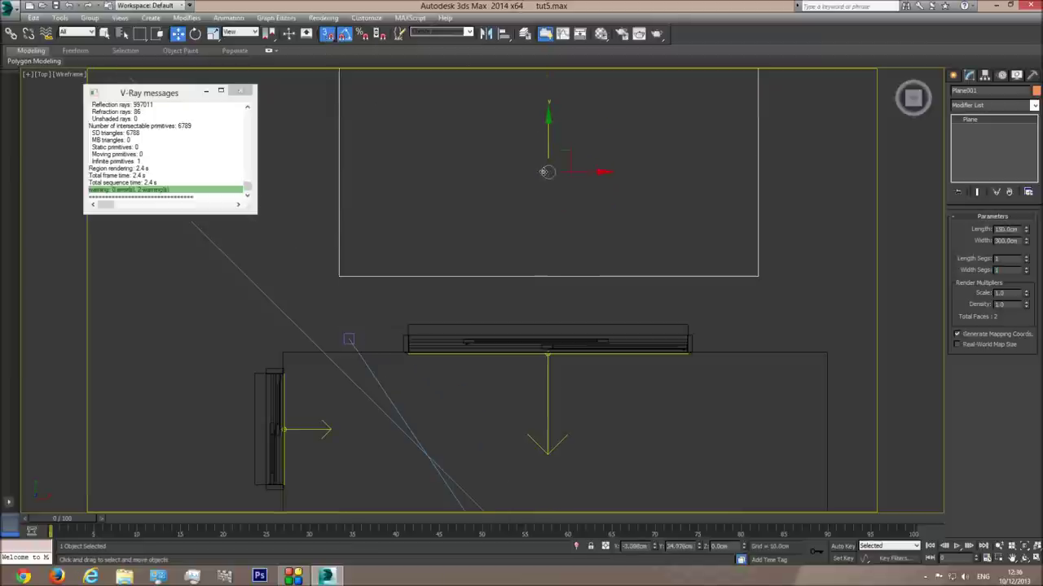
pyautogui.moveTo(339, 276); pyautogui.dragTo(407, 322)
pyautogui.moveTo(381, 321); pyautogui.dragTo(459, 310, button='middle')
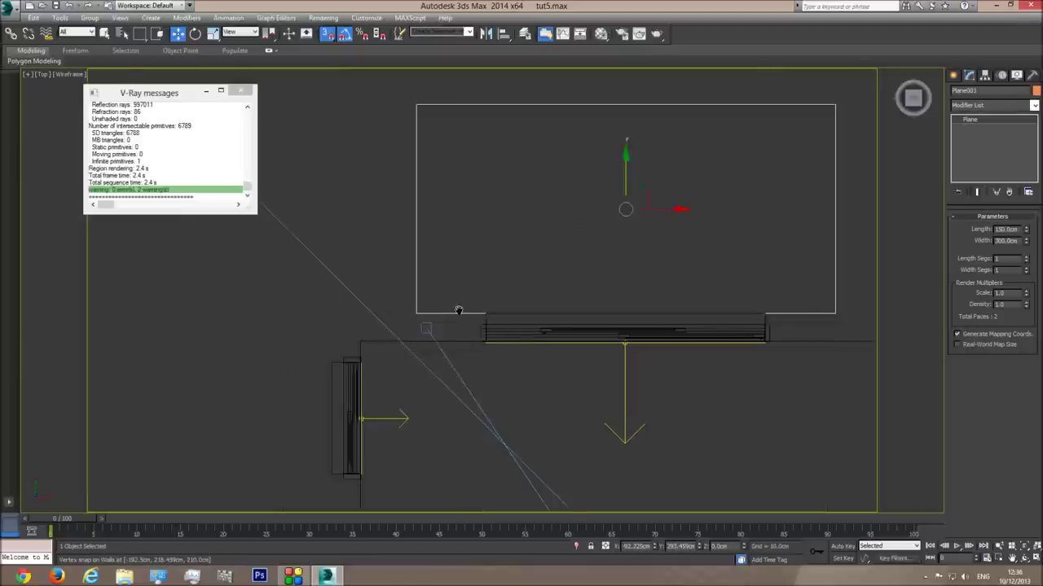
pyautogui.scroll(3, 399, 311)
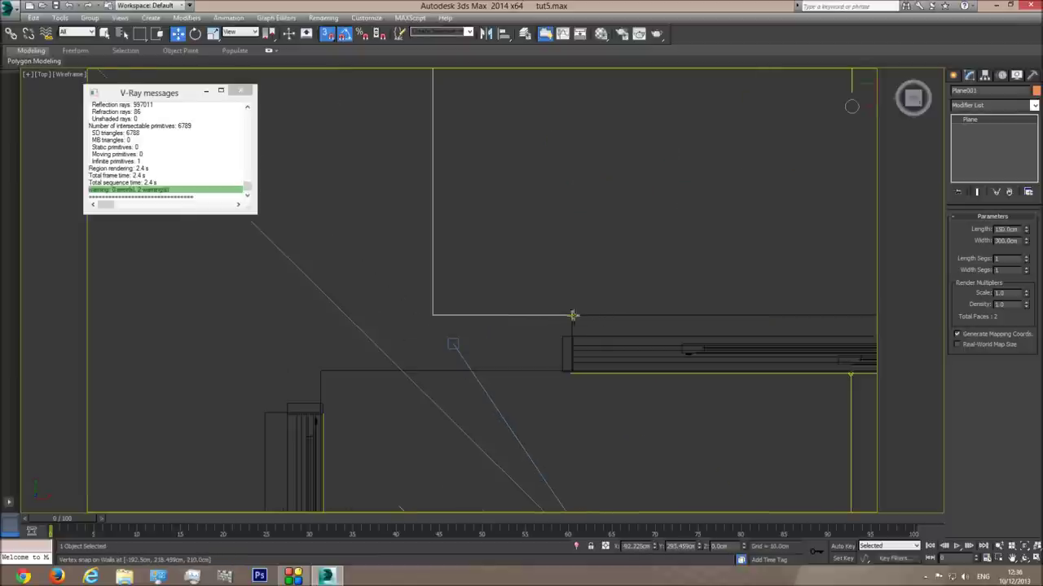
pyautogui.scroll(-3, 489, 298)
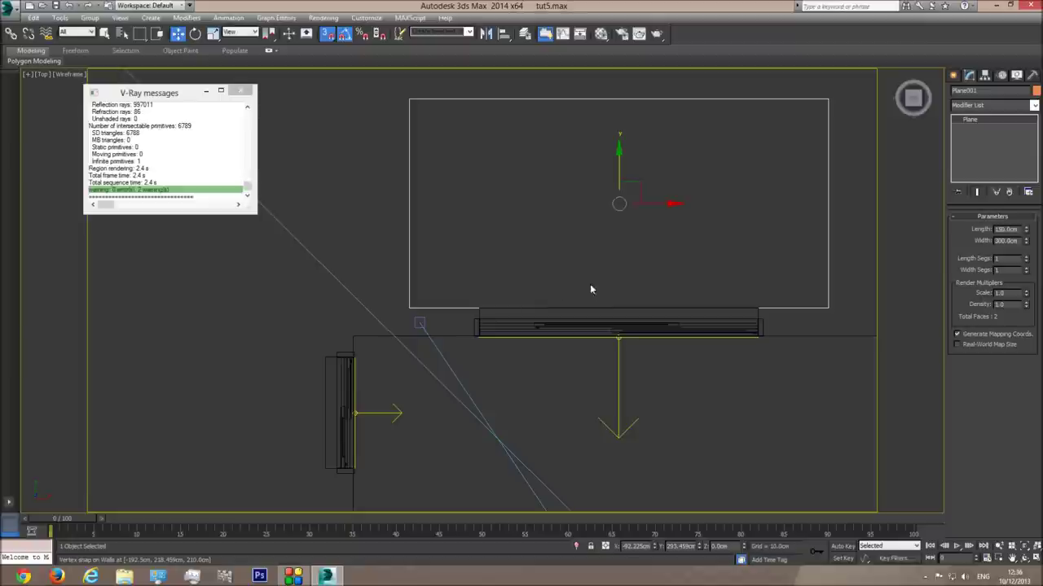
# Step: Examine the plane's height against the sliding door's lower frame in the front view and turn snapping off
pyautogui.press('f')
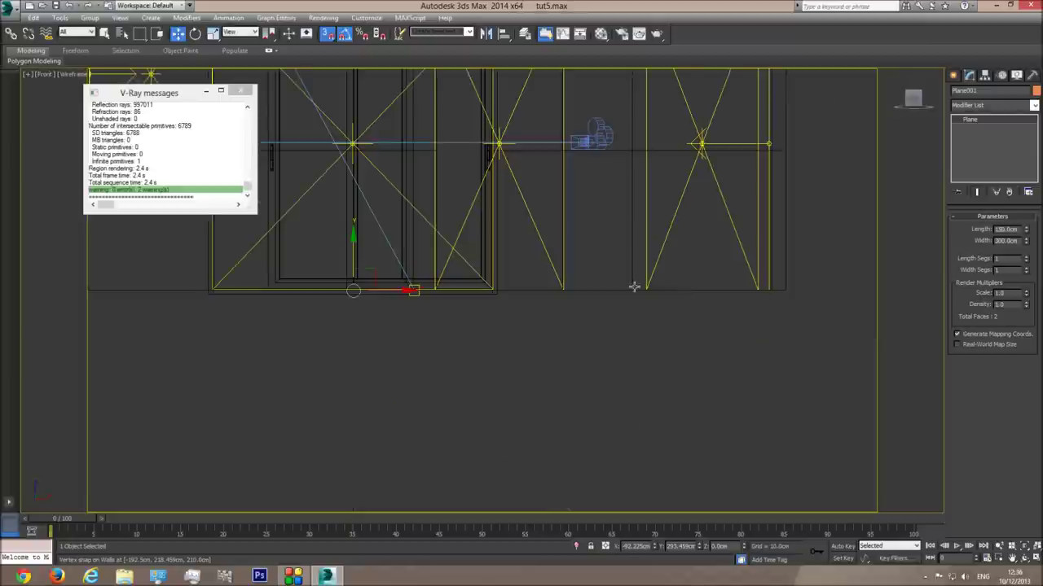
pyautogui.moveTo(467, 285); pyautogui.dragTo(627, 347, button='middle')
pyautogui.scroll(-2, 626, 347)
pyautogui.scroll(5, 549, 351)
pyautogui.moveTo(547, 308); pyautogui.dragTo(740, 308, button='middle')
pyautogui.moveTo(742, 306); pyautogui.dragTo(204, 345)
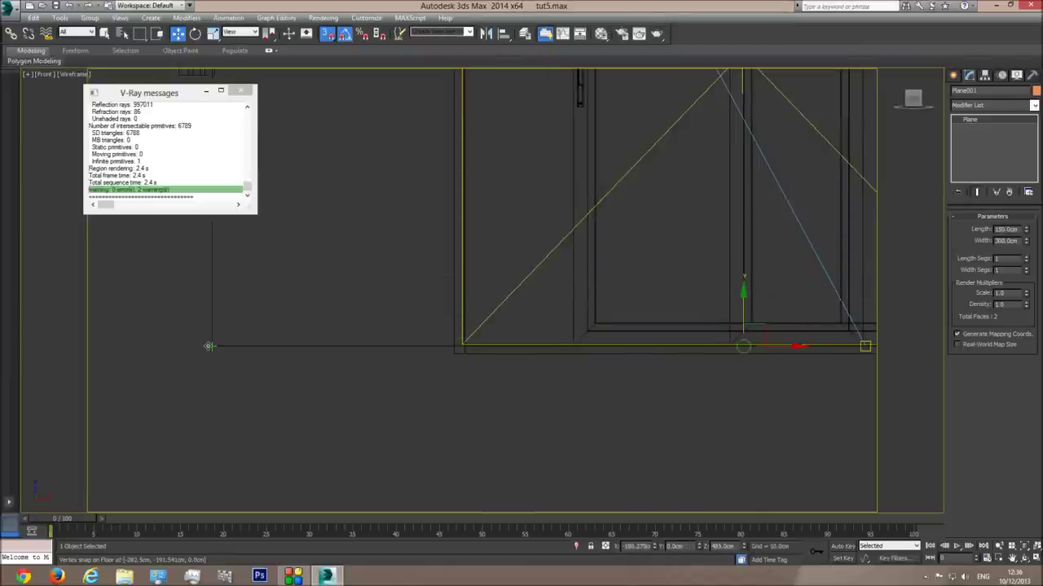
pyautogui.click(327, 36)
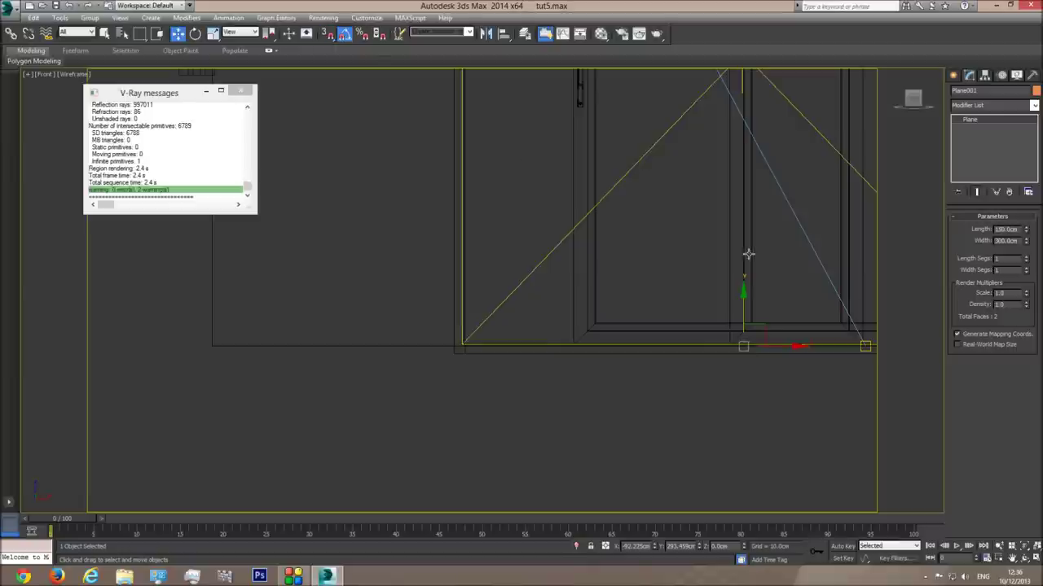
# Step: Check the shaded plane through the camera and from outside the room in a perspective view
pyautogui.press('c')
pyautogui.press('F3')
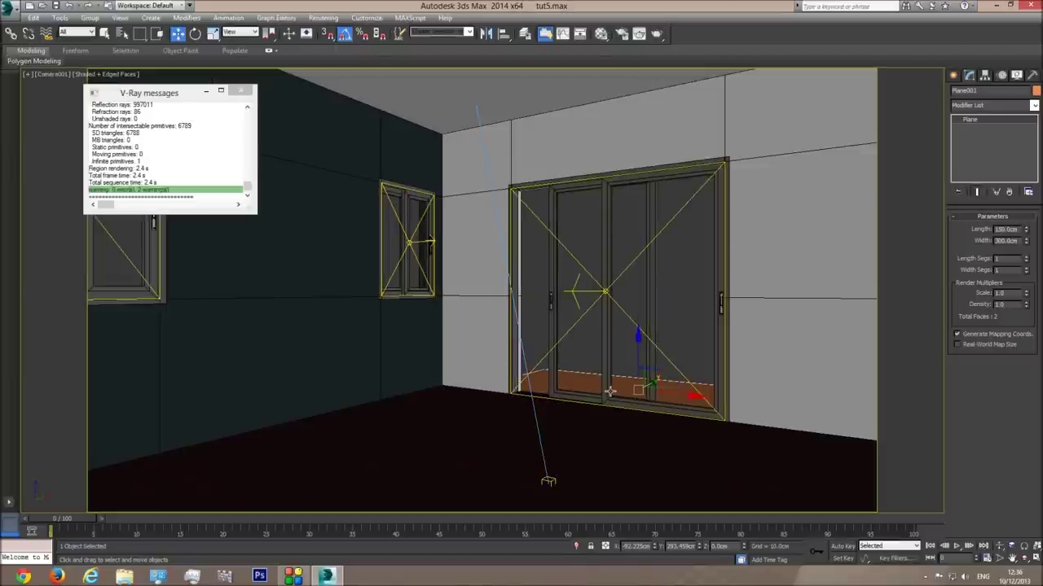
pyautogui.press('p')
pyautogui.click(1024, 559)
pyautogui.moveTo(560, 326); pyautogui.dragTo(525, 344)
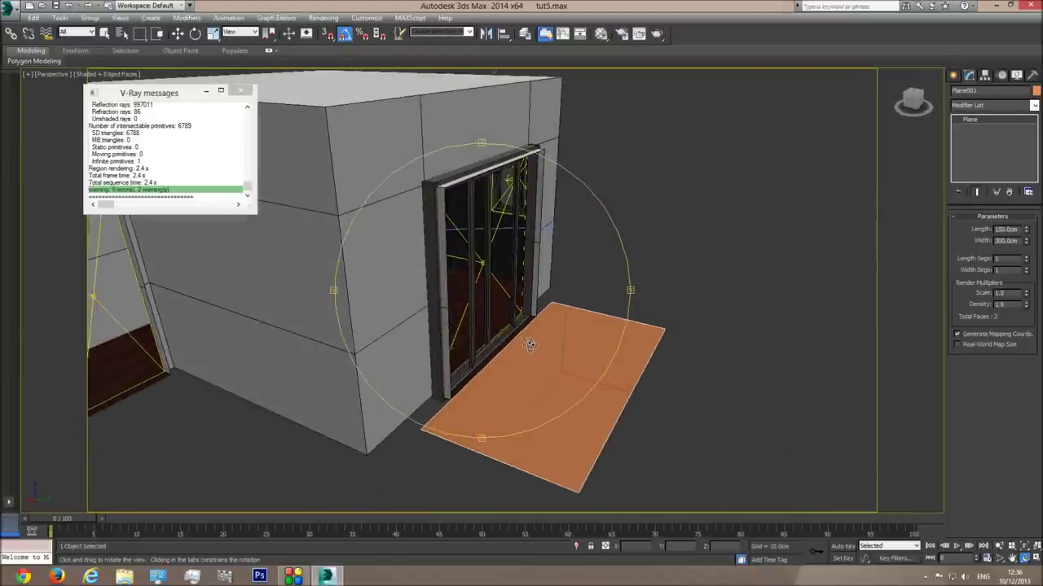
pyautogui.press('w')
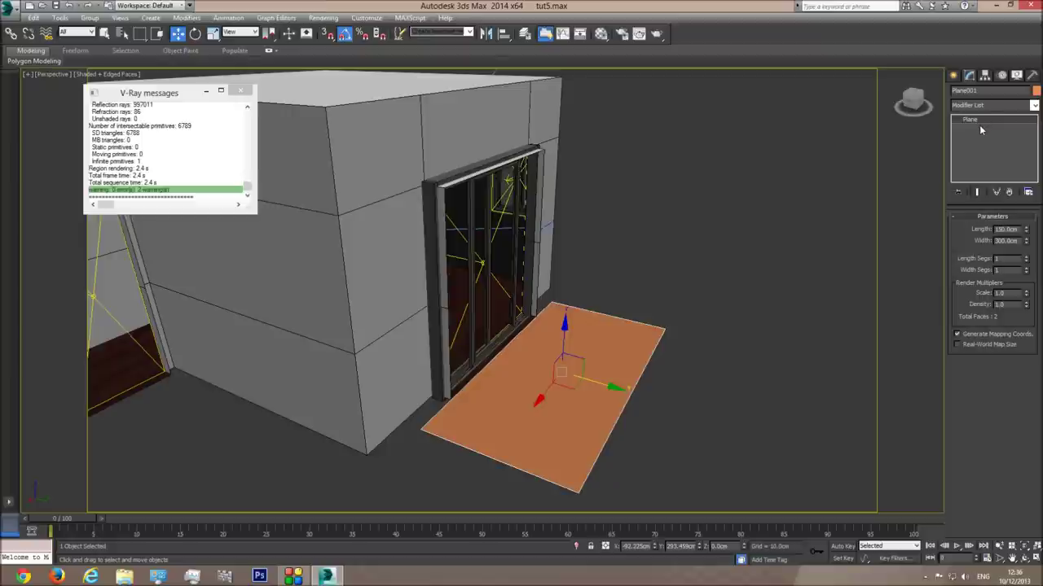
# Step: In the top view with snapping on, draw a 300 cm wide box along the plane's outer edge, about 27 cm high
pyautogui.press('t')
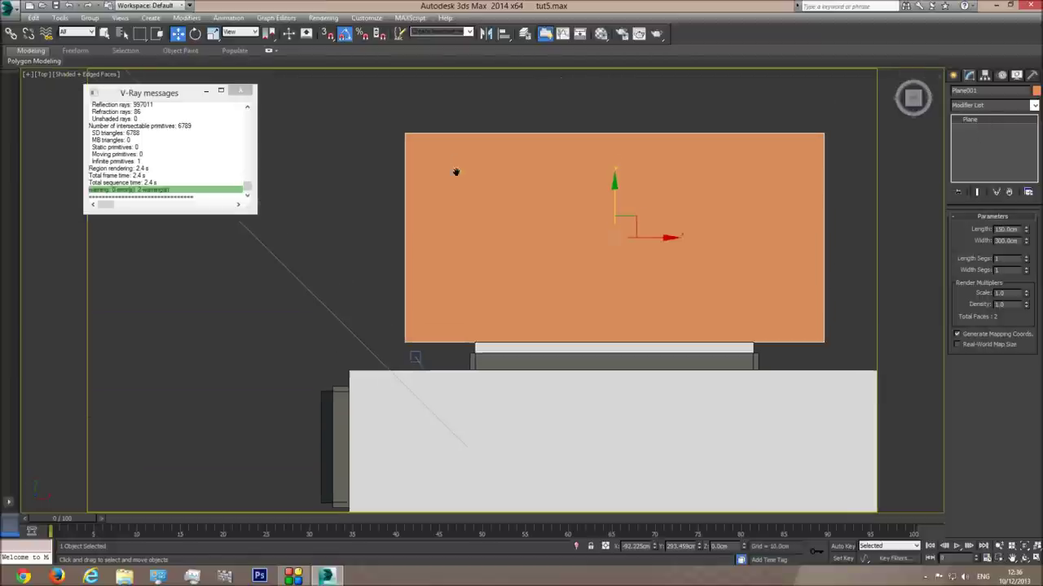
pyautogui.click(953, 75)
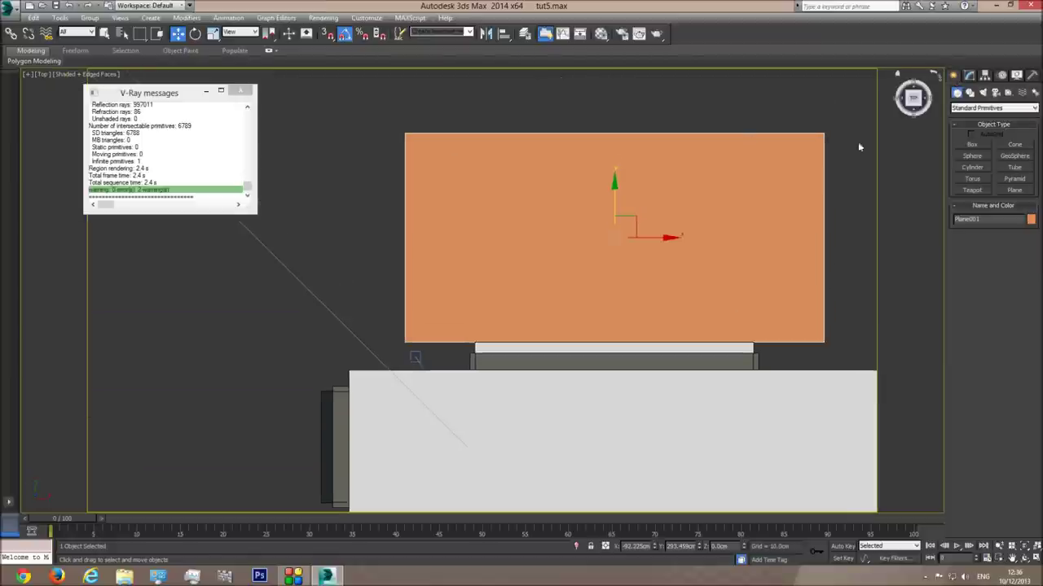
pyautogui.click(972, 144)
pyautogui.press('s')
pyautogui.moveTo(401, 122); pyautogui.dragTo(824, 132)
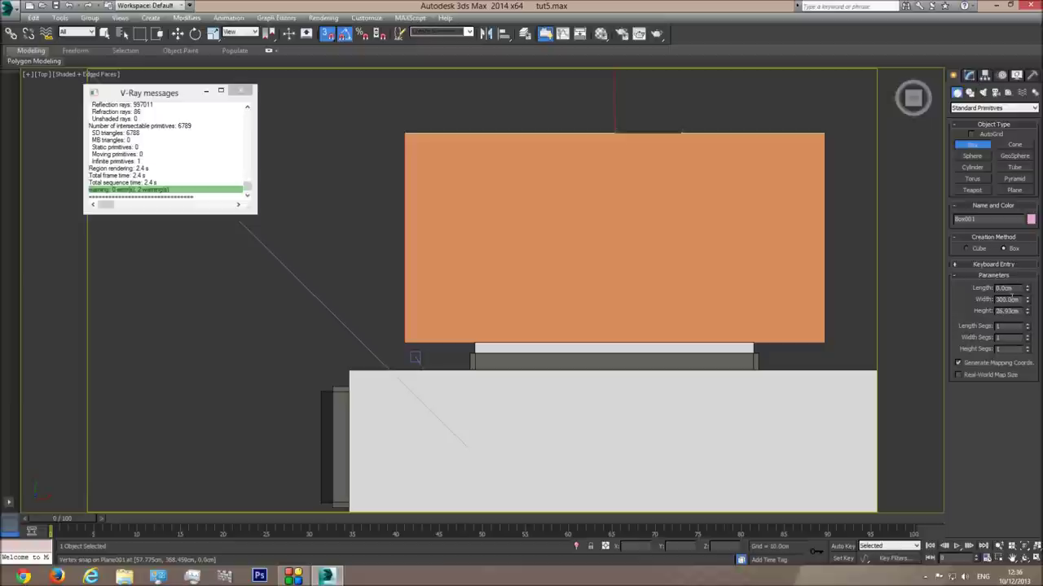
# Step: Set the box's height and length to 20 cm
pyautogui.doubleClick(1009, 312)
pyautogui.write('20')
pyautogui.press('Return')
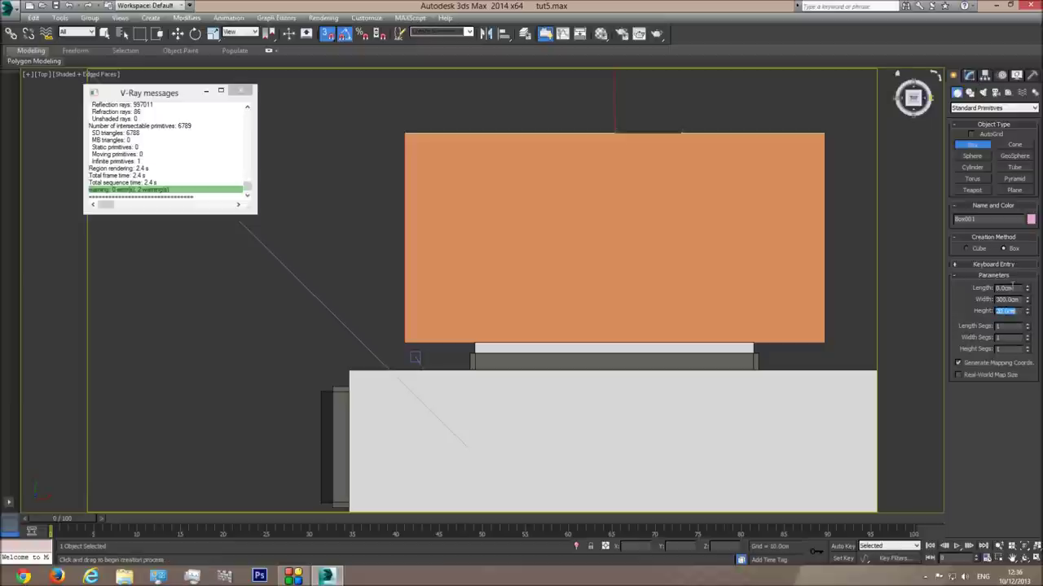
pyautogui.doubleClick(1015, 287)
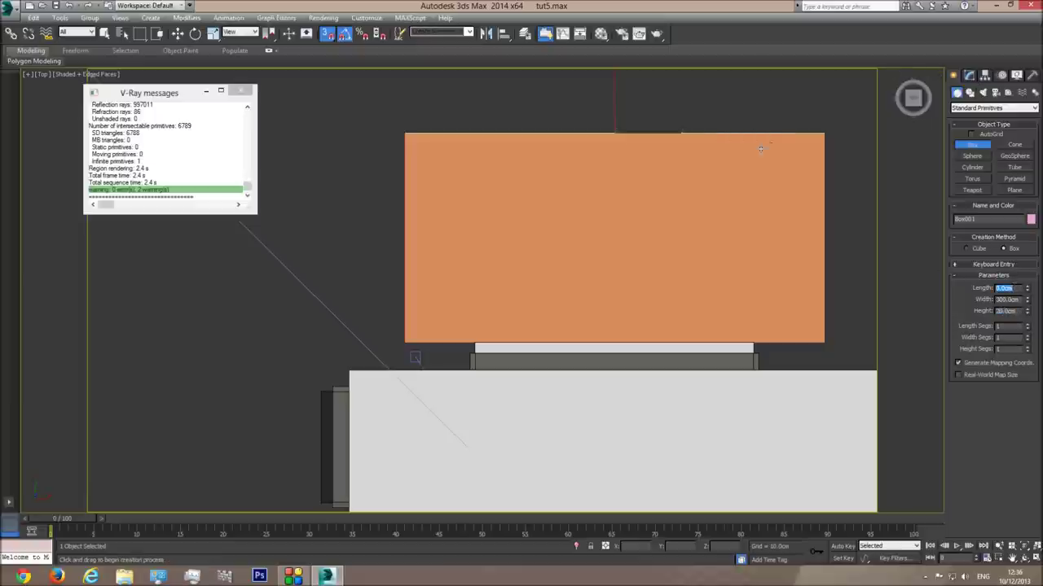
pyautogui.write('20')
pyautogui.press('Return')
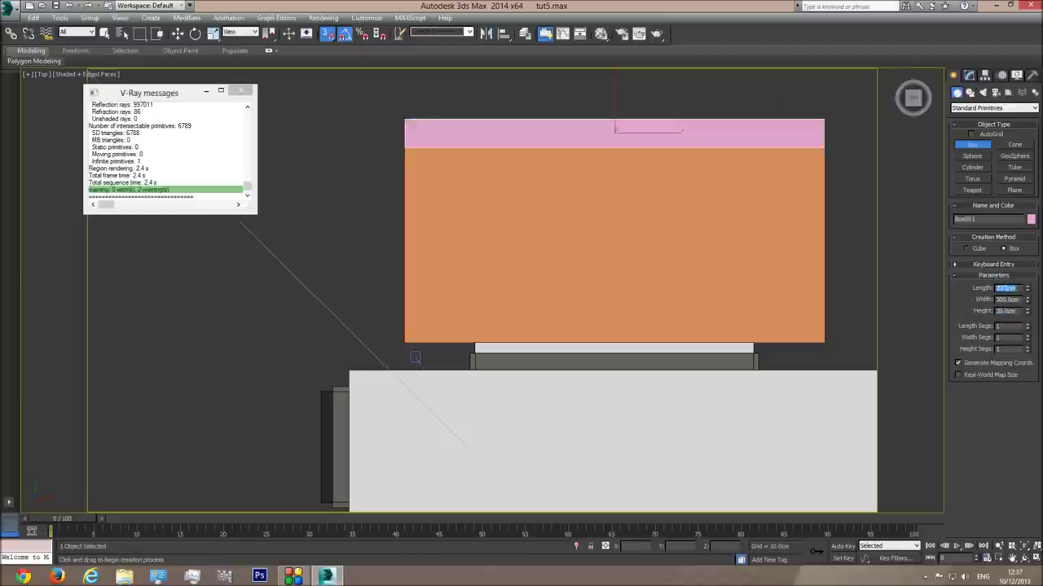
# Step: Move the box outward so its inner corner snaps to the plane's outer corner, and open its parameters for editing
pyautogui.click(178, 32)
pyautogui.moveTo(635, 103); pyautogui.dragTo(616, 52)
pyautogui.moveTo(616, 52); pyautogui.dragTo(611, 124, button='middle')
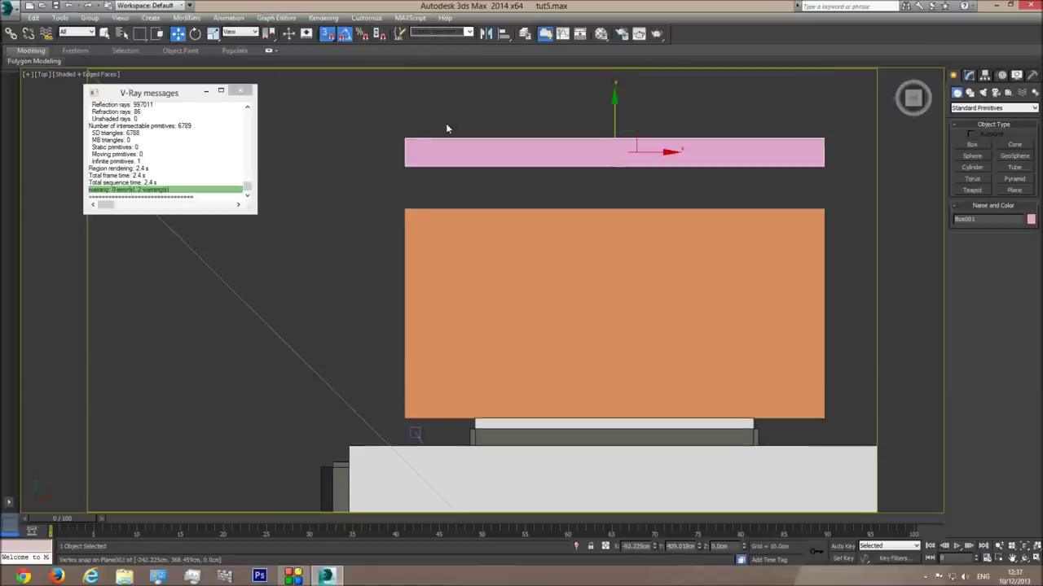
pyautogui.moveTo(405, 166); pyautogui.dragTo(405, 209)
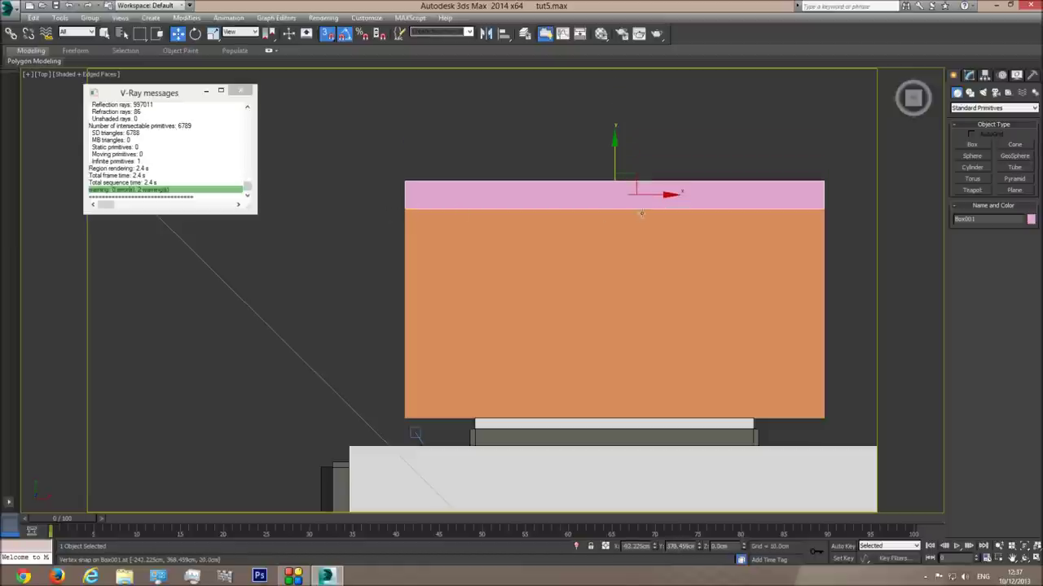
pyautogui.click(969, 75)
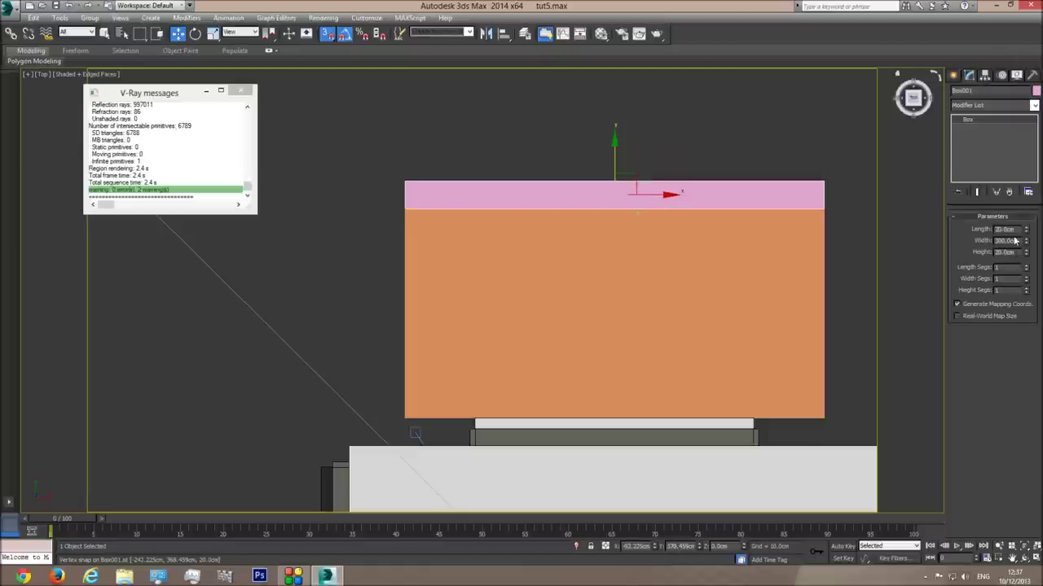
# Step: Set the box's length to 10 cm and snap its inner corner back to the plane's outer corner
pyautogui.doubleClick(1008, 229)
pyautogui.write('10')
pyautogui.press('Return')
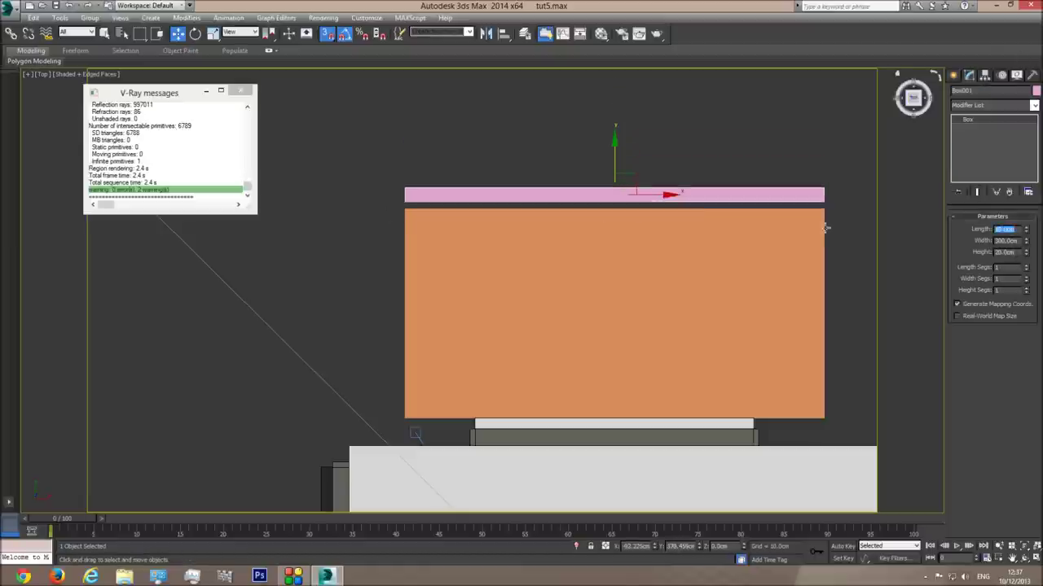
pyautogui.moveTo(403, 206); pyautogui.dragTo(405, 209)
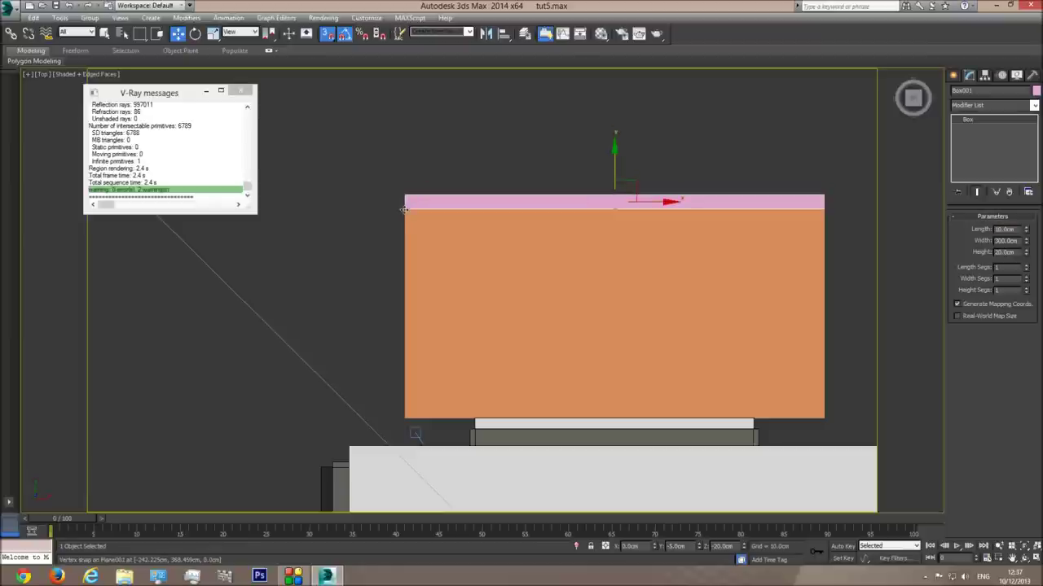
pyautogui.press('p')
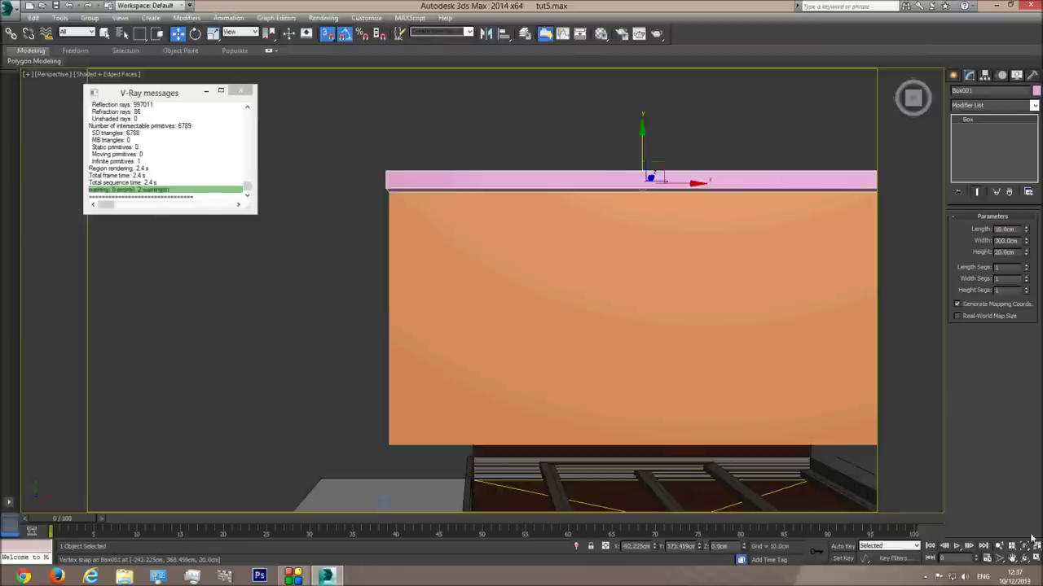
# Step: In a perspective view from outside, try a box height of 15 cm and settle on 10 cm
pyautogui.keyDown('alt'); pyautogui.moveTo(458, 233); pyautogui.dragTo(570, 263, button='middle'); pyautogui.keyUp('alt')
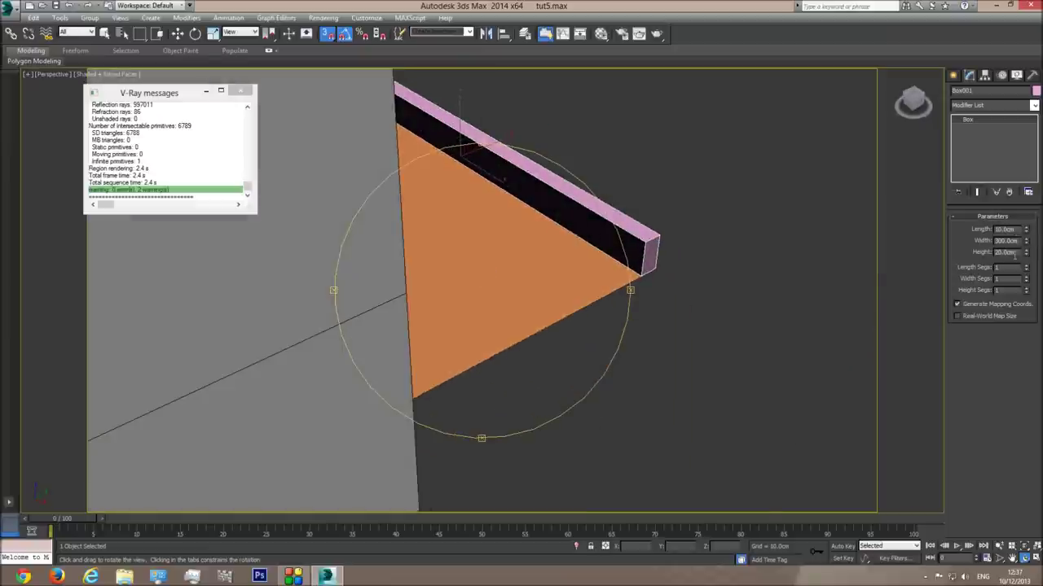
pyautogui.doubleClick(1014, 254)
pyautogui.write('15')
pyautogui.press('Return')
pyautogui.keyDown('alt'); pyautogui.moveTo(546, 212); pyautogui.dragTo(481, 258, button='middle'); pyautogui.keyUp('alt')
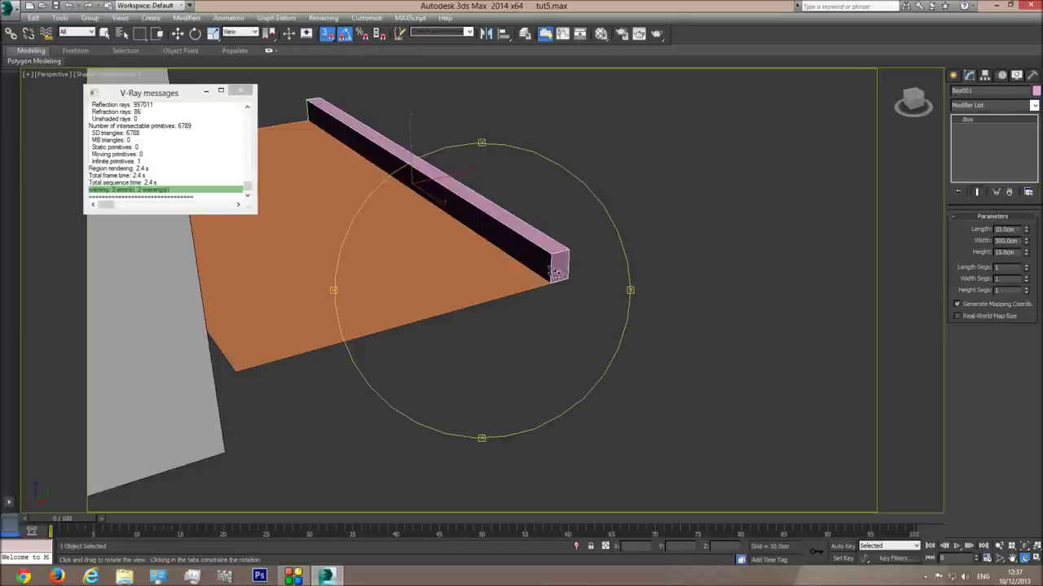
pyautogui.click(105, 35)
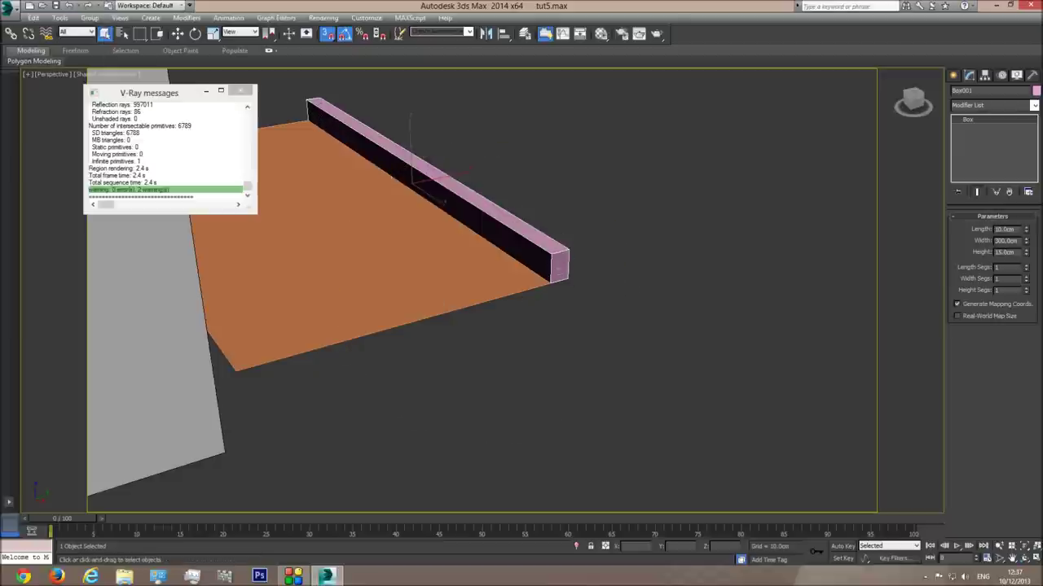
pyautogui.doubleClick(1004, 252)
pyautogui.write('10')
pyautogui.press('Return')
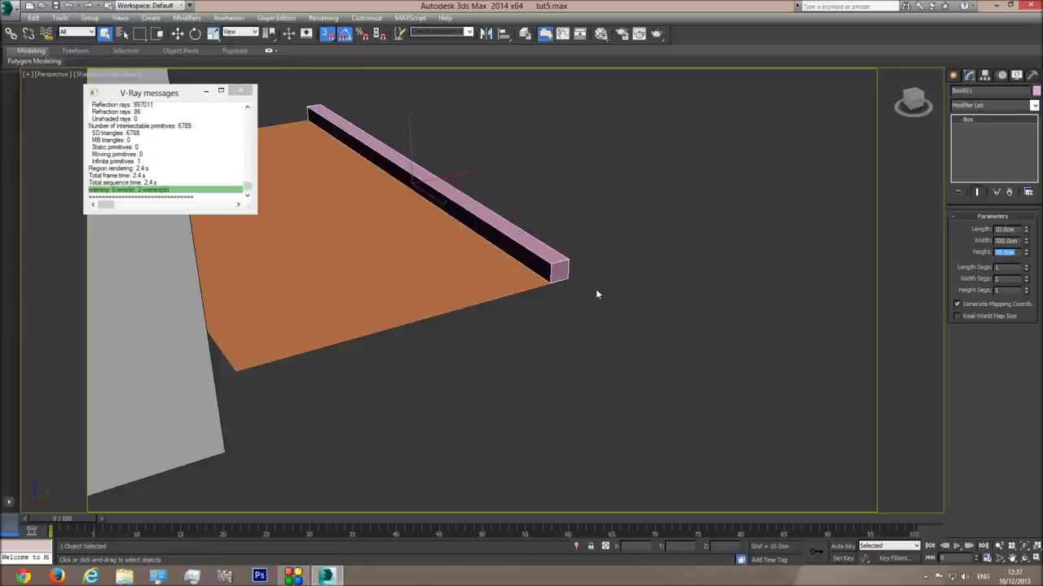
# Step: Convert the box to an editable poly and select the polygons at both of its short ends
pyautogui.rightClick(557, 271)
pyautogui.moveTo(598, 376)
pyautogui.click(721, 383)
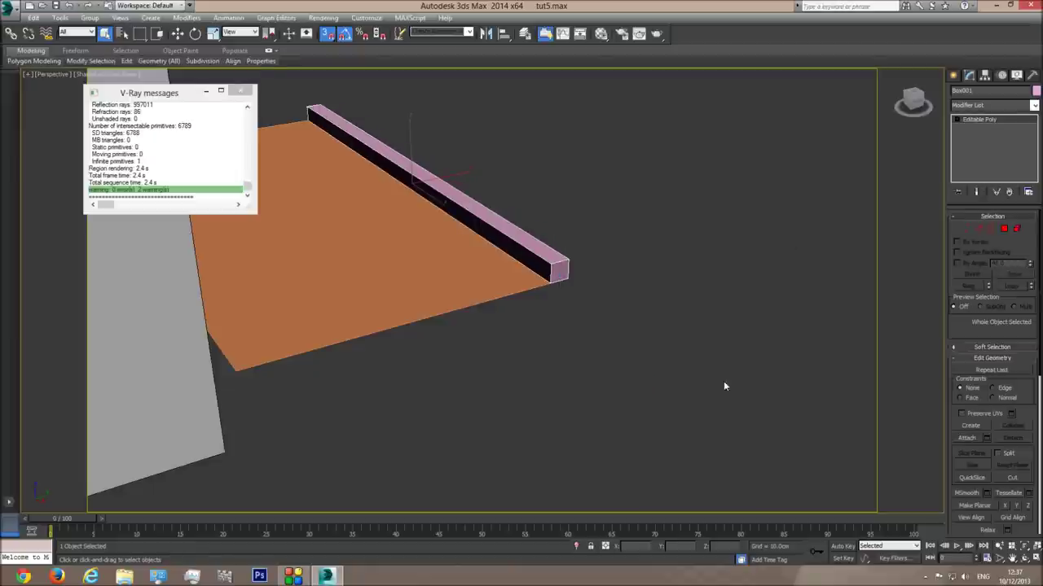
pyautogui.click(1004, 229)
pyautogui.click(558, 270)
pyautogui.click(1026, 559)
pyautogui.moveTo(535, 254); pyautogui.dragTo(347, 187)
pyautogui.scroll(-3, 548, 257)
pyautogui.rightClick(548, 257)
pyautogui.keyDown('ctrl'); pyautogui.click(520, 281); pyautogui.keyUp('ctrl')
# Step: Extrude both end polygons of the box by 10 cm, checking the overhang from the top and in perspective
pyautogui.click(986, 383)
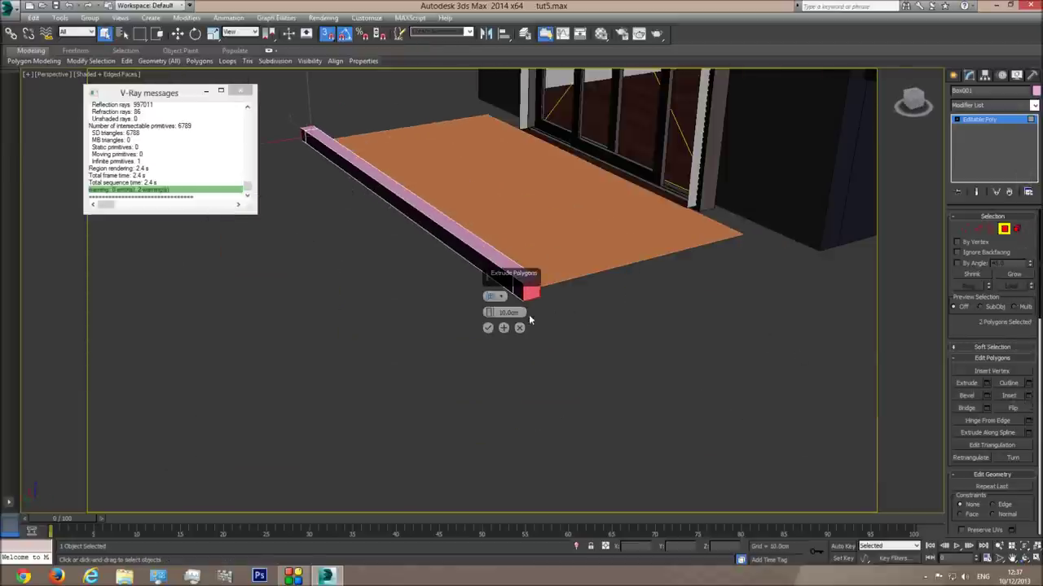
pyautogui.press('t')
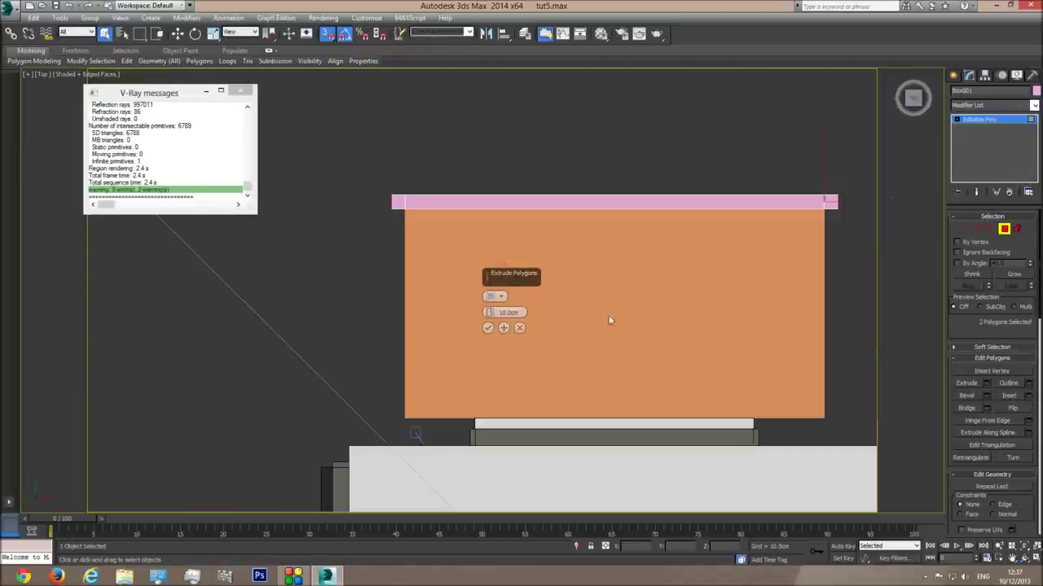
pyautogui.scroll(4, 409, 243)
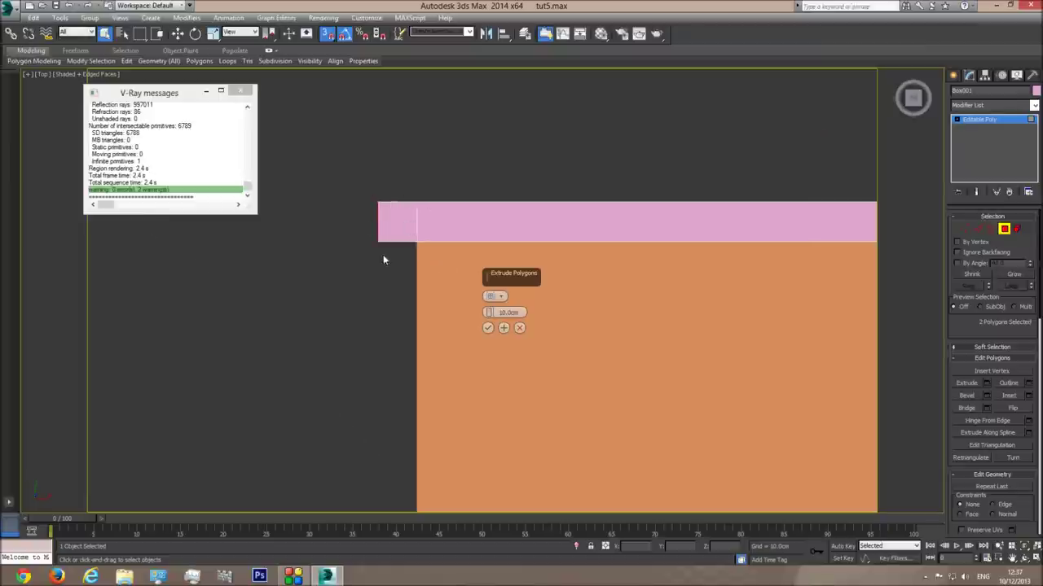
pyautogui.press('p')
pyautogui.click(1023, 559)
pyautogui.moveTo(505, 345); pyautogui.dragTo(554, 314)
pyautogui.scroll(-3, 559, 325)
pyautogui.moveTo(566, 354); pyautogui.dragTo(513, 269, button='middle')
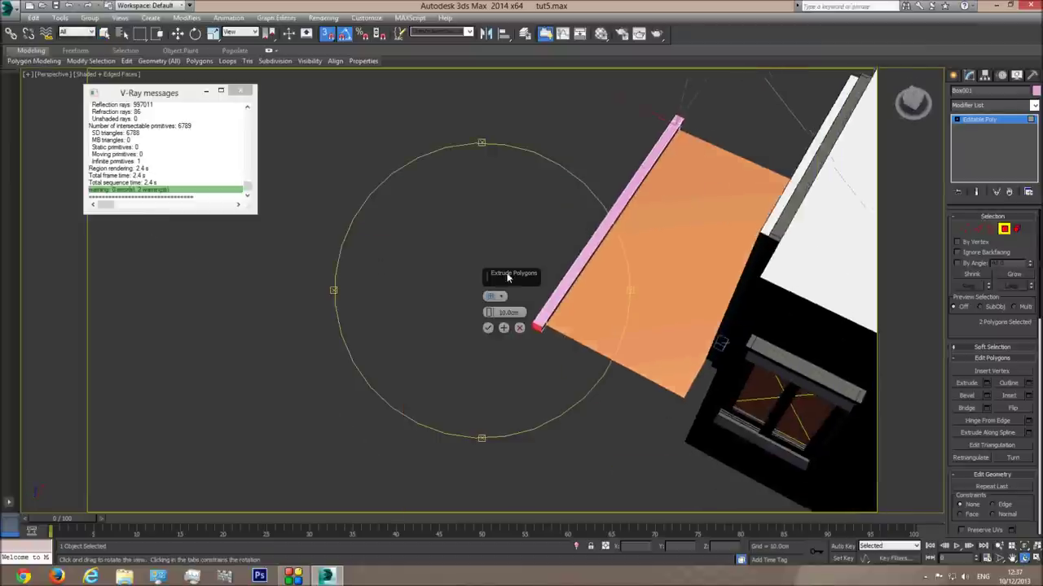
pyautogui.scroll(3, 512, 270)
pyautogui.click(489, 328)
pyautogui.rightClick(578, 402)
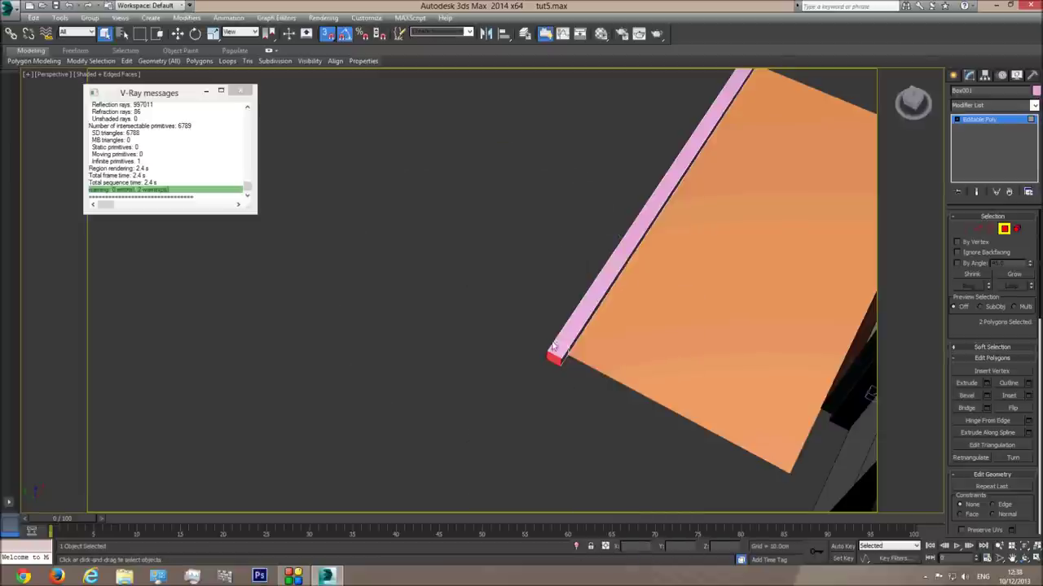
# Step: Select the house-facing side polygons of the two 10 cm end extensions
pyautogui.moveTo(556, 358); pyautogui.dragTo(496, 306, button='middle')
pyautogui.scroll(3, 502, 306)
pyautogui.click(499, 300)
pyautogui.moveTo(652, 375); pyautogui.dragTo(503, 335, button='middle')
pyautogui.keyDown('ctrl'); pyautogui.click(516, 170); pyautogui.keyUp('ctrl')
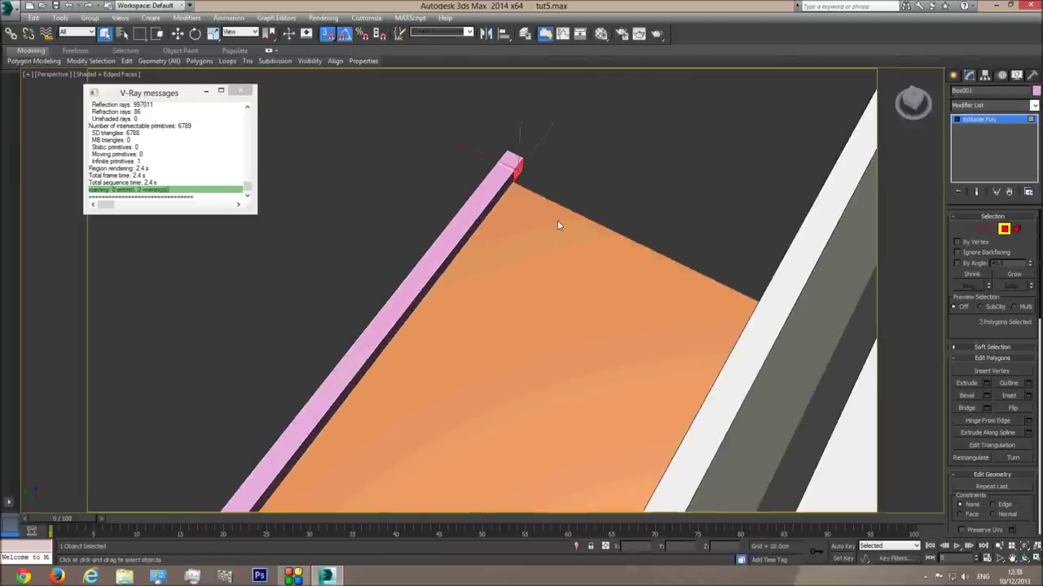
# Step: In the top view, extrude the house-facing polygons 10 cm and move them along Y to snap to the balcony floor's house-side edge
pyautogui.press('t')
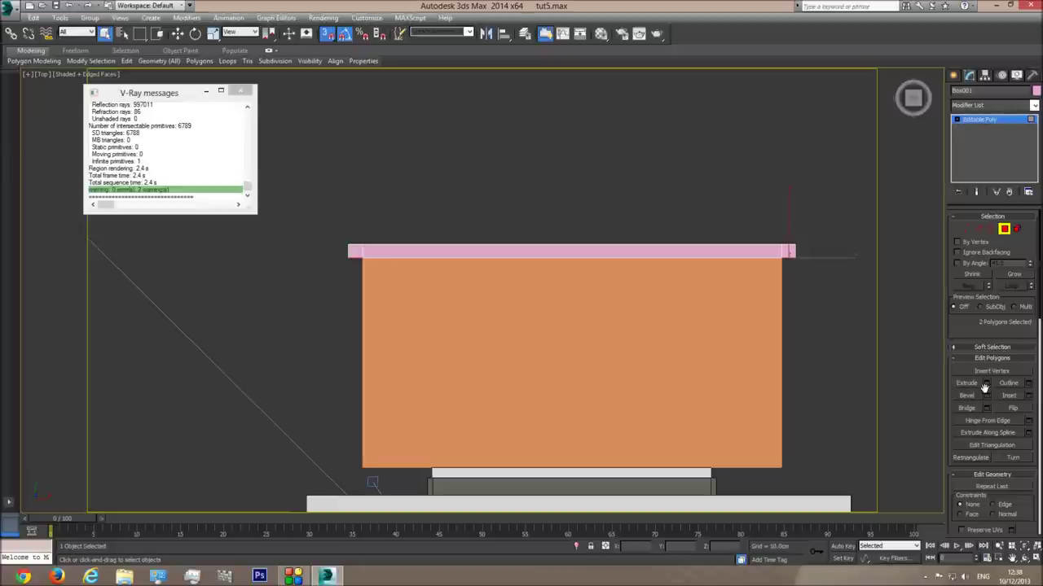
pyautogui.click(988, 386)
pyautogui.click(488, 329)
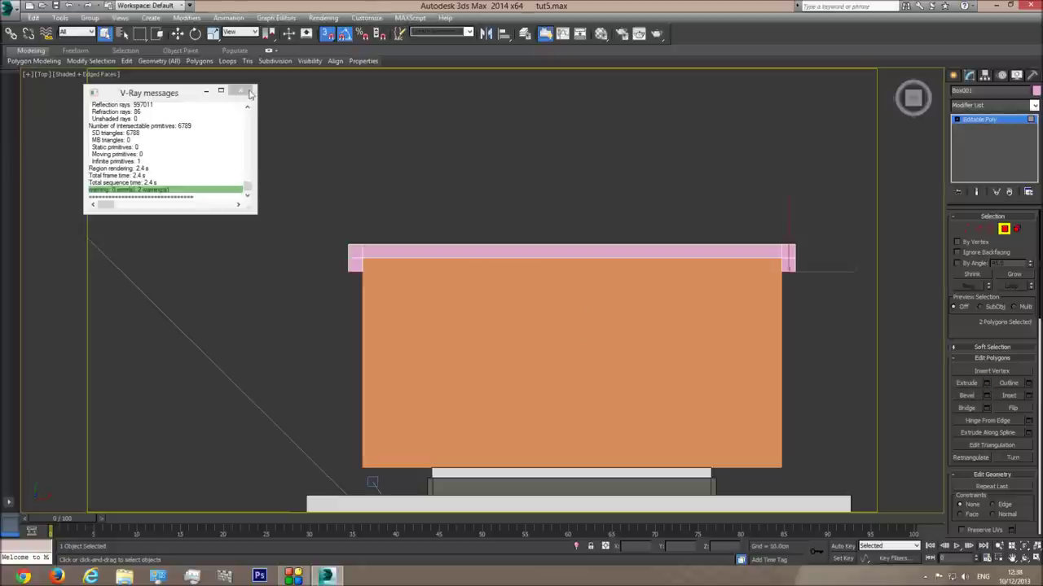
pyautogui.click(178, 36)
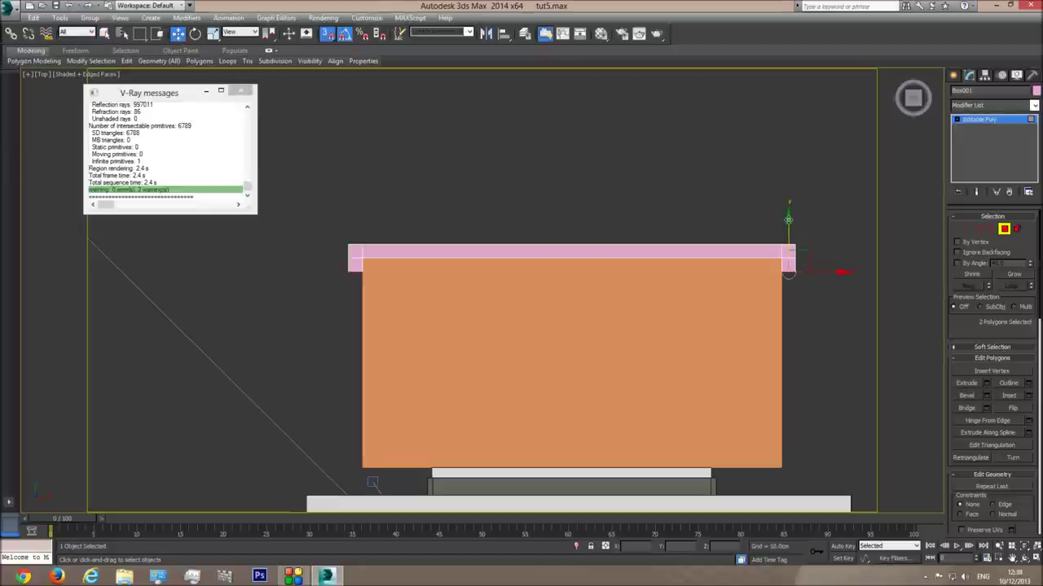
pyautogui.moveTo(788, 274); pyautogui.dragTo(782, 457)
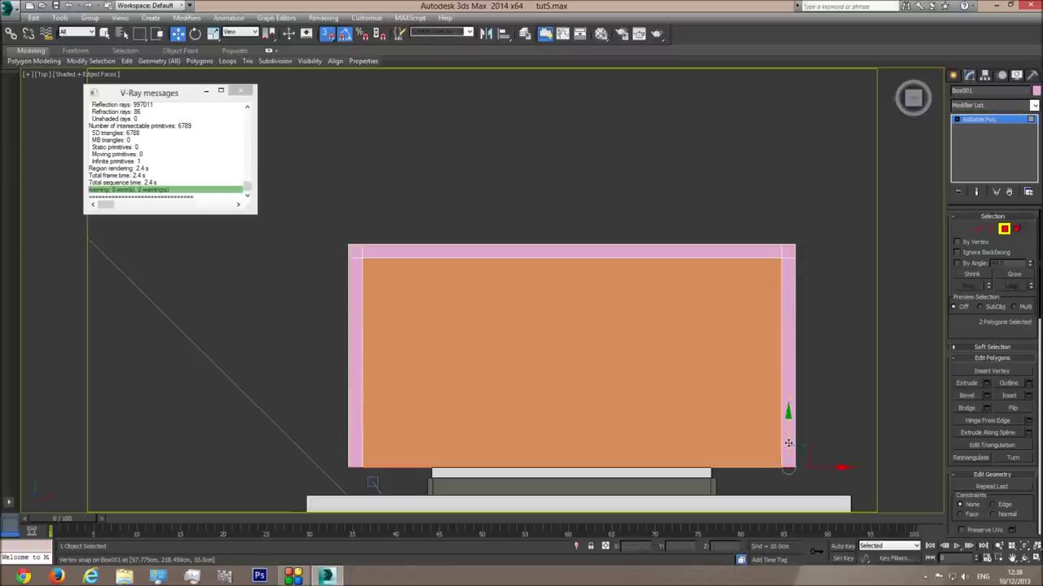
# Step: Leave polygon editing and examine the U-shaped parapet through the camera and from outside in a perspective view
pyautogui.press('c')
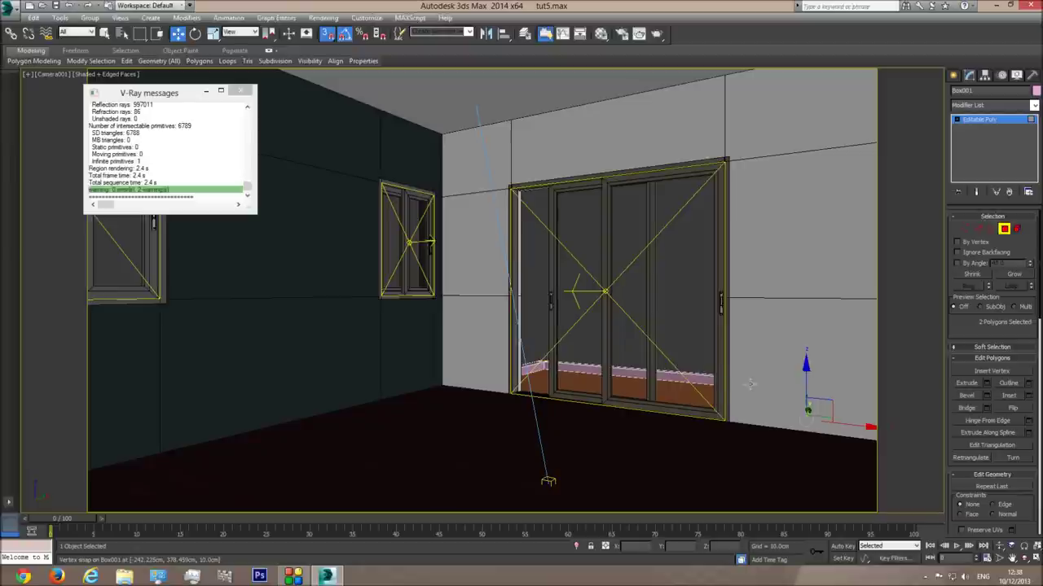
pyautogui.click(539, 340)
pyautogui.click(1003, 229)
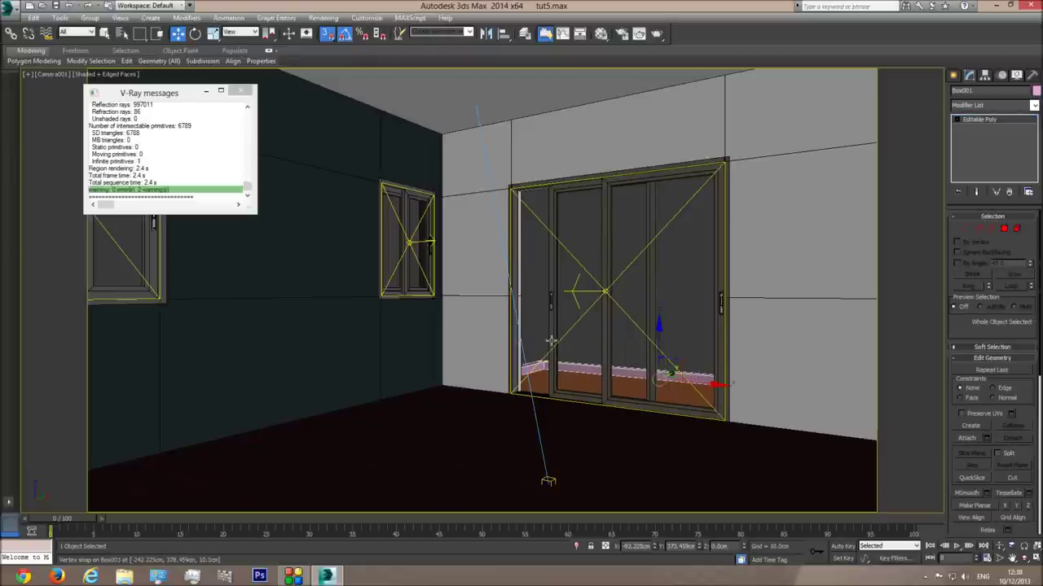
pyautogui.press('p')
pyautogui.click(1024, 558)
pyautogui.moveTo(489, 277); pyautogui.dragTo(459, 317)
pyautogui.moveTo(459, 317); pyautogui.dragTo(412, 328, button='middle')
pyautogui.moveTo(413, 326); pyautogui.dragTo(467, 342)
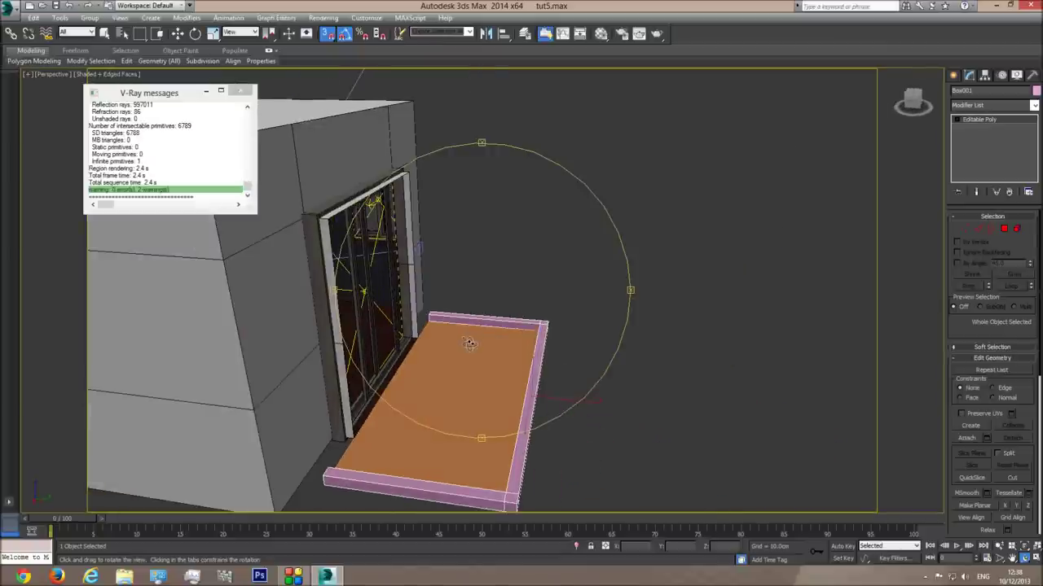
# Step: In a wireframe top view with snapping off, draw an open line along the parapet's centre, sides about 153 cm and front about 311 cm
pyautogui.press('t')
pyautogui.scroll(-2, 489, 350)
pyautogui.moveTo(514, 364); pyautogui.dragTo(471, 233, button='middle')
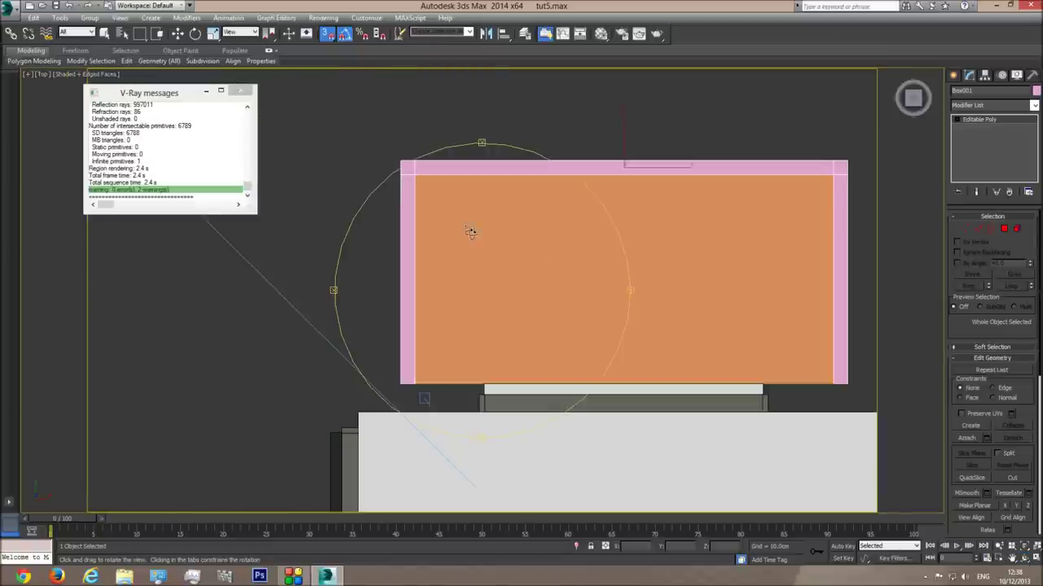
pyautogui.click(958, 76)
pyautogui.click(970, 92)
pyautogui.click(972, 153)
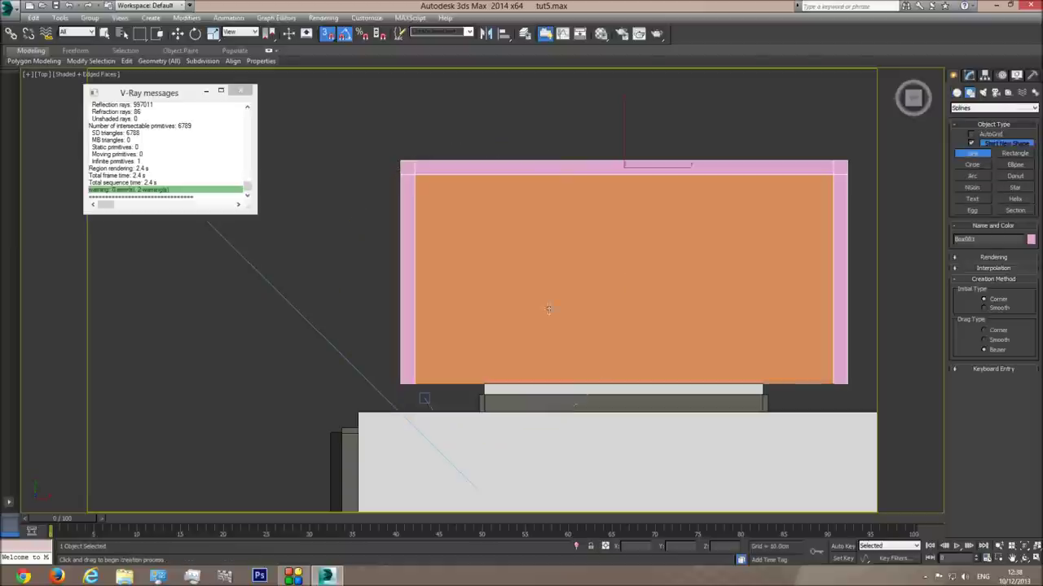
pyautogui.press('F3')
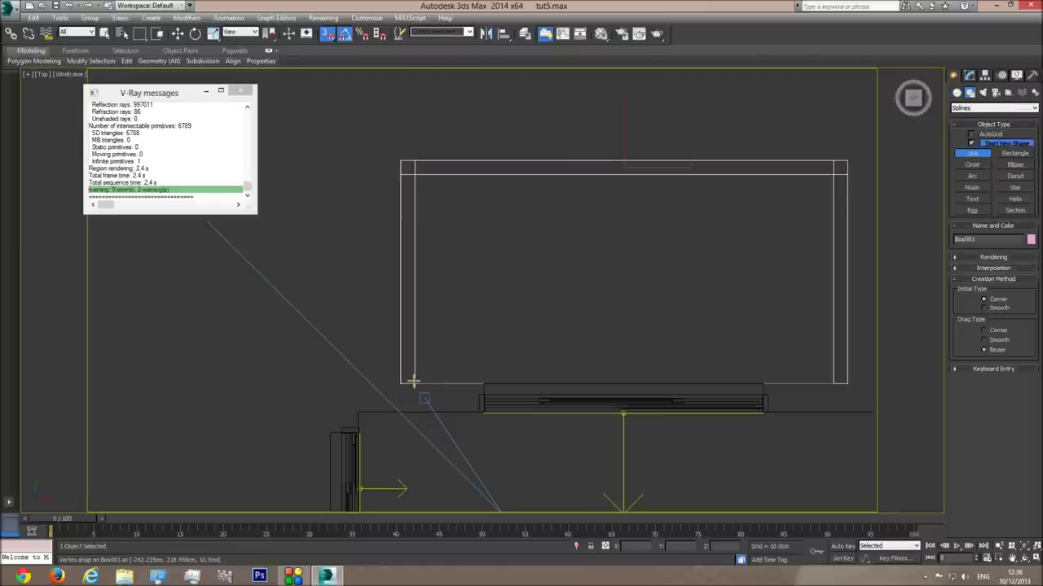
pyautogui.click(327, 36)
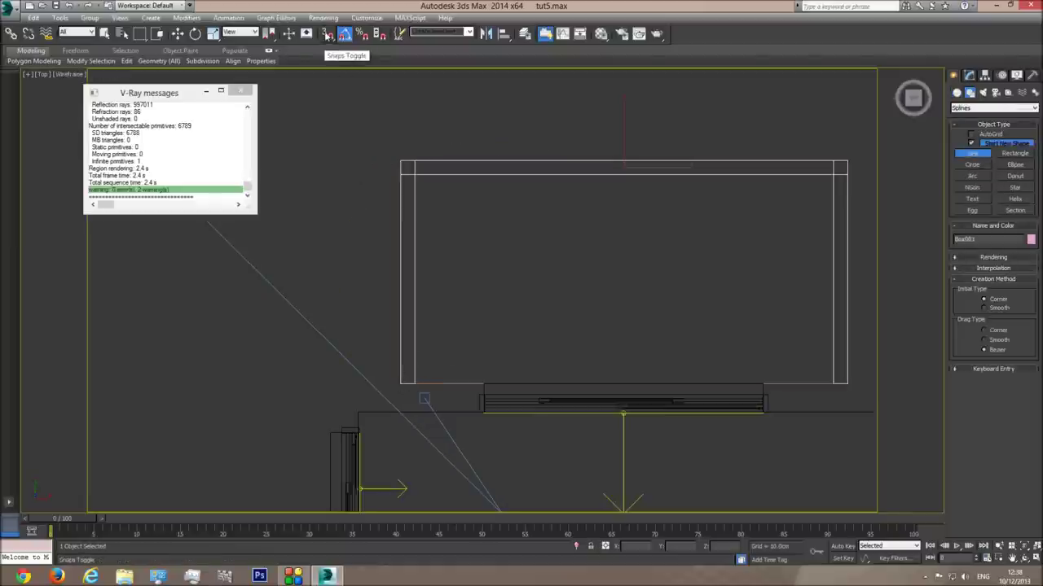
pyautogui.click(407, 383)
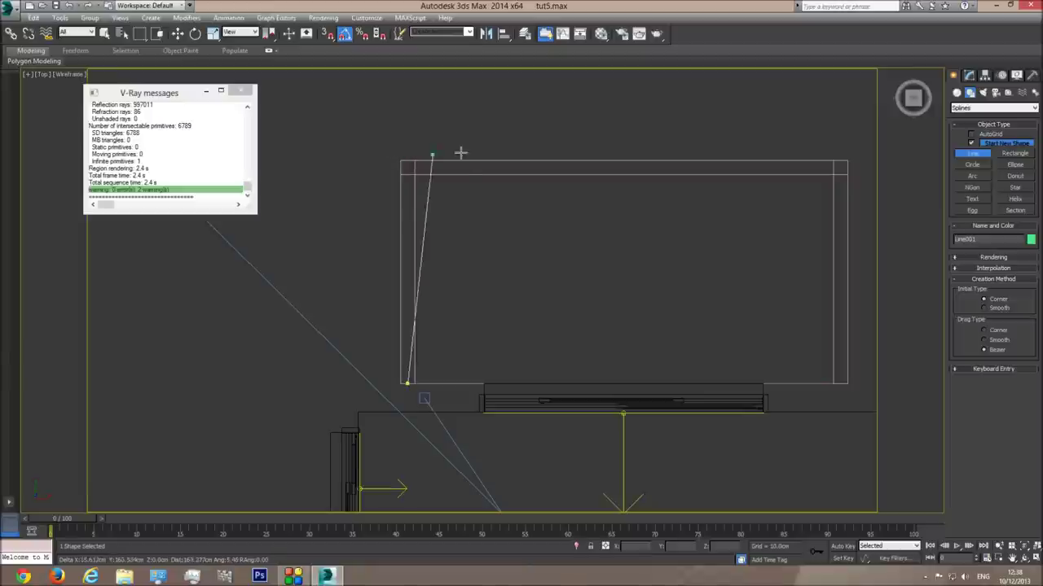
pyautogui.click(408, 167)
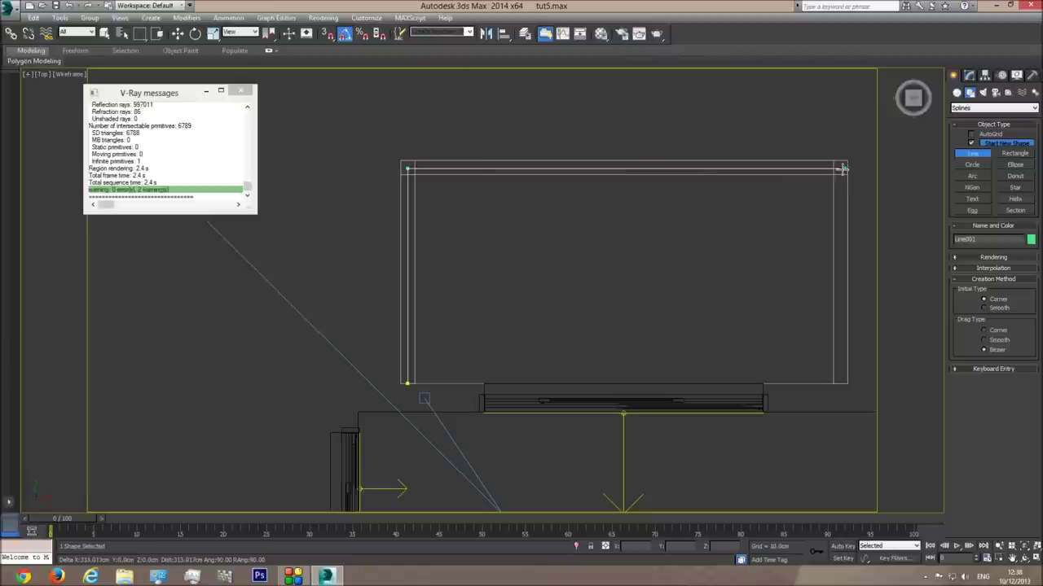
pyautogui.click(841, 167)
pyautogui.click(839, 381)
pyautogui.rightClick(839, 381)
# Step: In a shaded perspective view, raise the line above the parapet to a height of about 23 cm
pyautogui.press('p')
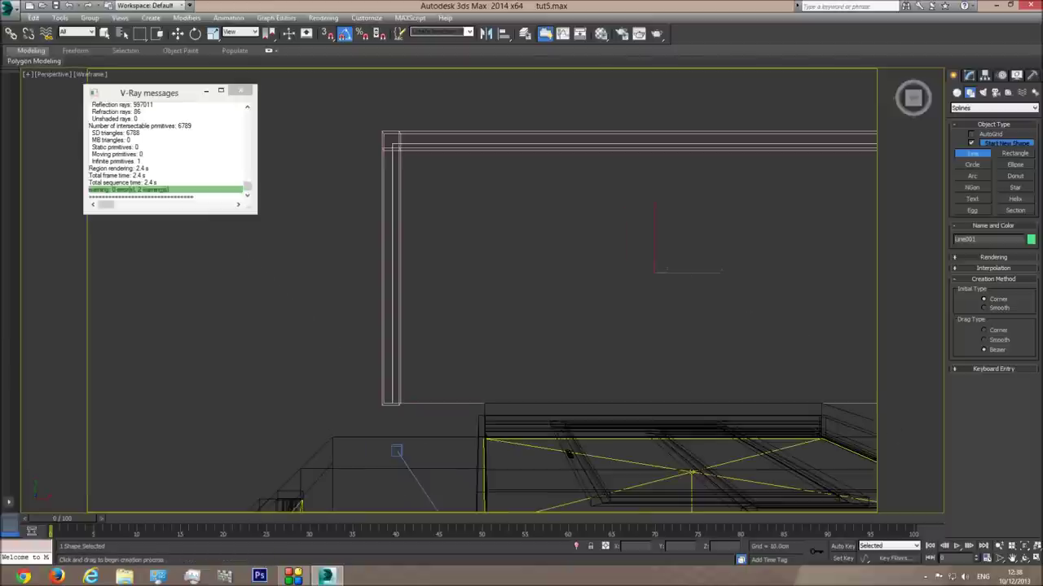
pyautogui.click(1025, 560)
pyautogui.press('F3')
pyautogui.moveTo(526, 299)
pyautogui.mouseDown()
pyautogui.moveTo(459, 266)
pyautogui.moveTo(300, 233)
pyautogui.moveTo(471, 317)
pyautogui.moveTo(417, 222)
pyautogui.mouseUp()
pyautogui.click(177, 32)
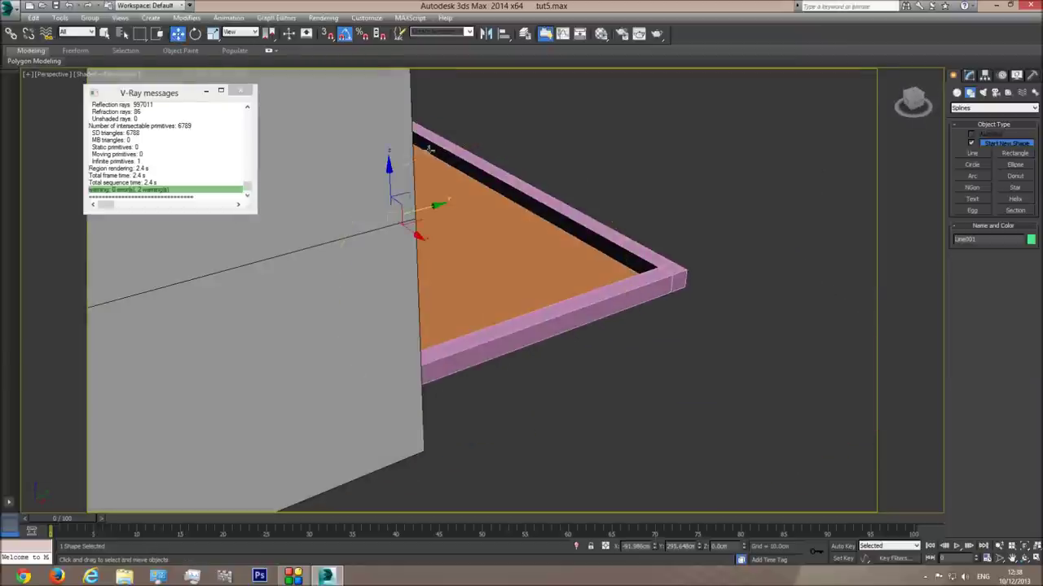
pyautogui.moveTo(397, 186); pyautogui.dragTo(395, 149)
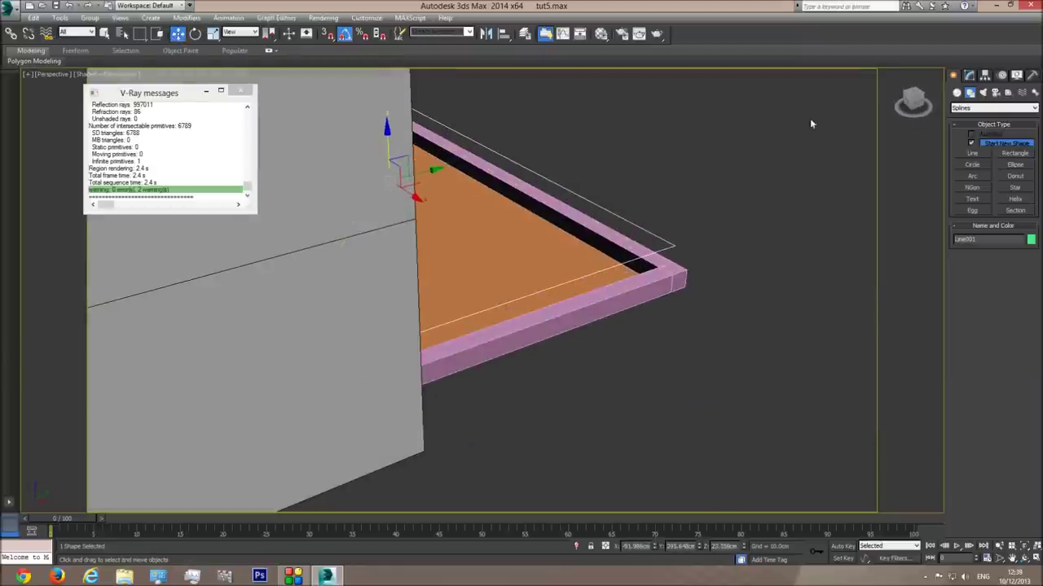
# Step: Enable the line in the renderer and viewport with a rectangular cross-section, and set its length to 15 cm
pyautogui.click(969, 76)
pyautogui.click(990, 216)
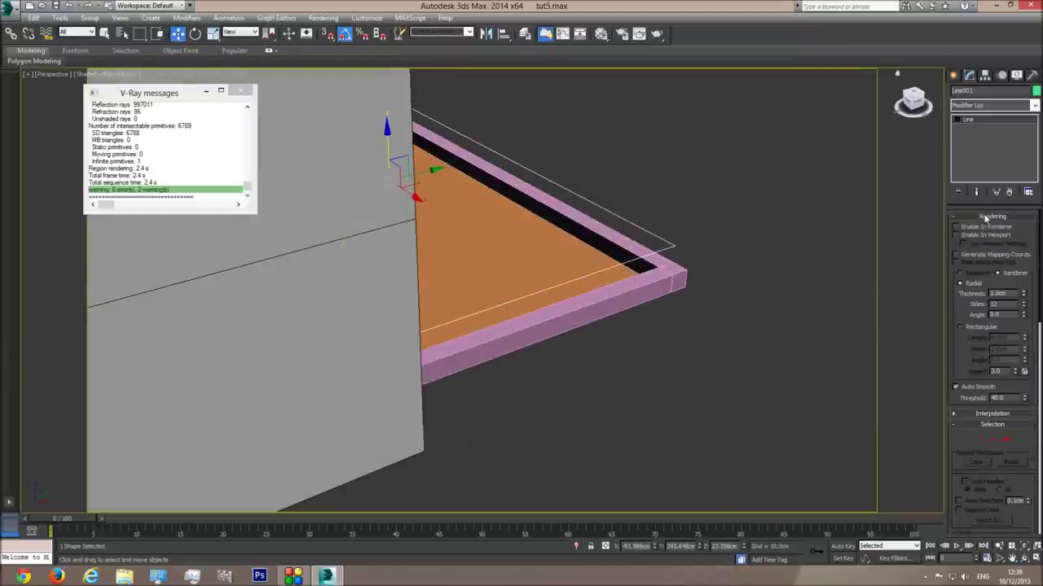
pyautogui.click(956, 226)
pyautogui.click(958, 235)
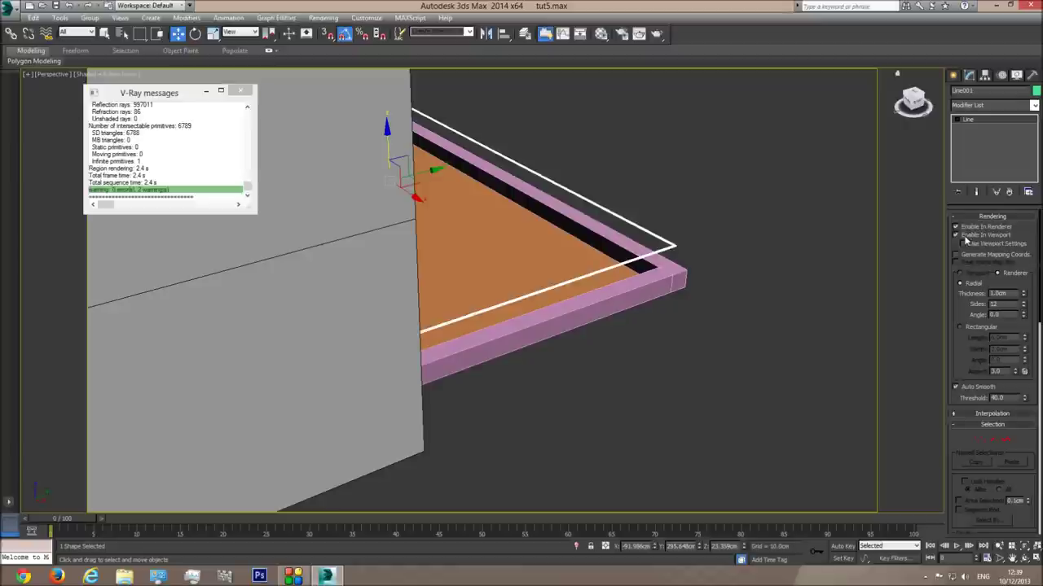
pyautogui.click(969, 328)
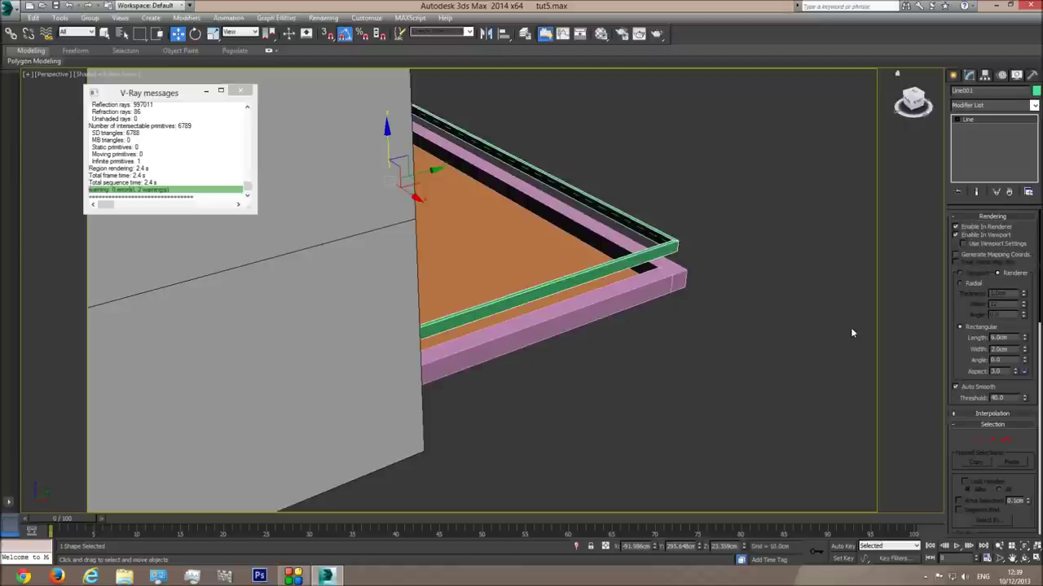
pyautogui.scroll(3, 625, 338)
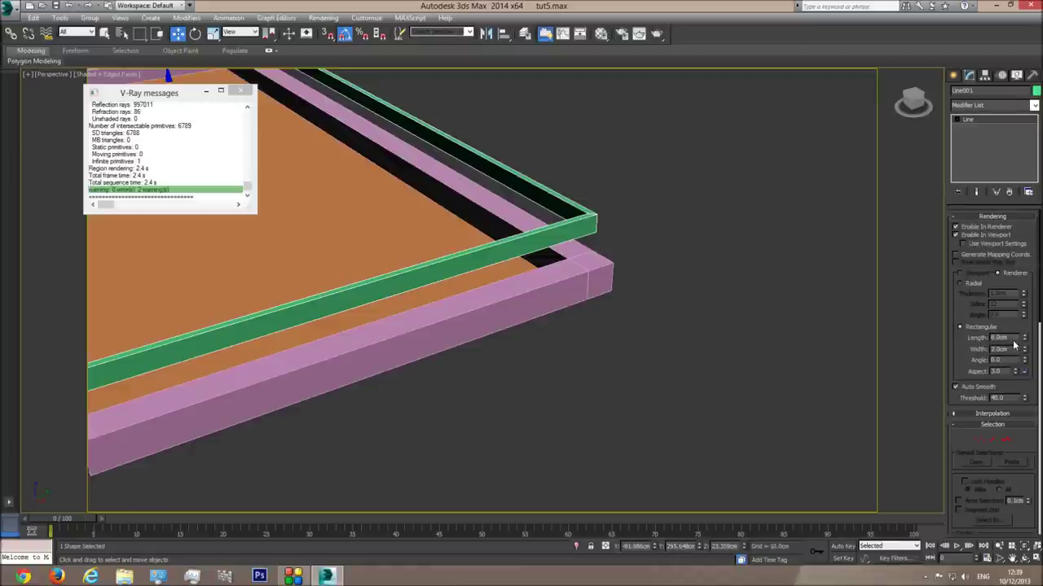
pyautogui.moveTo(1023, 338); pyautogui.dragTo(1010, 346)
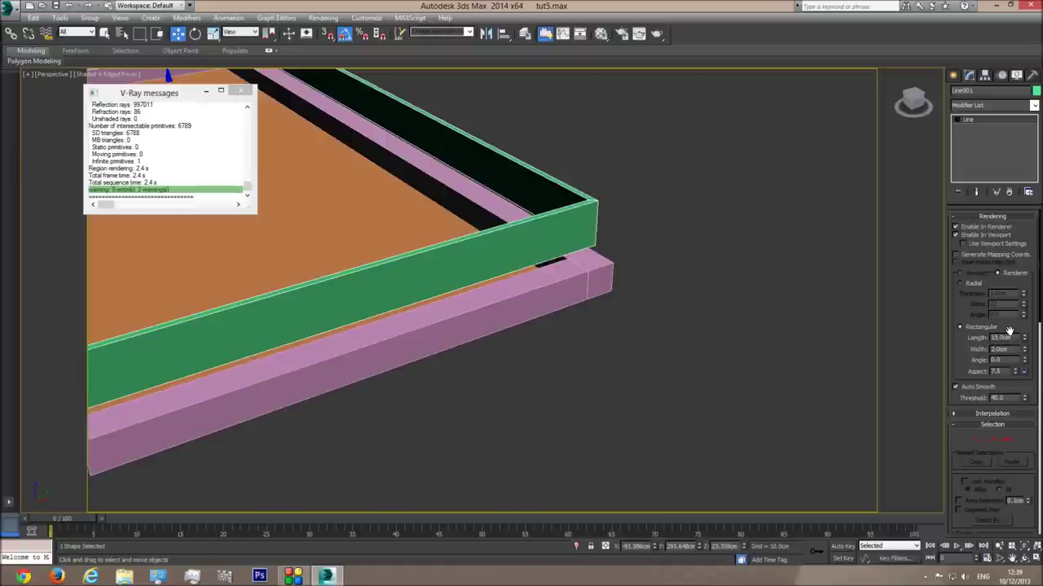
# Step: Set the line's rectangular cross-section length to 100 cm and raise it onto the parapet, to a height of about 59 cm
pyautogui.write('100')
pyautogui.press('Return')
pyautogui.scroll(-3, 516, 263)
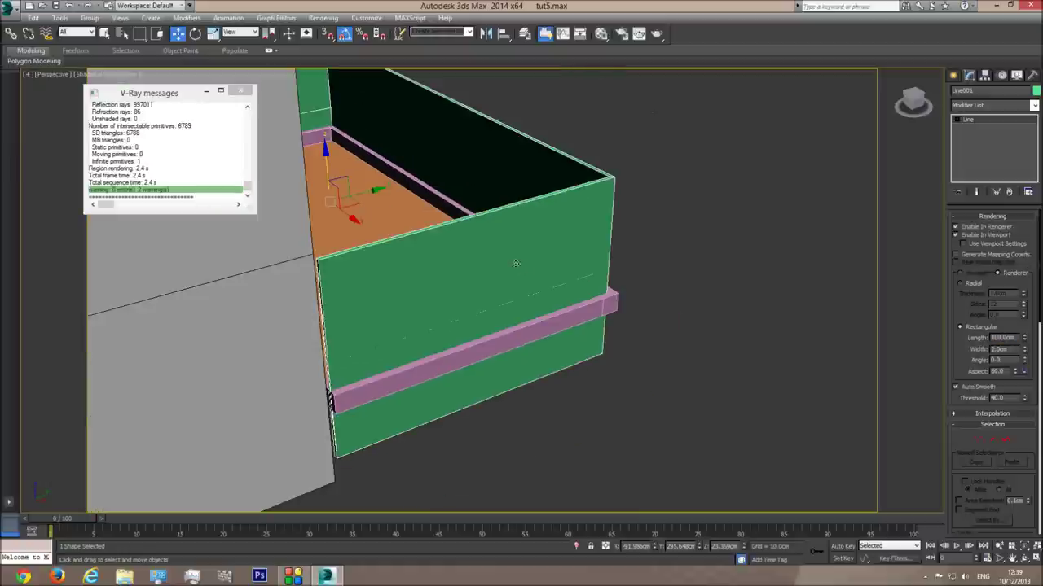
pyautogui.moveTo(327, 169); pyautogui.dragTo(324, 108)
pyautogui.keyDown('alt'); pyautogui.moveTo(577, 234); pyautogui.dragTo(578, 277, button='middle'); pyautogui.keyUp('alt')
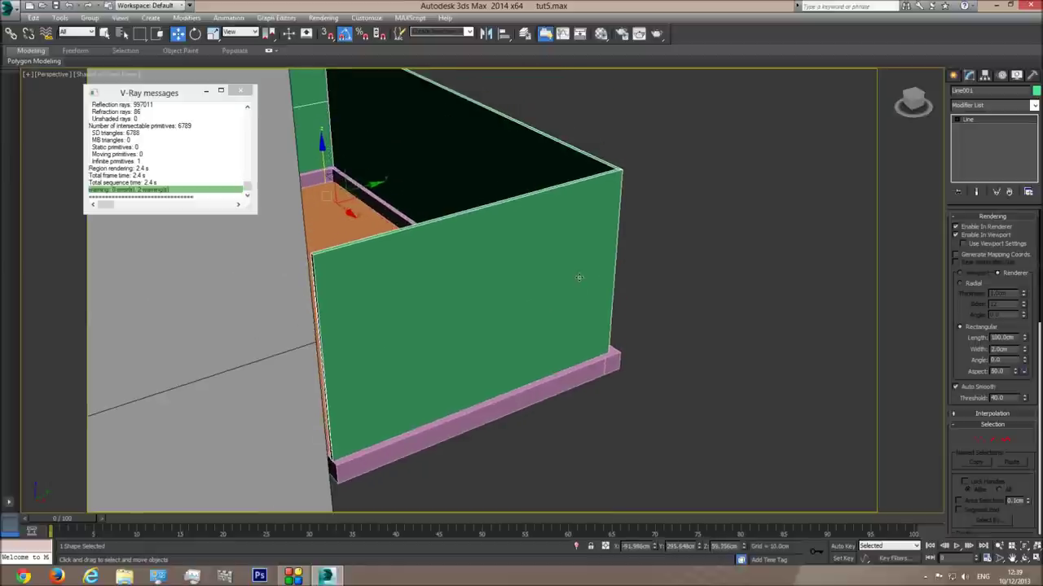
# Step: Make an independent copy of the upright panel line directly above it, at a height of about 204 cm
pyautogui.click(1030, 553)
pyautogui.moveTo(500, 270); pyautogui.dragTo(494, 307)
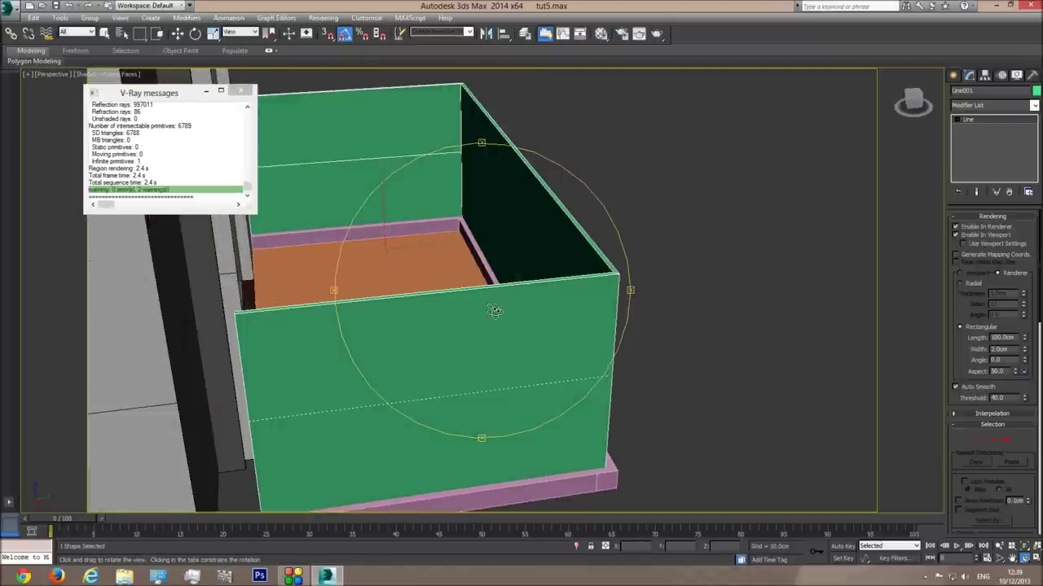
pyautogui.press('c')
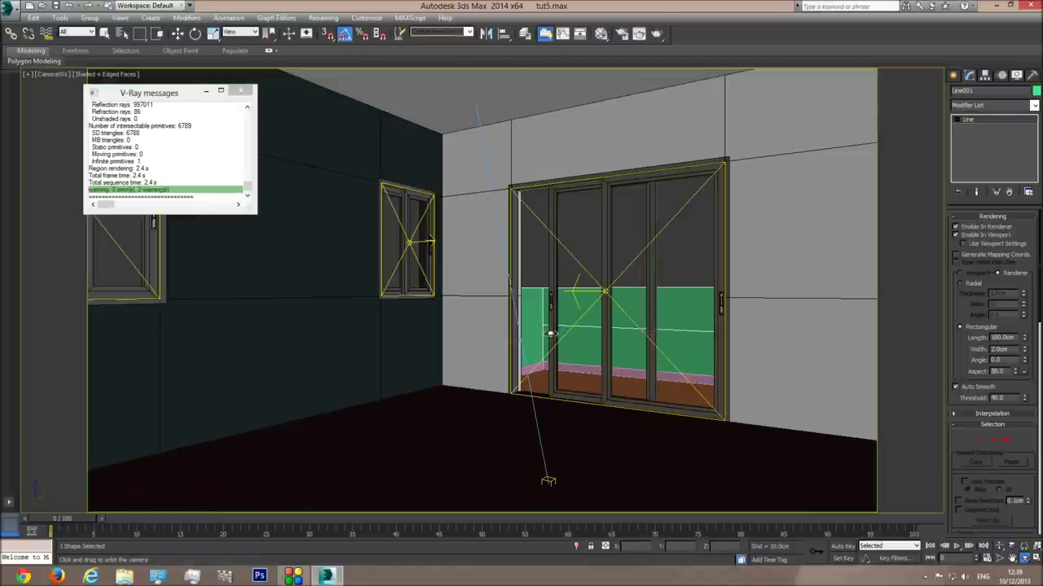
pyautogui.press('p')
pyautogui.moveTo(546, 314); pyautogui.dragTo(459, 334)
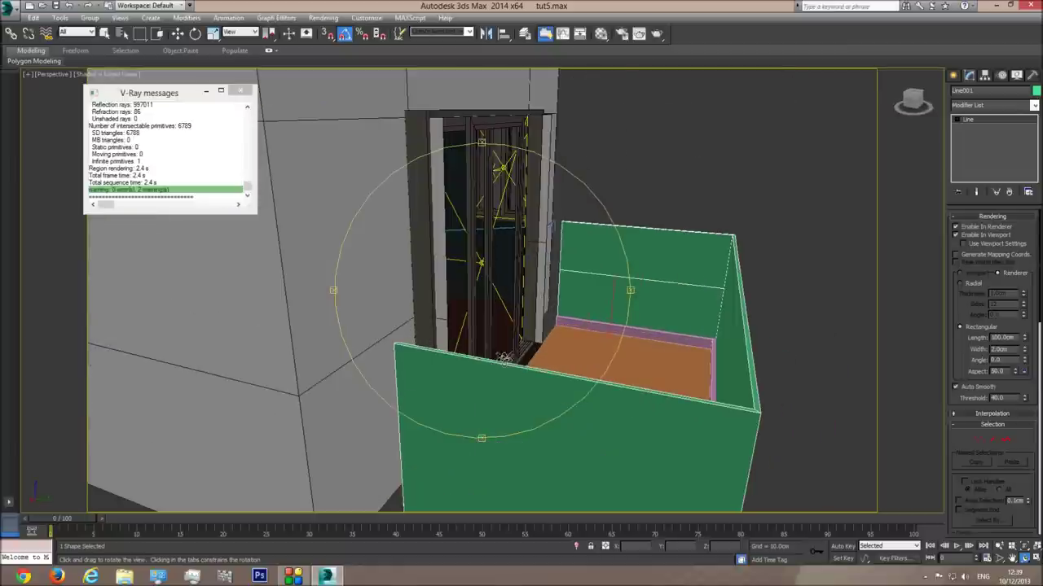
pyautogui.click(177, 33)
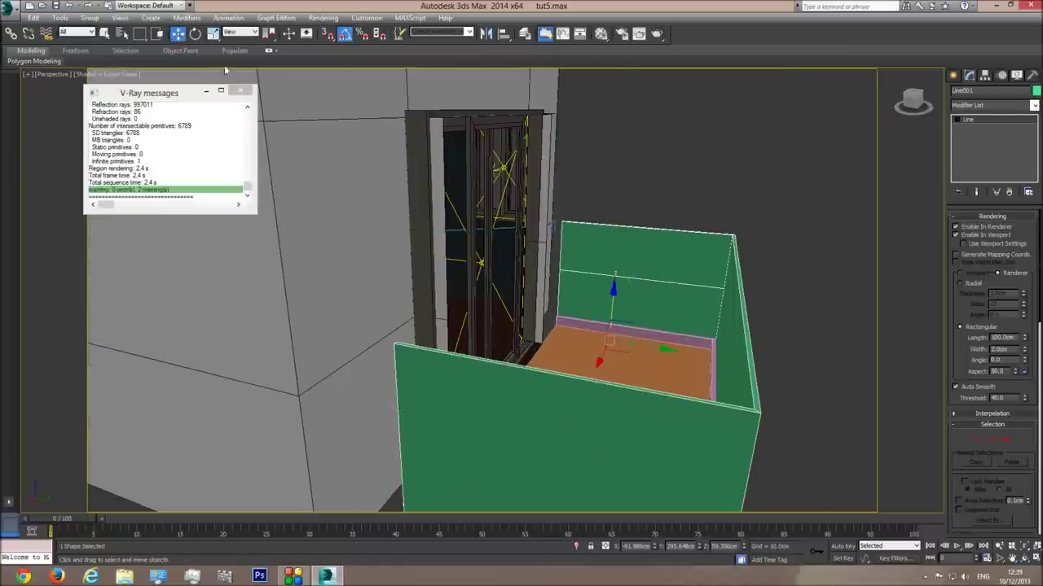
pyautogui.moveTo(551, 303); pyautogui.dragTo(528, 283, button='middle')
pyautogui.keyDown('shift'); pyautogui.moveTo(588, 285); pyautogui.dragTo(589, 65); pyautogui.keyUp('shift')
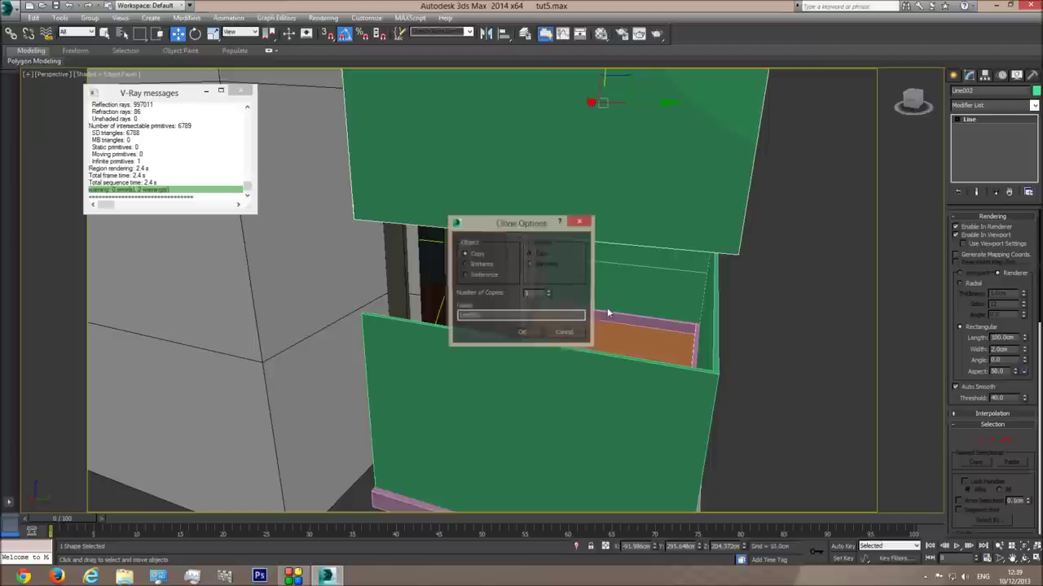
pyautogui.click(517, 332)
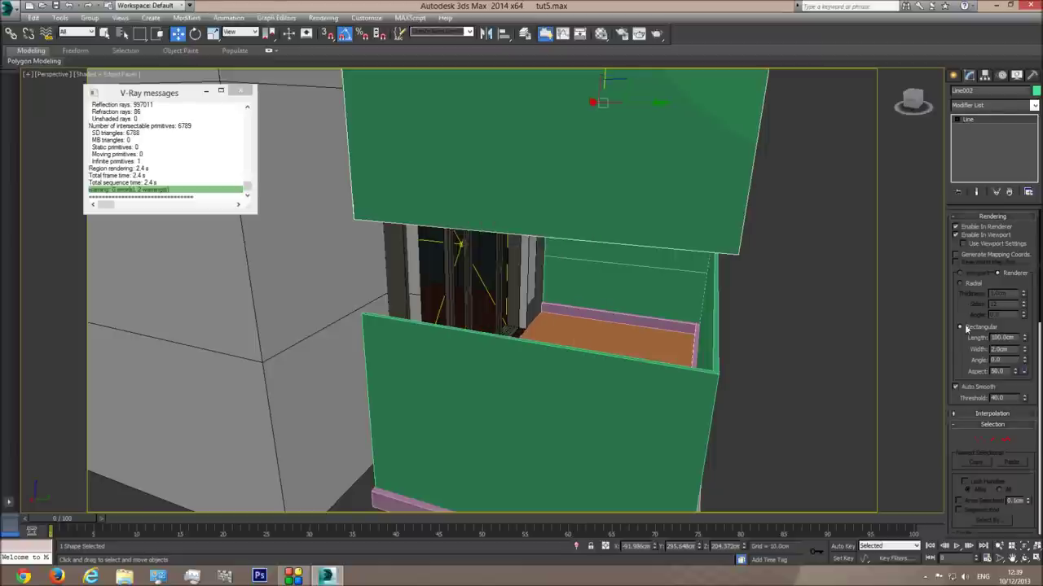
# Step: Give the copied line a radial cross-section with a thickness of 2 cm
pyautogui.click(969, 284)
pyautogui.keyDown('alt'); pyautogui.moveTo(700, 250); pyautogui.dragTo(661, 376, button='middle'); pyautogui.keyUp('alt')
pyautogui.click(1024, 560)
pyautogui.moveTo(536, 337); pyautogui.dragTo(595, 346)
pyautogui.moveTo(595, 346); pyautogui.dragTo(476, 326, button='middle')
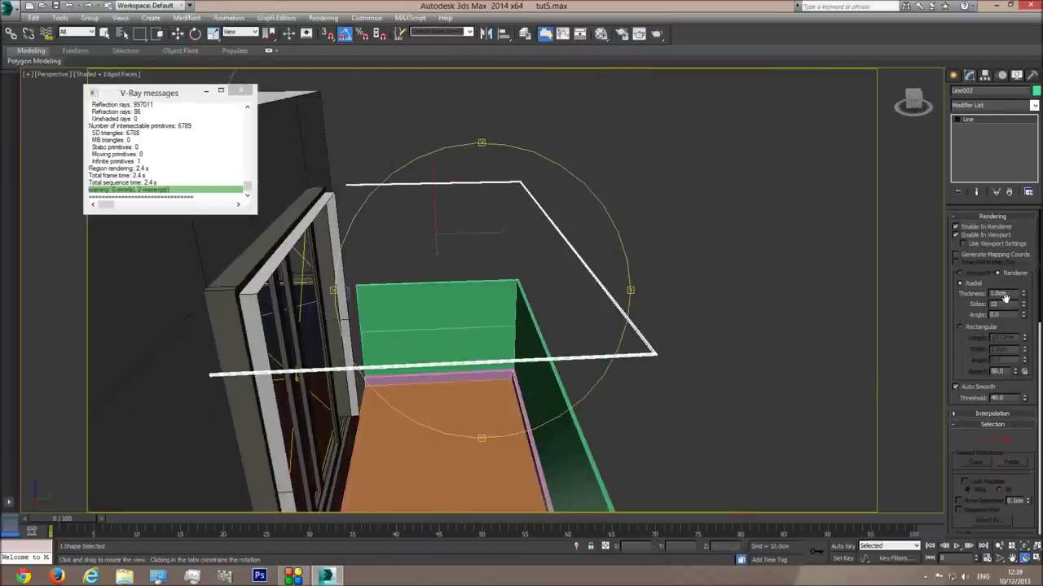
pyautogui.doubleClick(1009, 293)
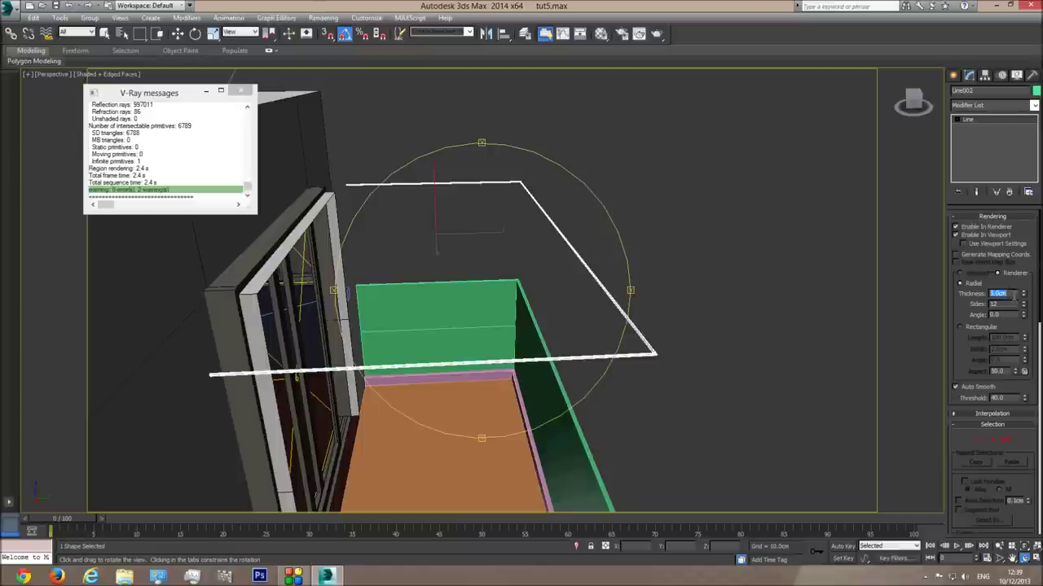
pyautogui.press('Return')
pyautogui.moveTo(619, 503); pyautogui.dragTo(593, 416, button='middle')
pyautogui.rightClick(593, 415)
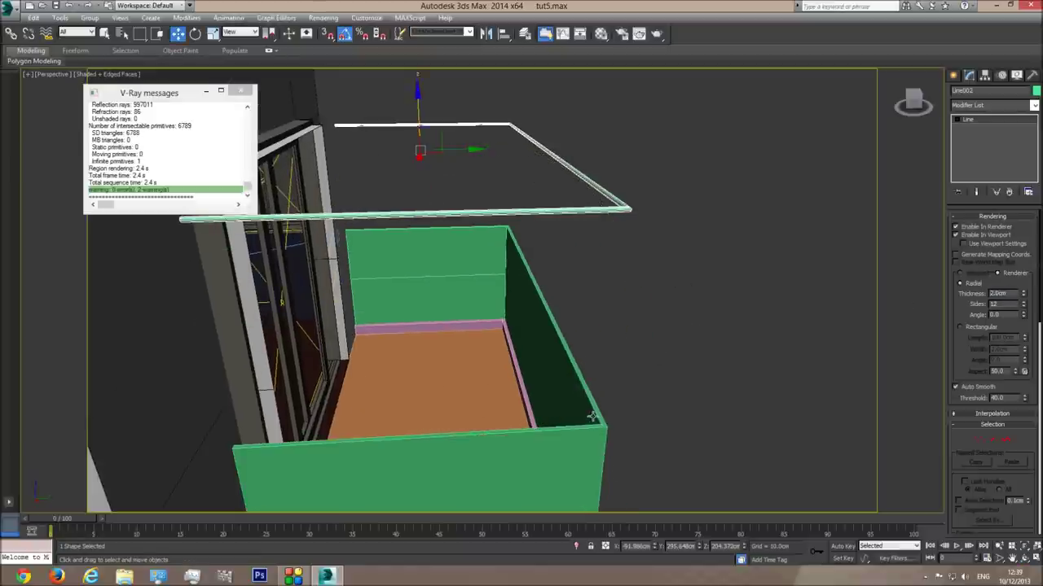
# Step: Select the upright balcony panel and reduce its rectangular width to 0.5 cm
pyautogui.click(593, 416)
pyautogui.click(475, 275)
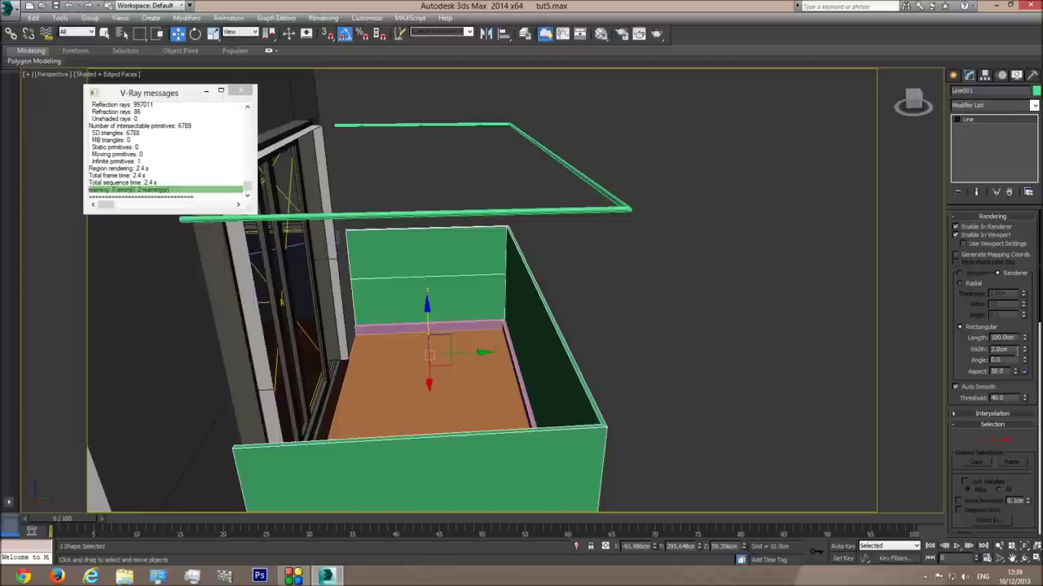
pyautogui.write('5')
pyautogui.press('Return')
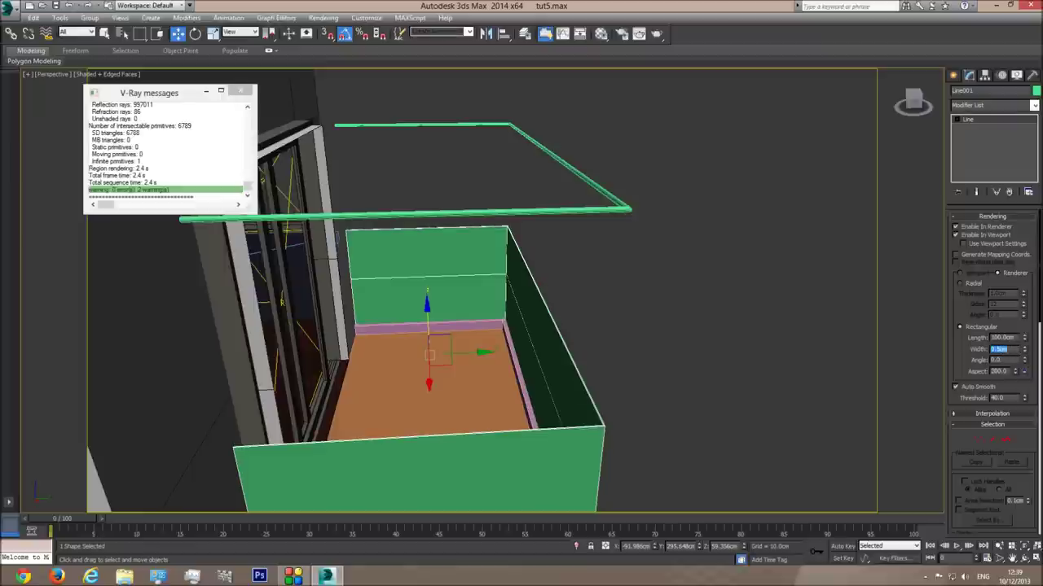
# Step: Select the round handrail and lower it to the panel's upper edge, at a height of about 109 cm
pyautogui.moveTo(540, 301); pyautogui.dragTo(553, 292, button='middle')
pyautogui.click(592, 219)
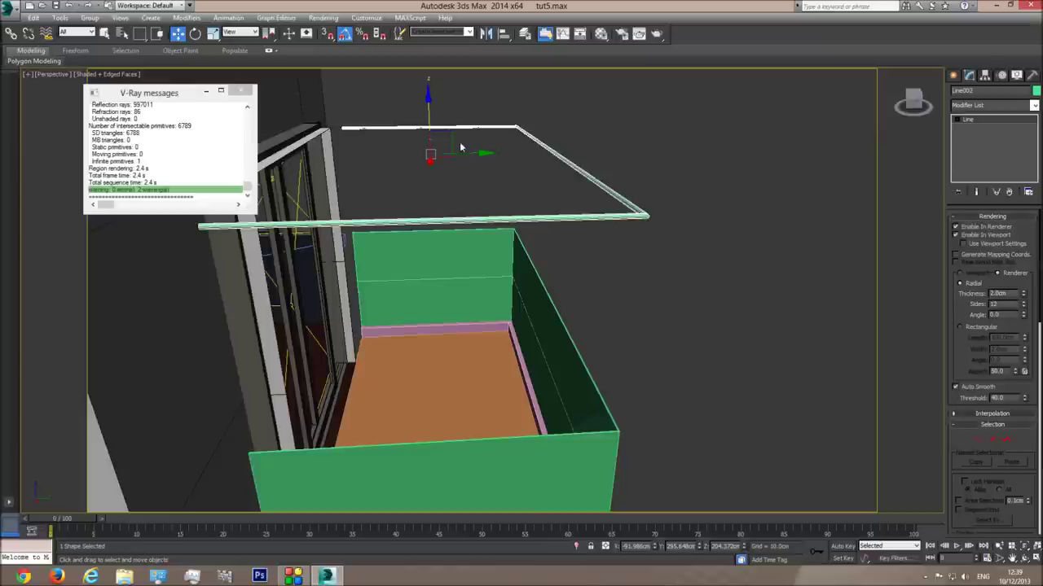
pyautogui.moveTo(428, 108); pyautogui.dragTo(421, 250)
pyautogui.moveTo(526, 297); pyautogui.dragTo(528, 285, button='middle')
# Step: In a left side view, raise the handrail slightly so it caps the panel edge, at a height of about 110 cm
pyautogui.press('f')
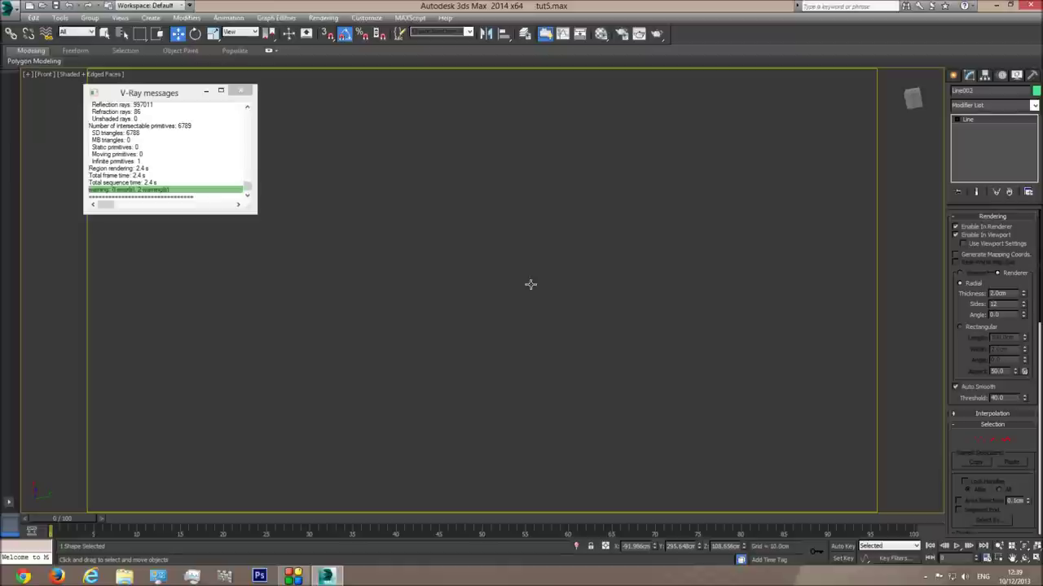
pyautogui.scroll(-5, 575, 297)
pyautogui.scroll(-2, 580, 298)
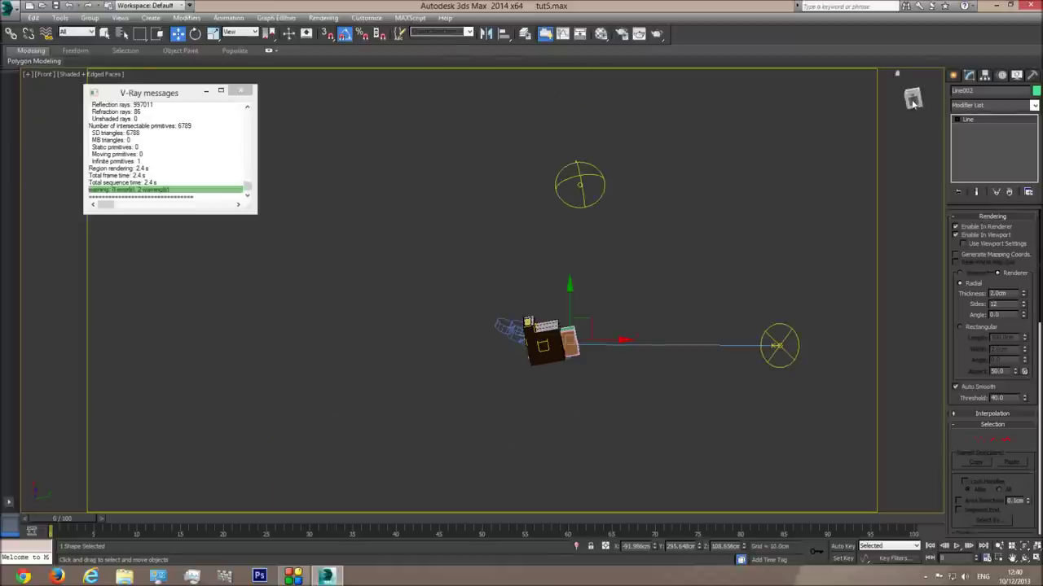
pyautogui.click(908, 104)
pyautogui.moveTo(492, 289); pyautogui.dragTo(472, 380, button='middle')
pyautogui.scroll(-3, 473, 381)
pyautogui.moveTo(371, 293); pyautogui.dragTo(794, 346, button='middle')
pyautogui.press('l')
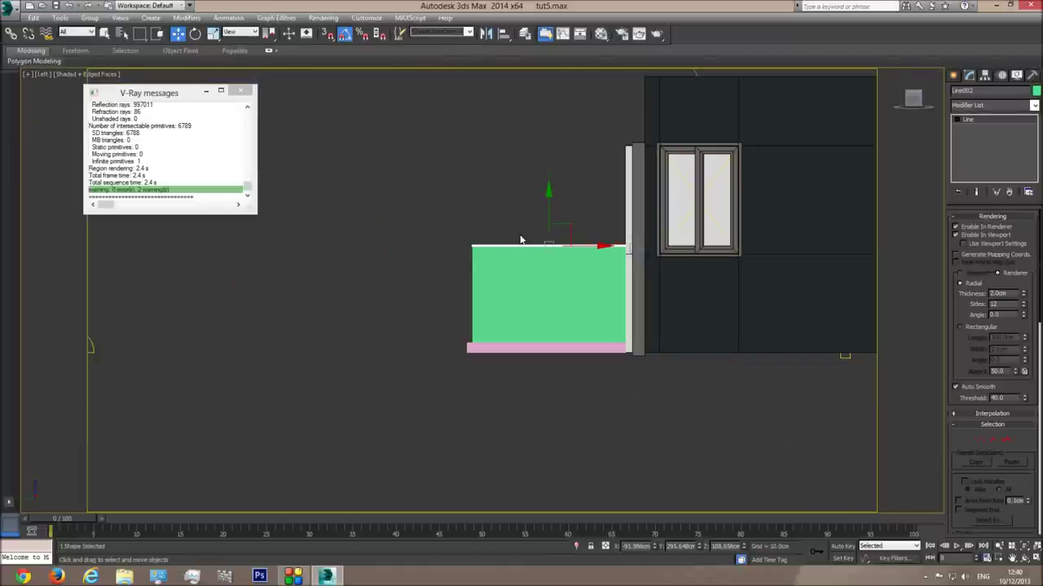
pyautogui.scroll(4, 598, 232)
pyautogui.moveTo(603, 260); pyautogui.dragTo(604, 251)
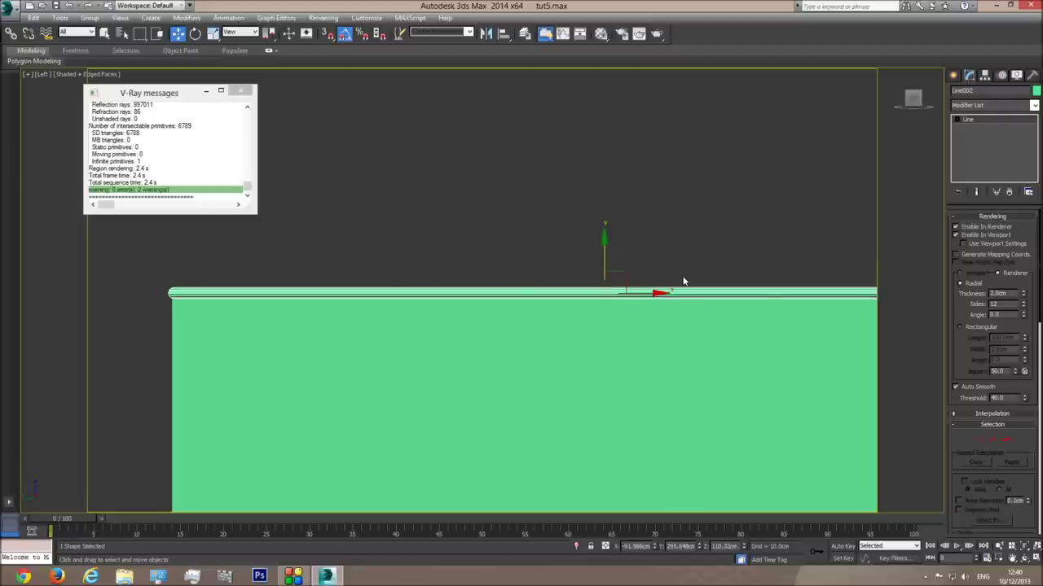
# Step: Check the railing through the camera, clear the selection, and apply the existing glass material to the balcony panel in a perspective view
pyautogui.press('c')
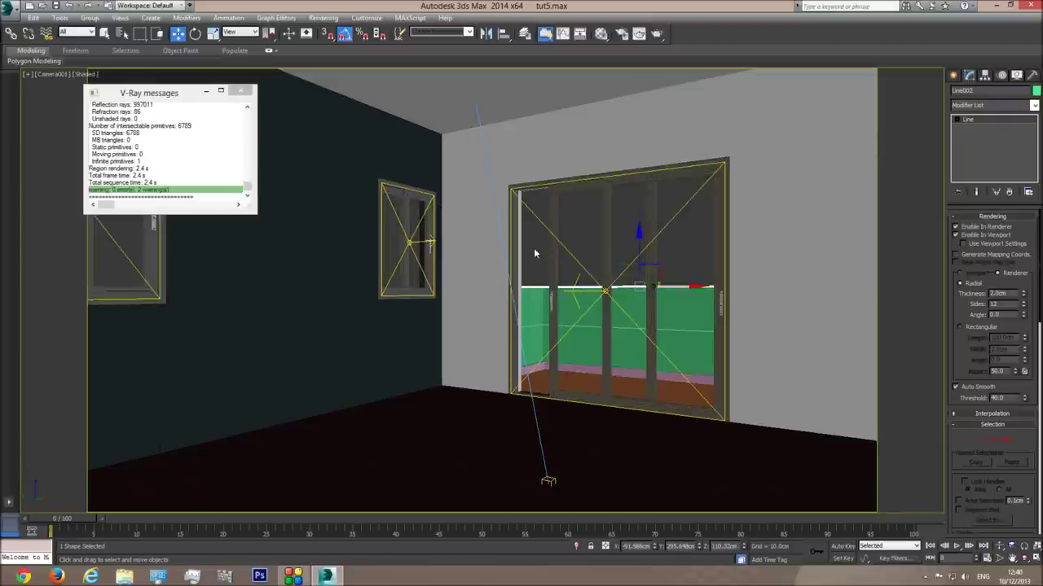
pyautogui.click(542, 329)
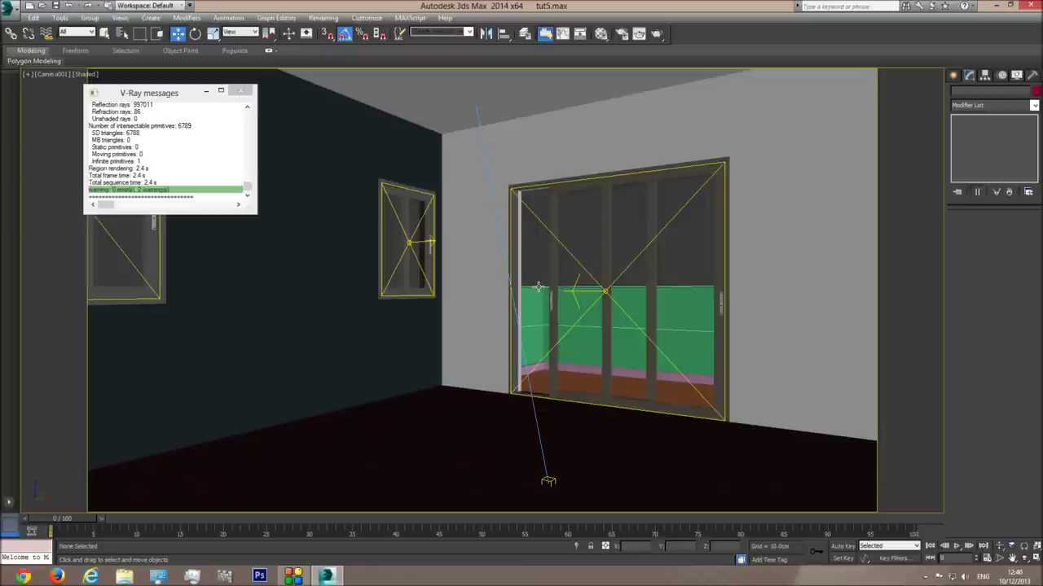
pyautogui.press('p')
pyautogui.keyDown('alt'); pyautogui.moveTo(611, 323); pyautogui.dragTo(502, 331, button='middle'); pyautogui.keyUp('alt')
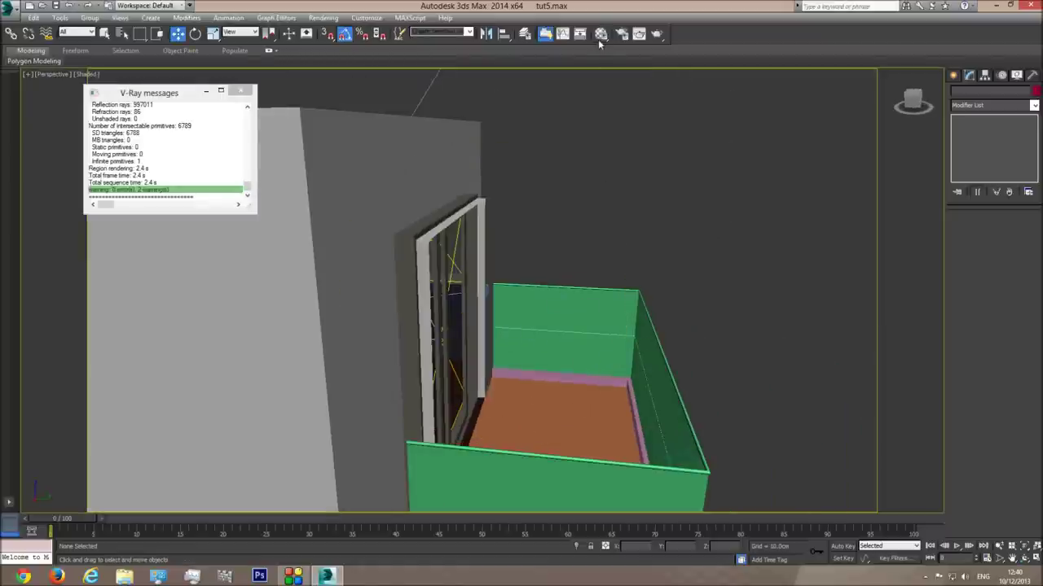
pyautogui.click(600, 35)
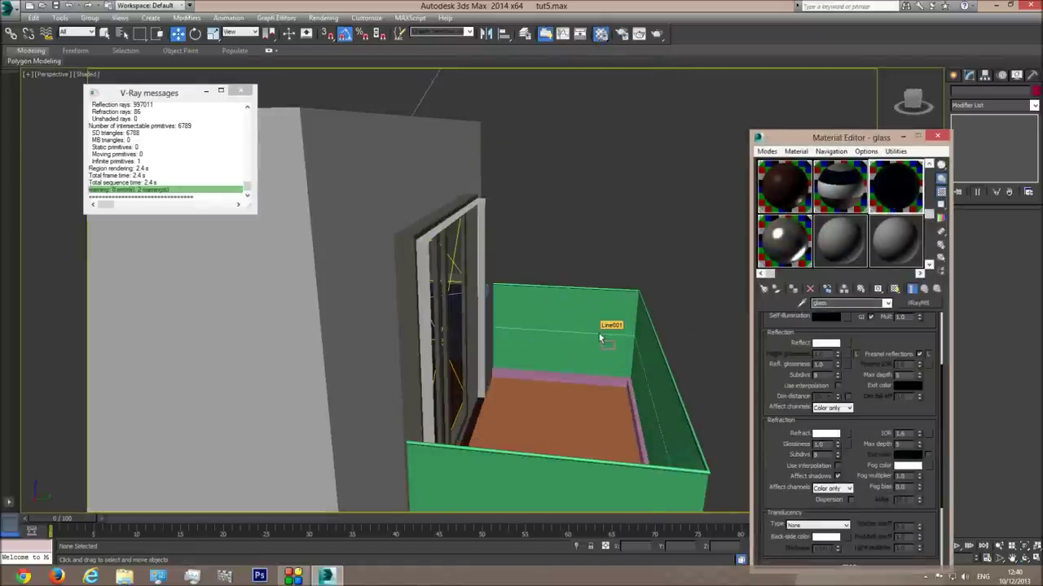
pyautogui.moveTo(599, 337); pyautogui.dragTo(606, 335)
# Step: Apply the White walls material to the U-shaped parapet
pyautogui.moveTo(675, 340); pyautogui.dragTo(657, 233, button='middle')
pyautogui.click(656, 498)
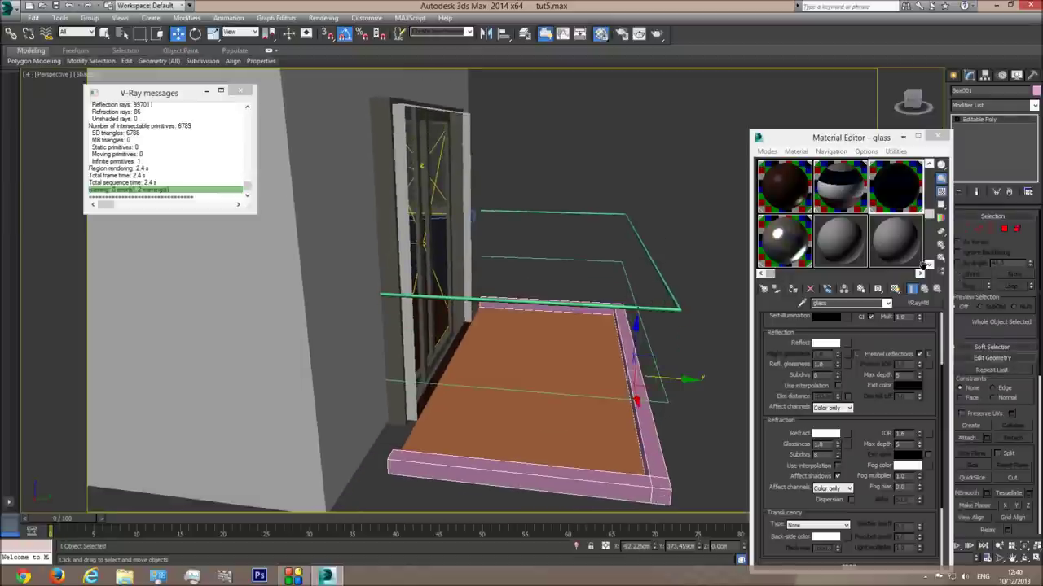
pyautogui.click(929, 165)
pyautogui.click(787, 244)
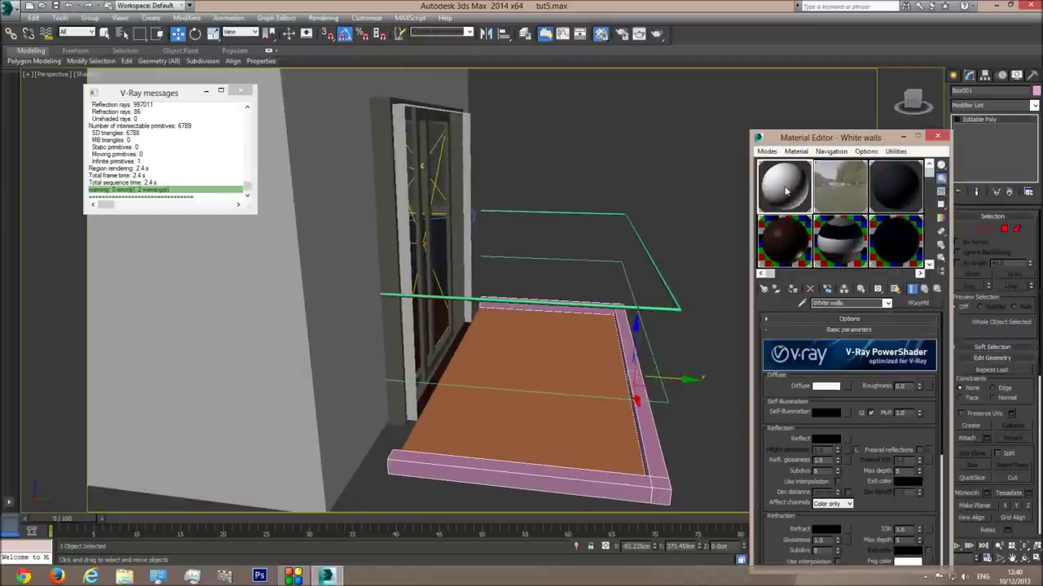
pyautogui.click(792, 291)
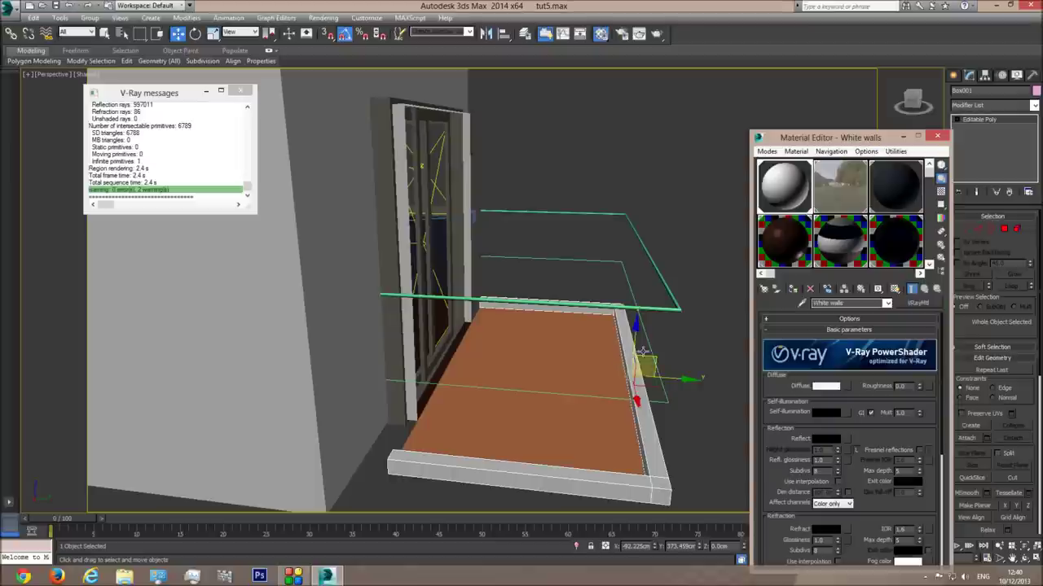
# Step: Select the handrail, name an unused material Crome, and change its type to VRayMtl
pyautogui.click(624, 214)
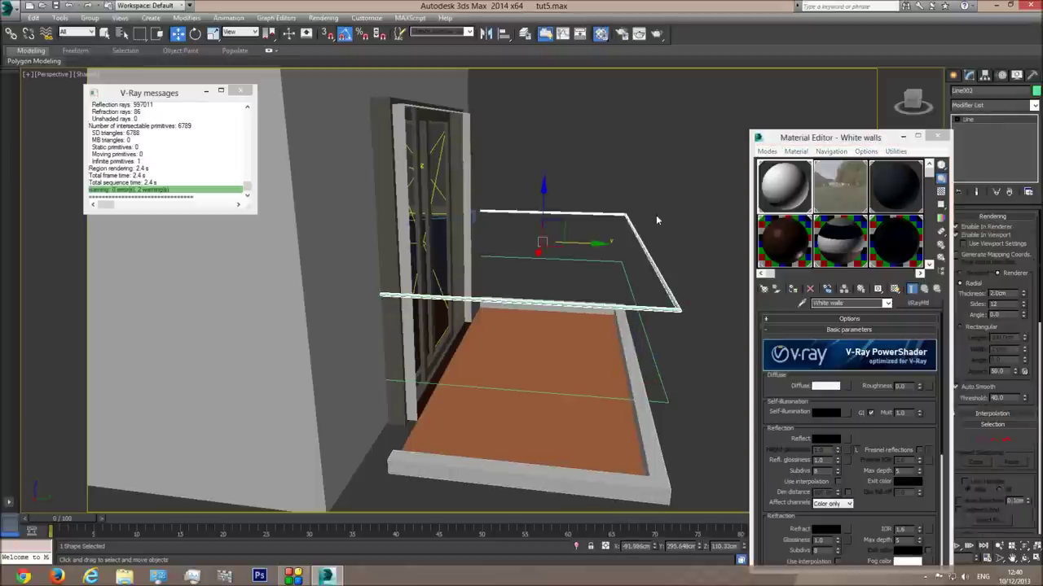
pyautogui.moveTo(929, 176); pyautogui.dragTo(929, 238)
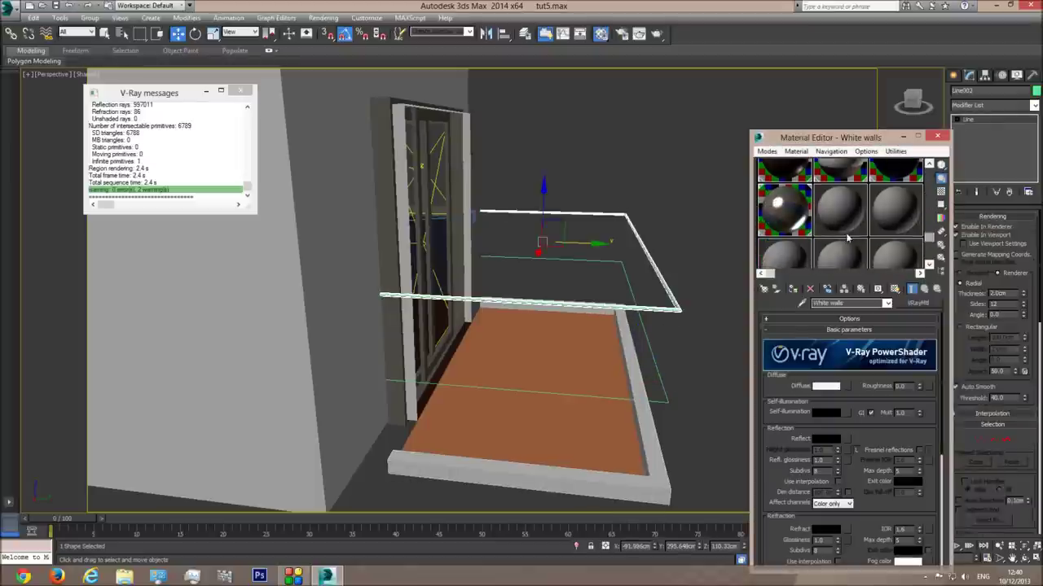
pyautogui.click(839, 216)
pyautogui.write('Crome')
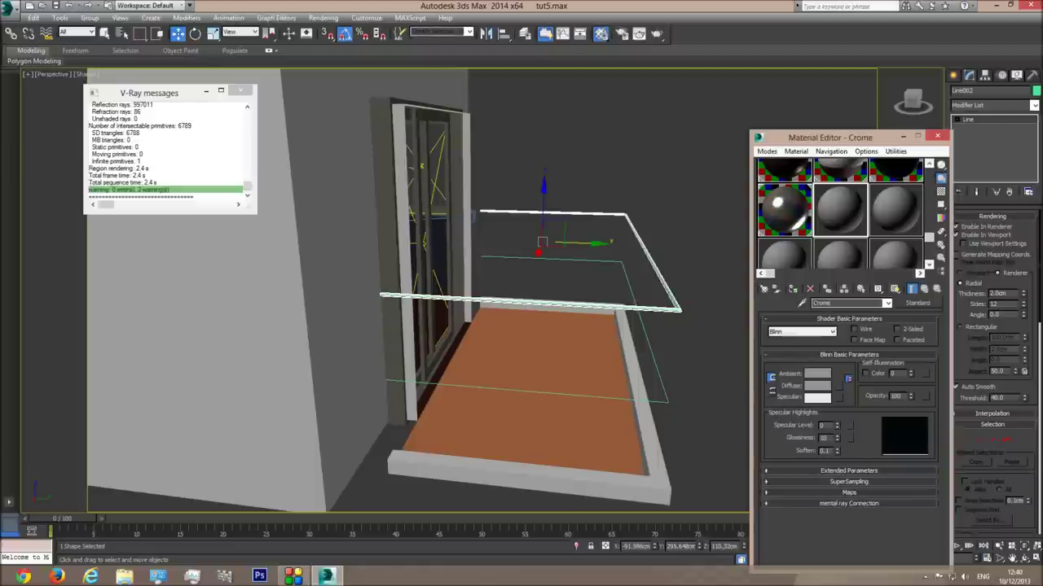
pyautogui.click(916, 303)
pyautogui.click(452, 400)
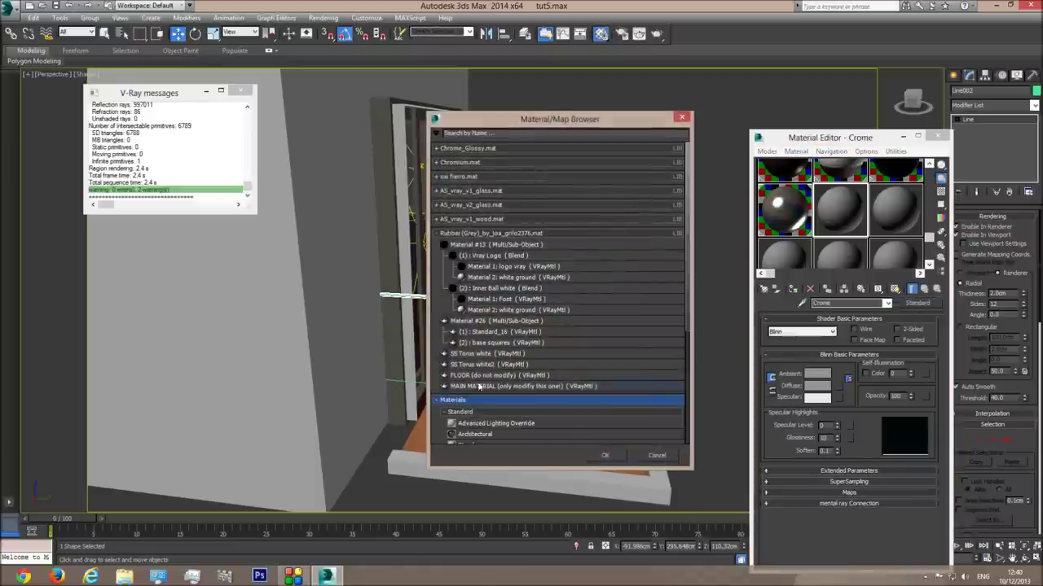
pyautogui.scroll(-4, 480, 391)
pyautogui.click(480, 420)
pyautogui.scroll(-3, 487, 379)
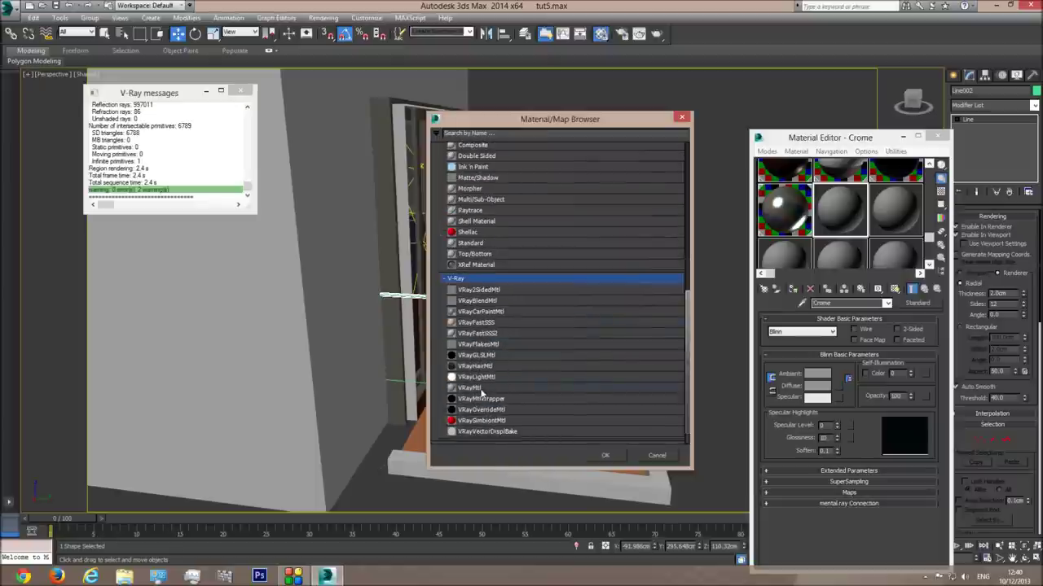
pyautogui.doubleClick(481, 389)
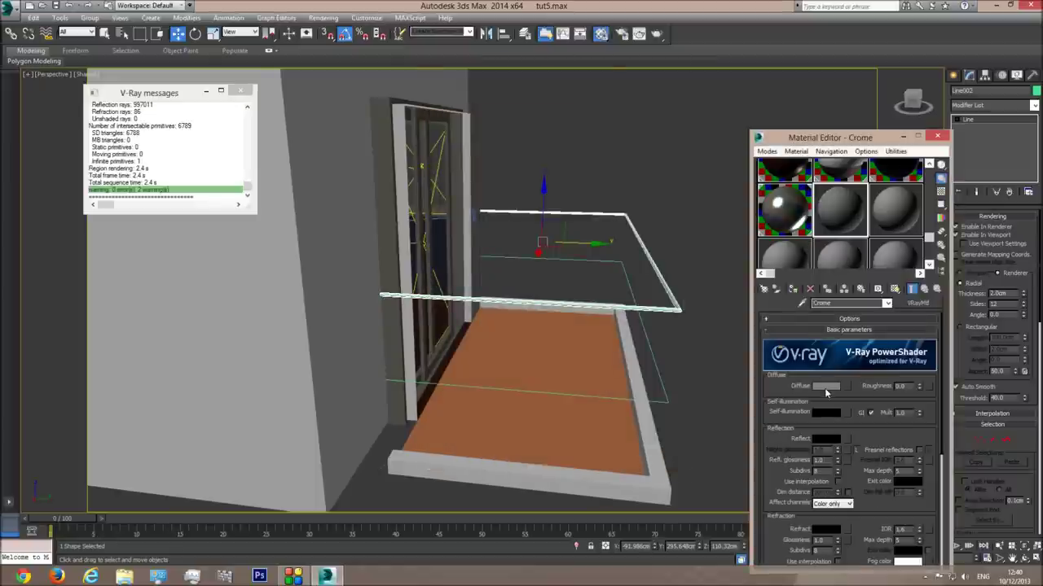
# Step: Set the Crome material's diffuse colour to a very light grey and its reflection colour to near-white
pyautogui.click(825, 387)
pyautogui.moveTo(308, 108); pyautogui.dragTo(310, 145)
pyautogui.click(399, 159)
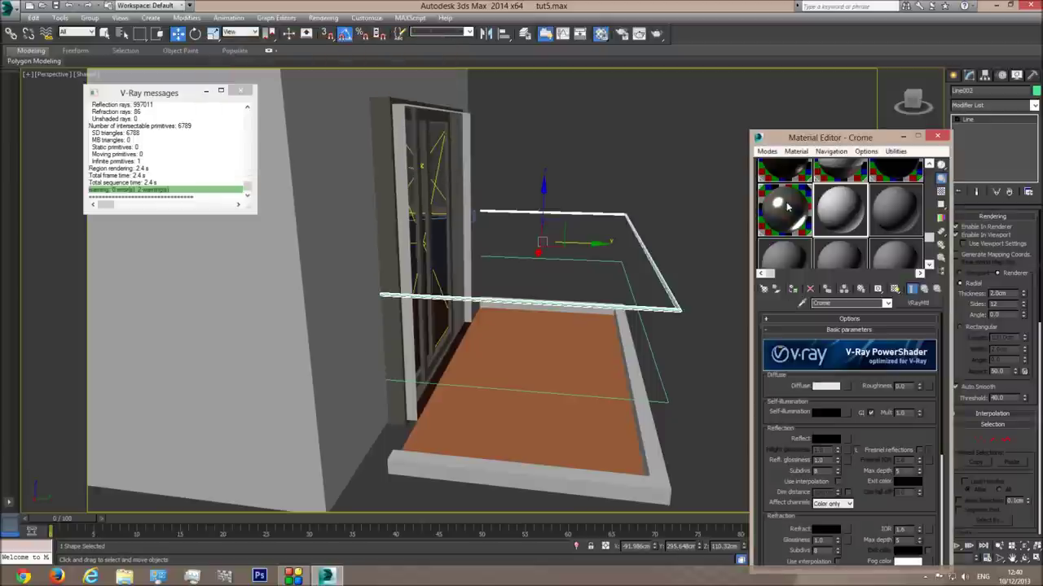
pyautogui.click(825, 439)
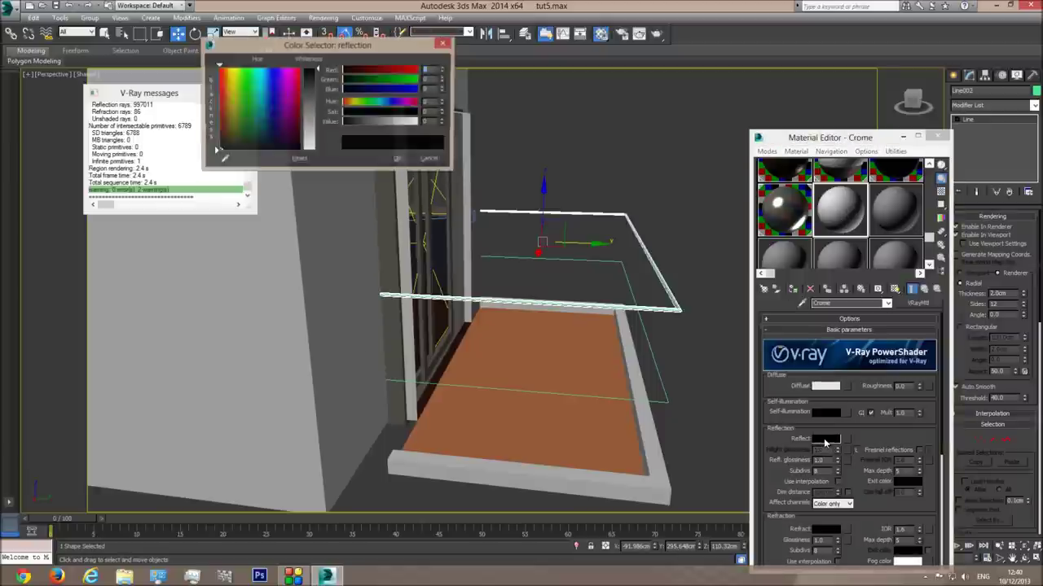
pyautogui.moveTo(319, 69); pyautogui.dragTo(317, 148)
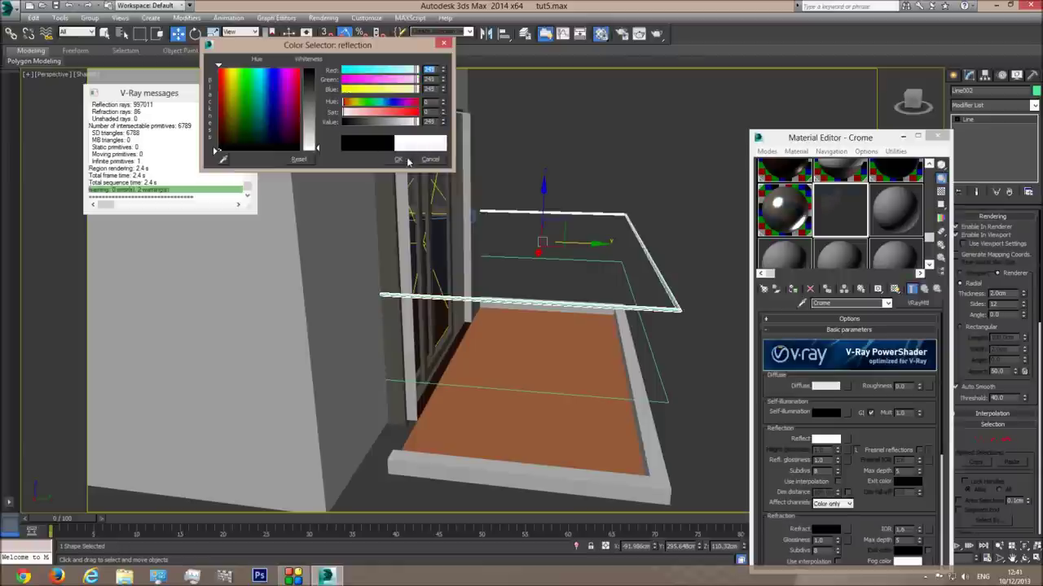
pyautogui.click(406, 161)
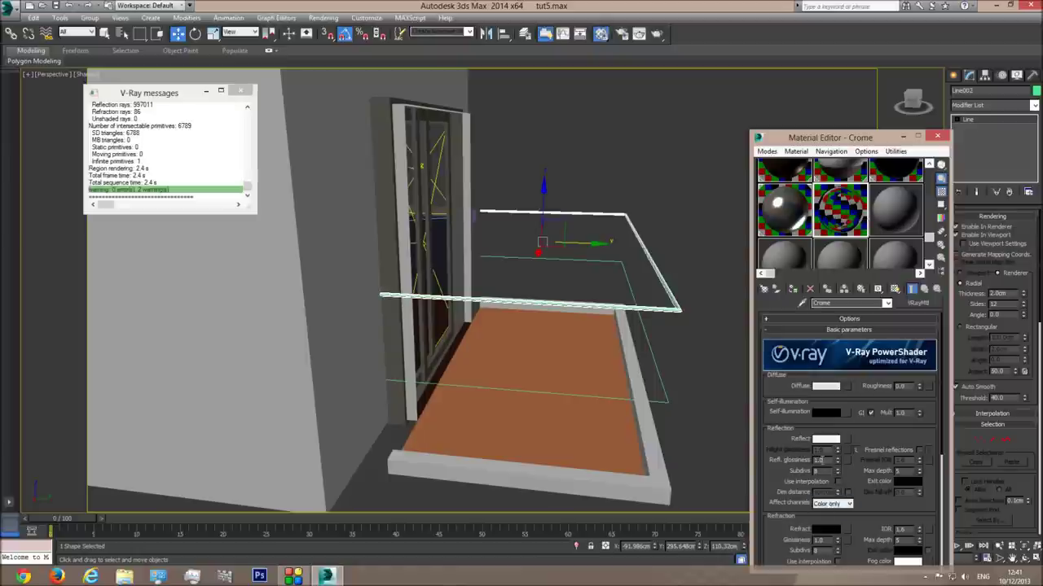
# Step: Try a reflection glossiness of 0.98 on the Crome material and examine its enlarged sample preview
pyautogui.press('BackSpace')
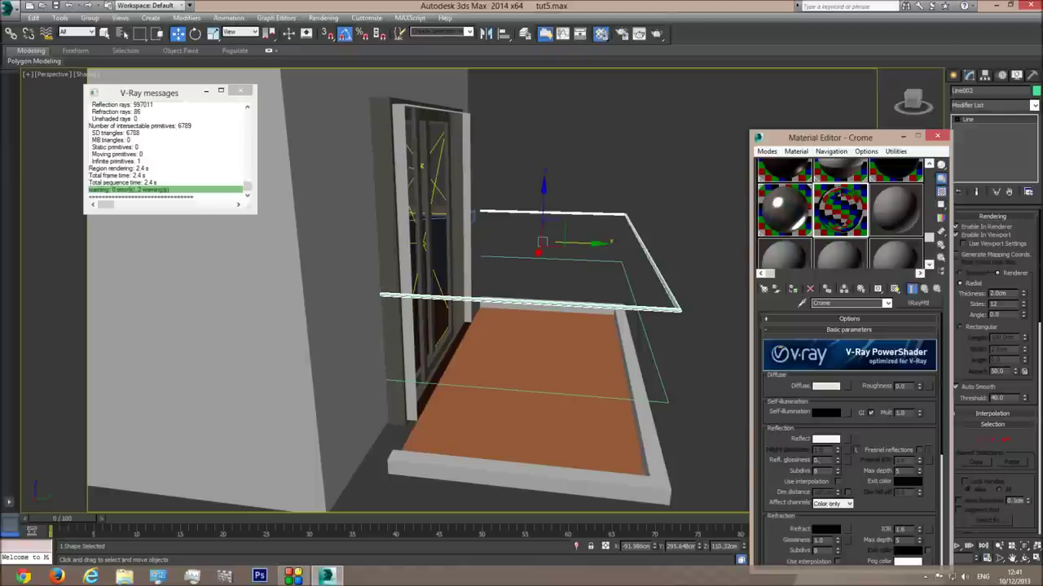
pyautogui.write('98')
pyautogui.press('Return')
pyautogui.doubleClick(843, 214)
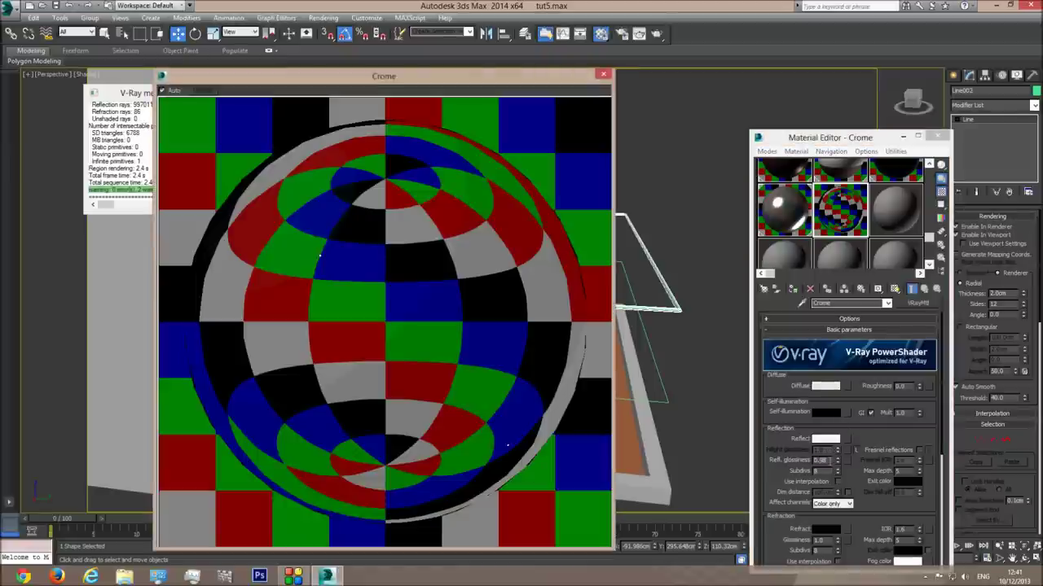
# Step: Set the Crome material's reflection glossiness to 0.95 and close its enlarged sample preview
pyautogui.doubleClick(828, 460)
pyautogui.write('0.9')
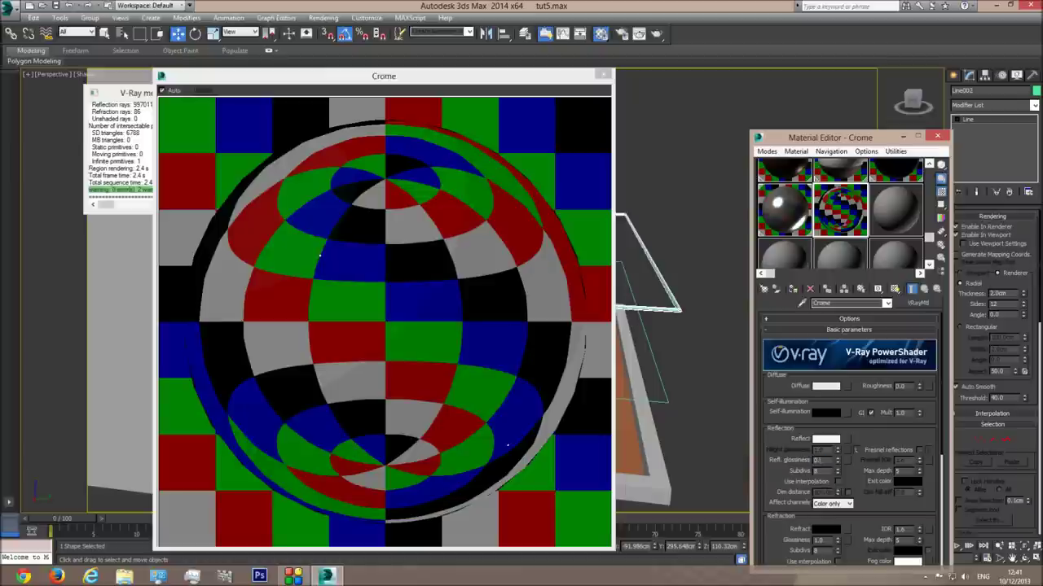
pyautogui.write('5')
pyautogui.press('Return')
pyautogui.click(603, 75)
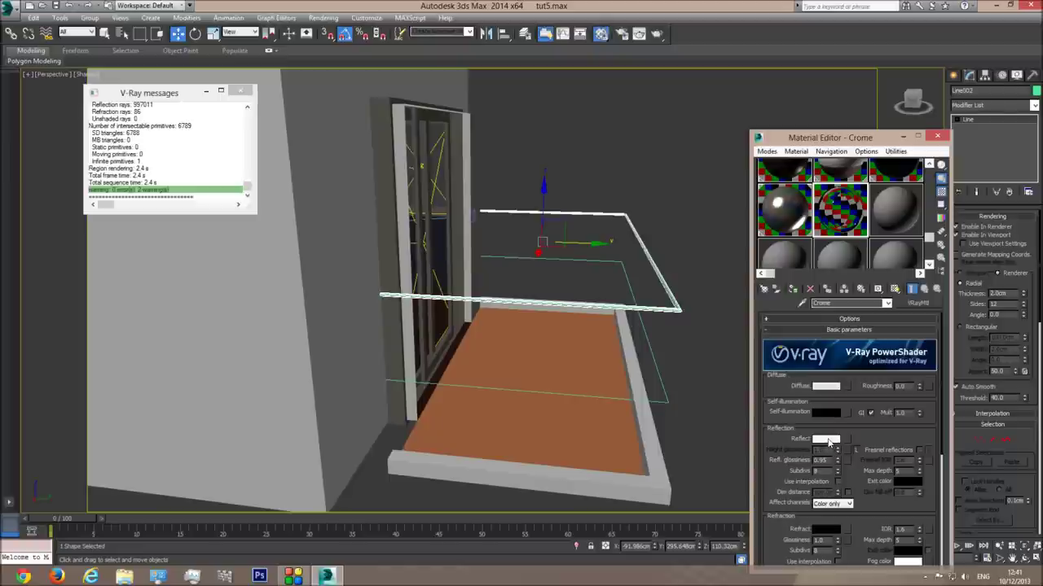
pyautogui.scroll(-2, 865, 439)
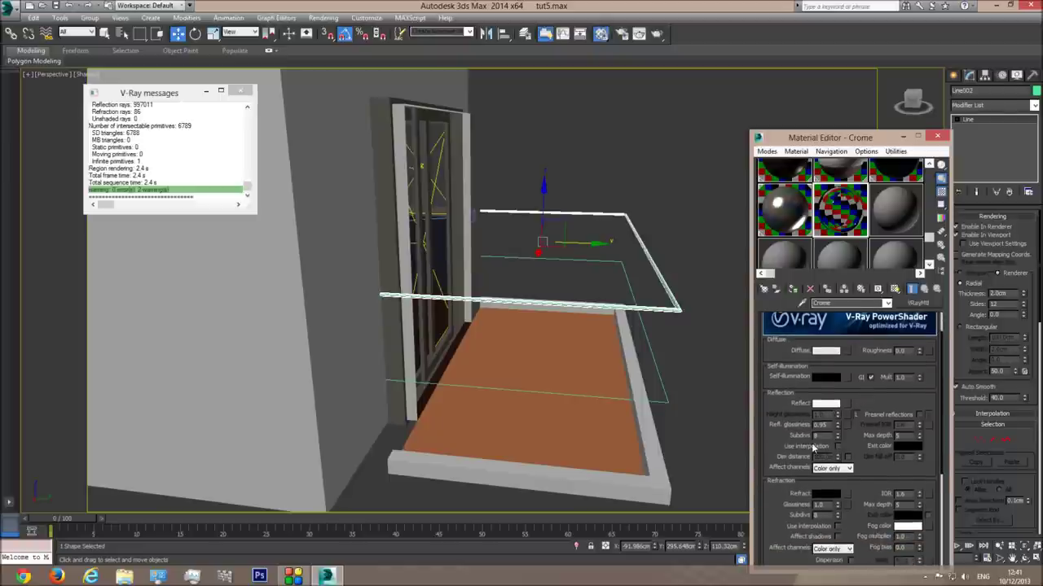
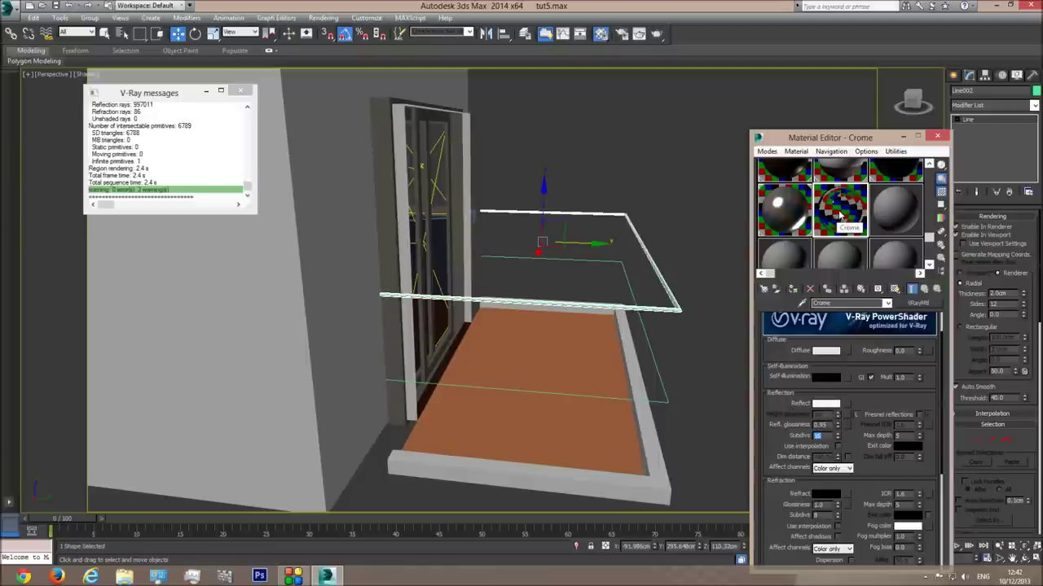
# Step: Assign the Crome material to the handrail, and group the handrail, glass panel and parapet under the name Rail
pyautogui.click(791, 290)
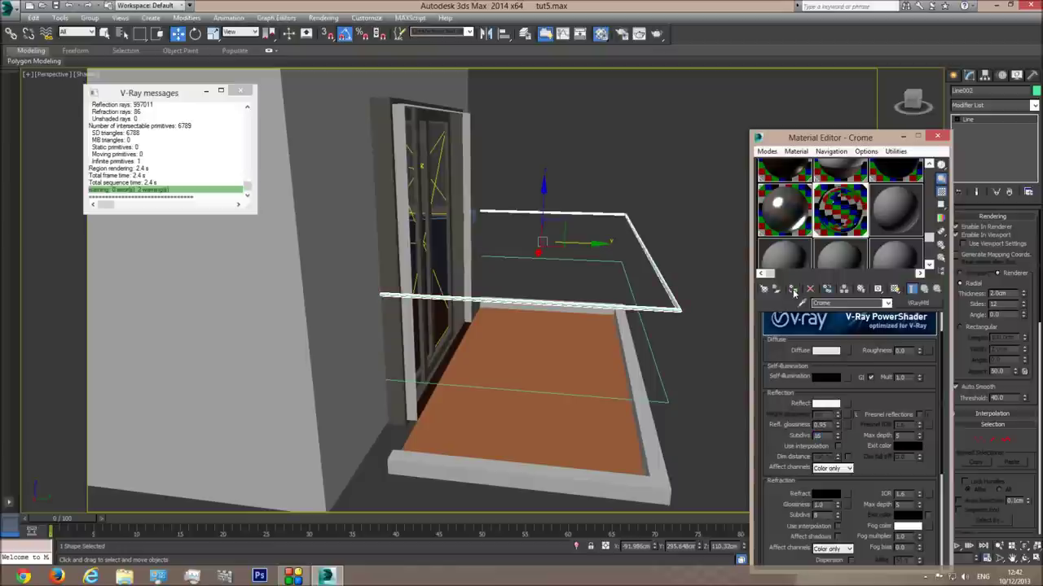
pyautogui.click(679, 172)
pyautogui.moveTo(684, 233); pyautogui.dragTo(623, 287)
pyautogui.keyDown('ctrl'); pyautogui.click(652, 491); pyautogui.keyUp('ctrl')
pyautogui.click(91, 18)
pyautogui.click(107, 32)
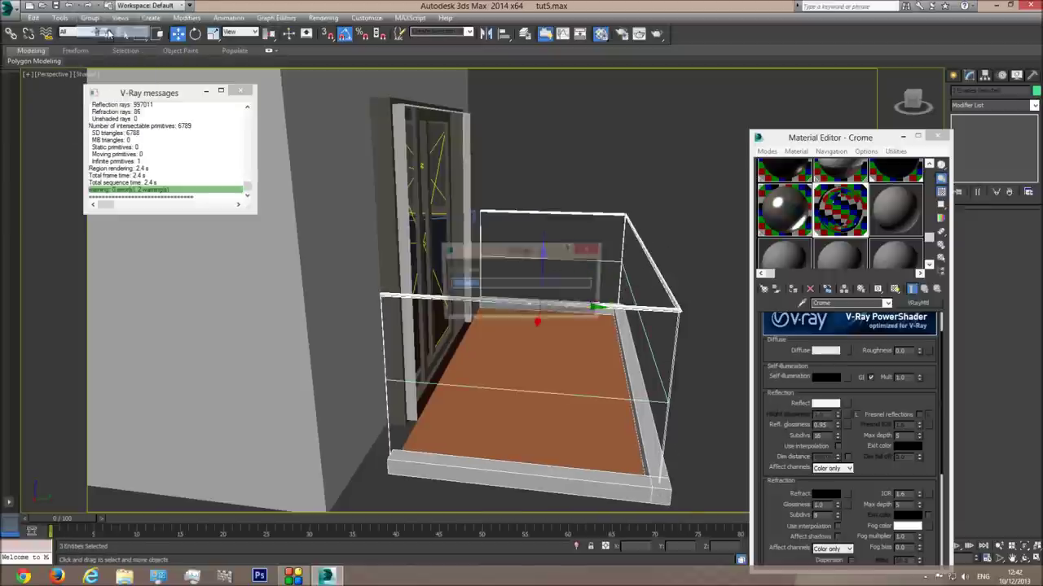
pyautogui.write('Ral')
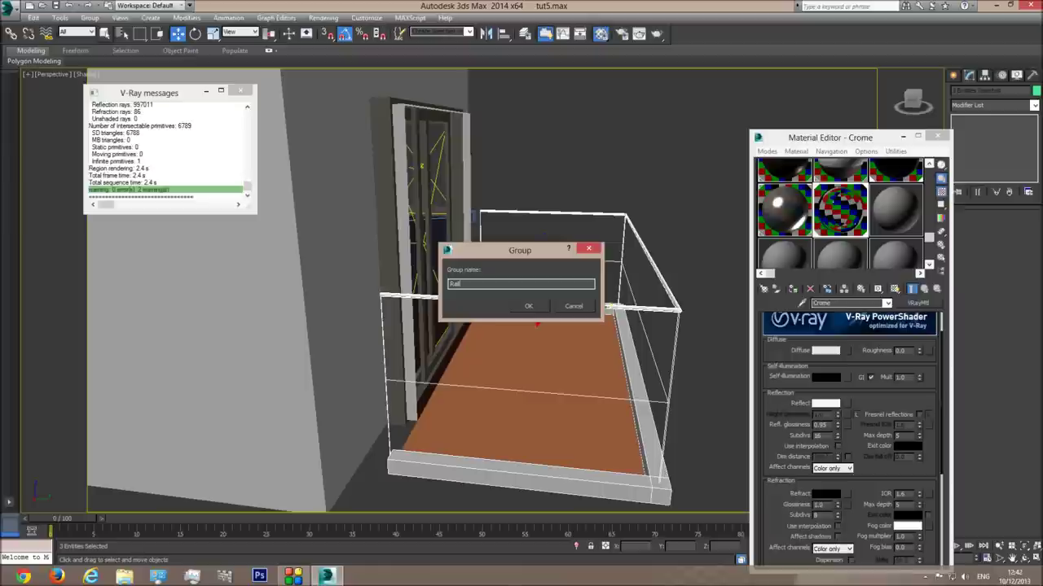
pyautogui.press('Return')
pyautogui.click(597, 126)
# Step: Fit the render region around the whole sliding door in the camera view, test-render it, and close the stopped render
pyautogui.press('c')
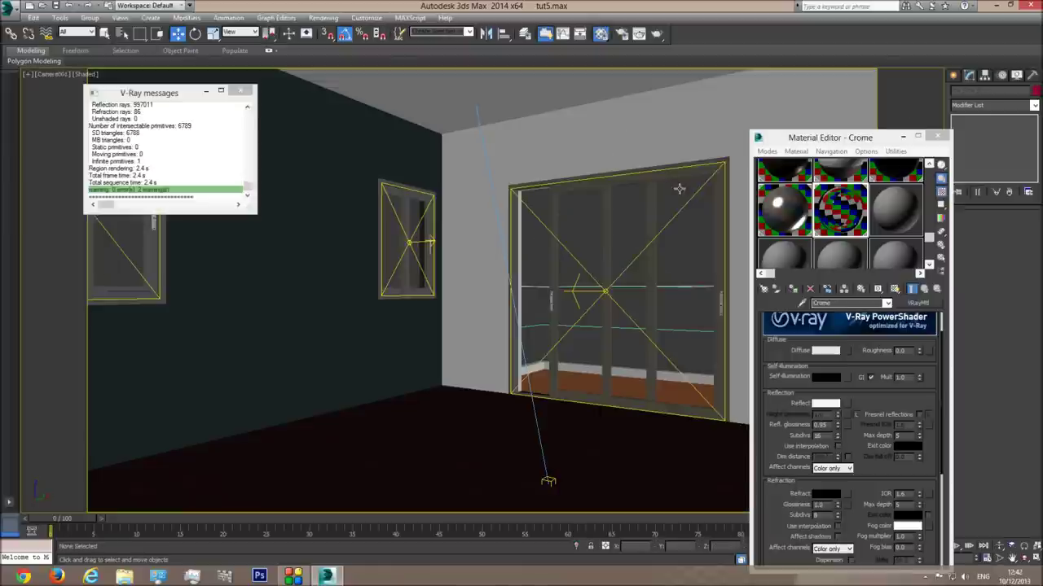
pyautogui.click(939, 137)
pyautogui.click(639, 33)
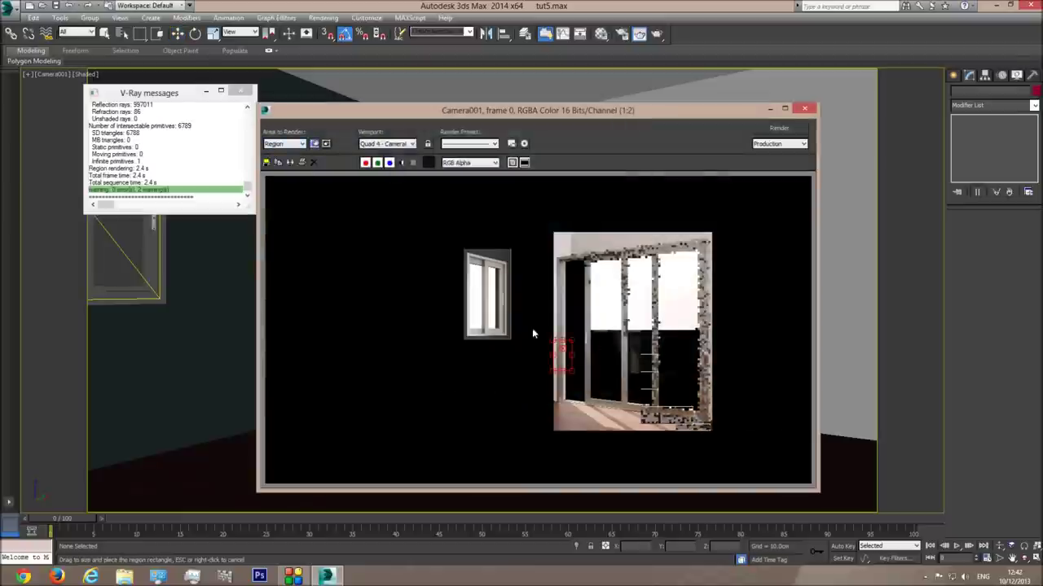
pyautogui.moveTo(574, 339); pyautogui.dragTo(713, 231)
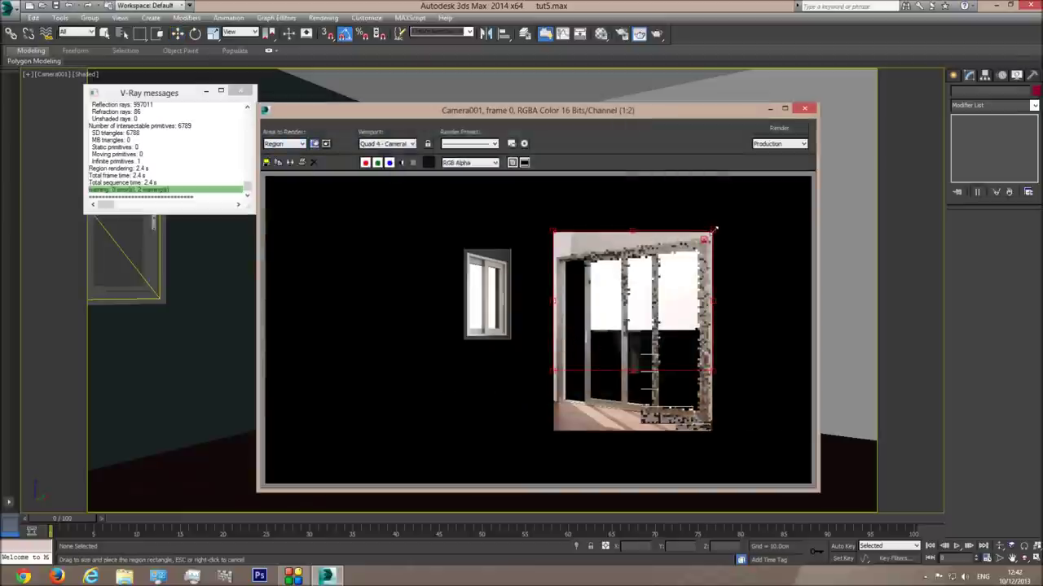
pyautogui.moveTo(712, 372); pyautogui.dragTo(714, 431)
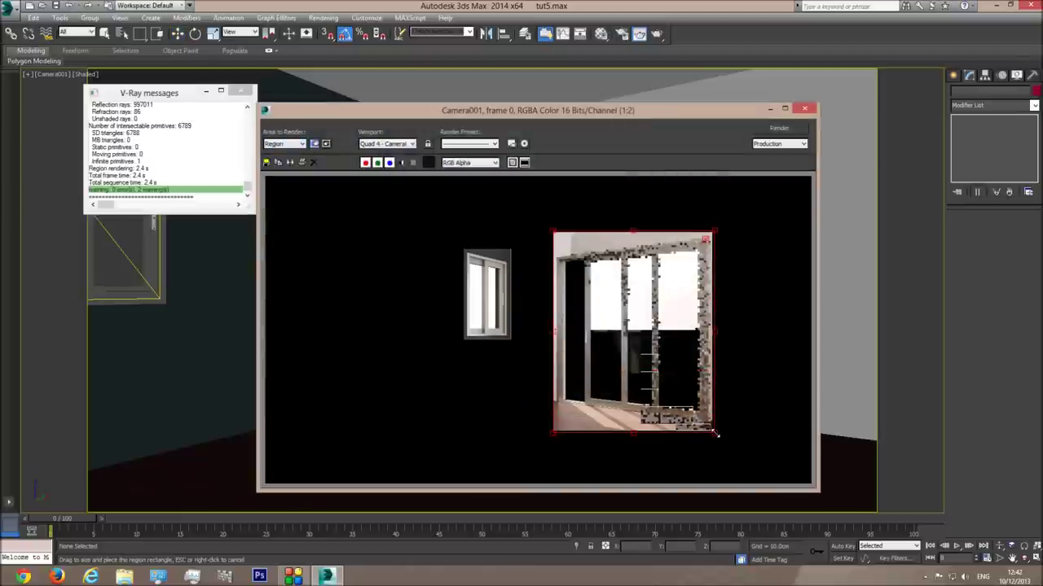
pyautogui.scroll(1, 620, 418)
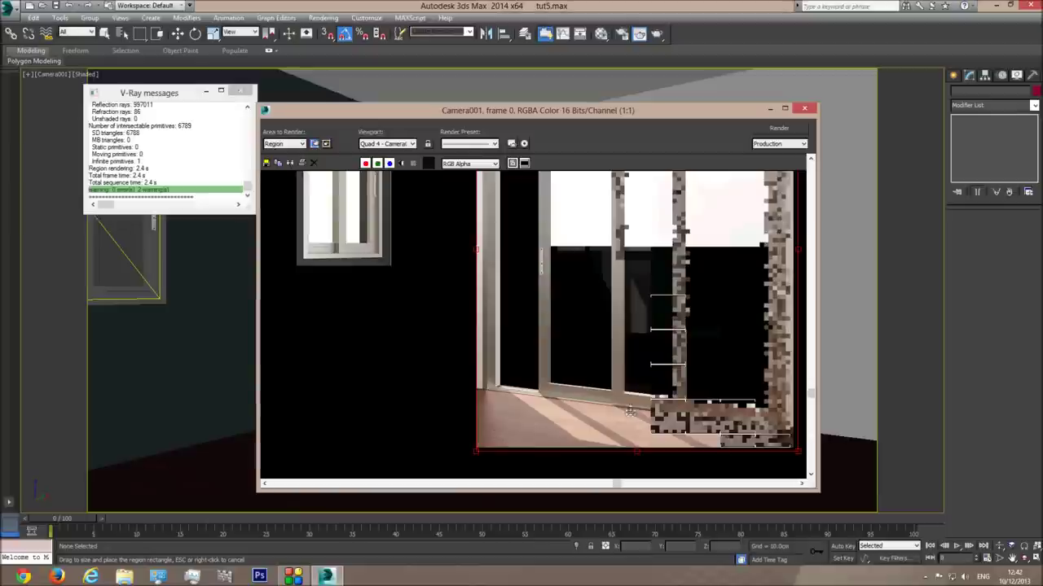
pyautogui.click(769, 128)
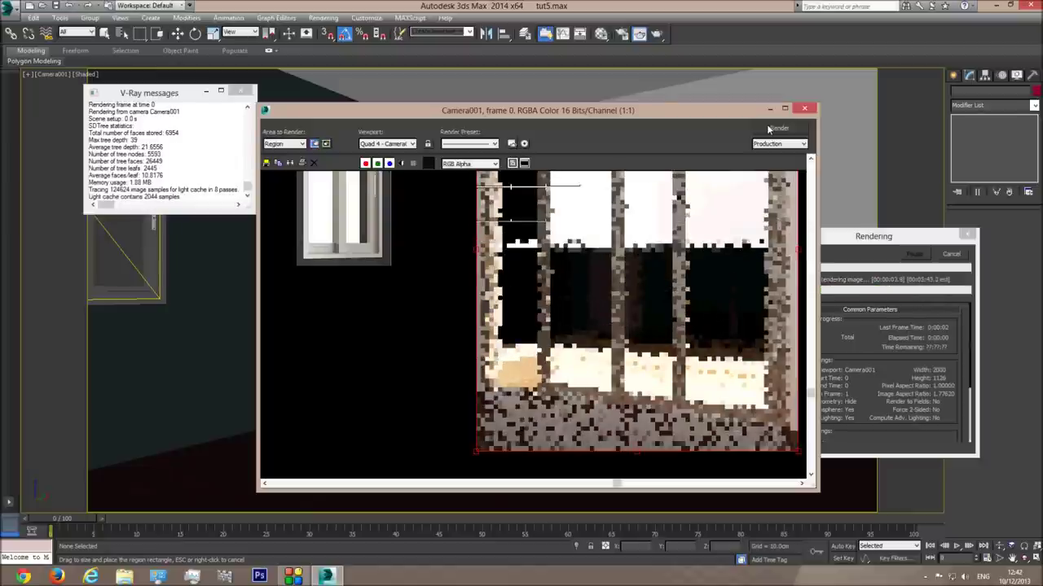
pyautogui.moveTo(648, 120); pyautogui.dragTo(377, 120)
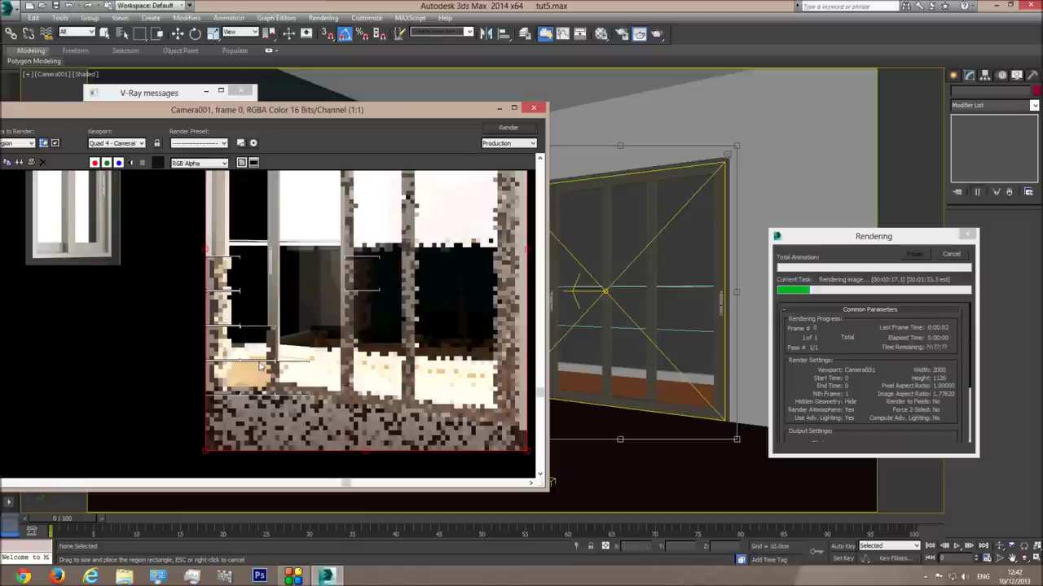
pyautogui.click(960, 255)
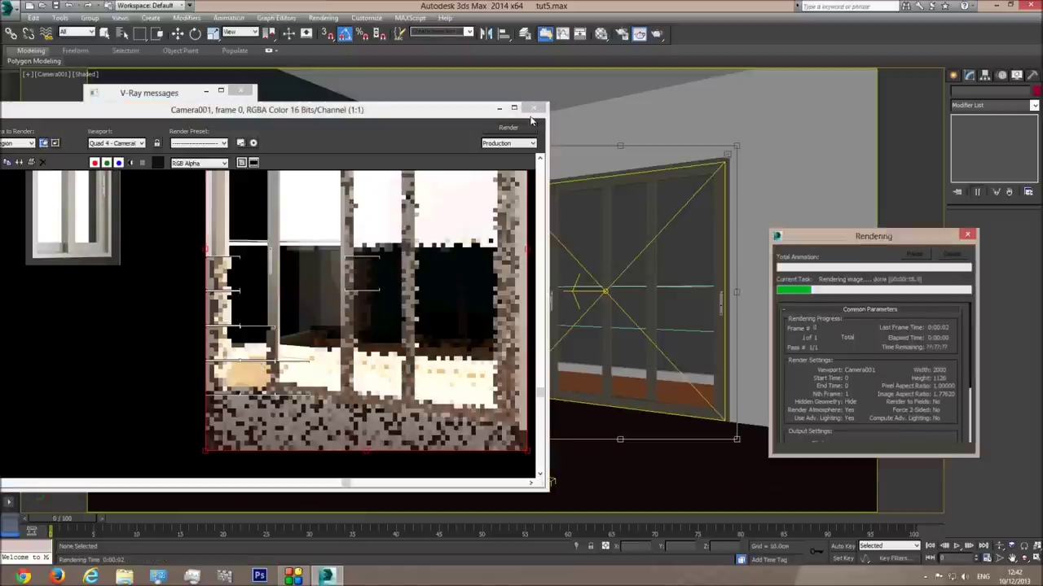
pyautogui.click(533, 108)
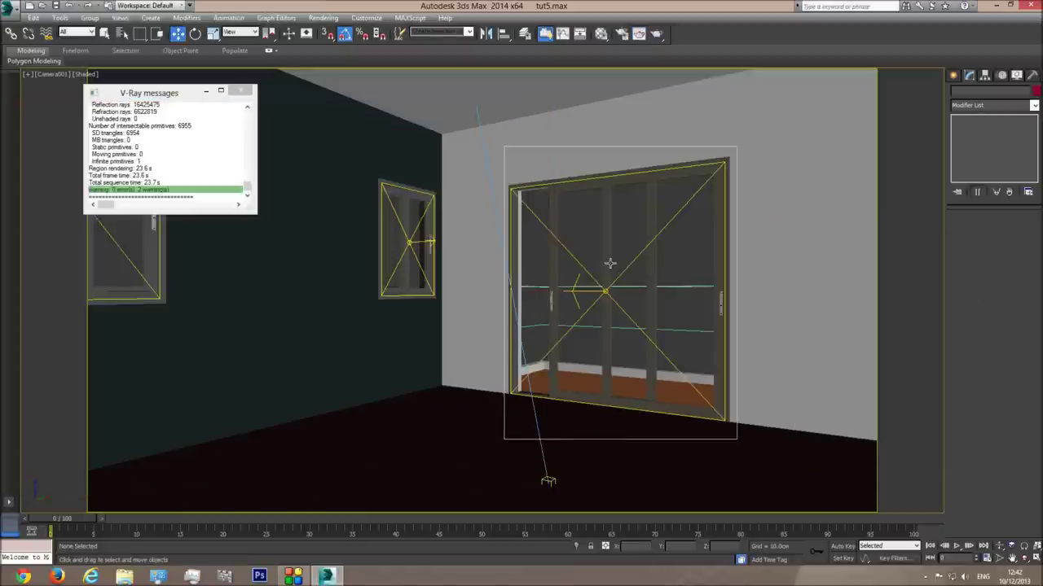
# Step: Attach the orange balcony floor to the room's Floor object at its Editable Poly level, and return to the UVW Map modifier
pyautogui.press('p')
pyautogui.click(1025, 559)
pyautogui.moveTo(623, 350); pyautogui.dragTo(419, 364)
pyautogui.press('w')
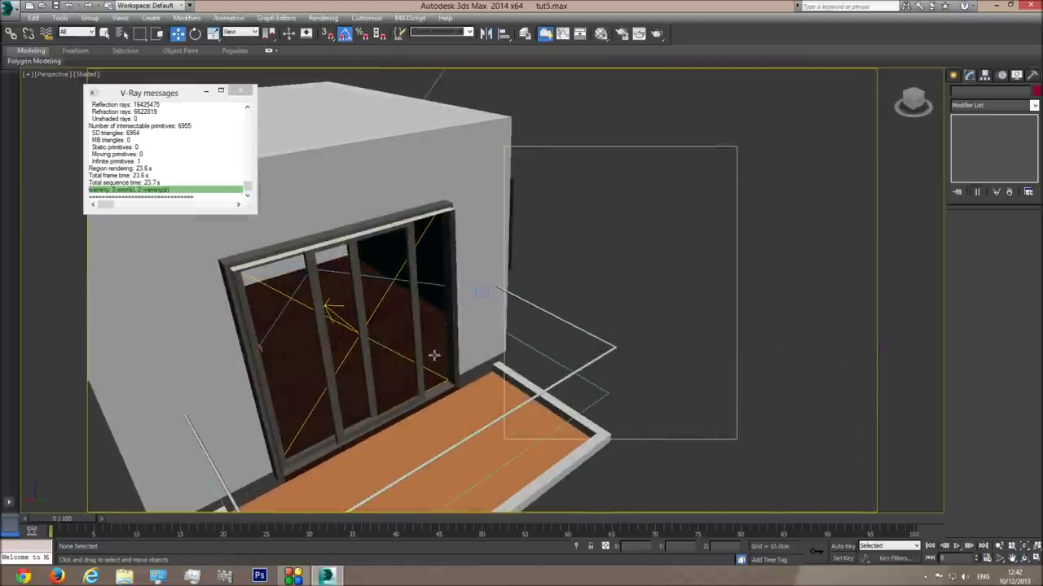
pyautogui.click(438, 351)
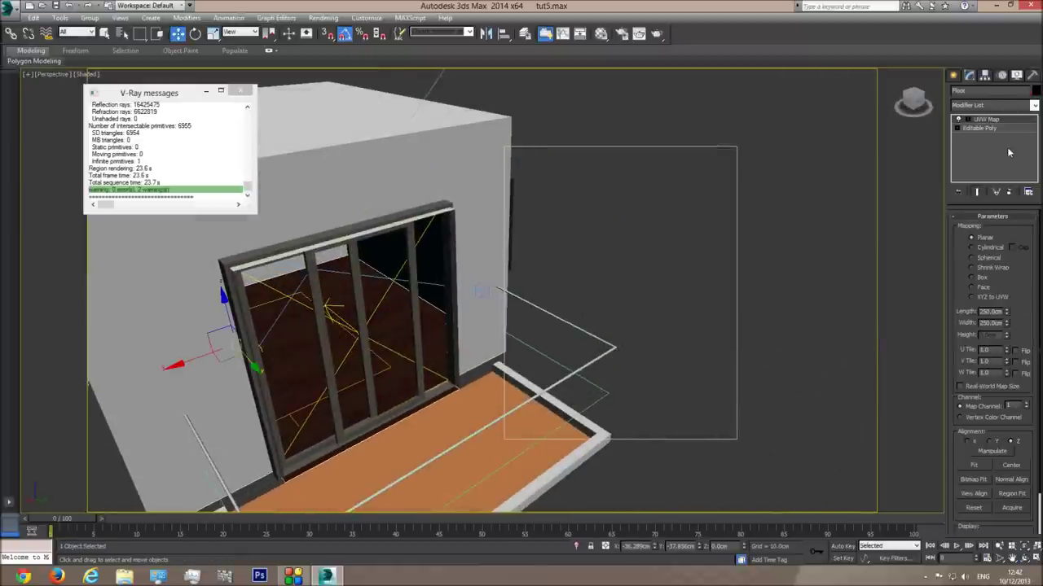
pyautogui.click(984, 129)
pyautogui.click(966, 438)
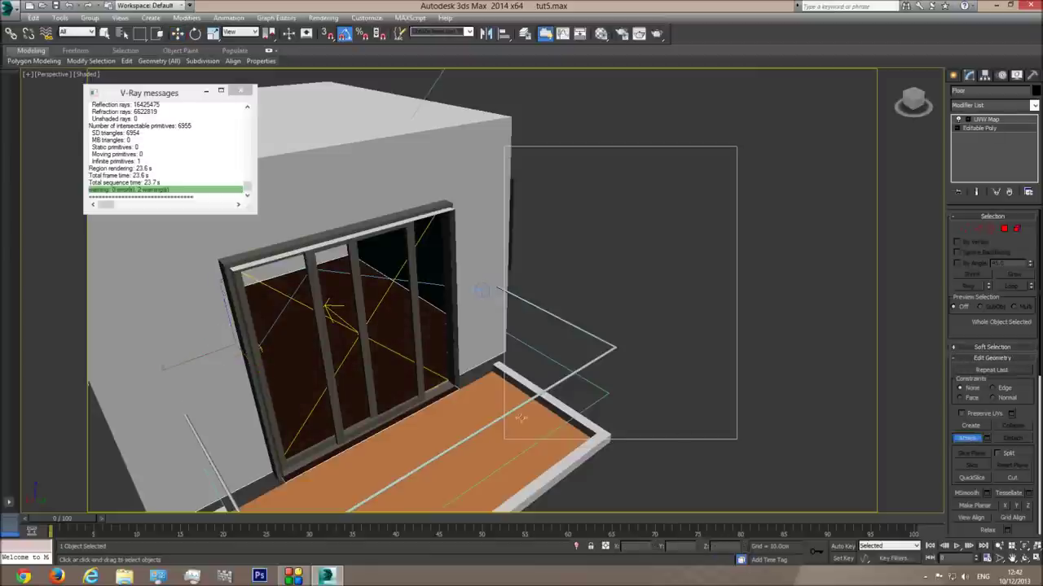
pyautogui.click(482, 394)
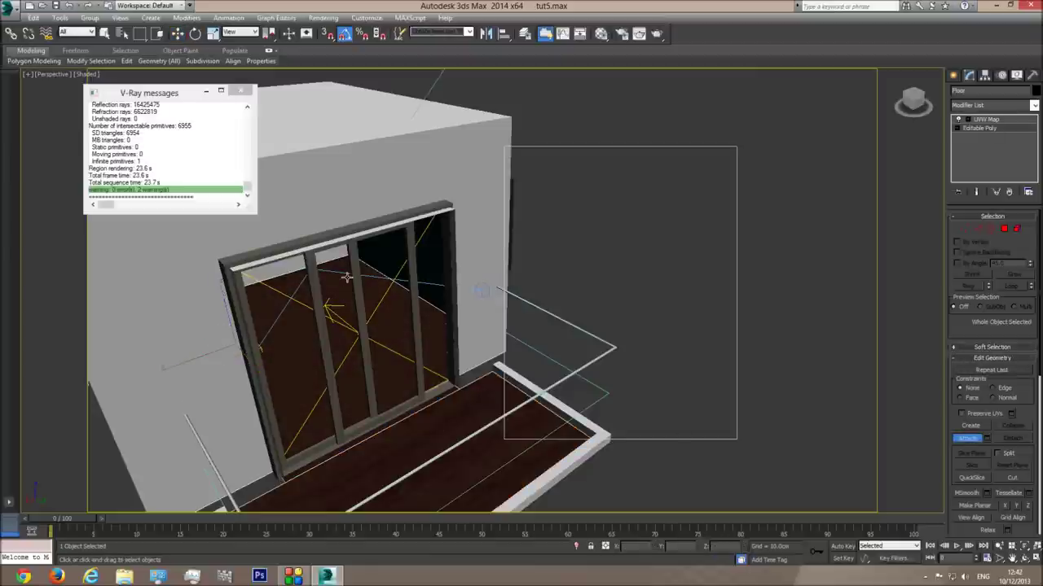
pyautogui.click(981, 119)
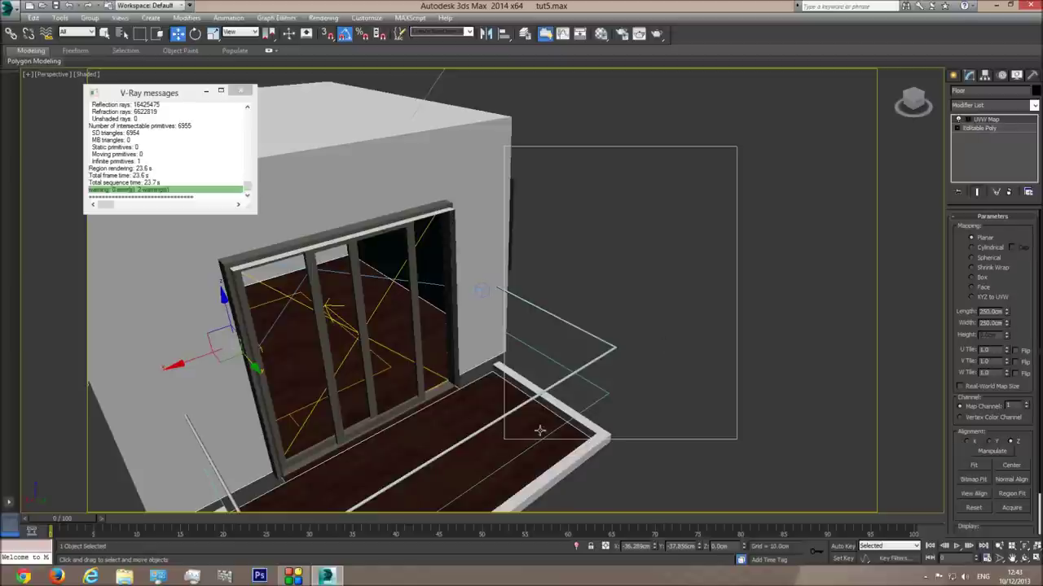
pyautogui.click(621, 268)
pyautogui.scroll(6, 526, 365)
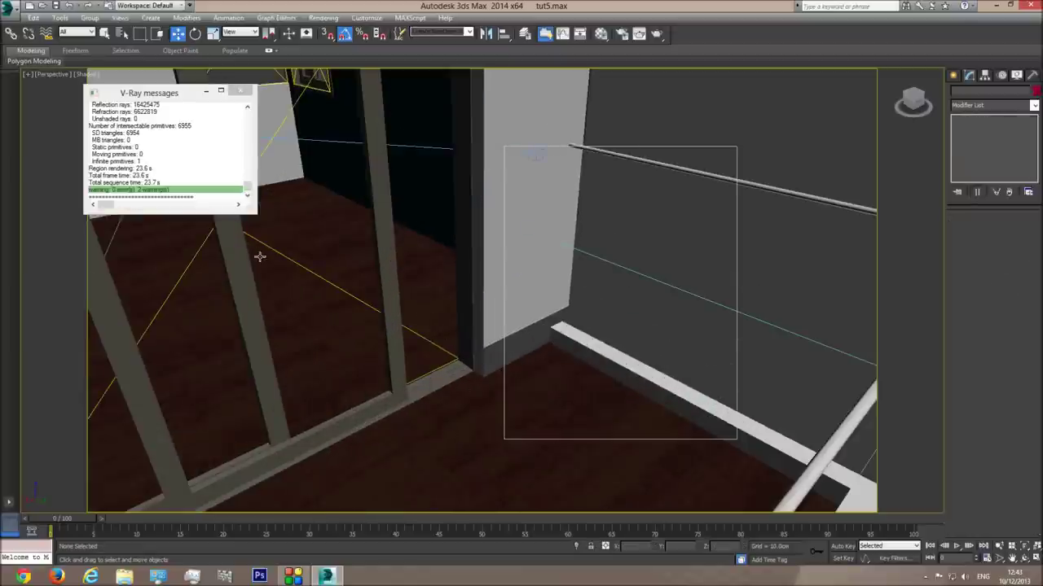
# Step: Test-render the door region from the camera view to check the balcony floor, and close the stopped render
pyautogui.press('c')
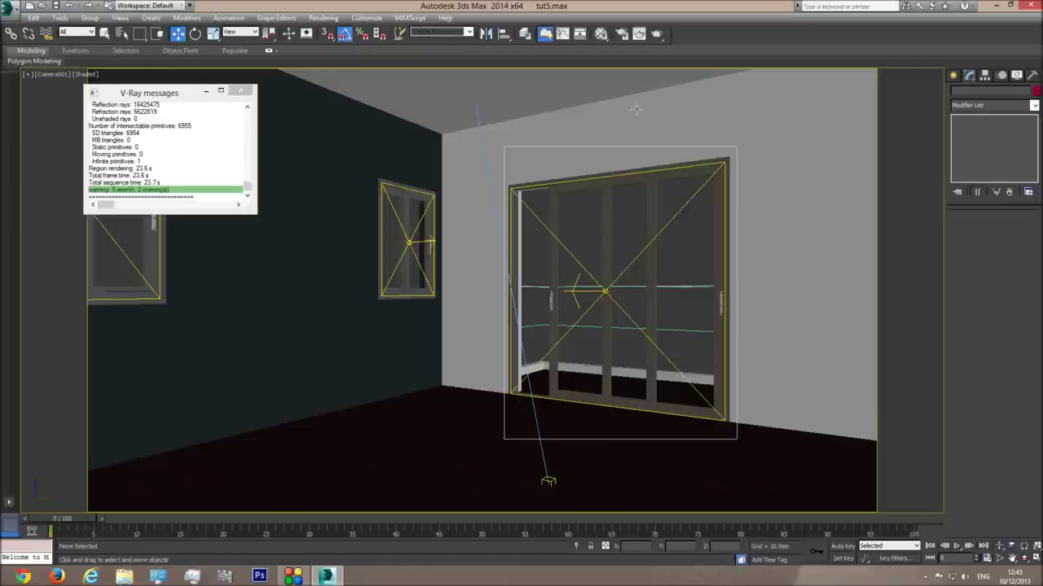
pyautogui.click(639, 33)
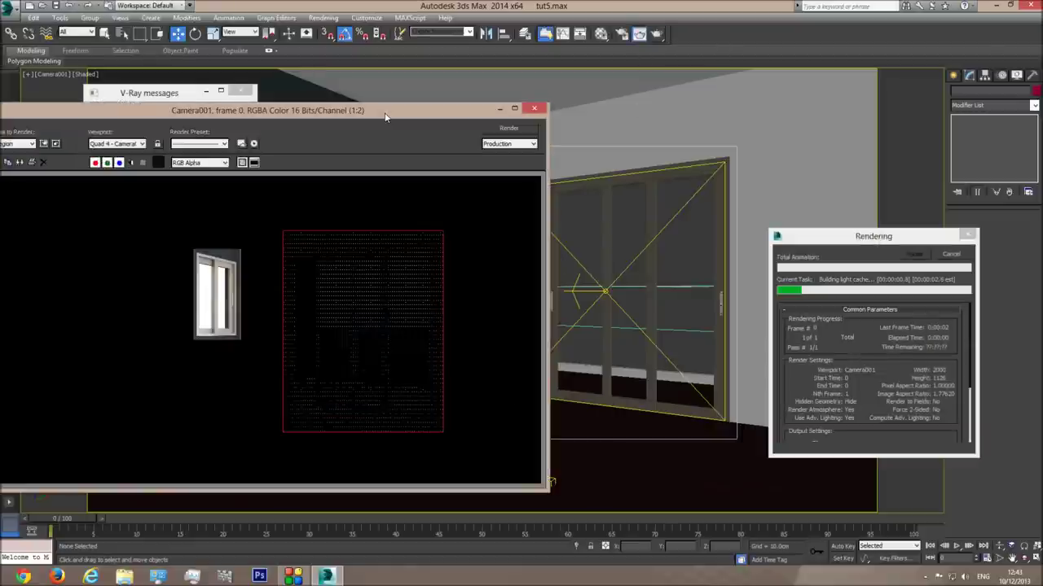
pyautogui.moveTo(399, 113); pyautogui.dragTo(479, 89)
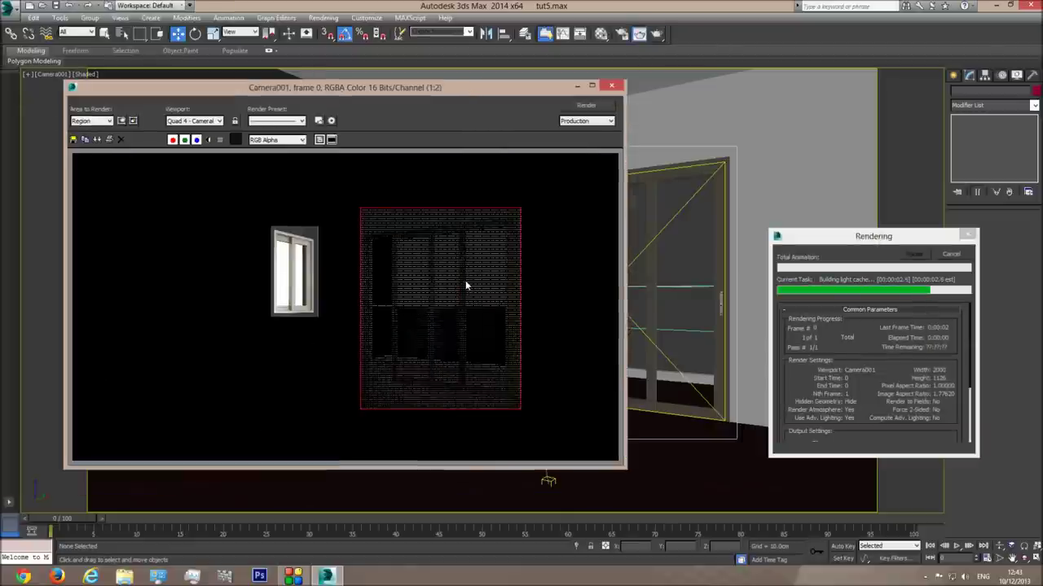
pyautogui.scroll(1, 465, 280)
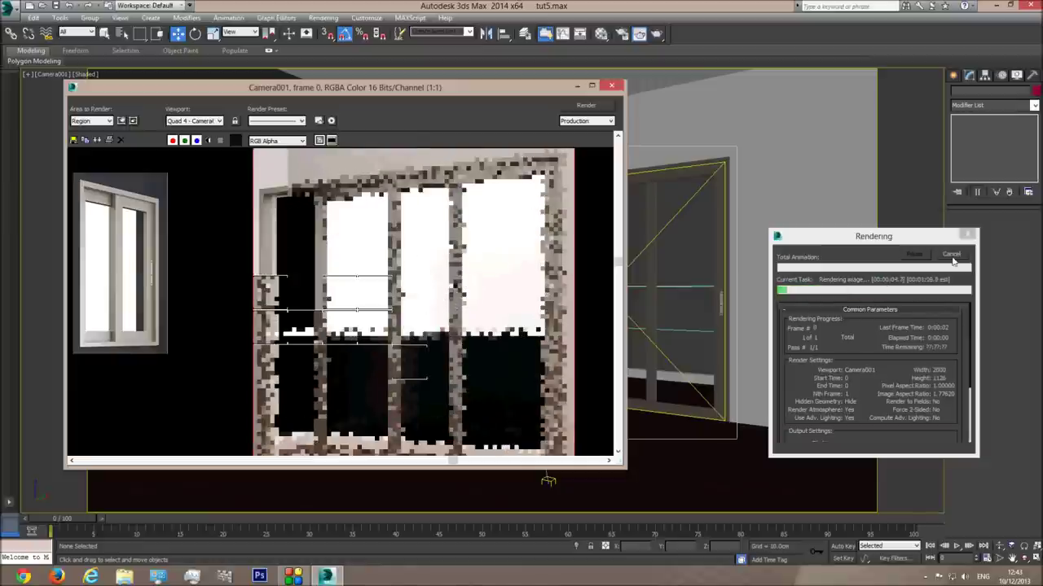
pyautogui.click(951, 256)
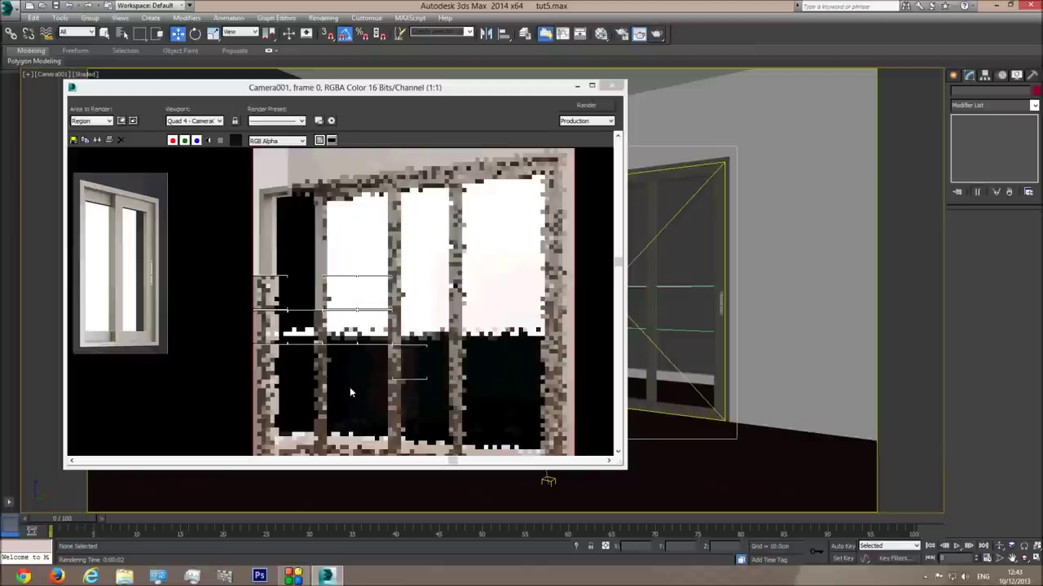
pyautogui.click(615, 85)
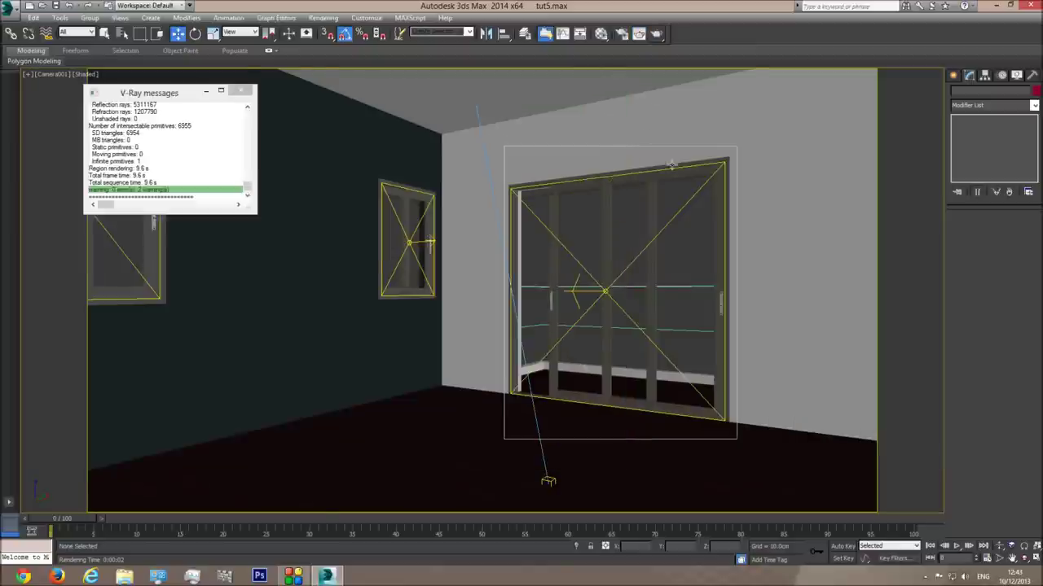
# Step: Select the dome light above the building, review the last render, and make the light invisible
pyautogui.press('p')
pyautogui.press('z')
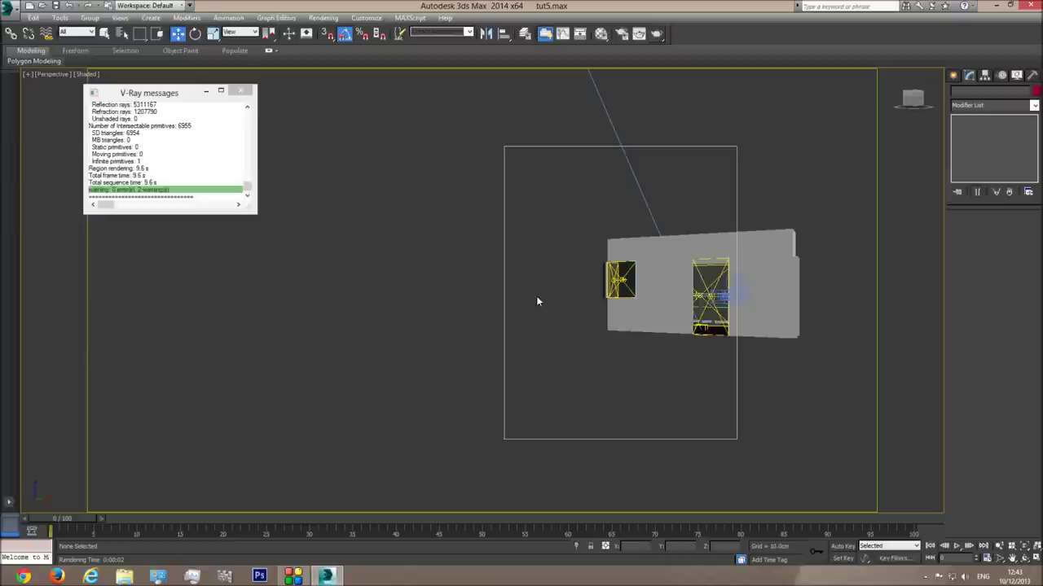
pyautogui.click(1023, 559)
pyautogui.moveTo(515, 271); pyautogui.dragTo(475, 364)
pyautogui.press('w')
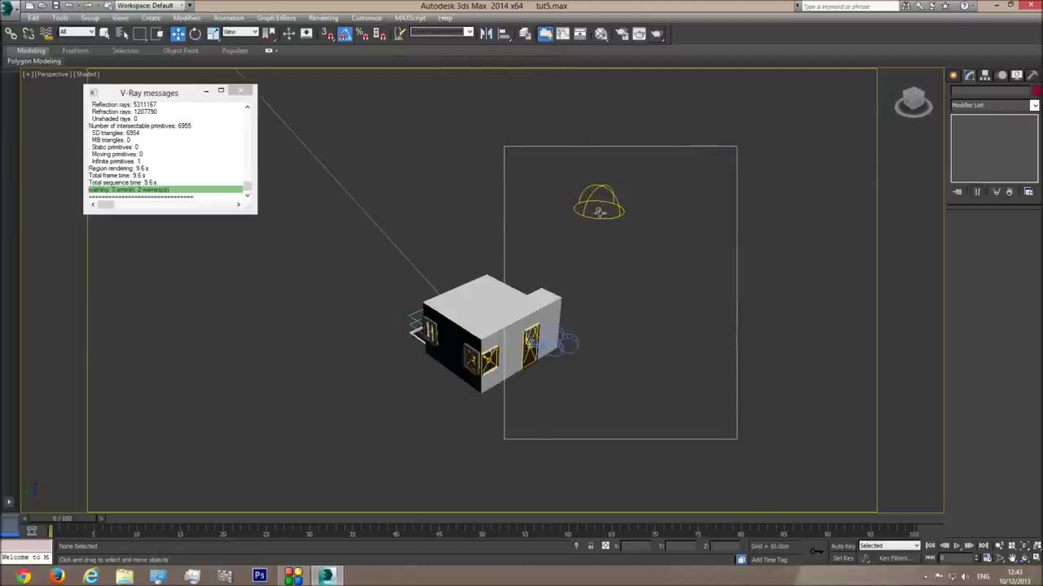
pyautogui.click(600, 213)
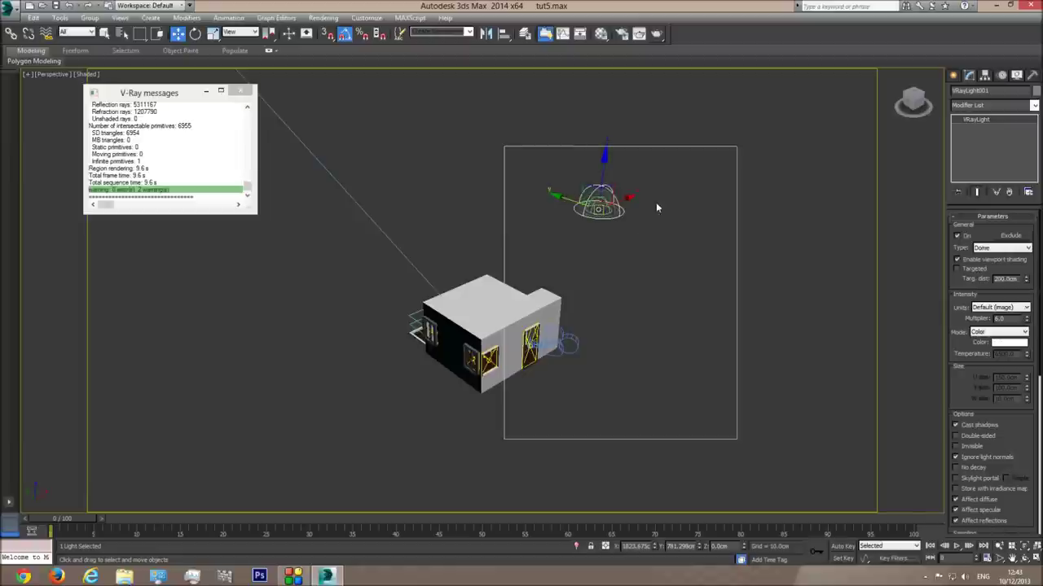
pyautogui.moveTo(1017, 436); pyautogui.dragTo(999, 292)
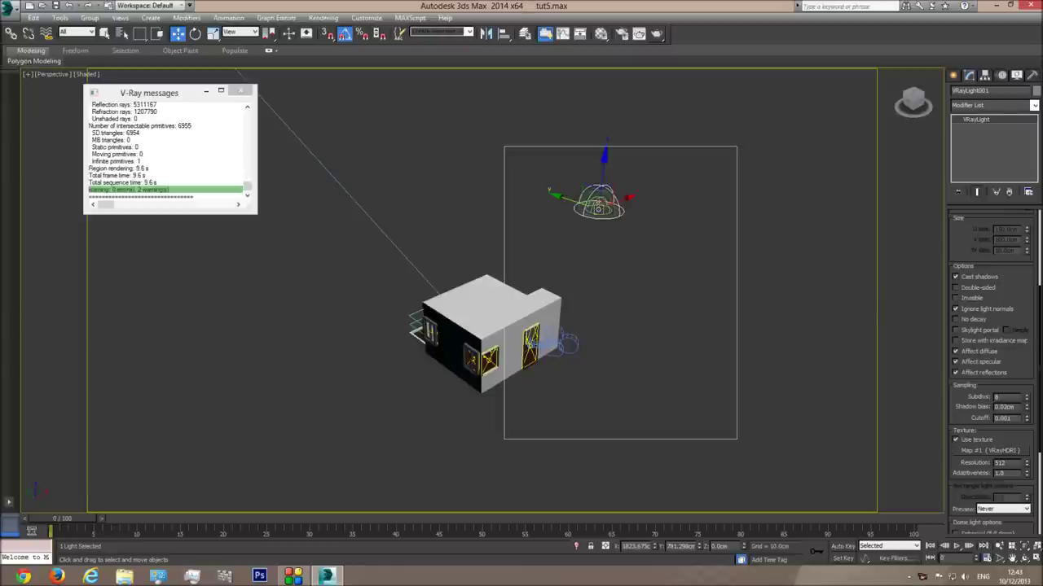
pyautogui.click(639, 34)
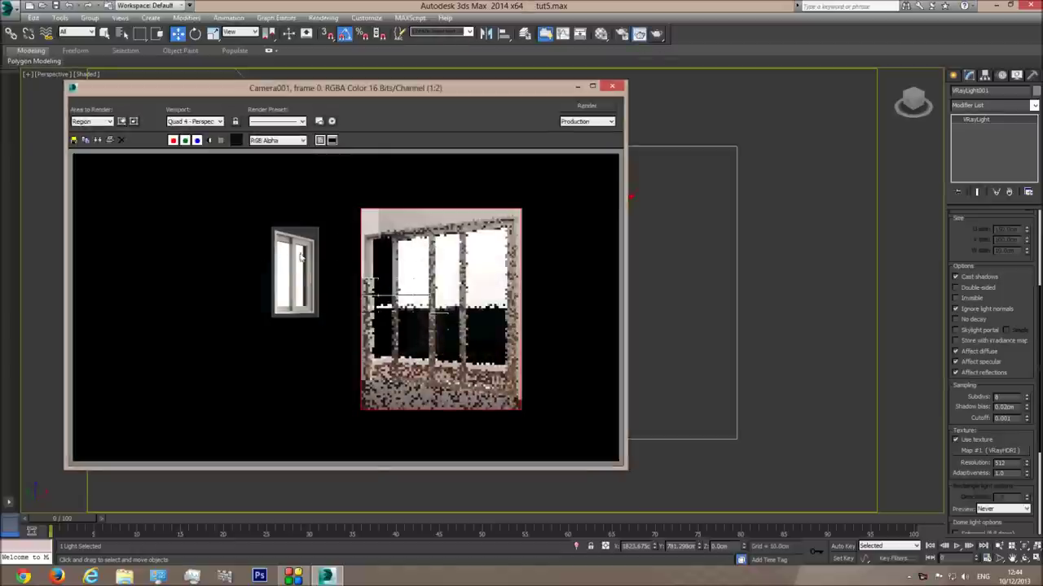
pyautogui.click(612, 86)
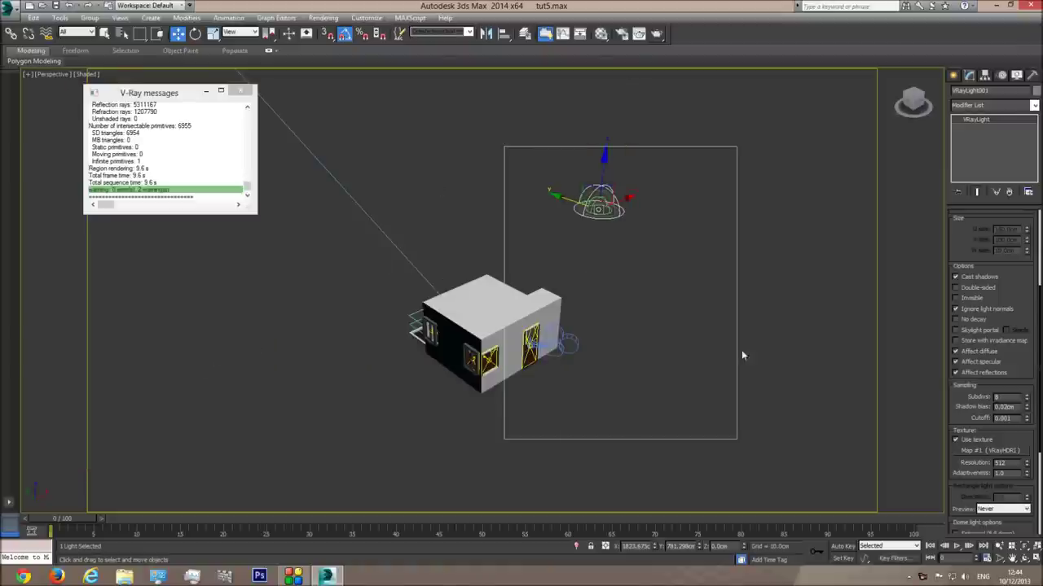
pyautogui.click(962, 301)
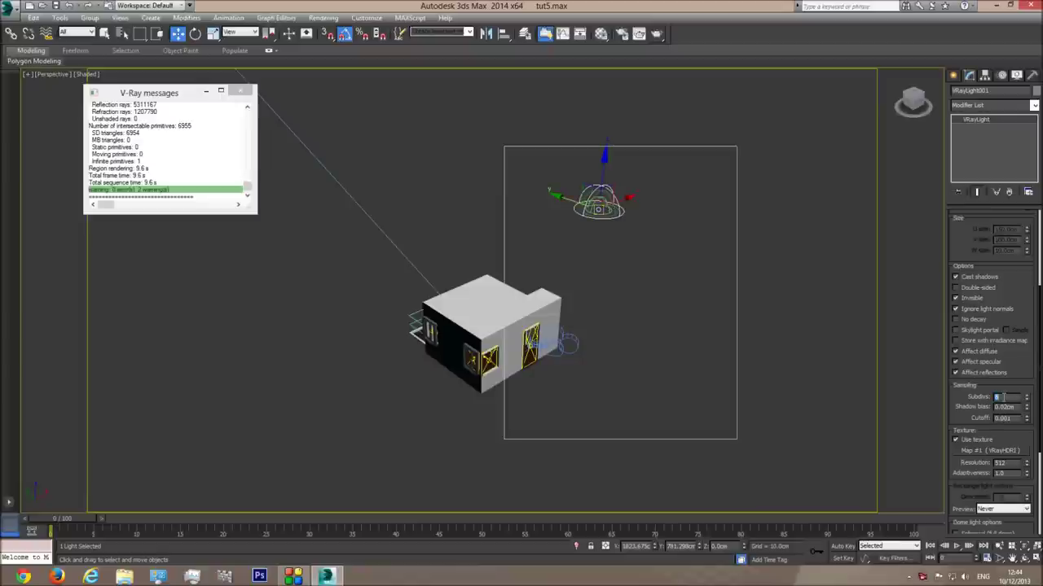
# Step: Set the dome light's sampling subdivs to 16 and its texture resolution to 1024
pyautogui.write('16')
pyautogui.press('Return')
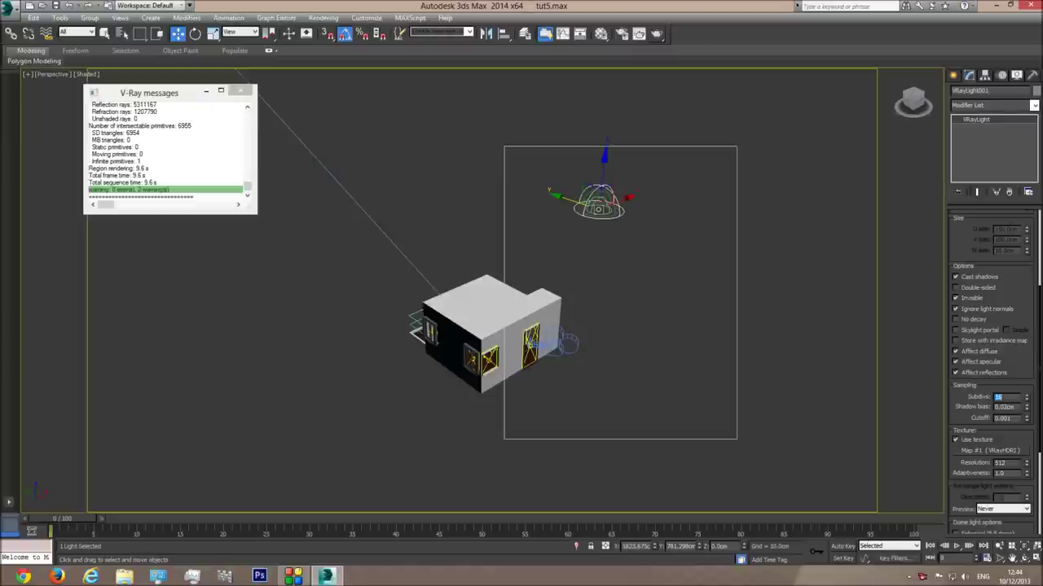
pyautogui.doubleClick(1010, 463)
pyautogui.write('1024')
pyautogui.press('Return')
# Step: Render the sliding door region again from the camera view to check the changed dome light
pyautogui.click(648, 283)
pyautogui.press('c')
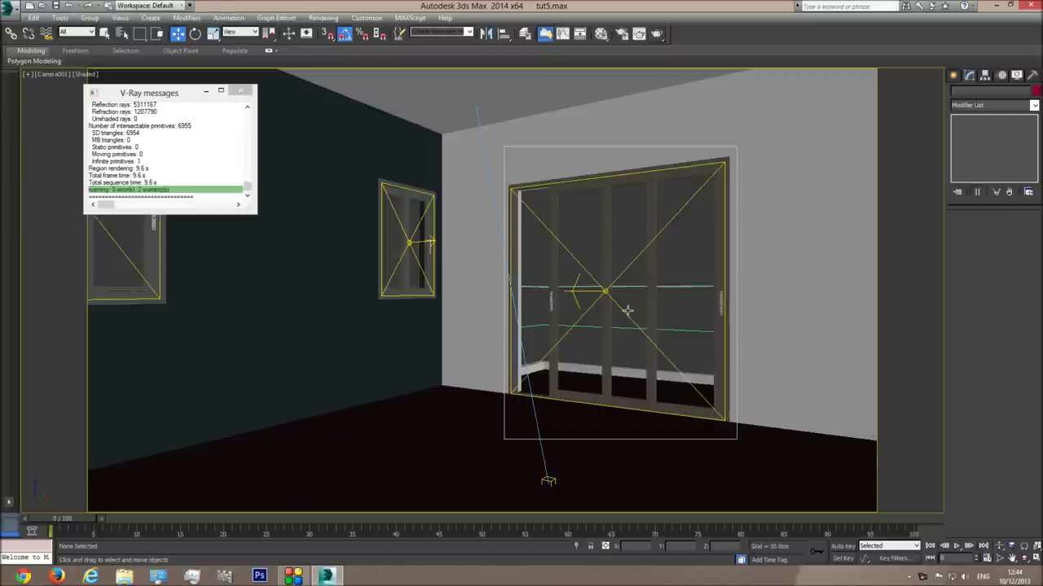
pyautogui.click(638, 34)
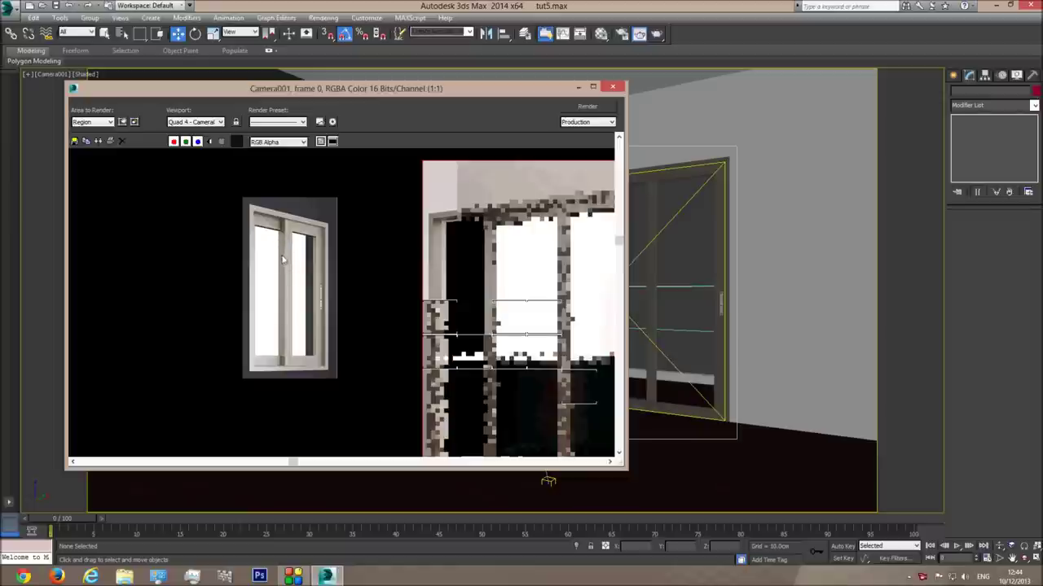
pyautogui.click(612, 86)
pyautogui.click(658, 35)
pyautogui.scroll(1, 451, 277)
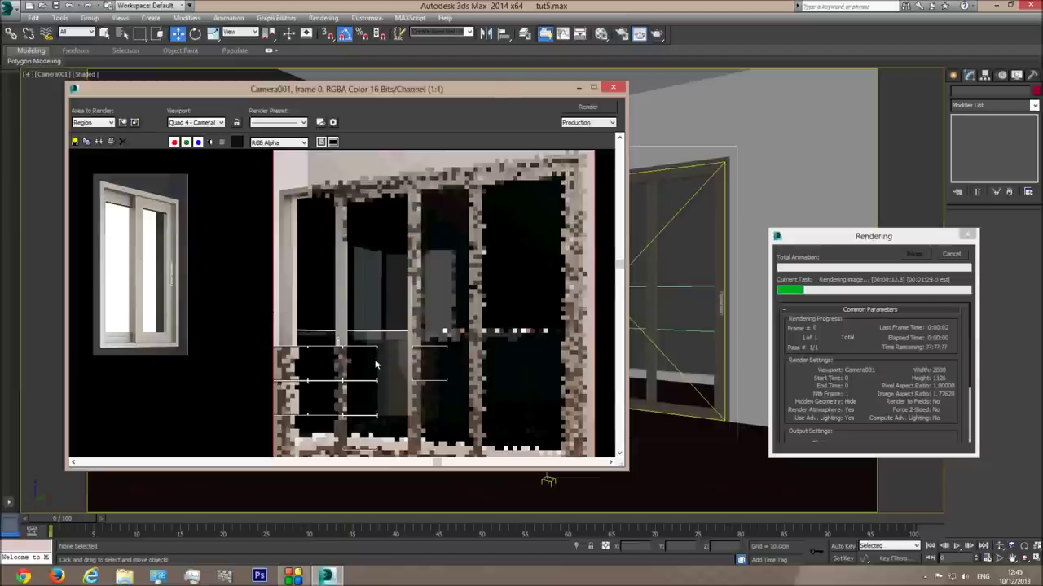
# Step: Examine the door, glass and floor up close in the running region render, and cancel the render
pyautogui.scroll(-1, 375, 360)
pyautogui.scroll(1, 395, 402)
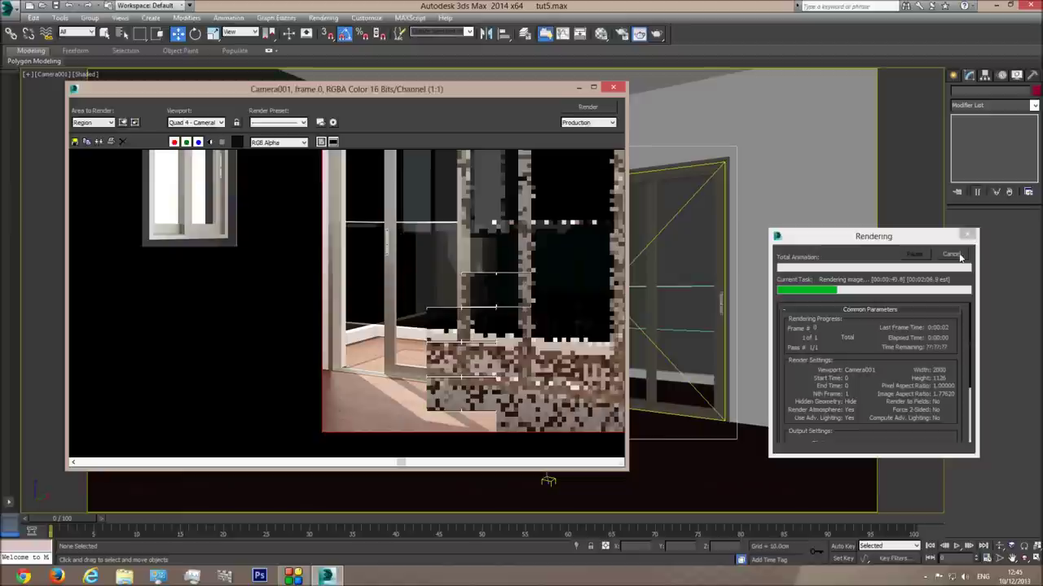
pyautogui.scroll(-1, 591, 248)
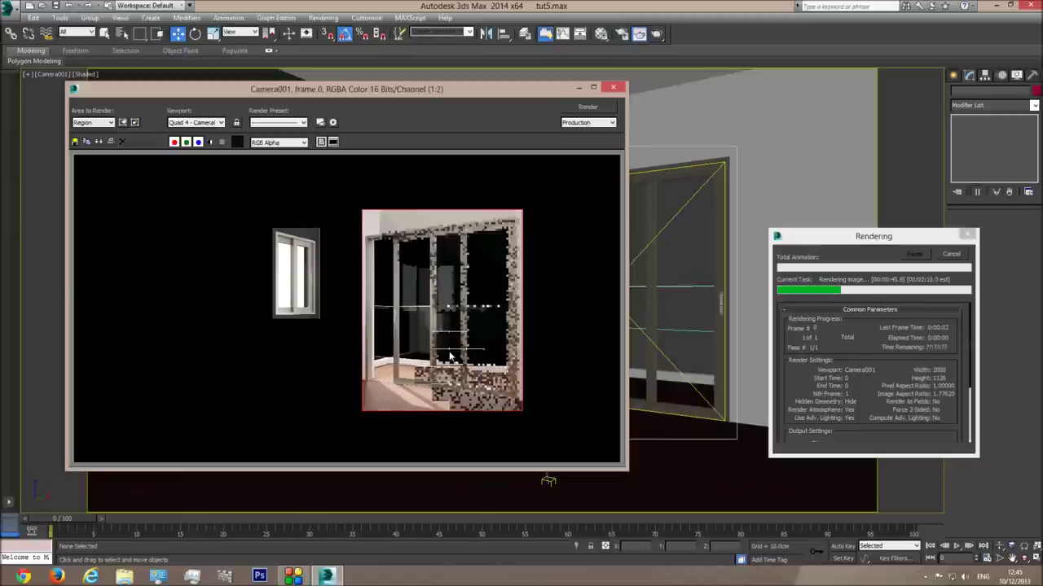
pyautogui.scroll(1, 443, 354)
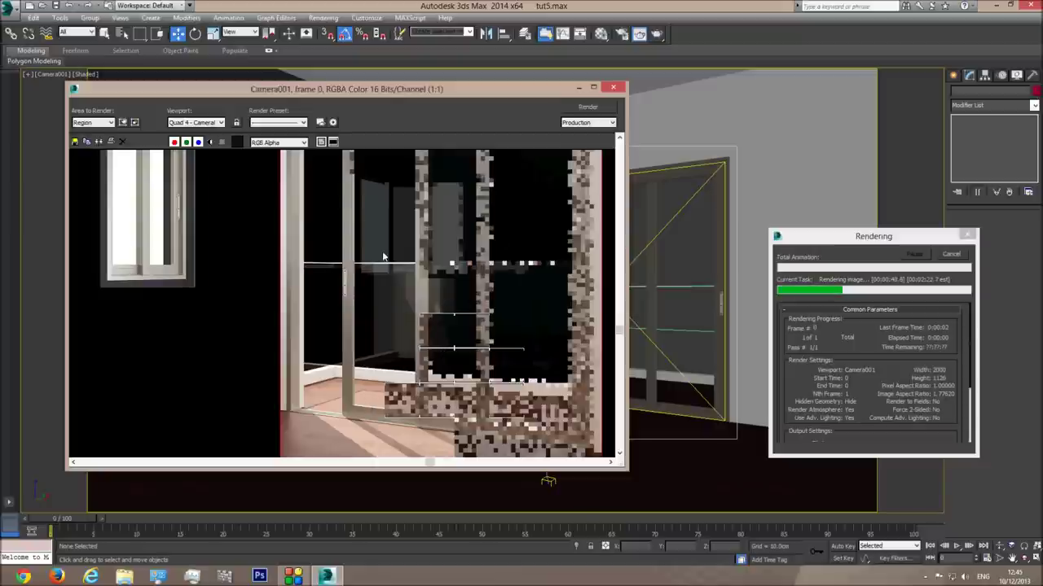
pyautogui.scroll(-3, 382, 257)
pyautogui.scroll(3, 422, 251)
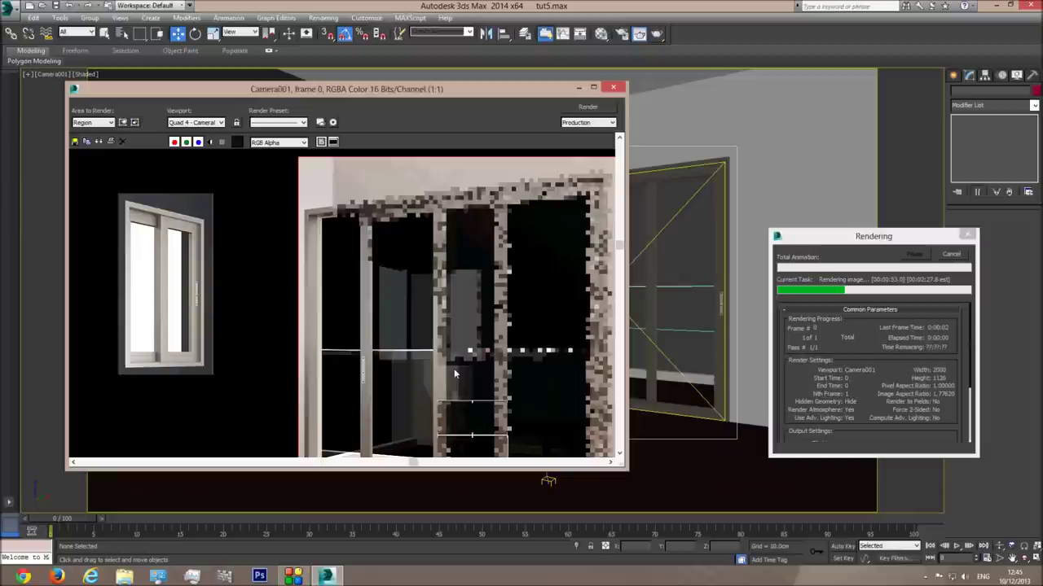
pyautogui.scroll(-1, 469, 408)
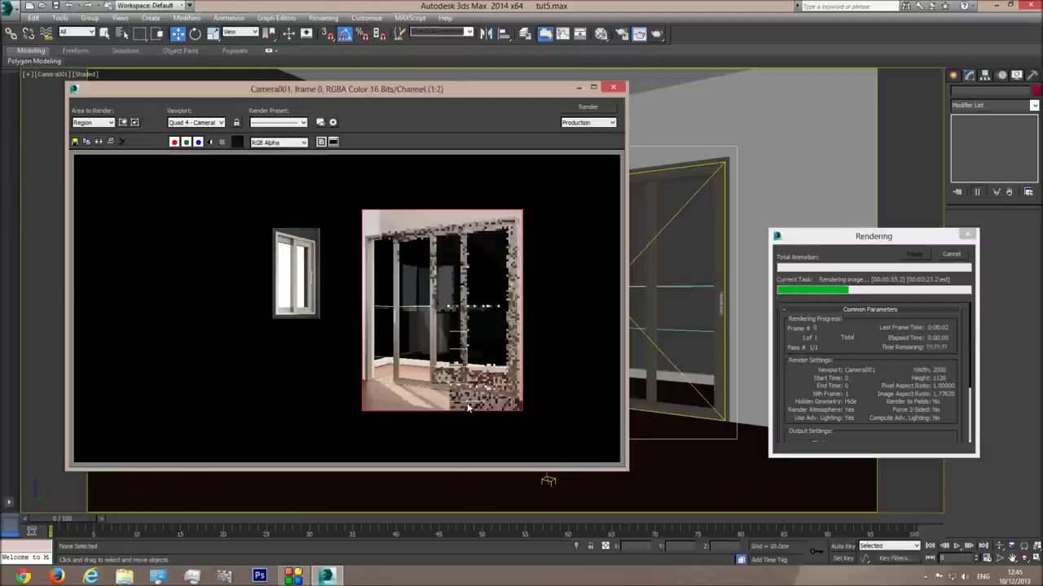
pyautogui.click(950, 255)
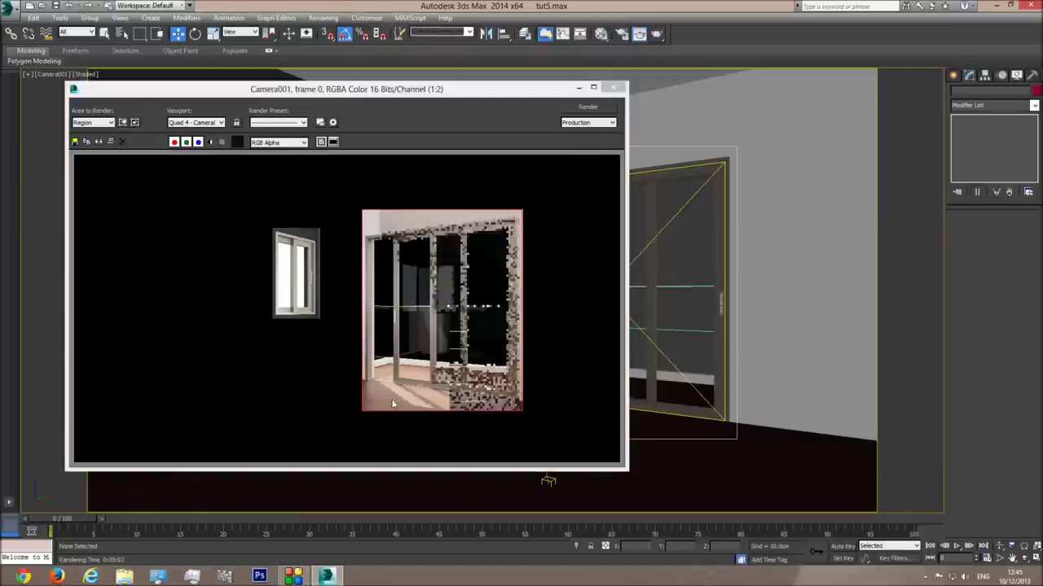
pyautogui.scroll(1, 392, 407)
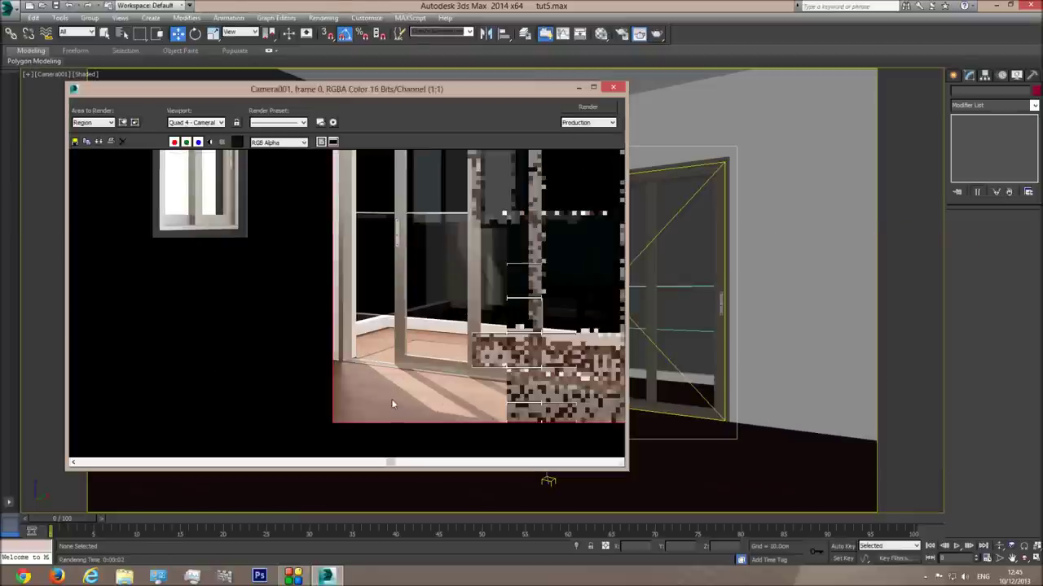
# Step: Shrink the render region to a small patch of wood floor just in front of the sliding door's left end
pyautogui.click(93, 122)
pyautogui.click(94, 148)
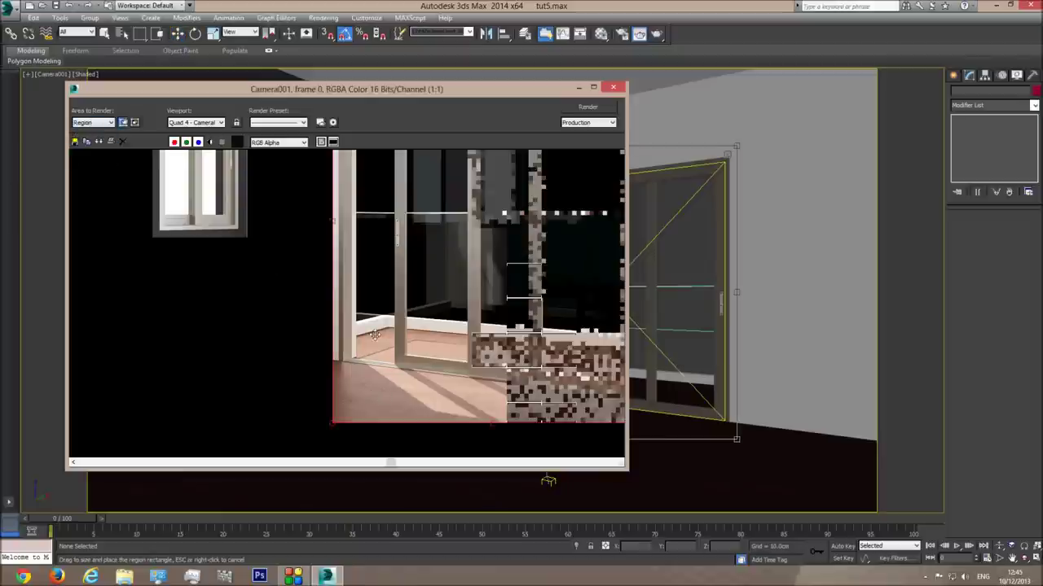
pyautogui.moveTo(527, 215); pyautogui.dragTo(517, 256)
pyautogui.scroll(-3, 500, 244)
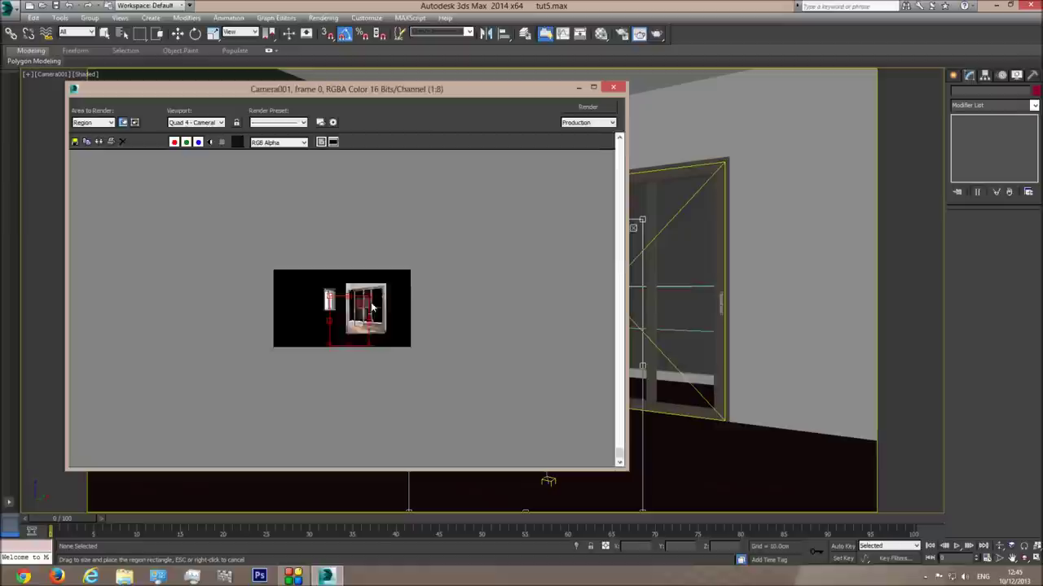
pyautogui.scroll(1, 372, 307)
pyautogui.moveTo(401, 285); pyautogui.dragTo(343, 368)
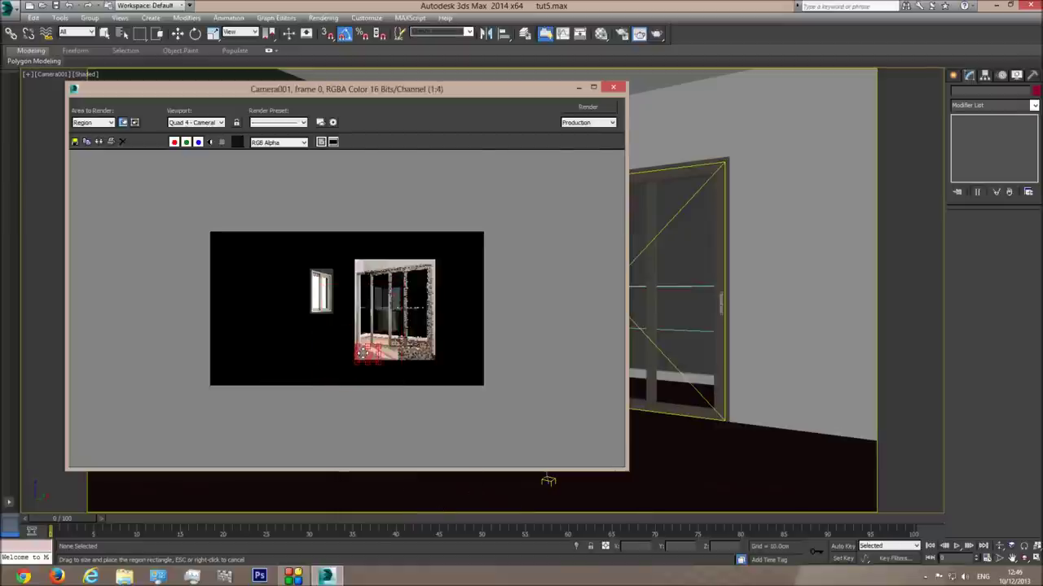
pyautogui.scroll(2, 358, 358)
pyautogui.moveTo(457, 416); pyautogui.dragTo(393, 423)
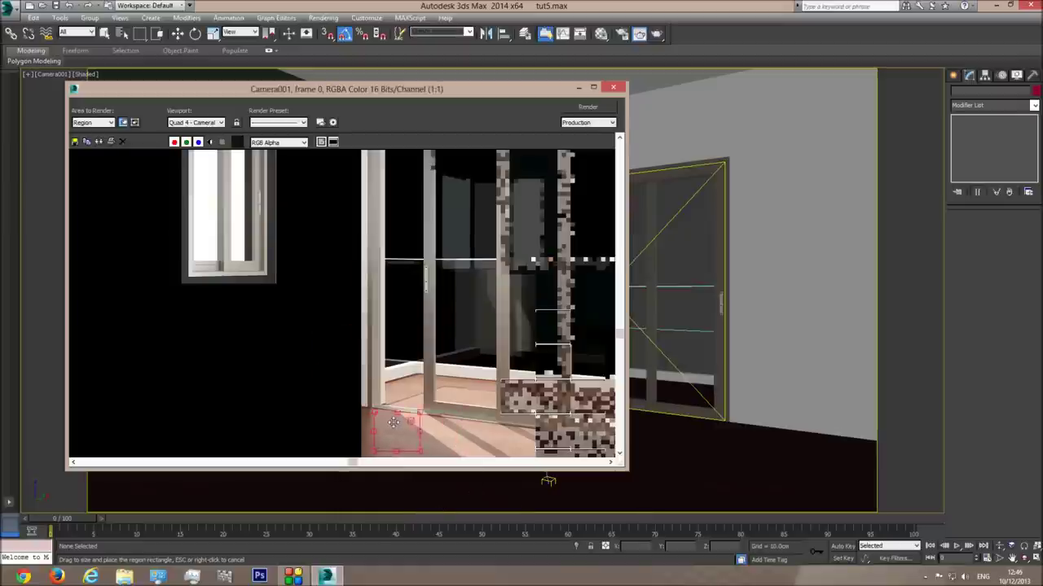
pyautogui.rightClick(691, 324)
# Step: Set the wood floor material's reflection subdivs to 32 and render the floor patch region
pyautogui.click(600, 34)
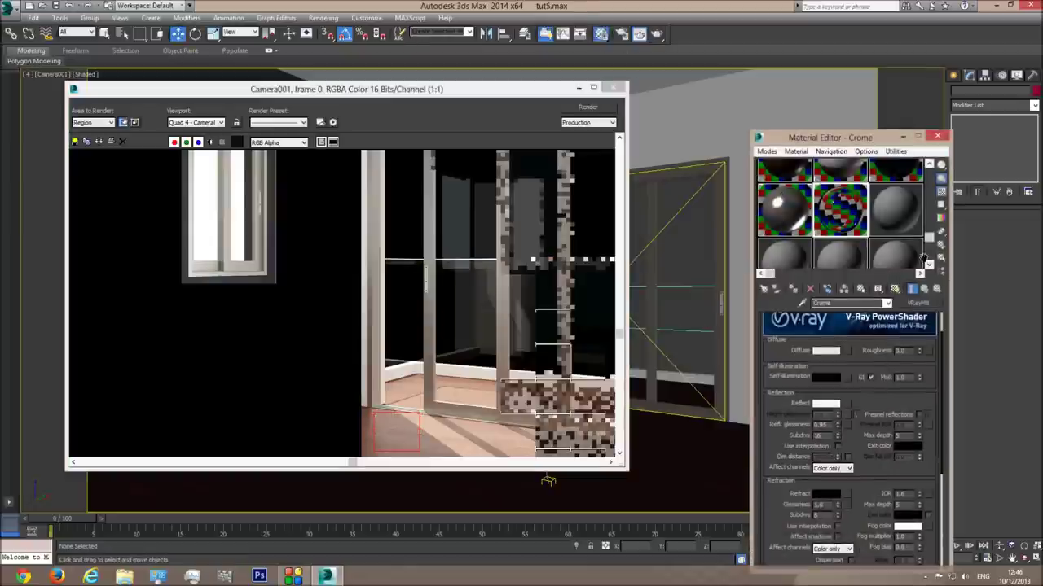
pyautogui.moveTo(929, 238); pyautogui.dragTo(930, 173)
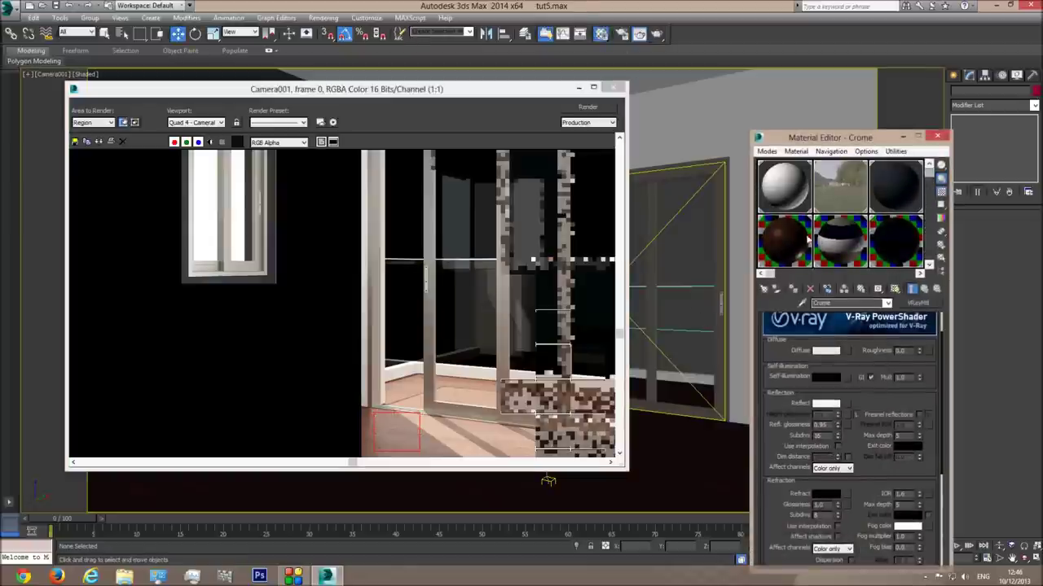
pyautogui.click(769, 245)
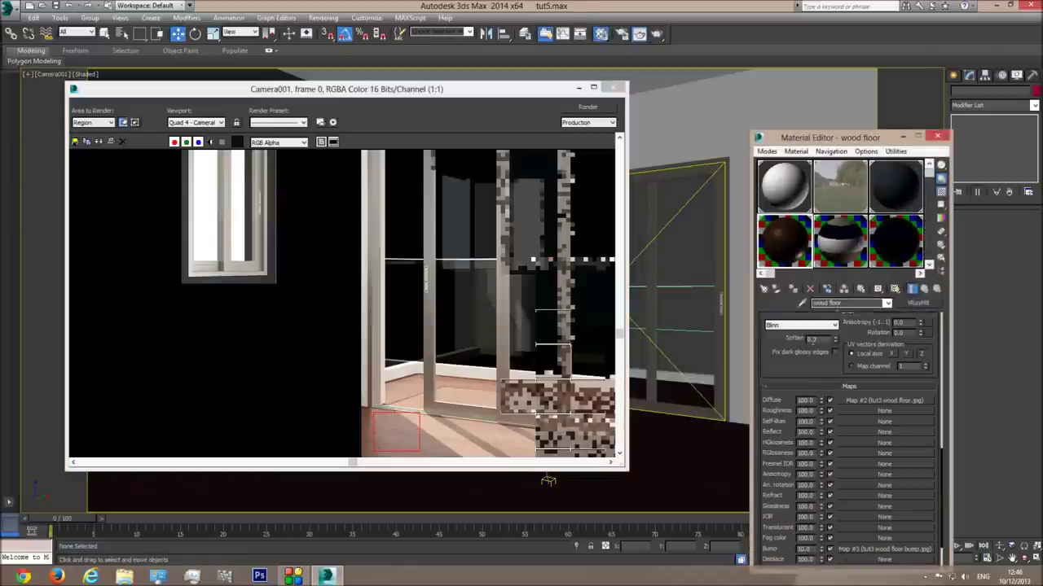
pyautogui.moveTo(812, 371); pyautogui.dragTo(807, 583)
pyautogui.moveTo(860, 372); pyautogui.dragTo(861, 506)
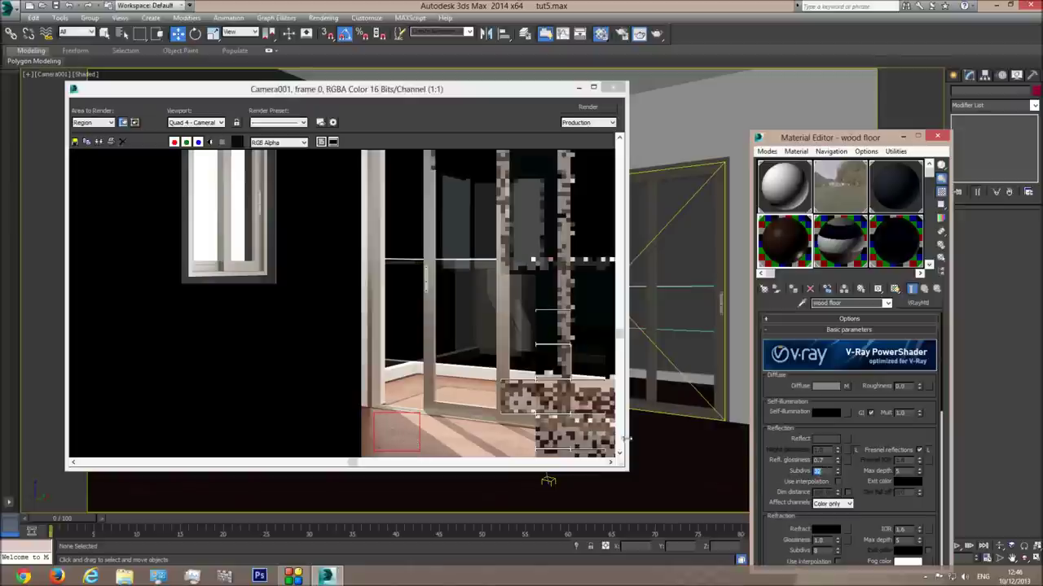
pyautogui.click(587, 107)
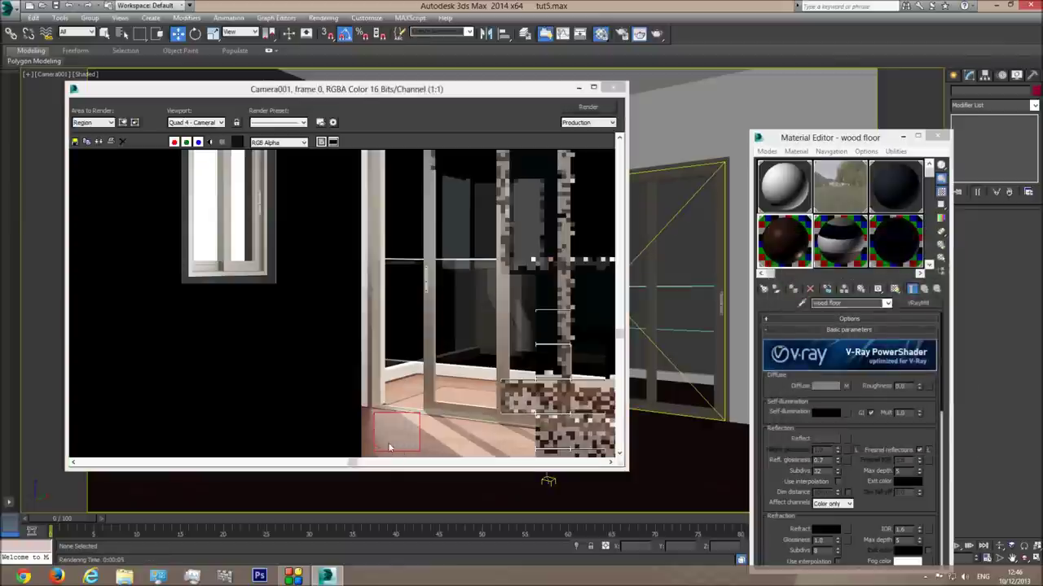
# Step: Set the area to render to View and review the re-rendered floor patch
pyautogui.click(93, 123)
pyautogui.click(86, 131)
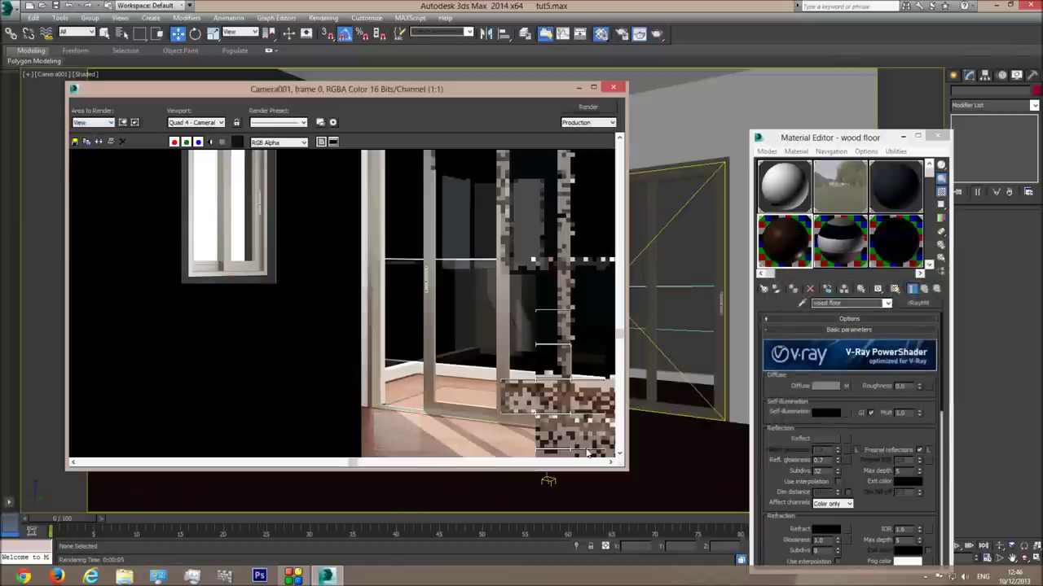
pyautogui.click(619, 453)
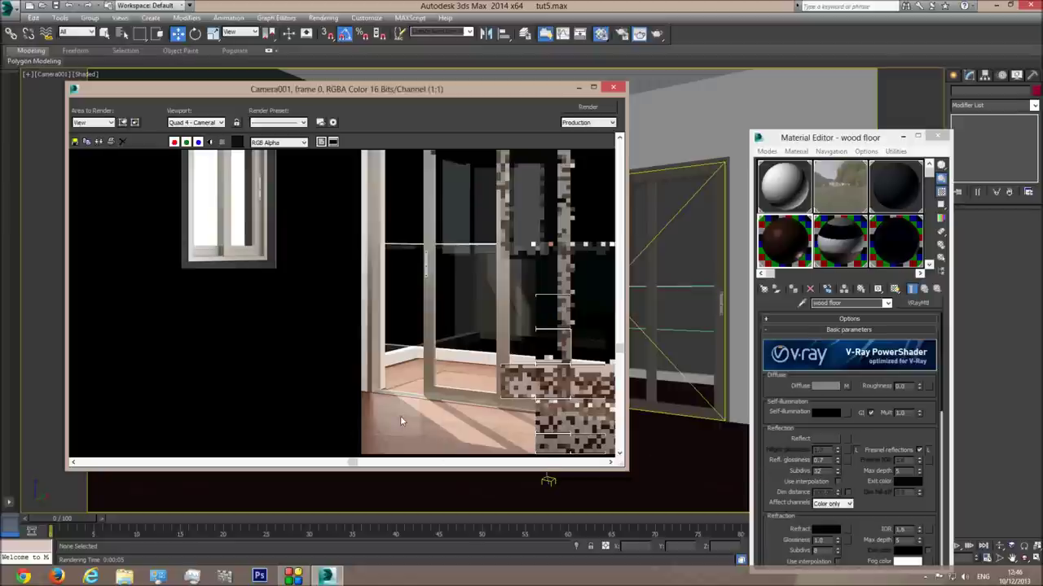
pyautogui.scroll(-1, 486, 359)
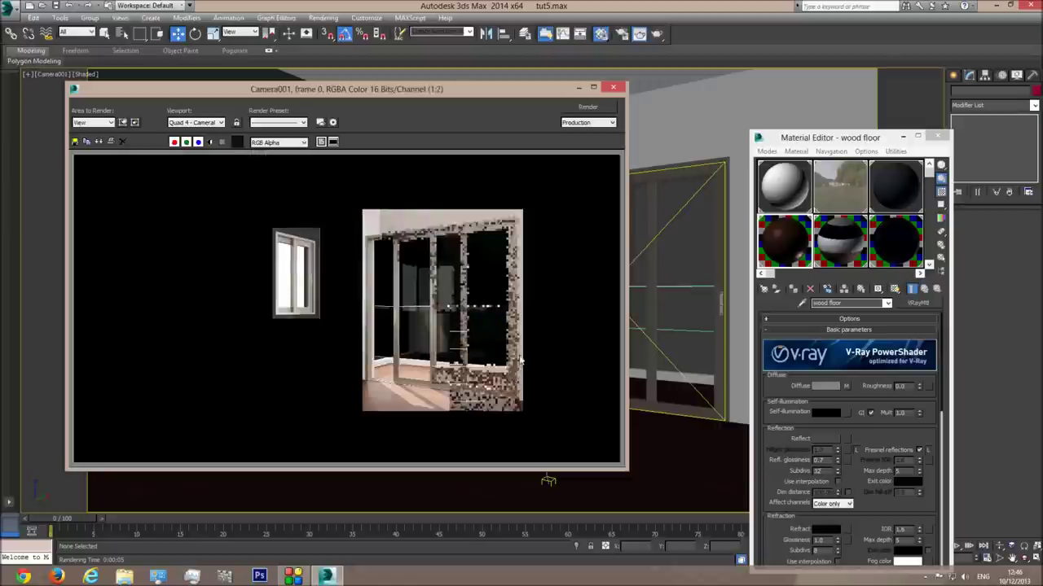
pyautogui.click(98, 123)
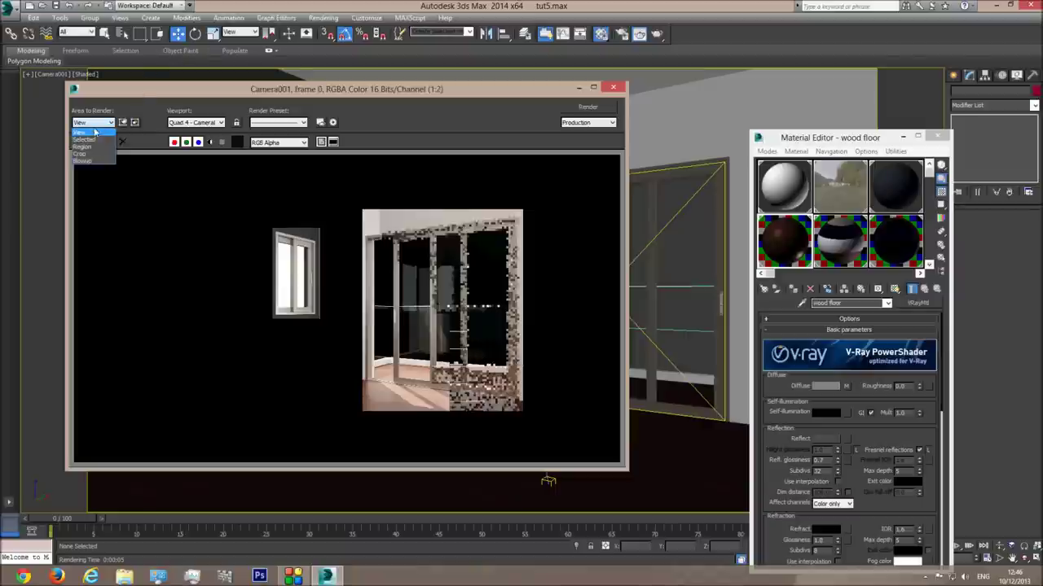
pyautogui.click(94, 137)
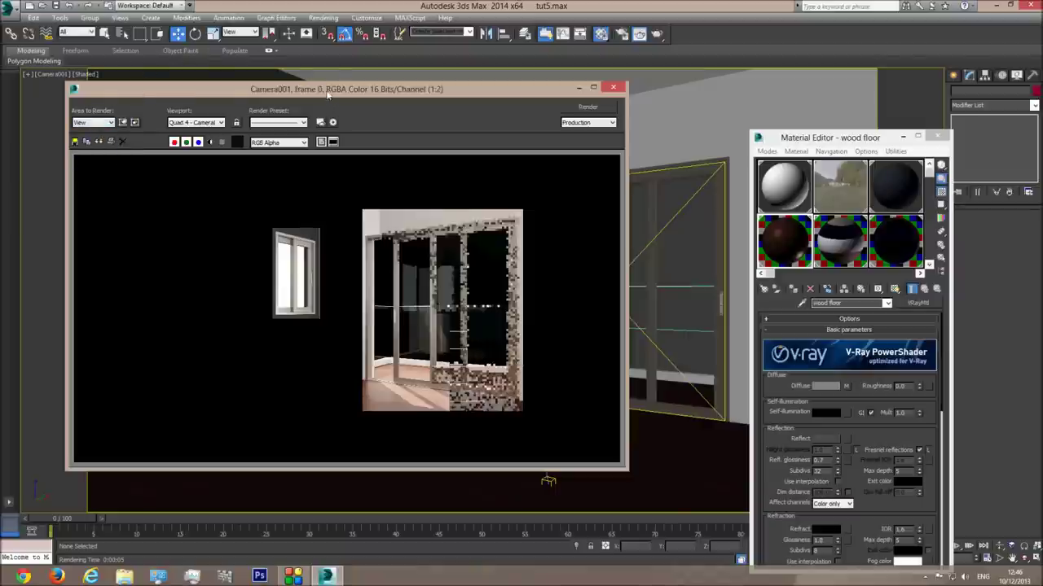
# Step: Close the material editor, move the render window clear of the V-Ray messages, and start rendering the full camera view
pyautogui.moveTo(328, 95); pyautogui.dragTo(377, 136)
pyautogui.press('m')
pyautogui.moveTo(523, 137); pyautogui.dragTo(685, 356)
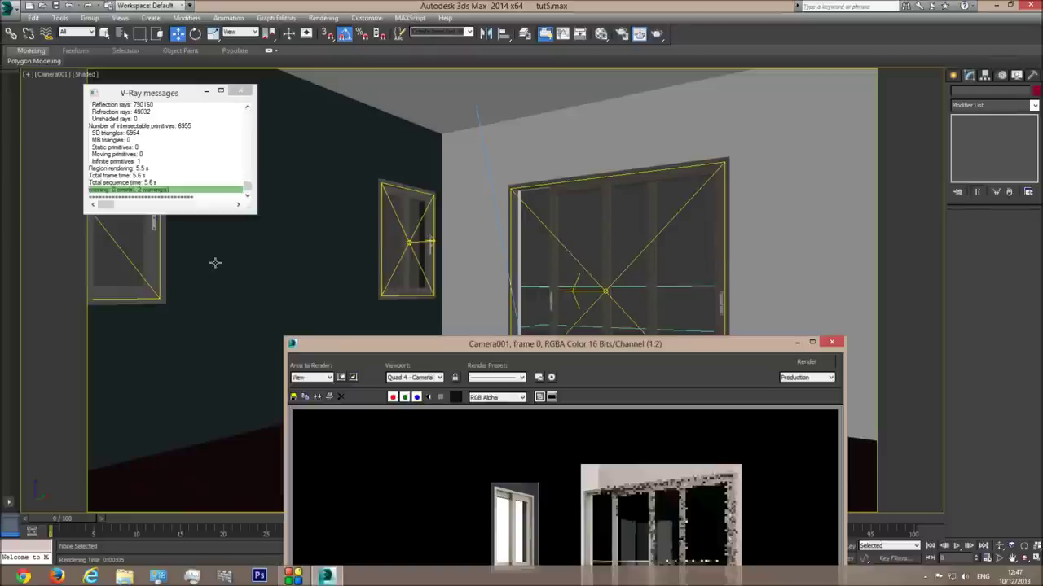
pyautogui.moveTo(570, 344); pyautogui.dragTo(674, 143)
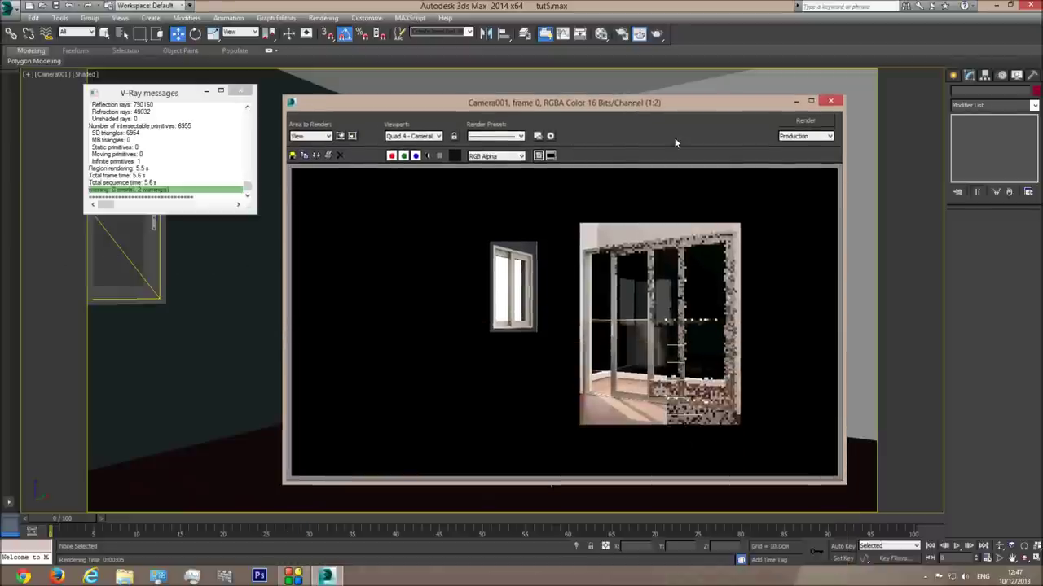
pyautogui.click(803, 122)
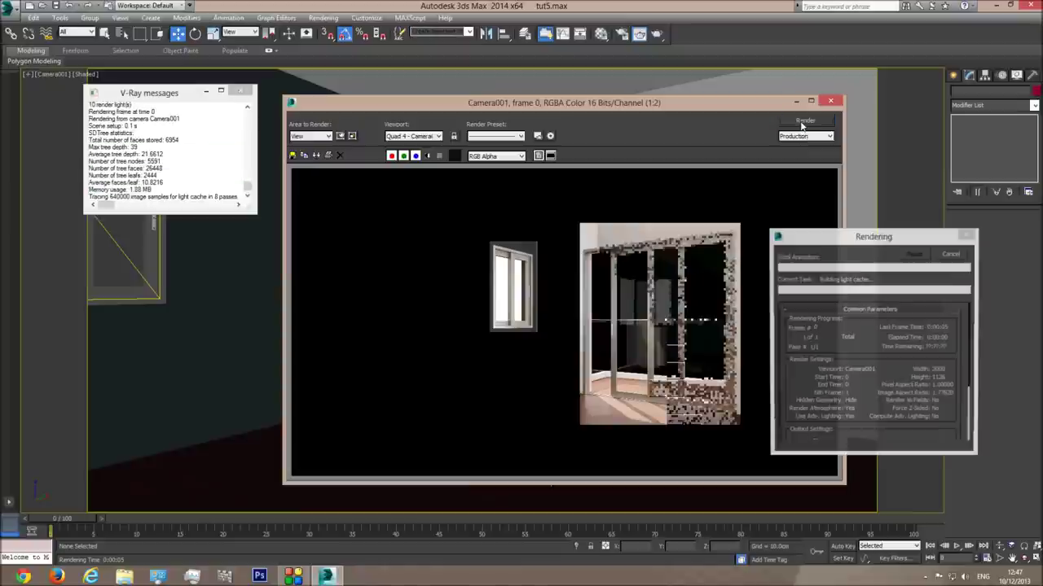